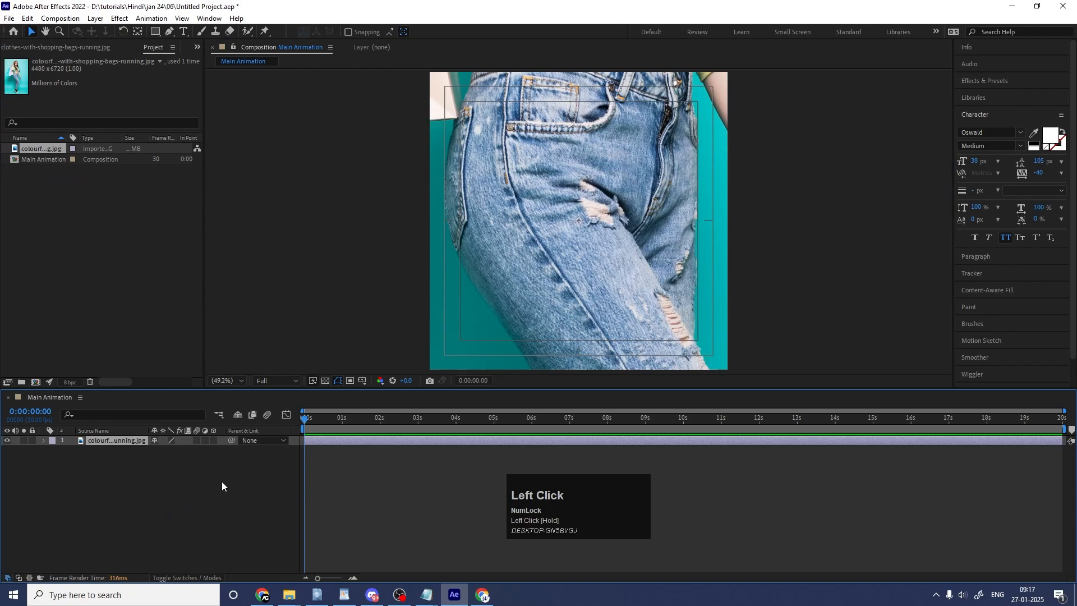
Scale the shopping photo layer to 15% and move it toward the lower right of the composition
key(s)
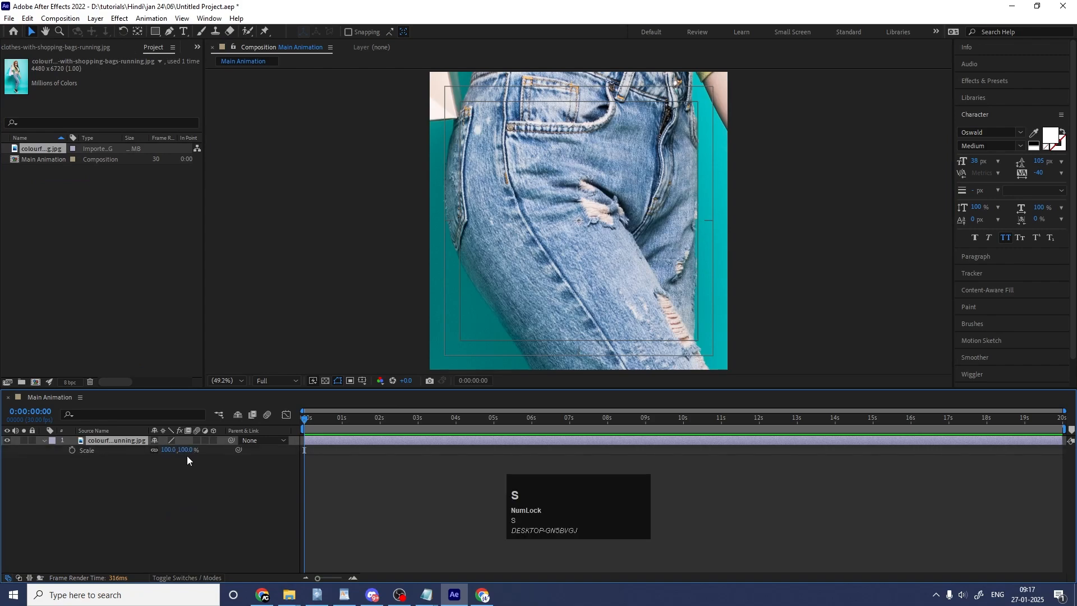
drag(171, 450, 123, 449)
drag(584, 246, 651, 279)
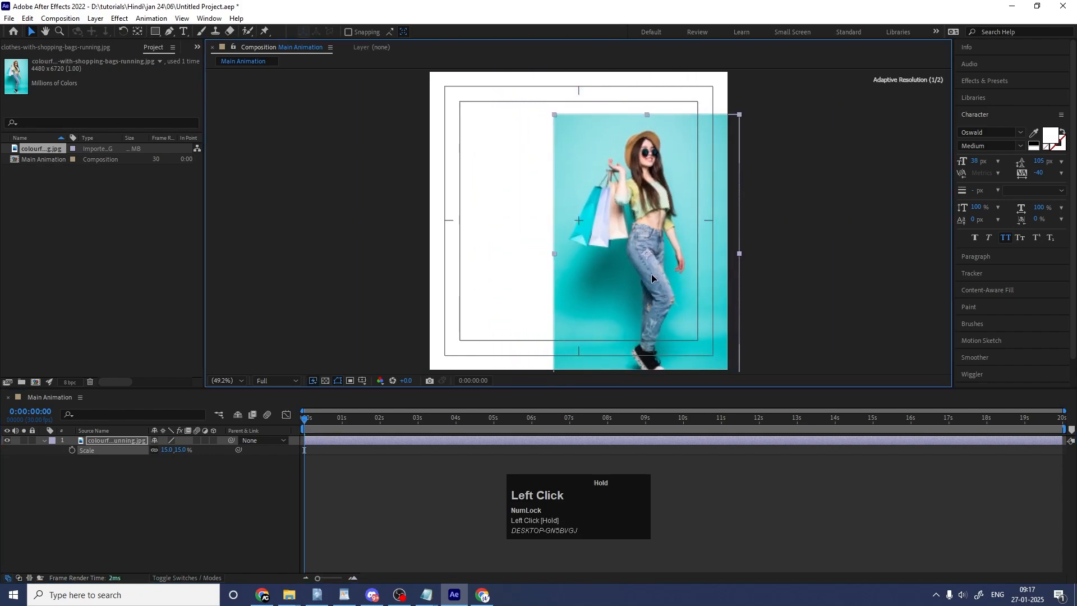
click(81, 521)
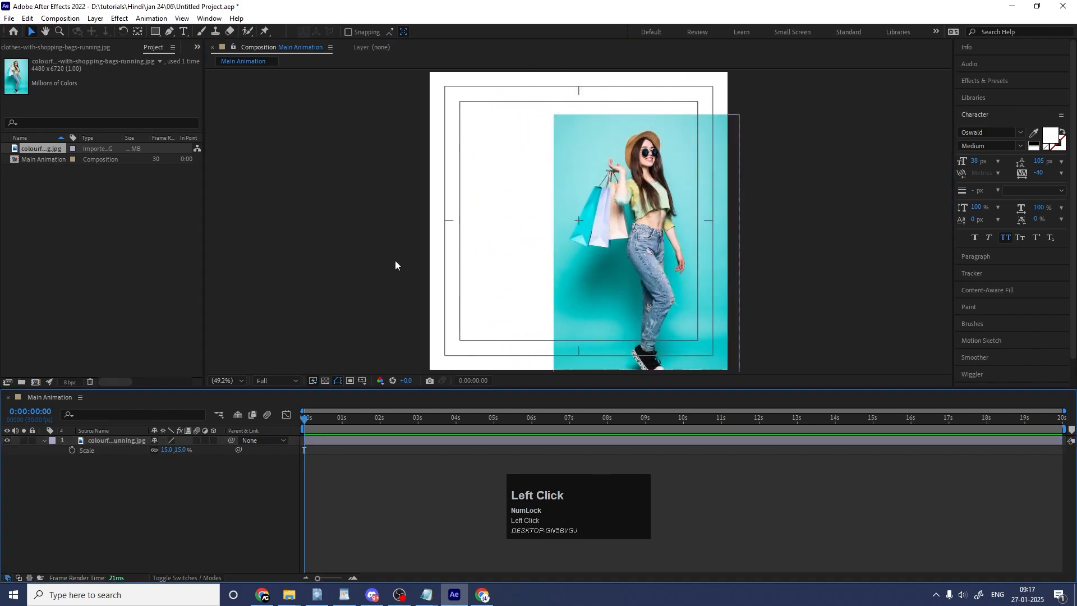
Create a 1080 × 1080 px solid with a deep cyan colour sampled from the photo
key(ctrl)
key(ctrl+y)
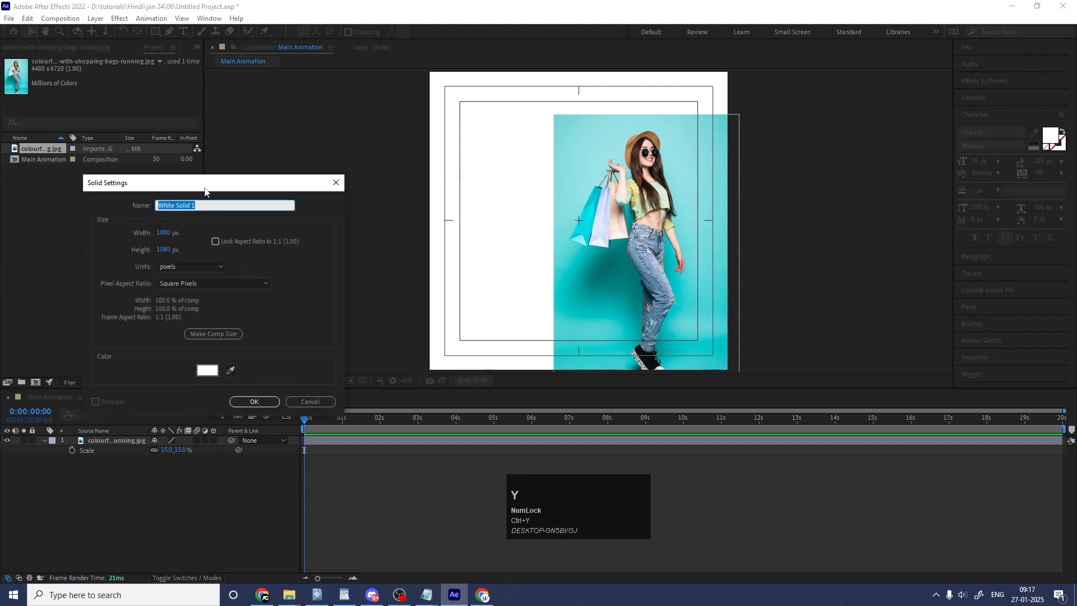
drag(205, 191, 294, 144)
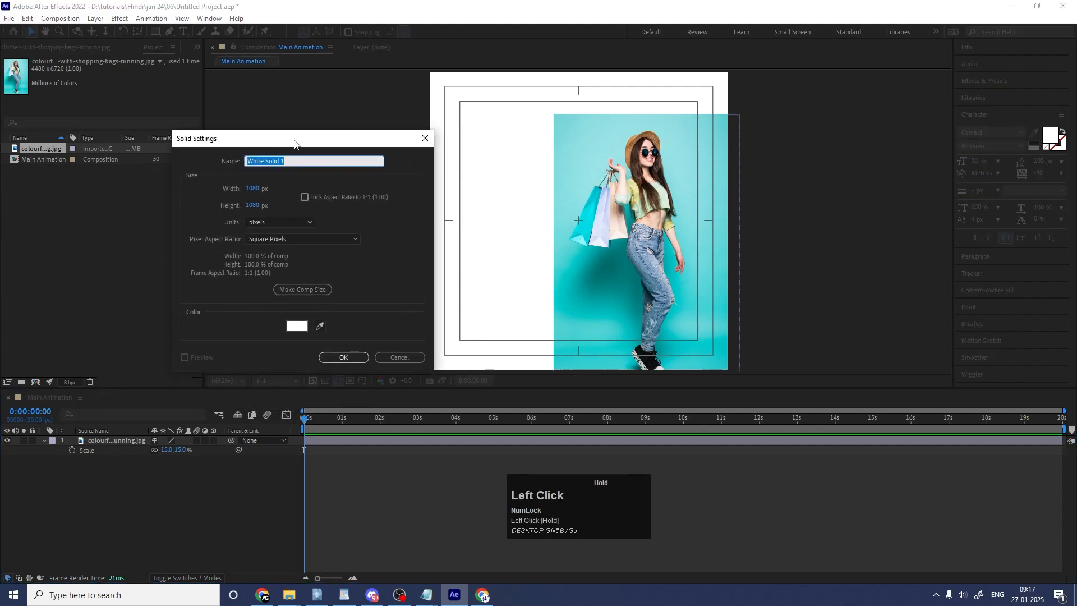
click(317, 327)
click(617, 253)
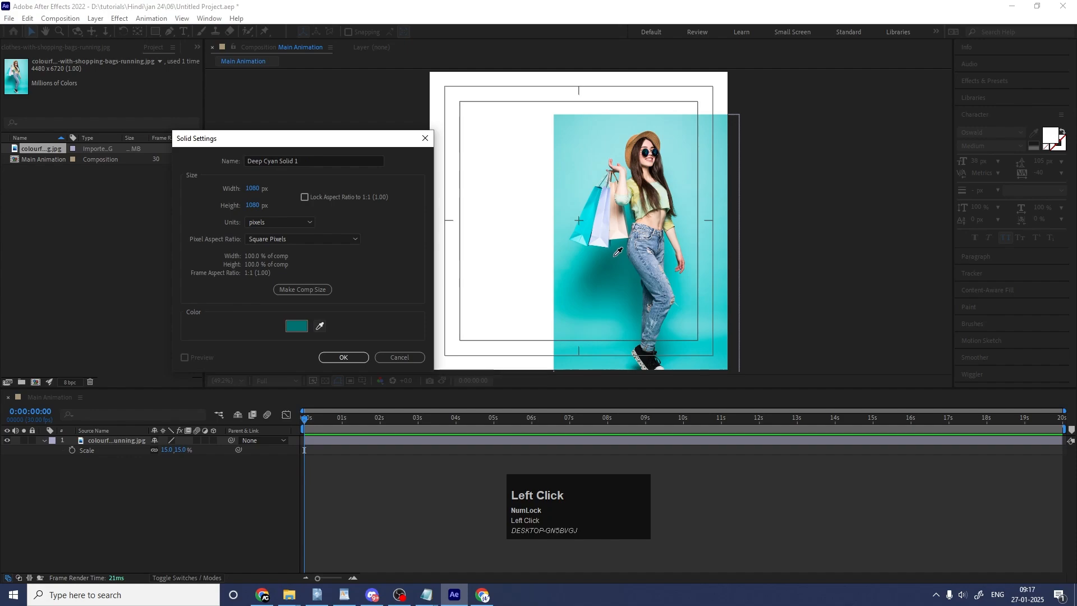
click(618, 252)
click(335, 357)
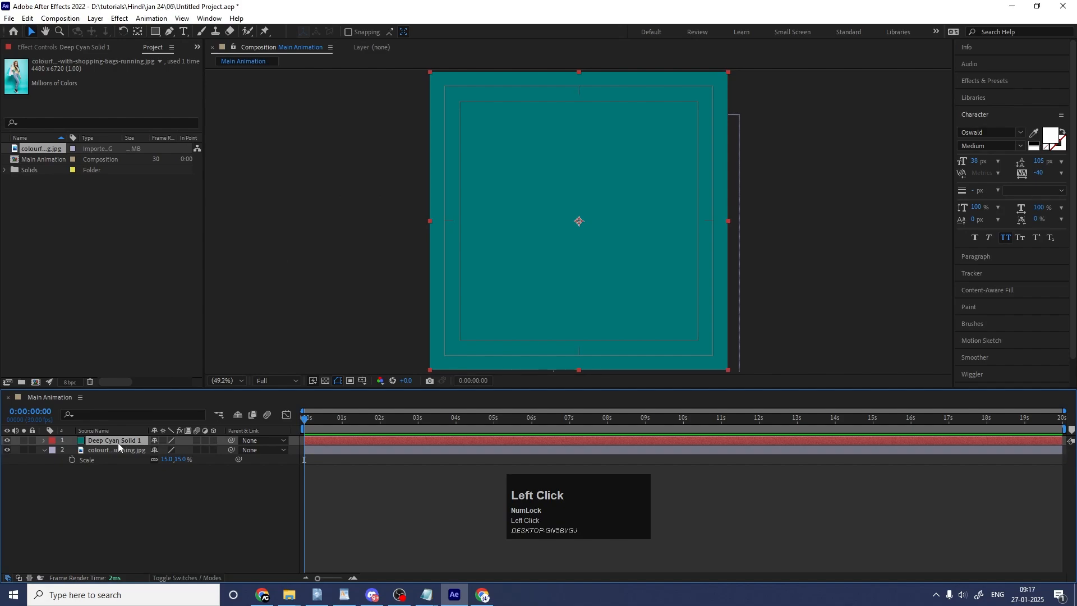
Move the deep cyan solid below the photo layer and lock it
drag(117, 442, 127, 497)
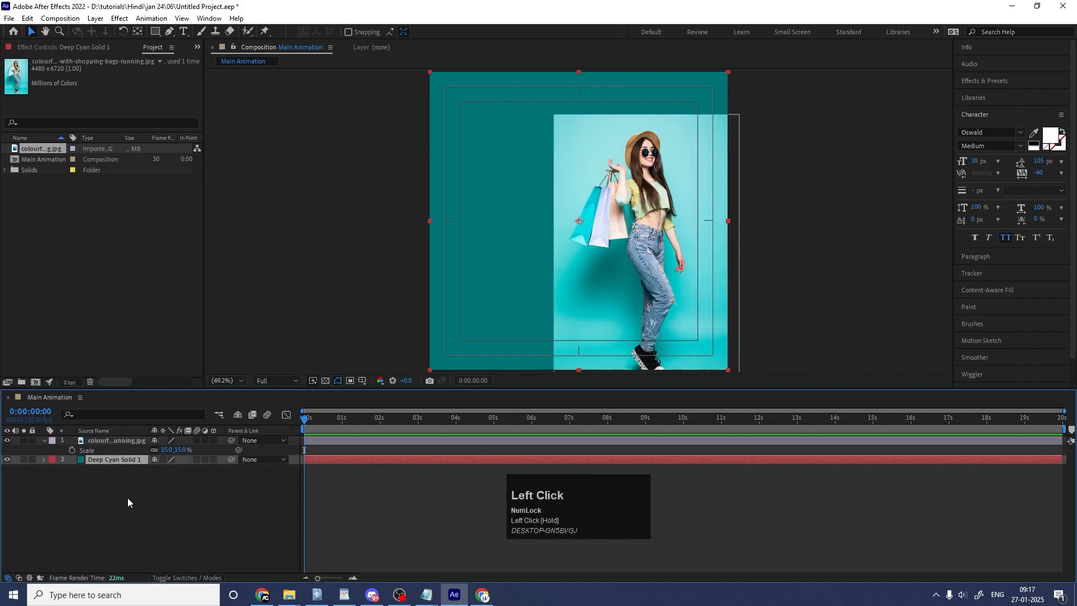
click(32, 460)
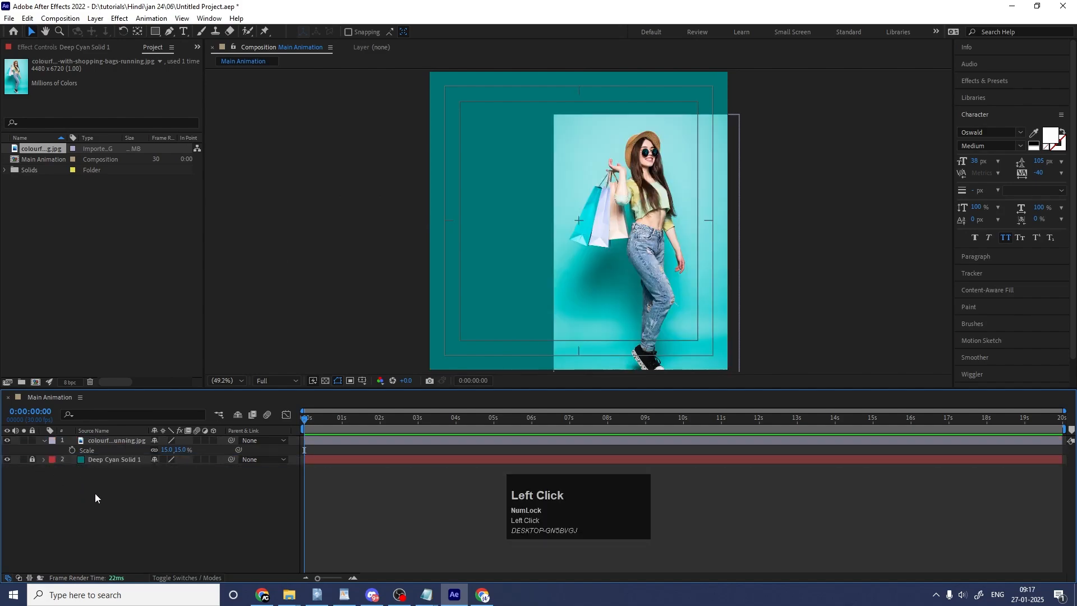
Shift the photo slightly downward in the composition and collapse its layer properties
mouse_move(693, 247)
mouse_down()
mouse_move(685, 239)
mouse_move(691, 257)
mouse_up()
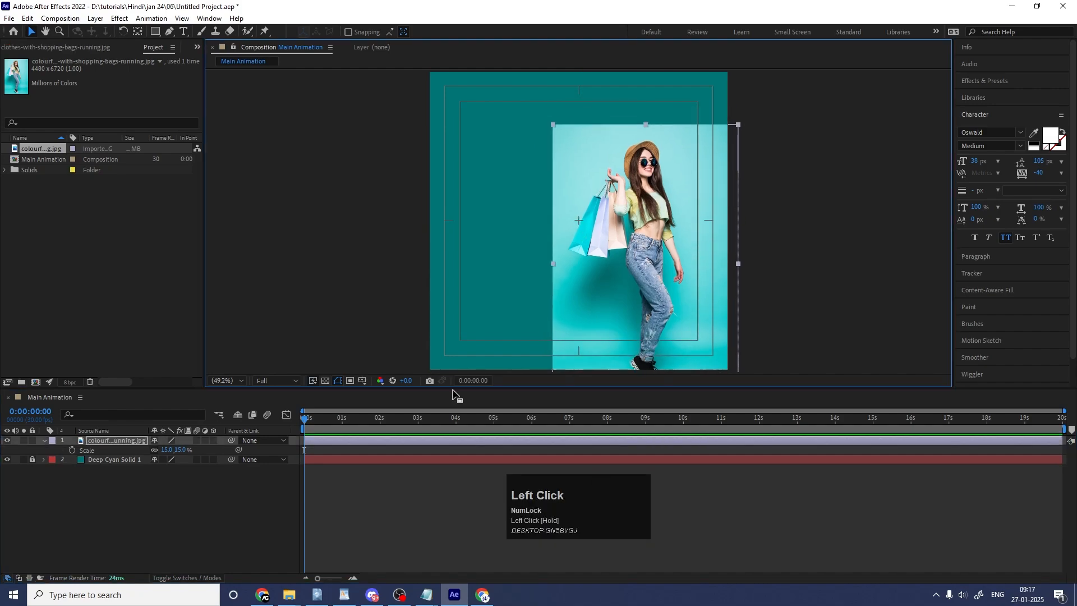
click(180, 508)
click(43, 441)
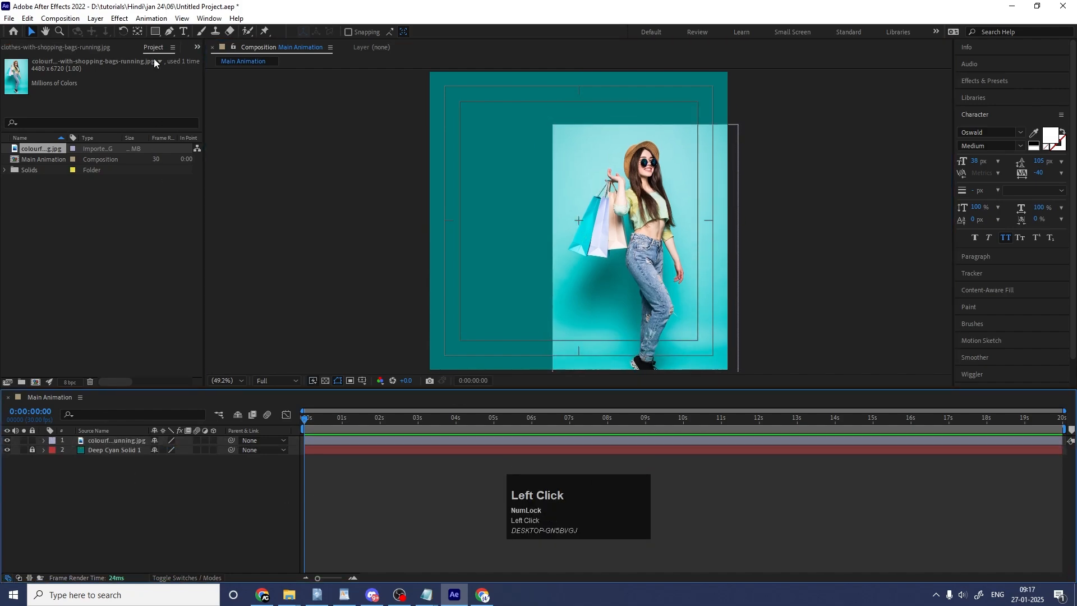
With the Polygon tool, draw a black pentagon of about 339 px outer radius over the composition's upper left area
click(155, 32)
drag(155, 32, 212, 69)
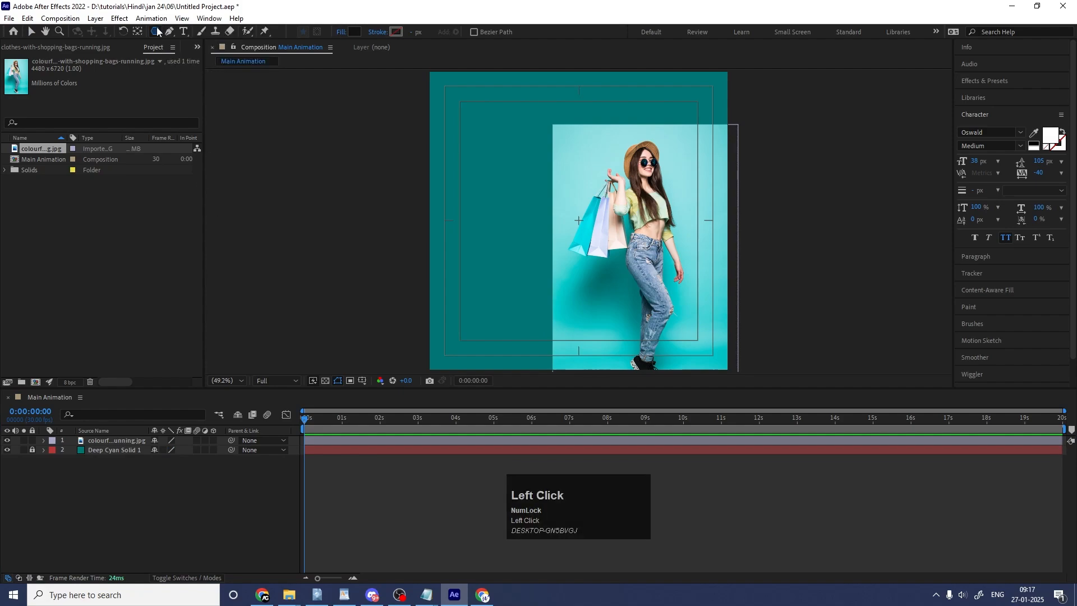
drag(158, 32, 212, 73)
drag(534, 162, 602, 232)
click(95, 507)
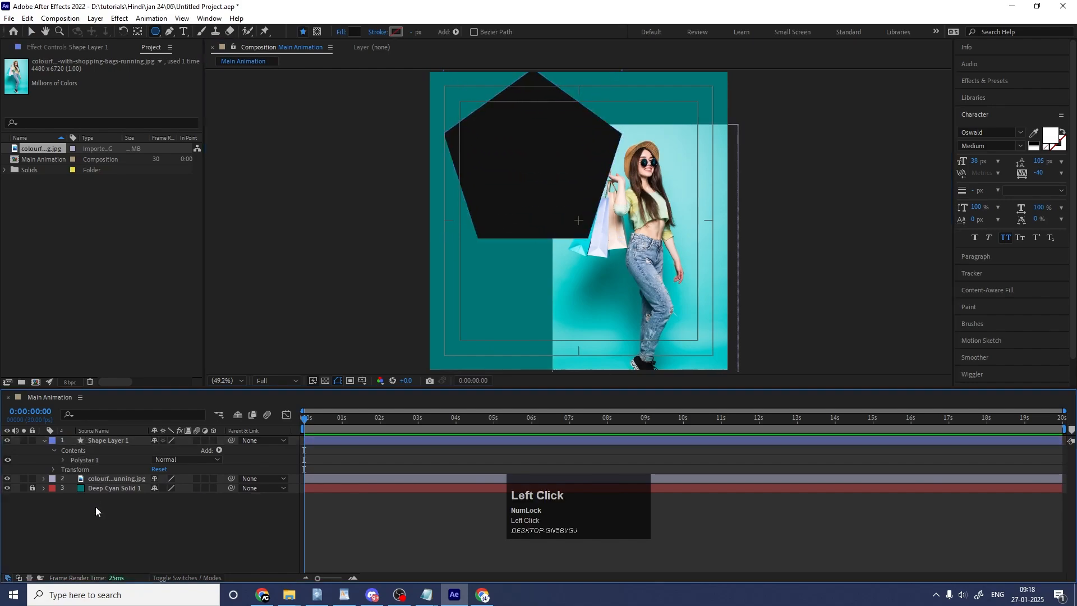
Centre the pentagon layer's anchor point and align the layer horizontally and vertically to the composition's centre
click(99, 442)
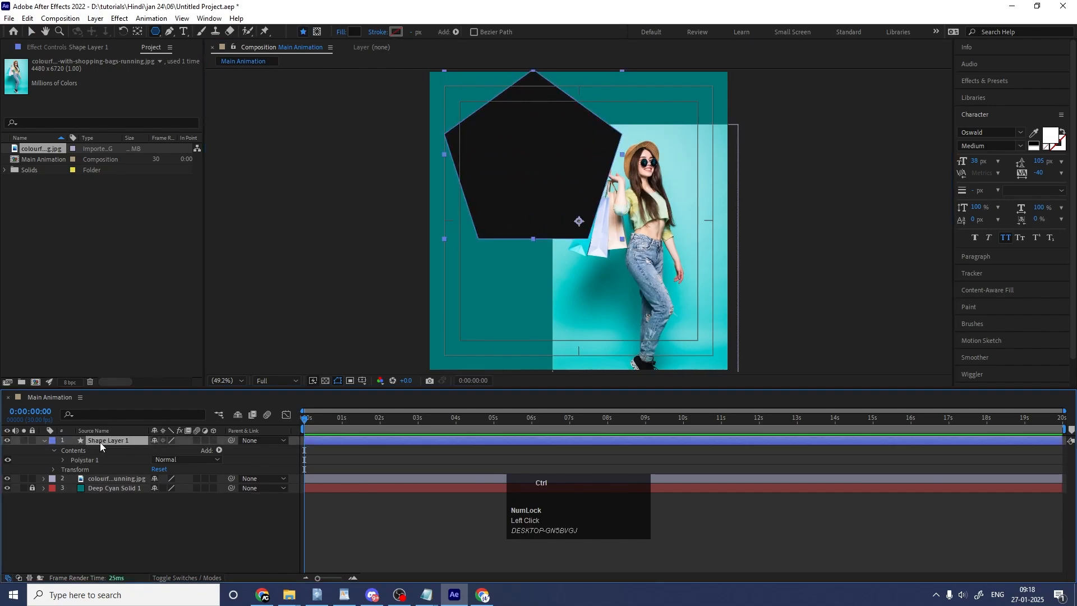
key(ctrl+alt+Home)
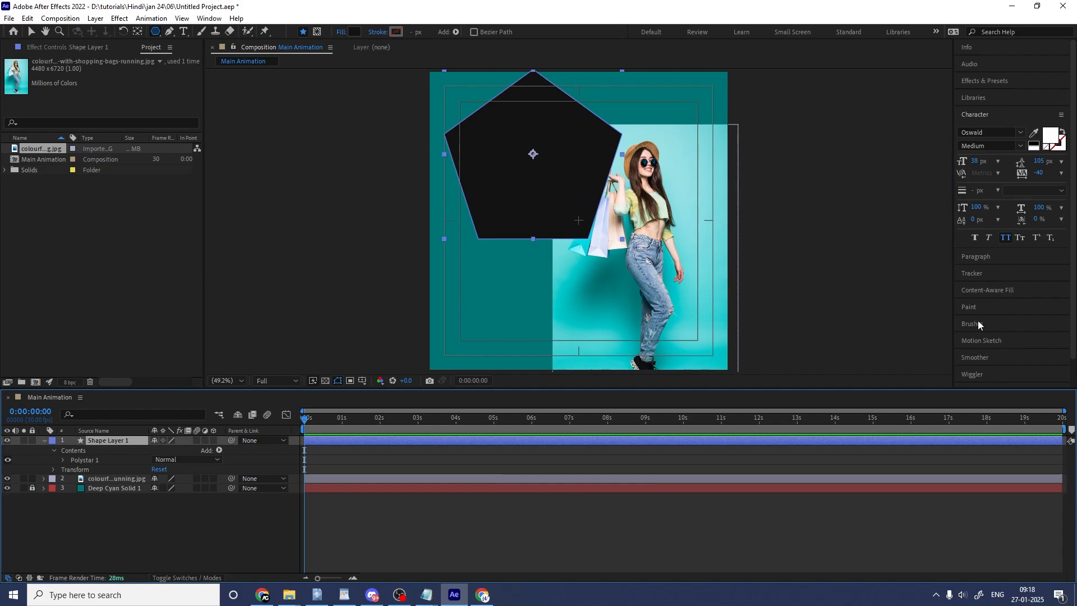
click(974, 115)
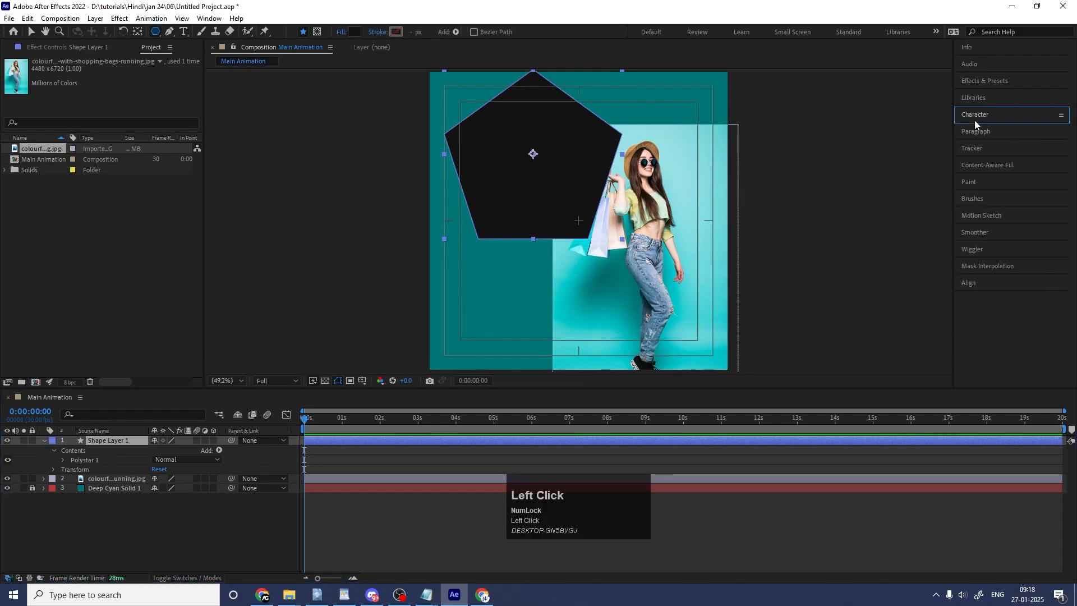
click(969, 283)
click(983, 311)
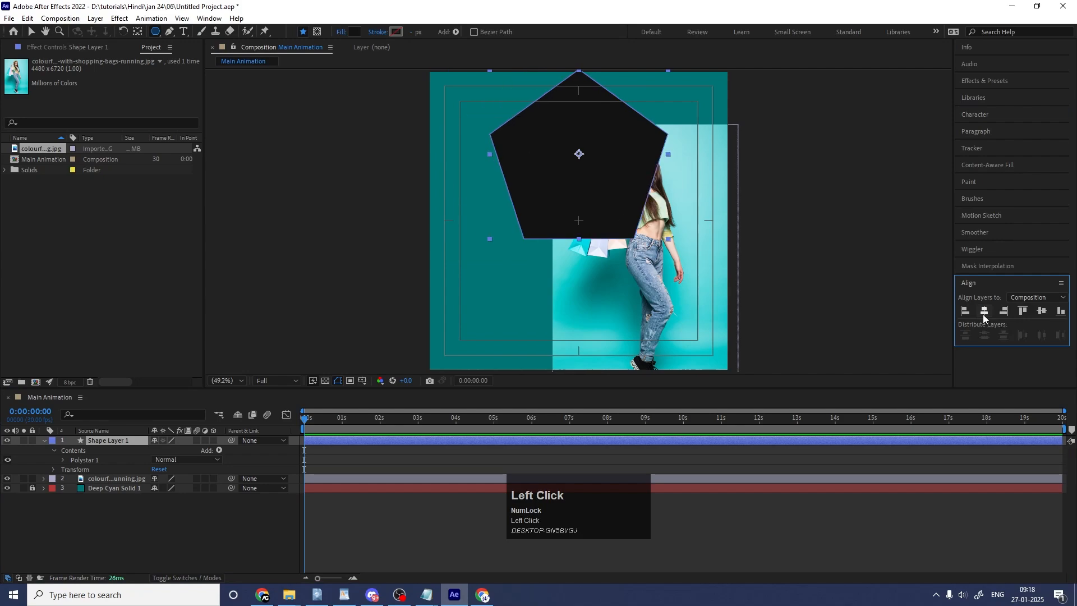
click(1043, 312)
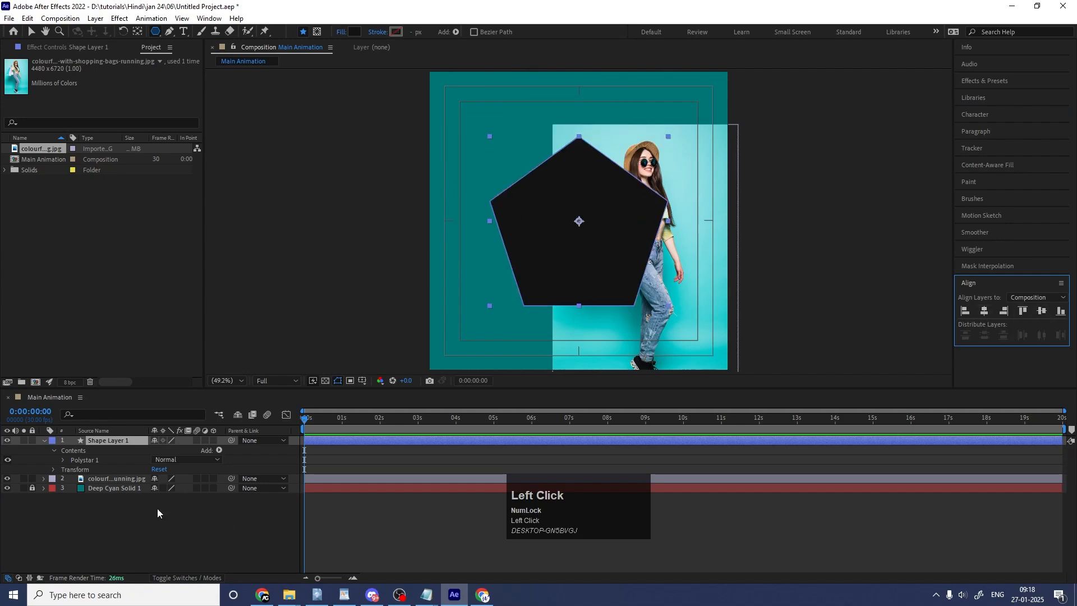
Set the polygon's path to 6 points, an outer radius of 341.4 and an outer roundness of 40%
click(62, 460)
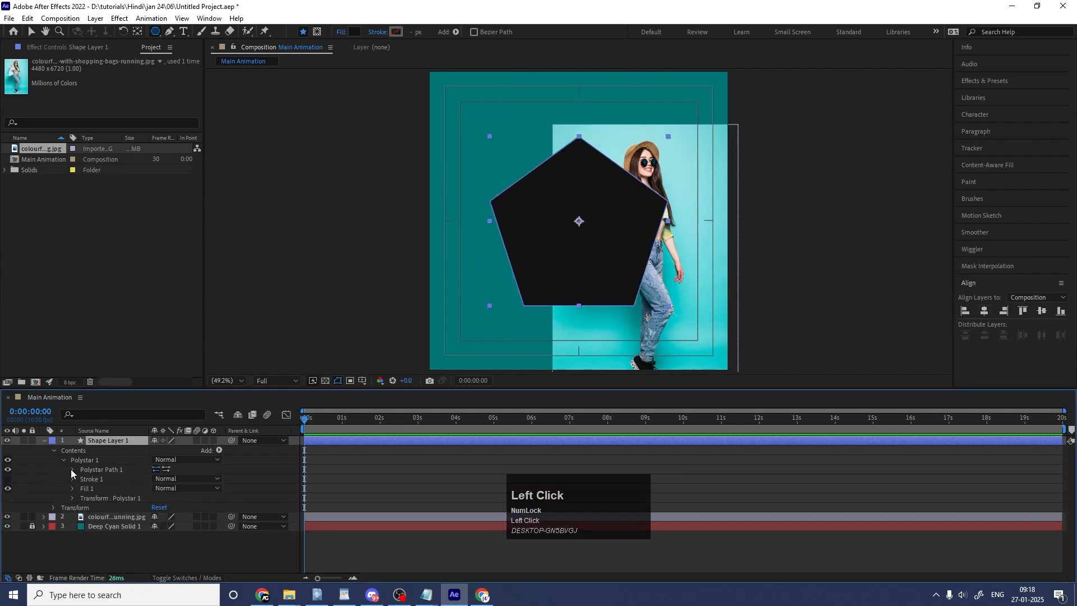
click(72, 469)
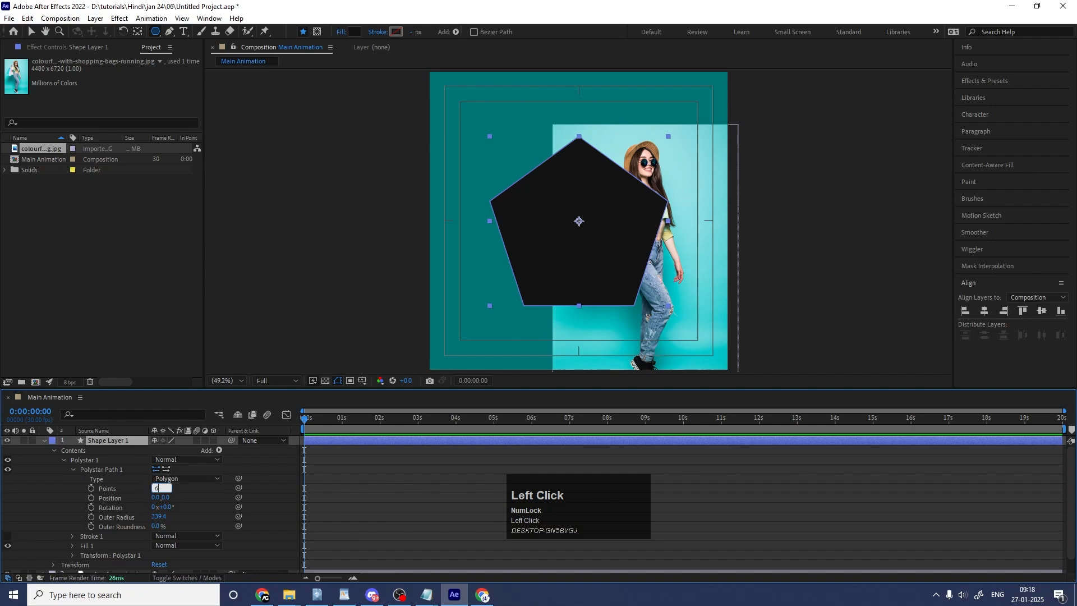
key(Return)
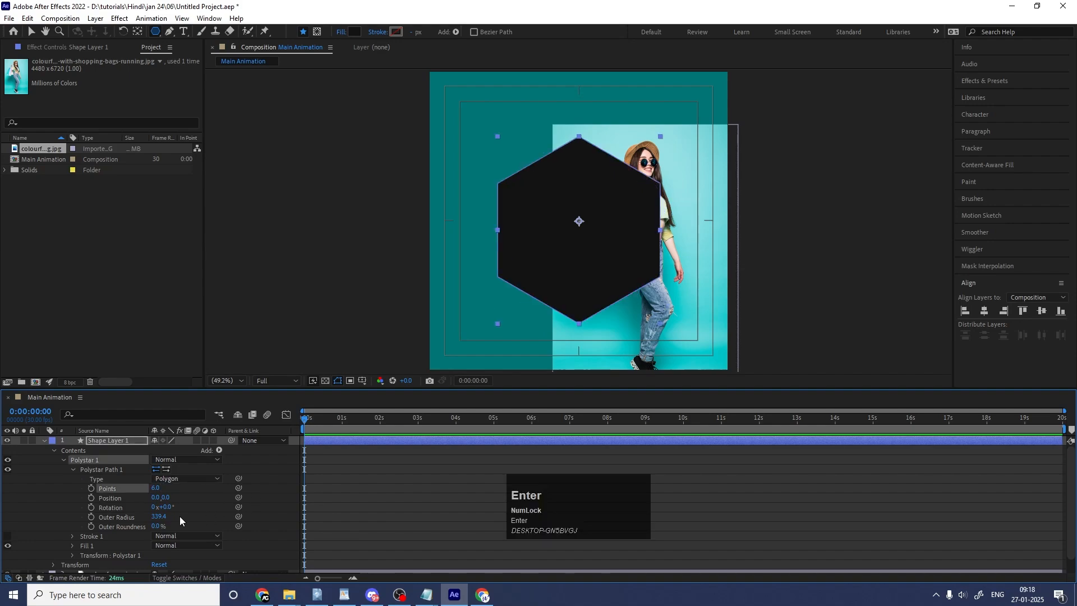
drag(159, 520, 180, 526)
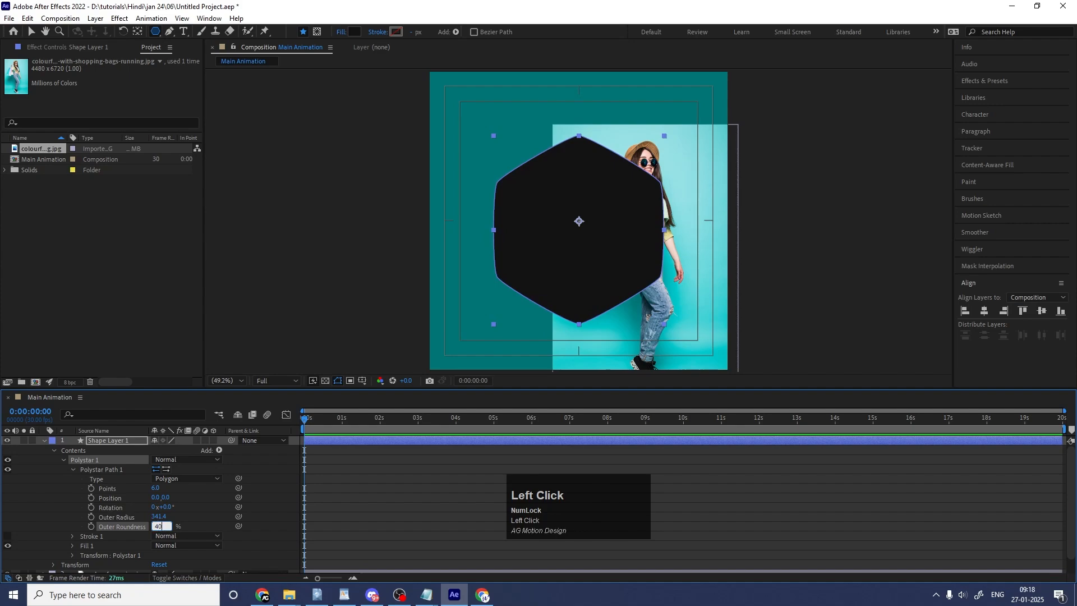
key(Return)
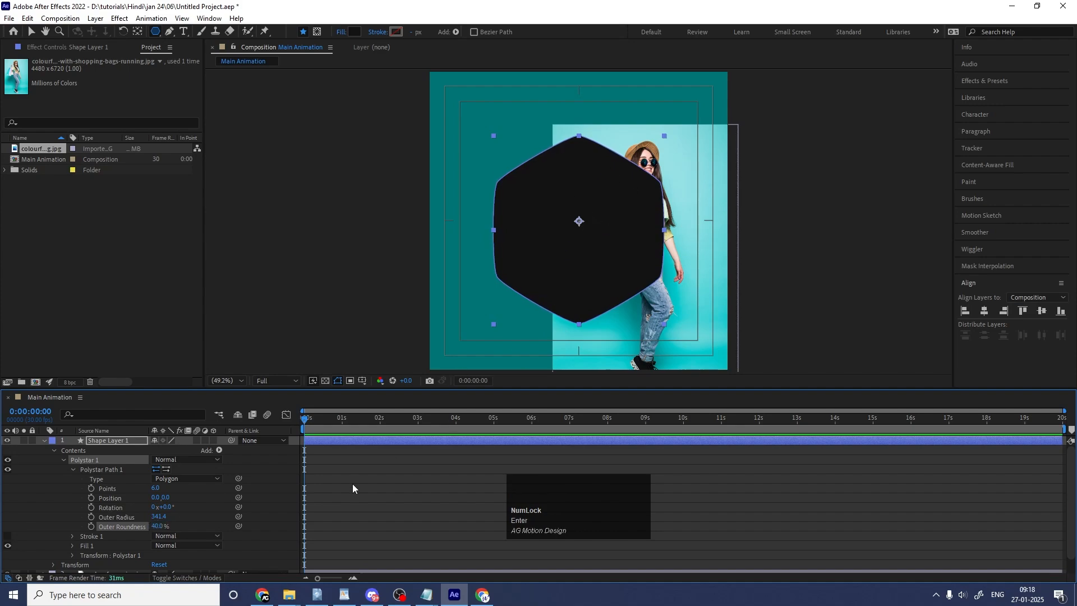
Recentre the hexagon's anchor point and realign the shape to the centre of the composition
key(ctrl+alt+Home)
click(984, 311)
click(1042, 310)
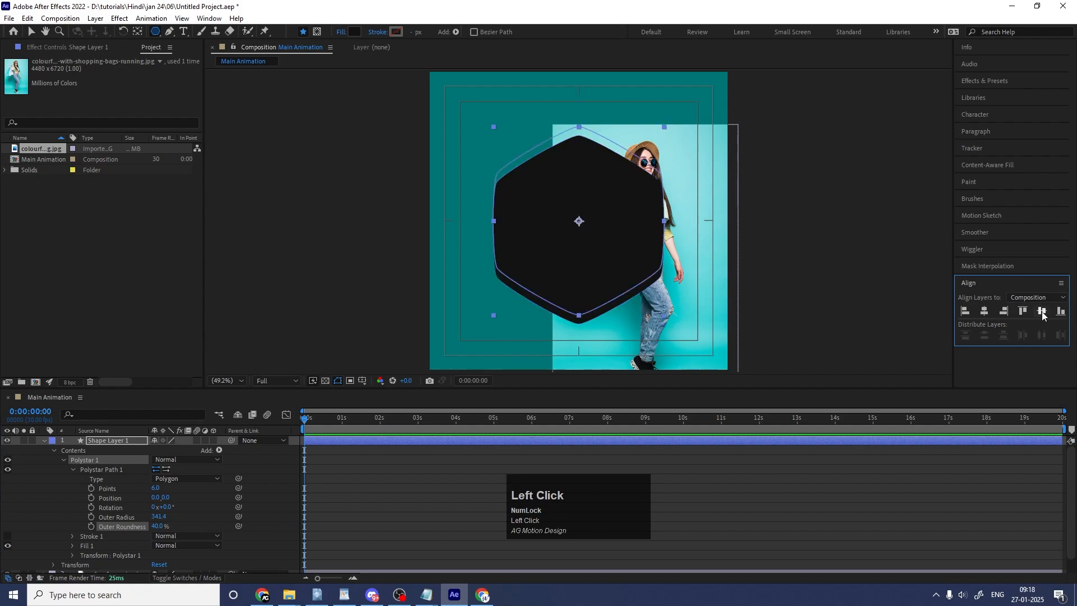
Collapse the hexagon layer's properties and rename the layer as mask
click(44, 440)
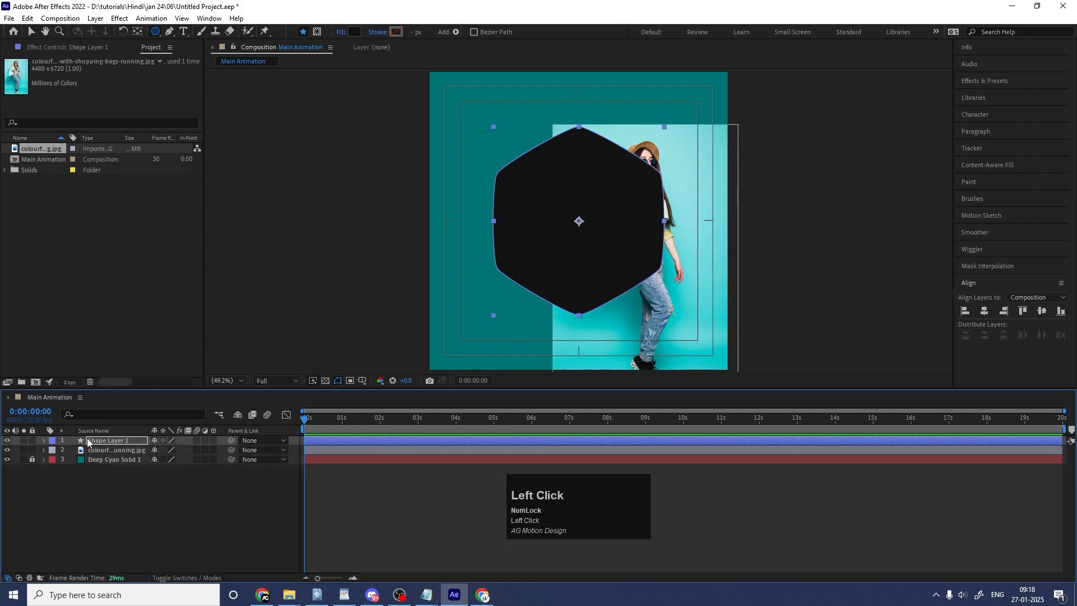
key(Return)
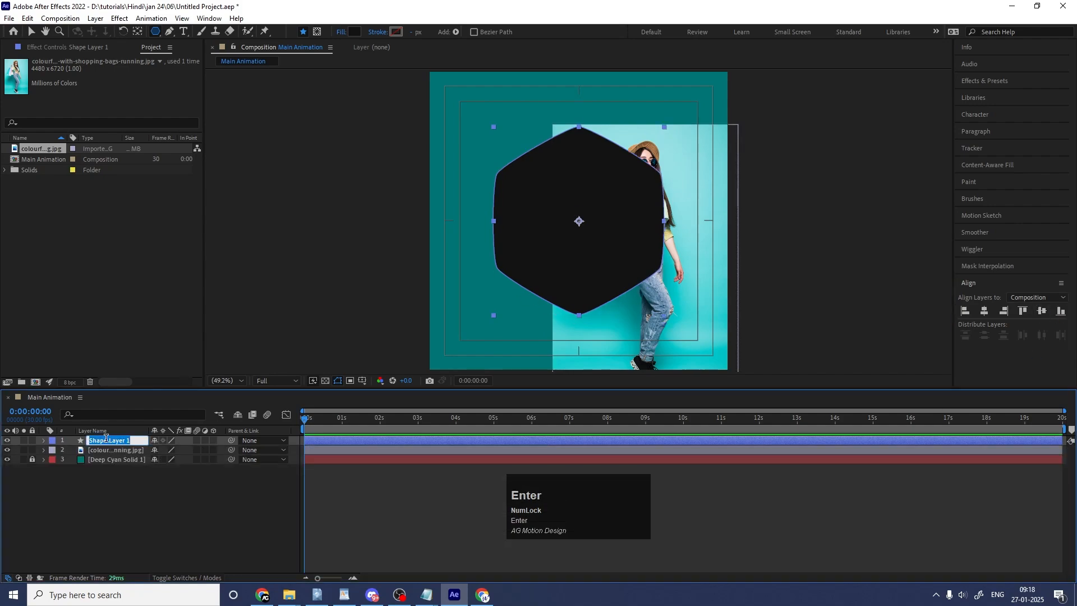
text(mask)
key(Return)
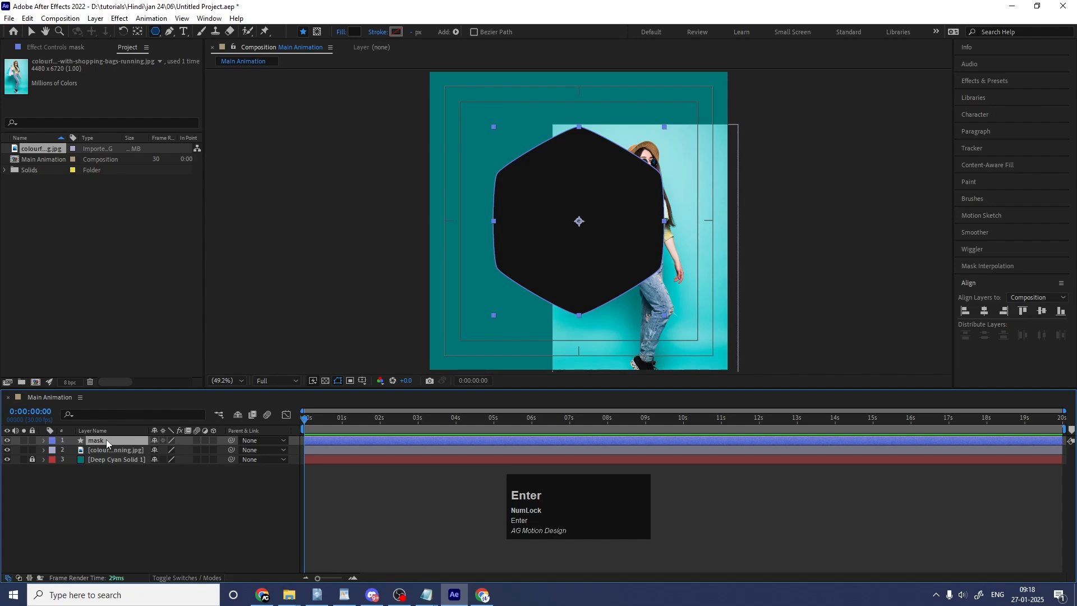
Set the photo layer's track matte to Alpha so the mask layer above clips it
key(ctrl)
click(115, 450)
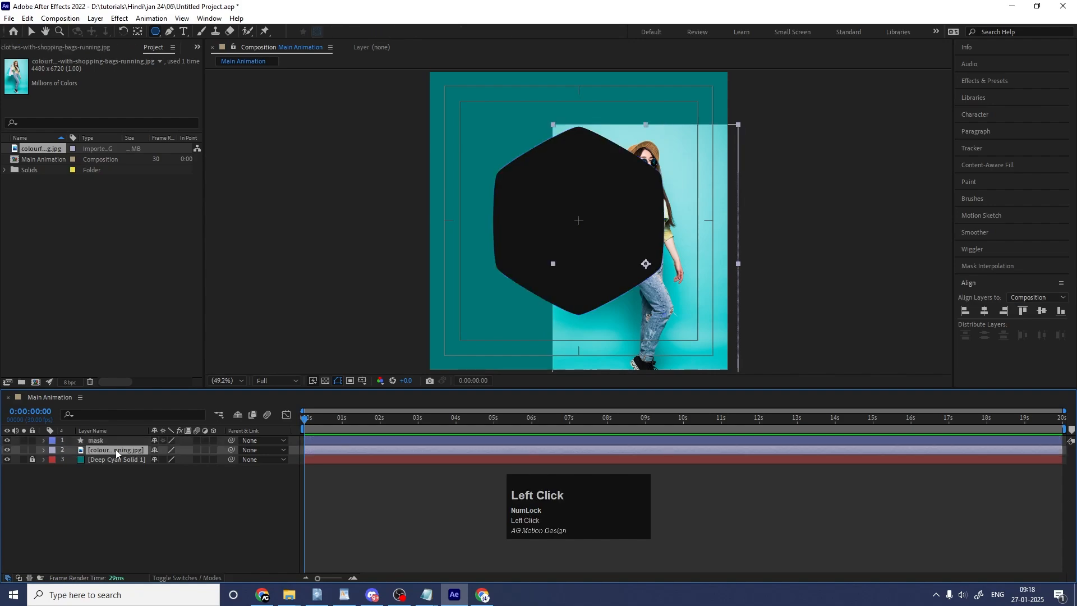
key(F4)
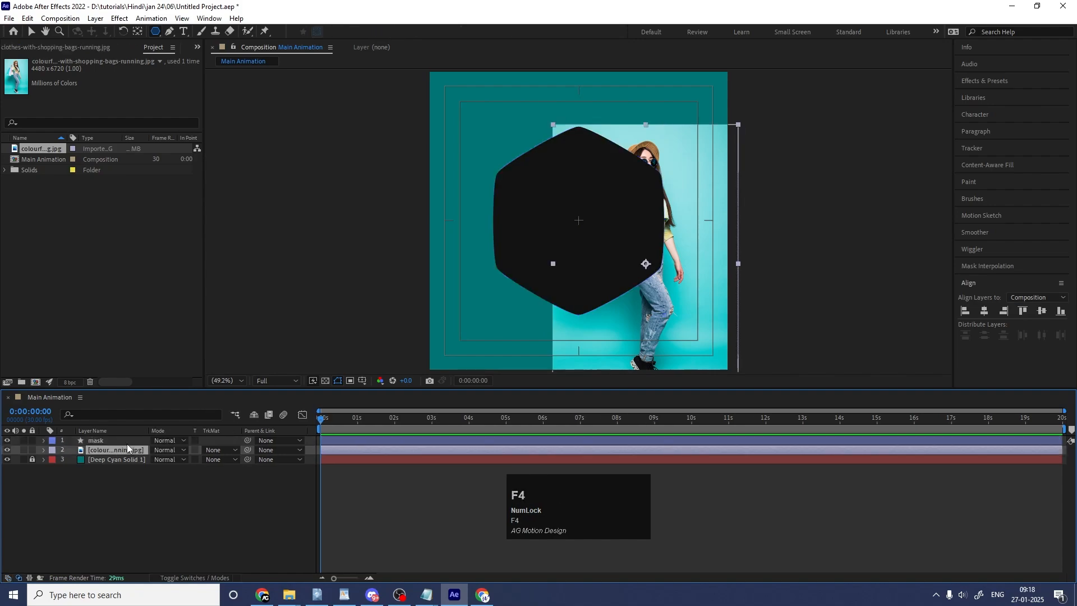
click(216, 450)
click(224, 477)
click(155, 502)
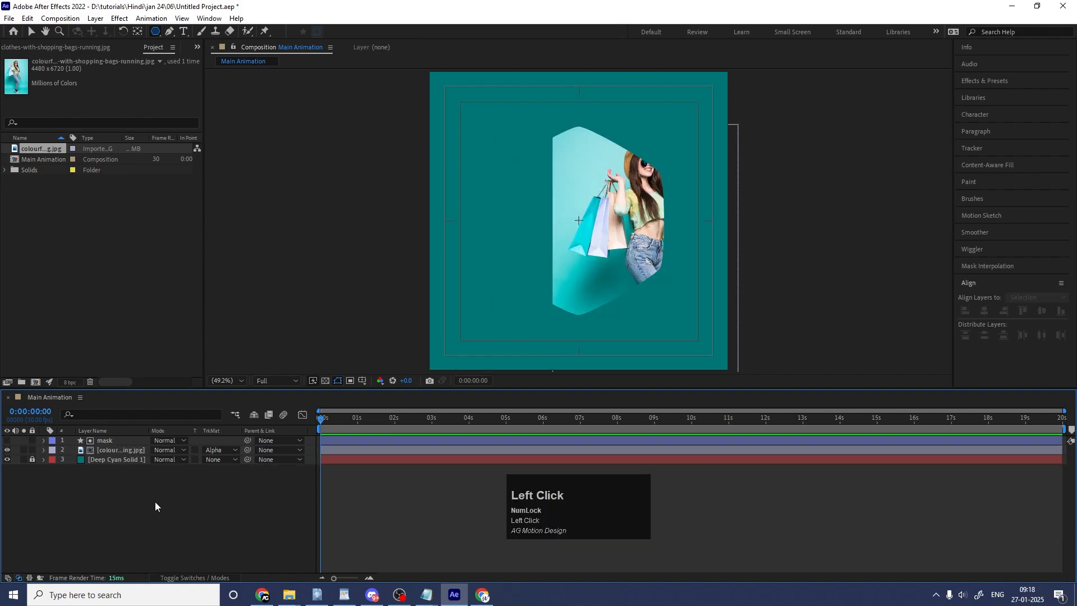
Move the mask hexagon right so that it frames the woman against the composition's right edge
click(105, 440)
key(v)
drag(641, 250, 672, 251)
click(132, 468)
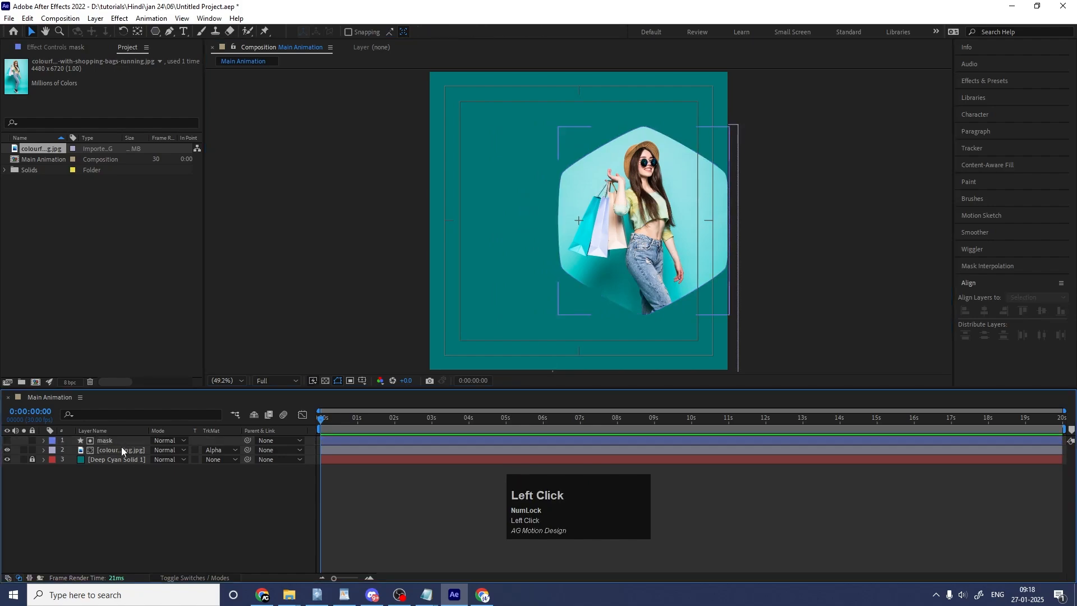
Scale the photo layer to 20% and reposition it so the woman's upper body fills the hexagon
click(121, 448)
key(s)
drag(167, 459, 171, 459)
key(v)
drag(687, 189, 689, 229)
click(141, 527)
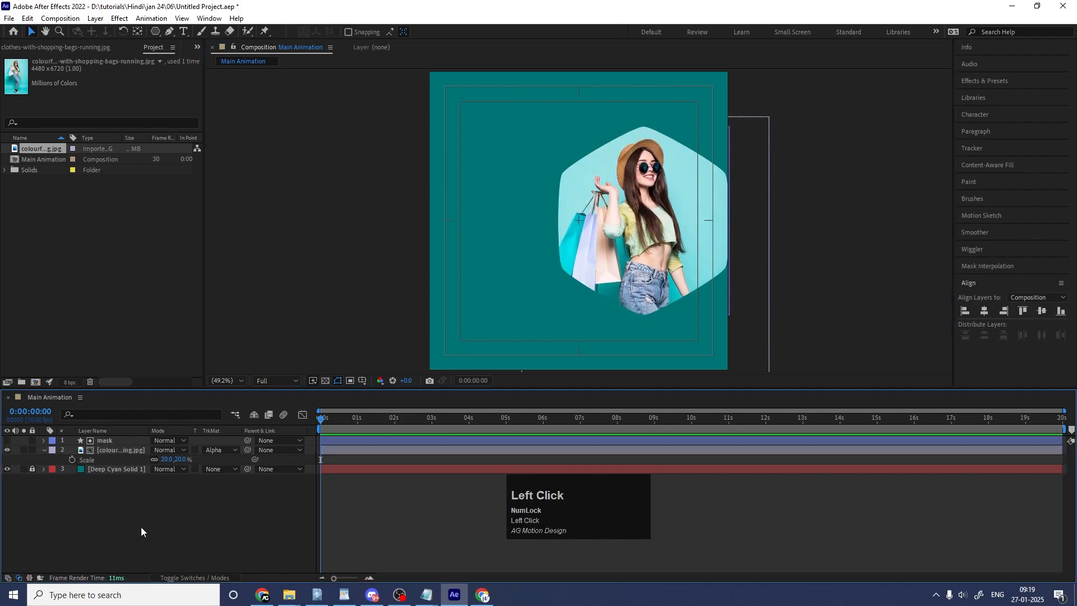
Duplicate the mask layer and turn on the copy's visibility
click(114, 442)
key(ctrl+d)
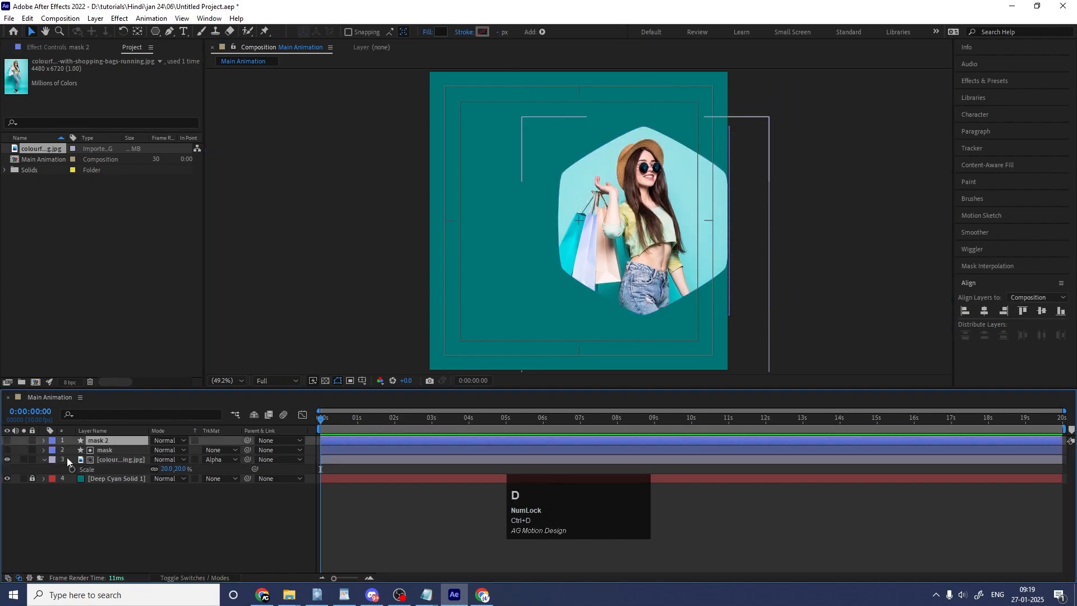
click(8, 439)
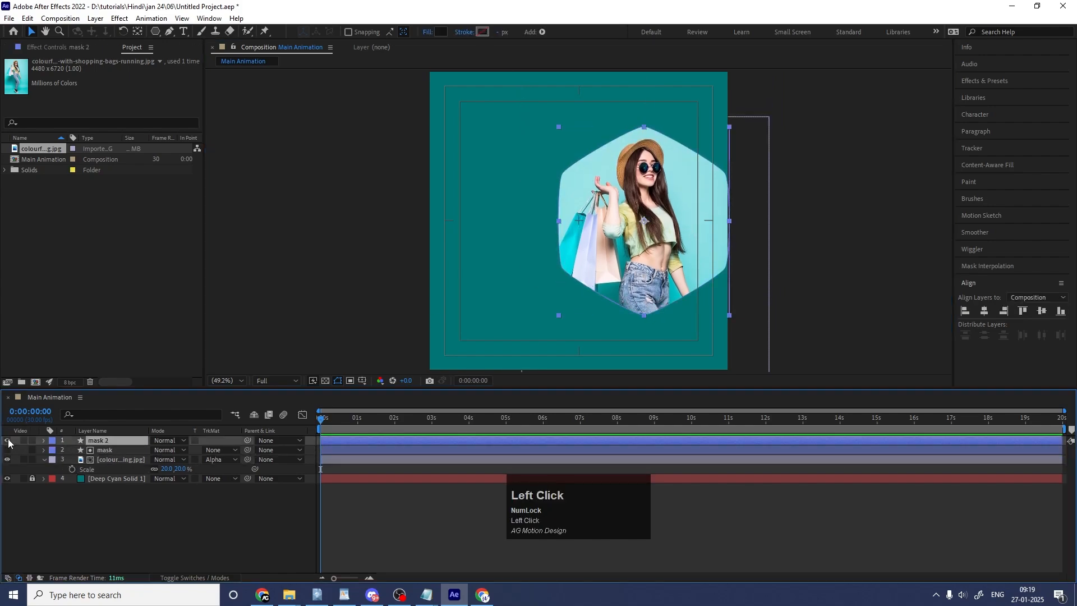
Change the fill of mask 2 to white and move the layer below the photo layer
click(441, 32)
drag(235, 235, 101, 130)
key(Return)
drag(106, 440, 106, 475)
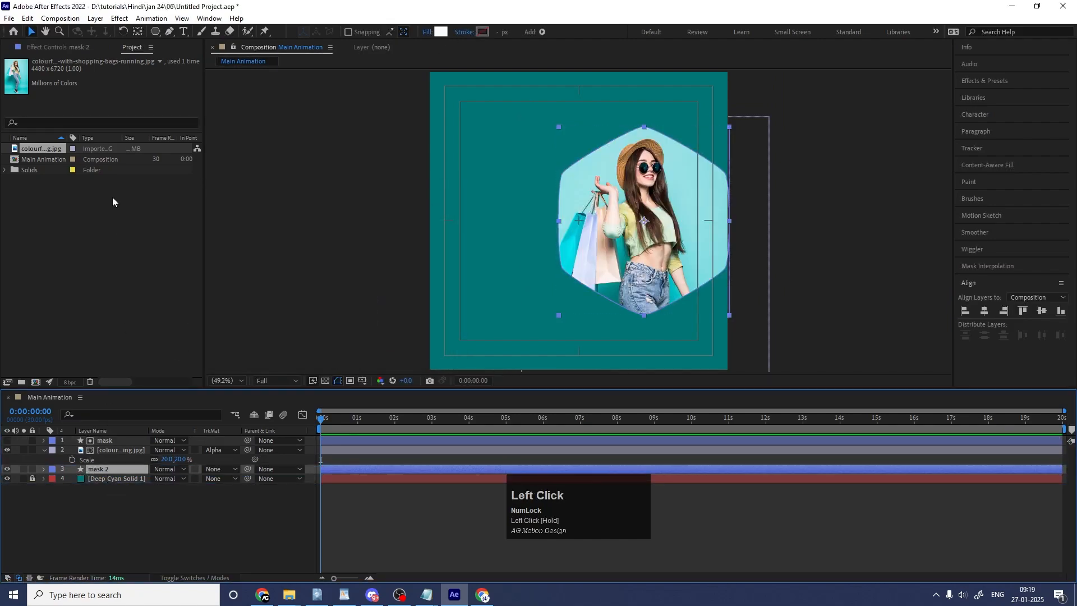
Rotate mask 2 slightly counterclockwise so its white corners show around the photo hexagon
click(122, 33)
drag(680, 164, 673, 166)
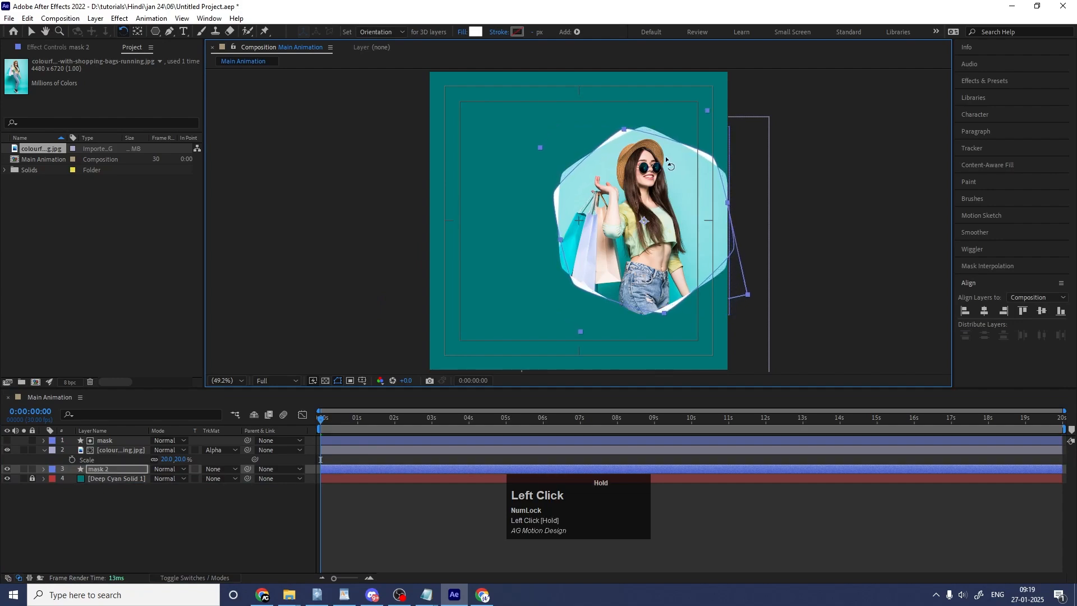
click(156, 532)
Duplicate mask 2, move the copy above all other layers and rotate it slightly clockwise
click(114, 469)
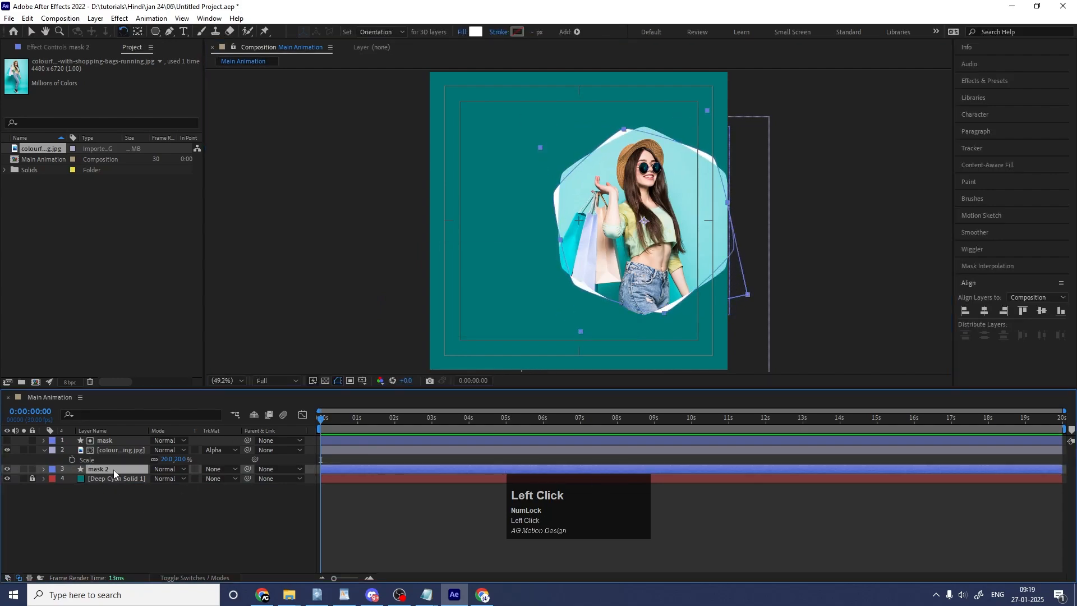
key(ctrl+d)
drag(114, 470, 111, 438)
drag(668, 150, 691, 170)
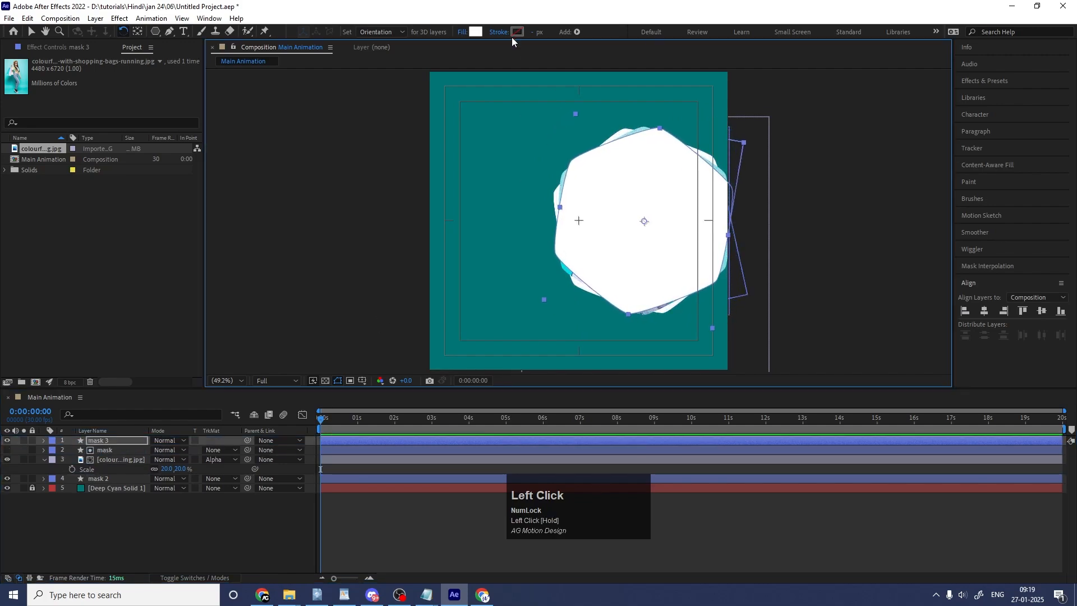
Remove the fill of mask 3 and give it a 2 px white stroke
click(462, 32)
click(481, 265)
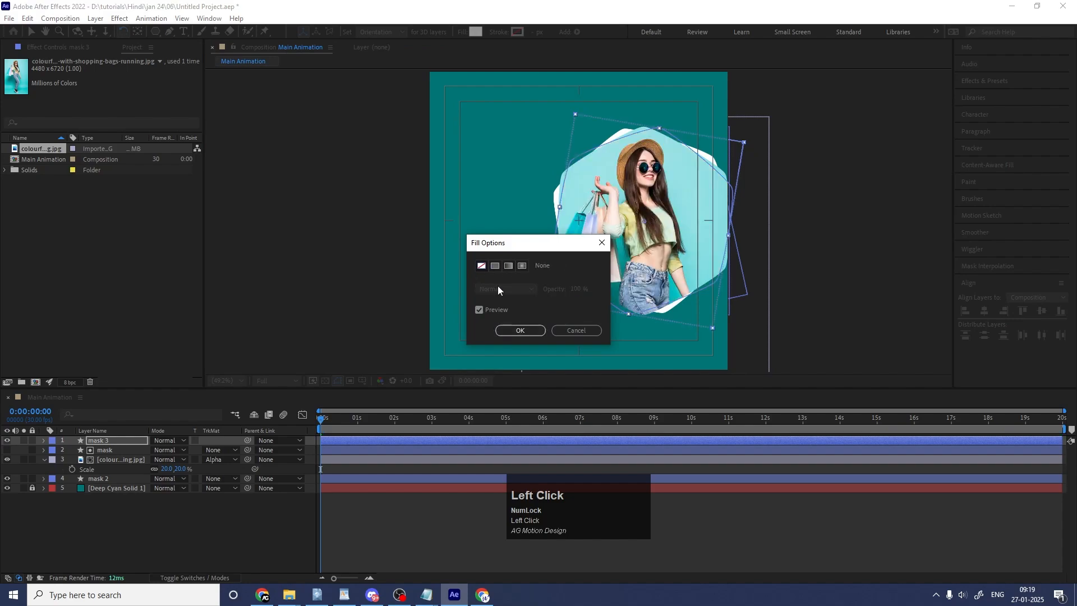
click(517, 331)
click(516, 32)
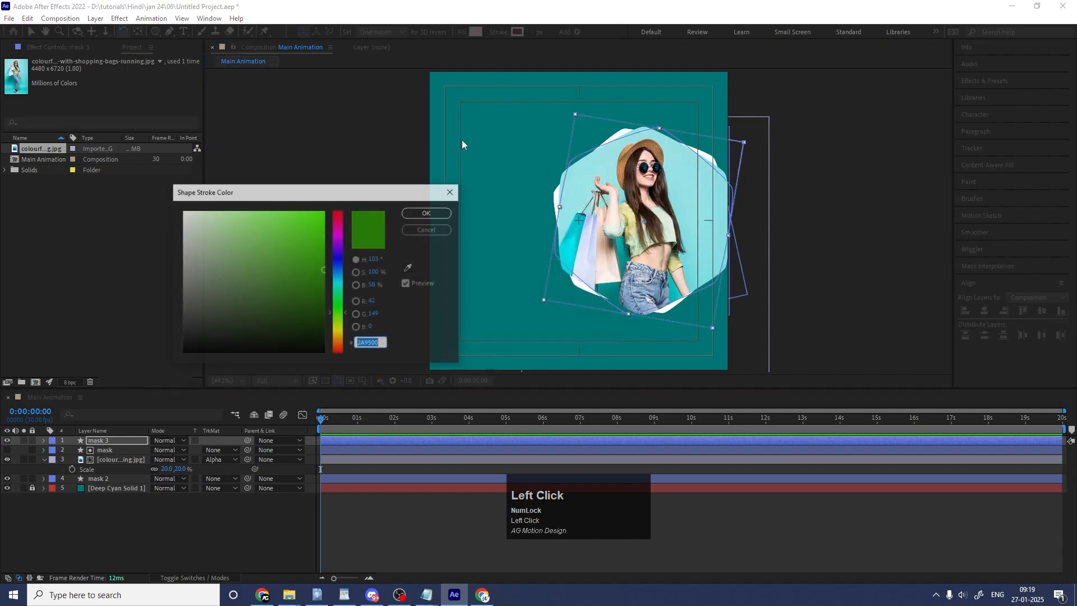
key(Return)
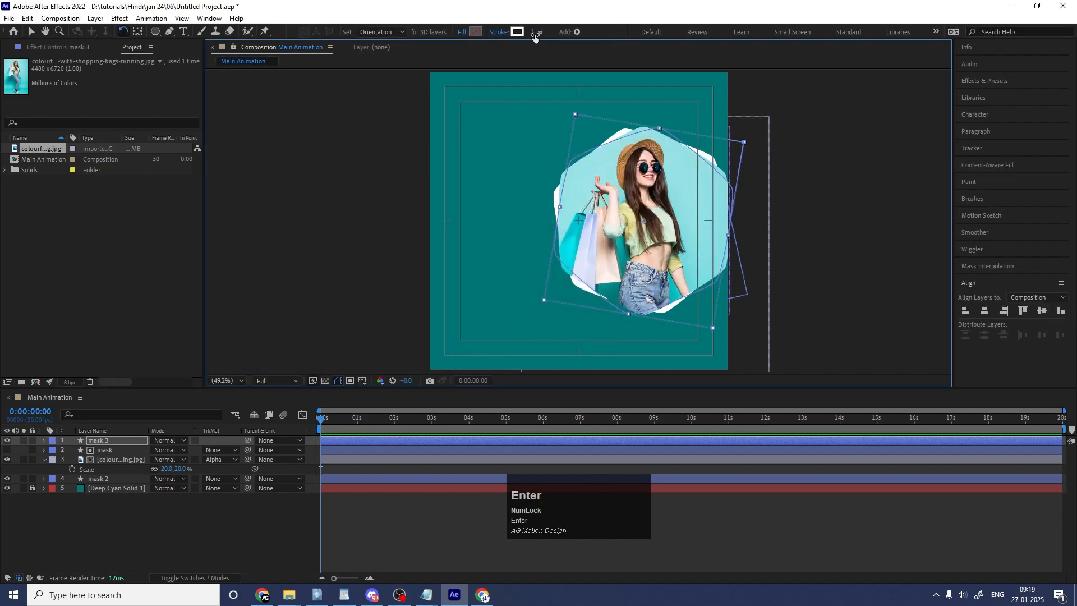
click(212, 559)
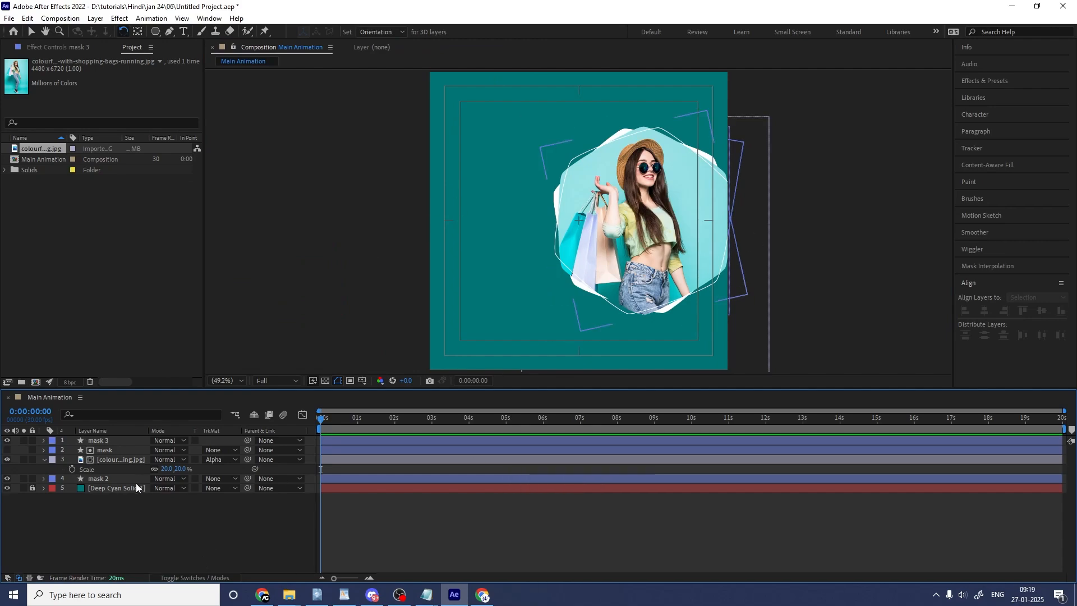
Duplicate mask 2, place the copy below it in the layer stack and move it to the composition's lower-left corner
click(104, 479)
key(ctrl)
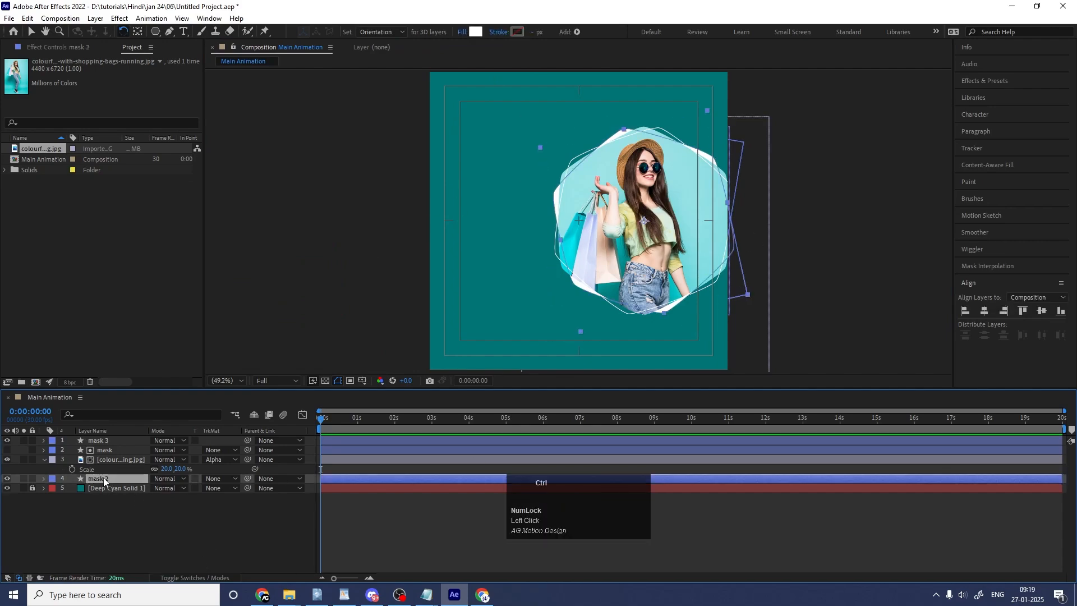
key(ctrl+d)
drag(103, 479, 116, 490)
key(v)
drag(666, 272, 463, 362)
Scale mask 4 to 65% and shift it slightly right and down in the lower-left corner
key(s)
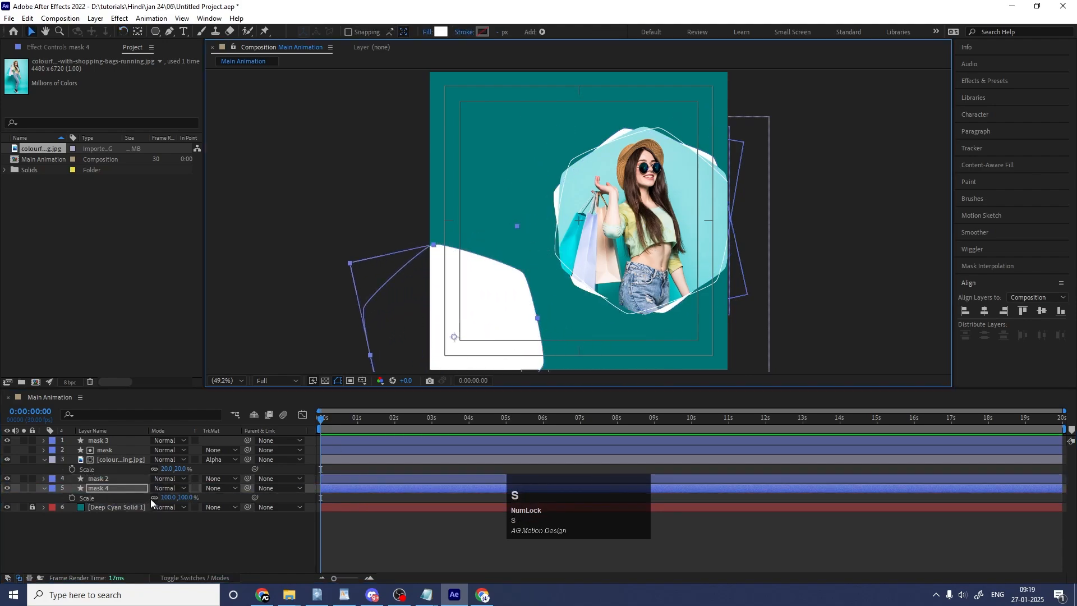
drag(166, 497, 151, 498)
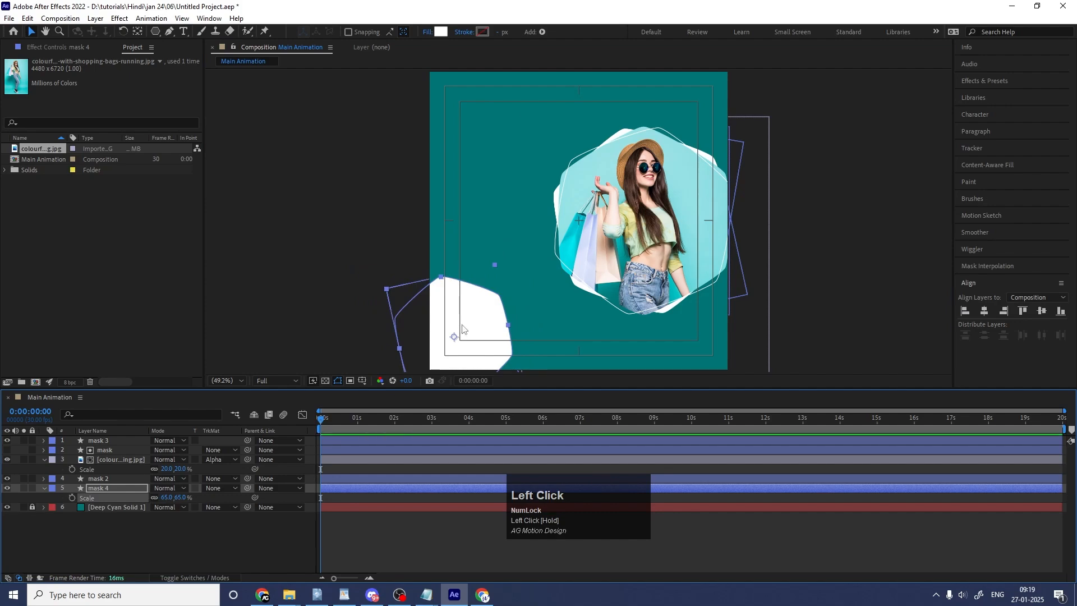
drag(468, 323, 486, 333)
Set the opacity of mask 4 to 10%
key(t)
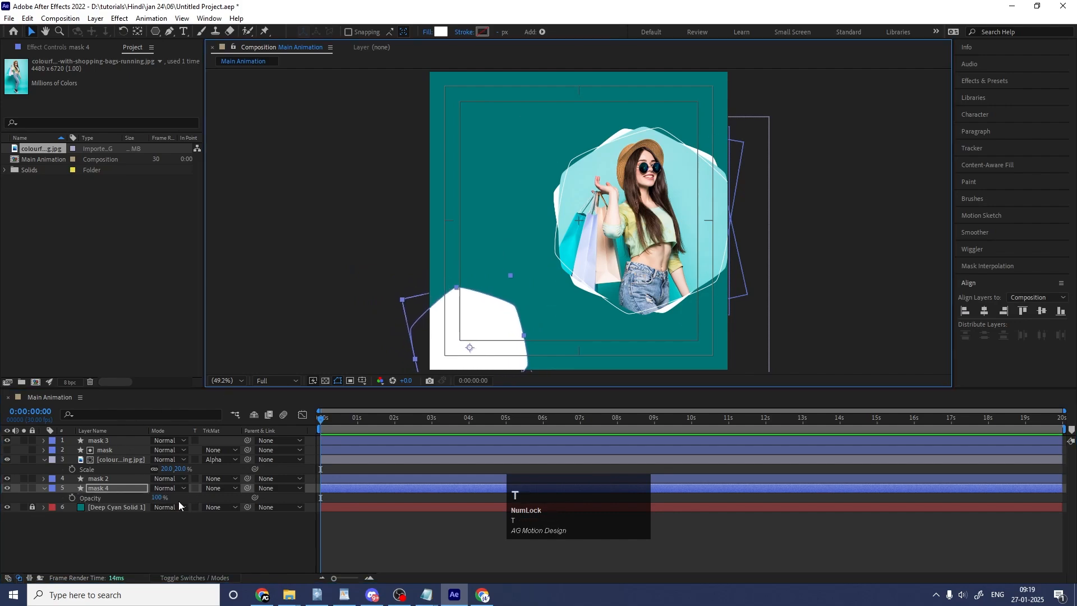
click(158, 498)
text(40)
key(Return)
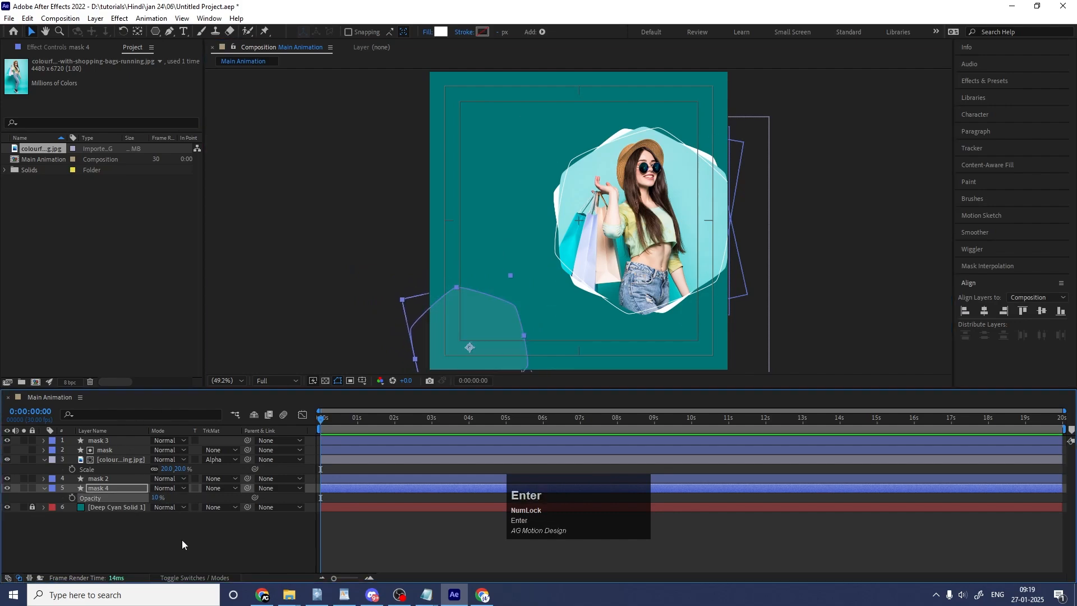
click(151, 540)
Duplicate the faint hexagon three times and place the copies at the composition's upper-left, upper-right and lower-right corners
click(95, 487)
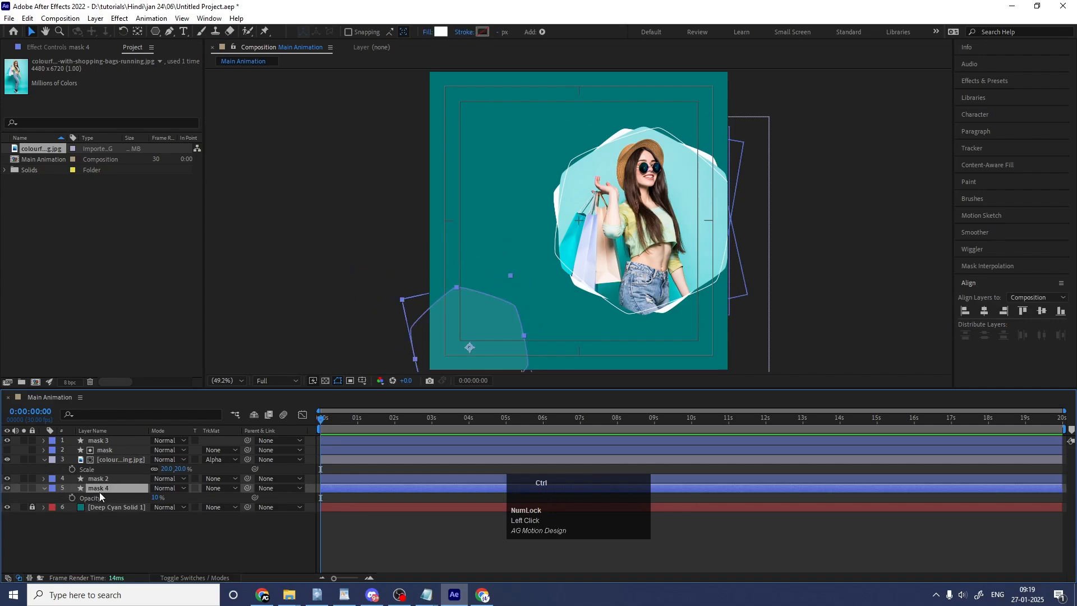
key(ctrl+d)
drag(497, 321, 527, 66)
key(ctrl+d)
drag(553, 104, 696, 421)
key(ctrl+d)
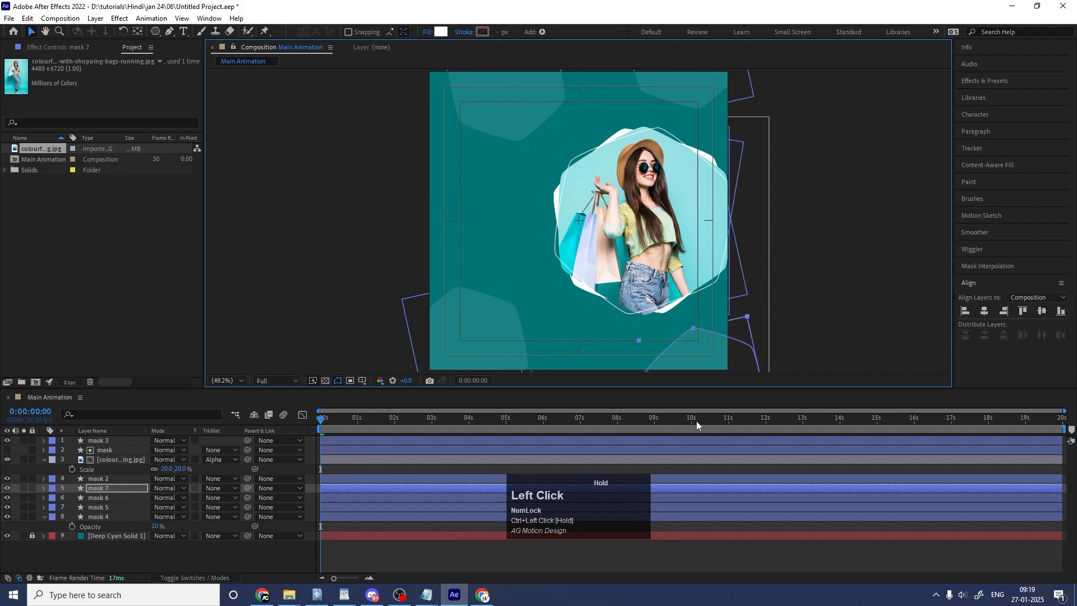
Move mask 4 up along the composition's left edge, enlarge it proportionally, and collapse the open layer properties
drag(466, 333, 461, 294)
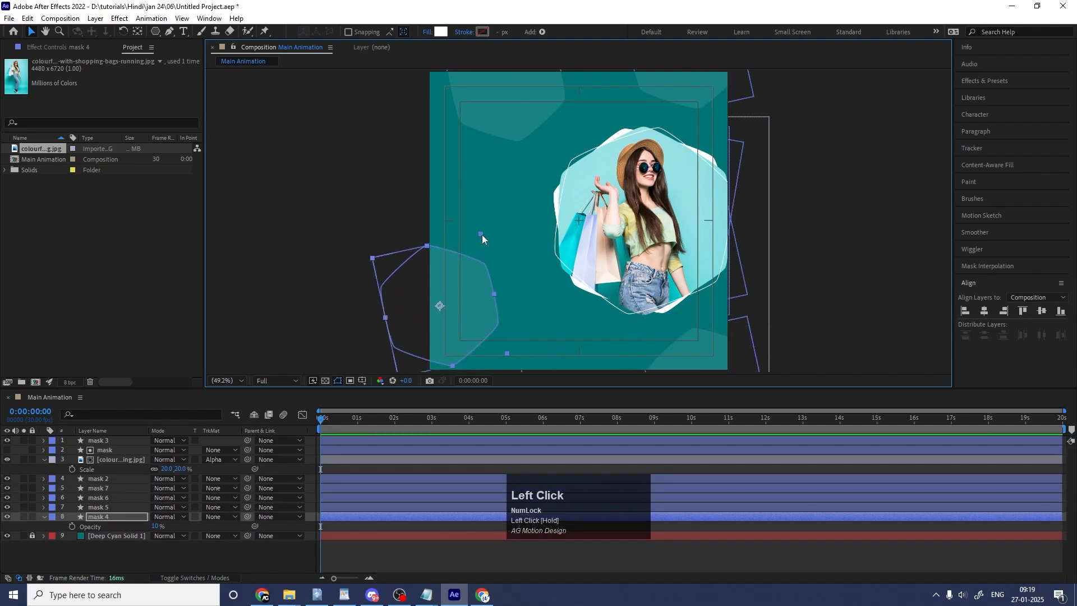
drag(482, 234, 502, 197)
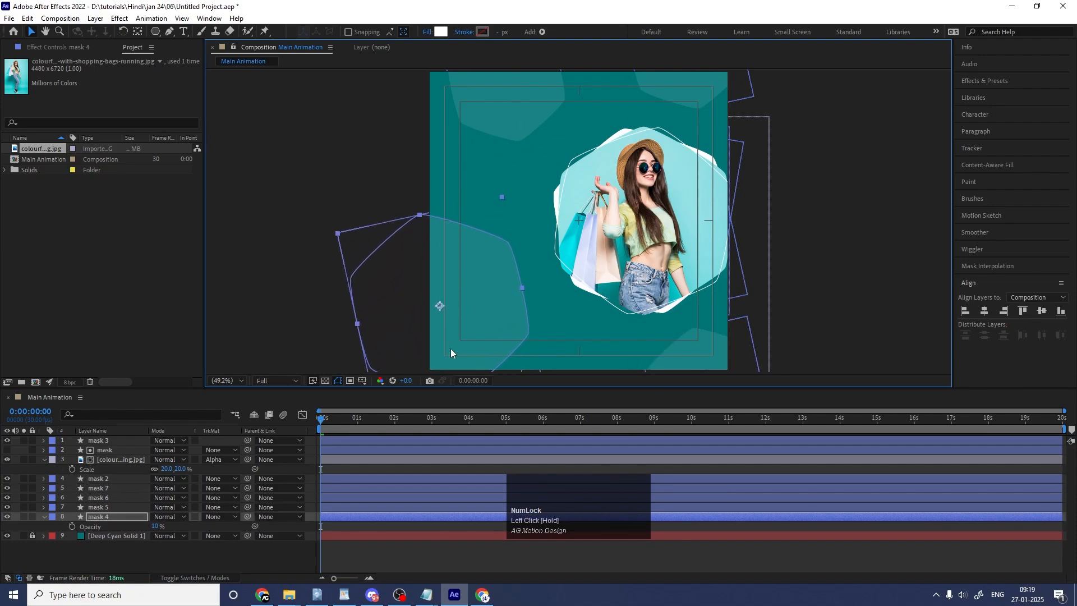
click(346, 469)
key(u)
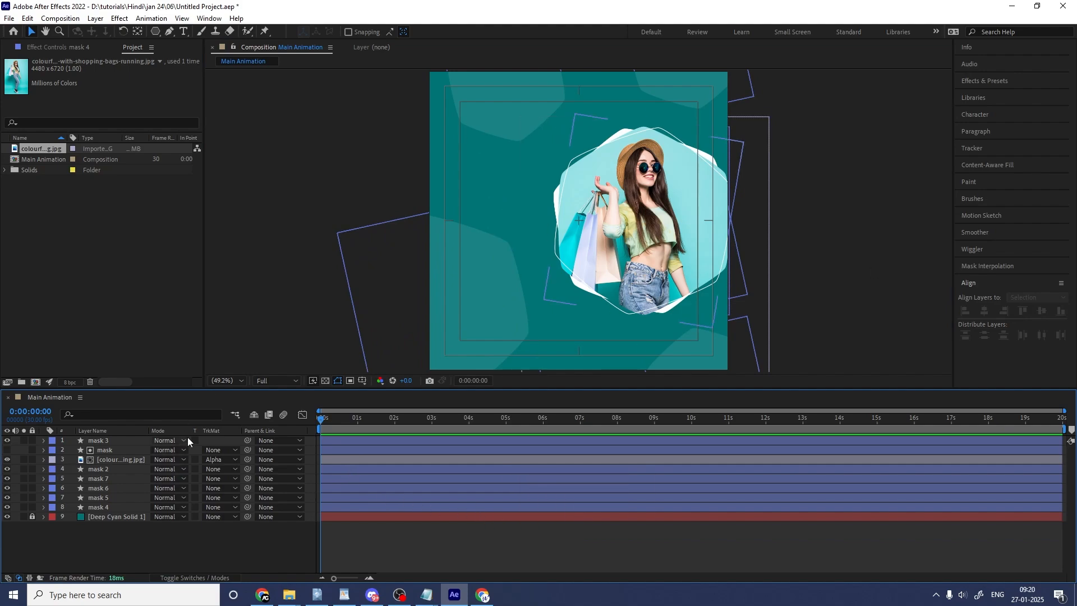
Create a 1080 x 1080 px composition named bg with a black background colour
key(Num_Lock)
key(ctrl+n)
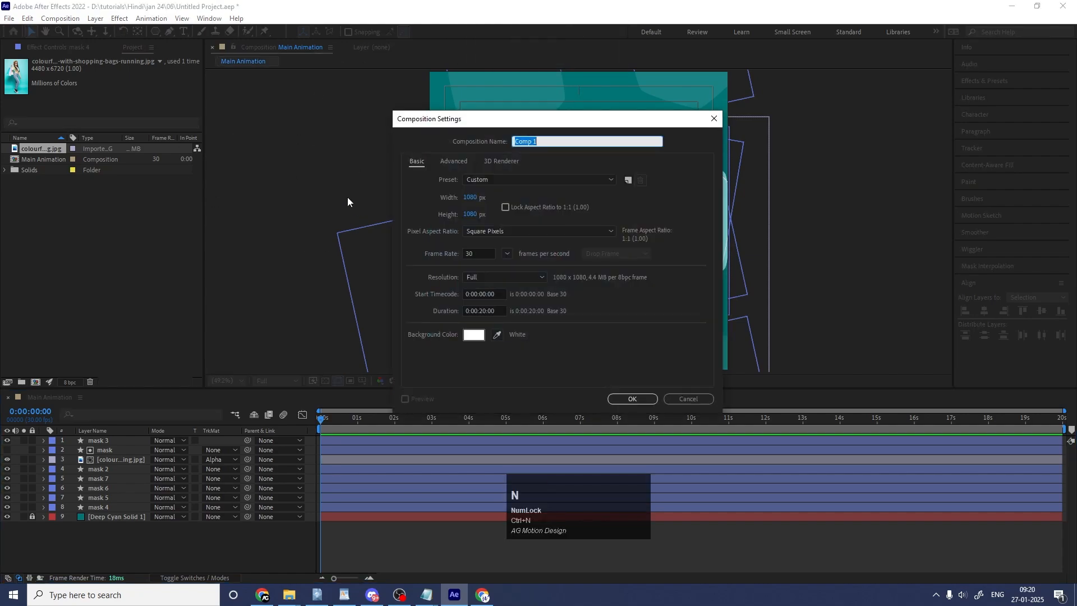
text(bg)
click(477, 336)
drag(199, 292, 157, 385)
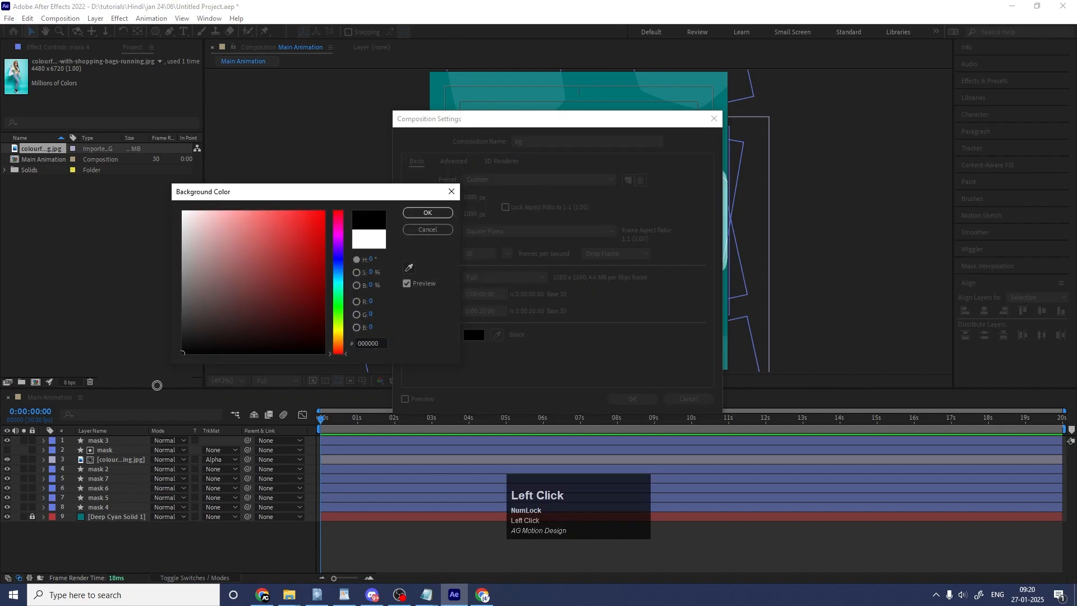
click(412, 212)
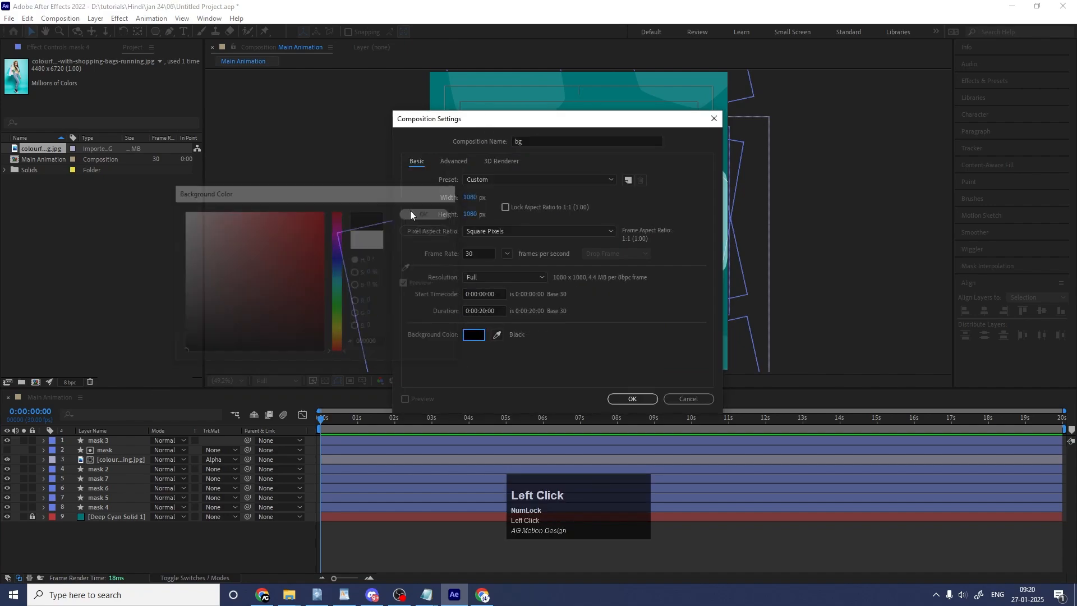
click(633, 399)
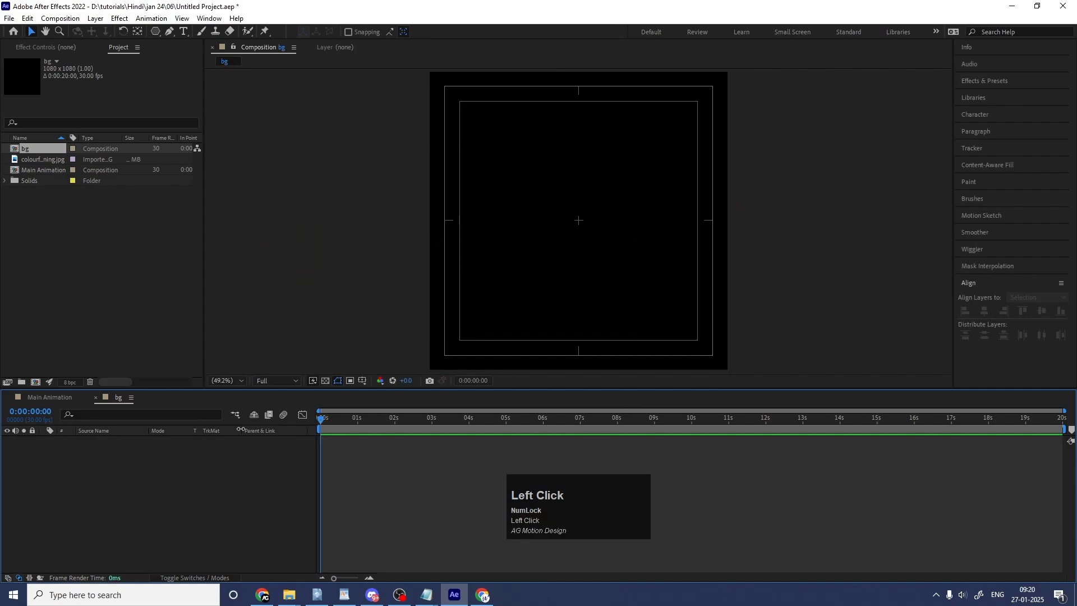
Draw a circle about 16 px wide with a white fill and no stroke near the bg composition's upper-left area
drag(157, 33, 182, 58)
click(355, 32)
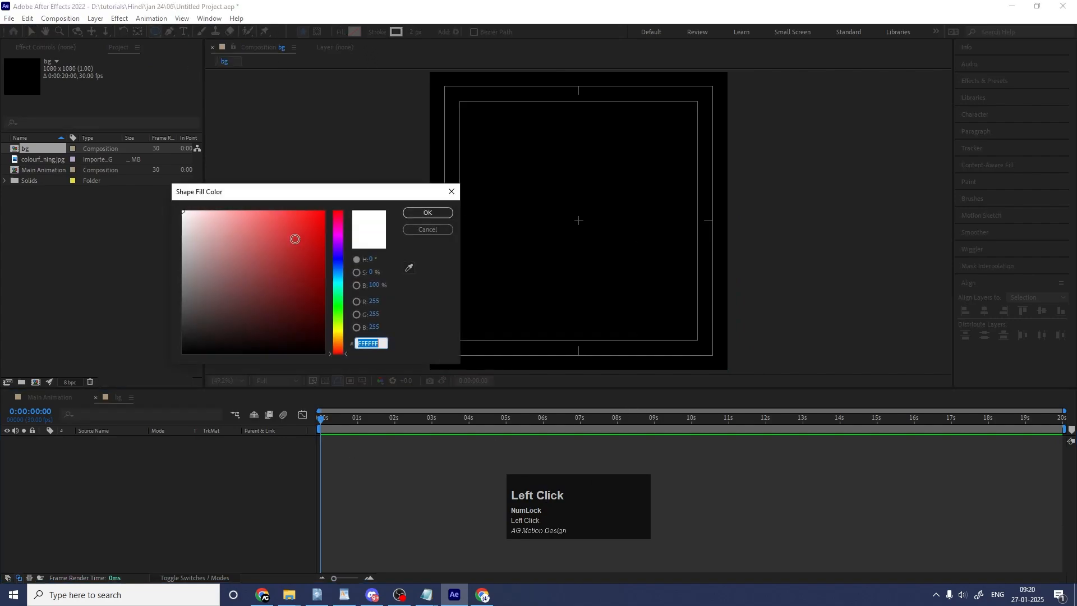
click(425, 214)
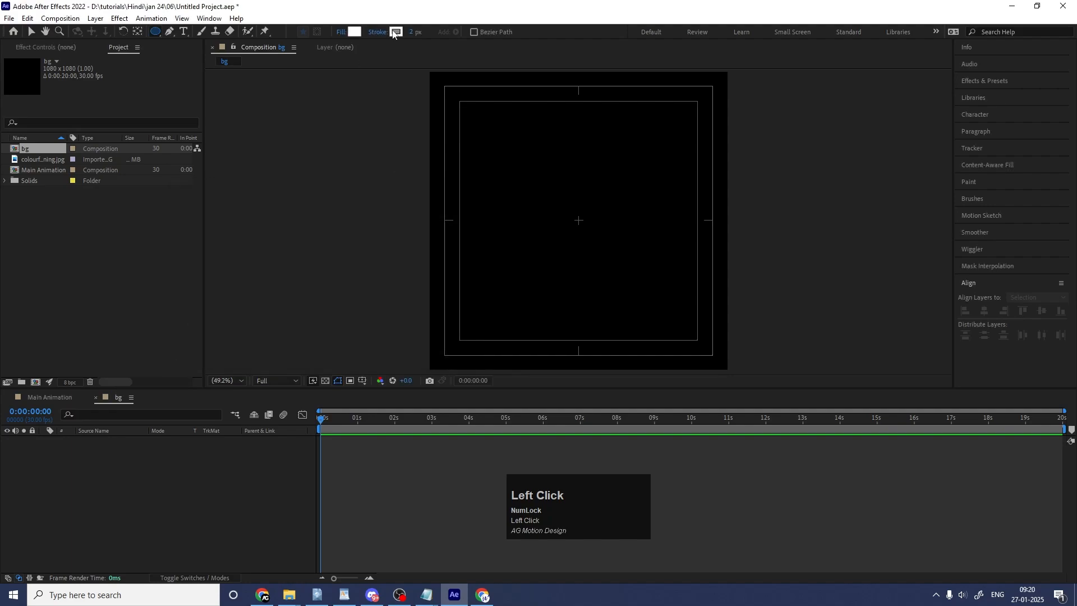
click(383, 32)
click(481, 265)
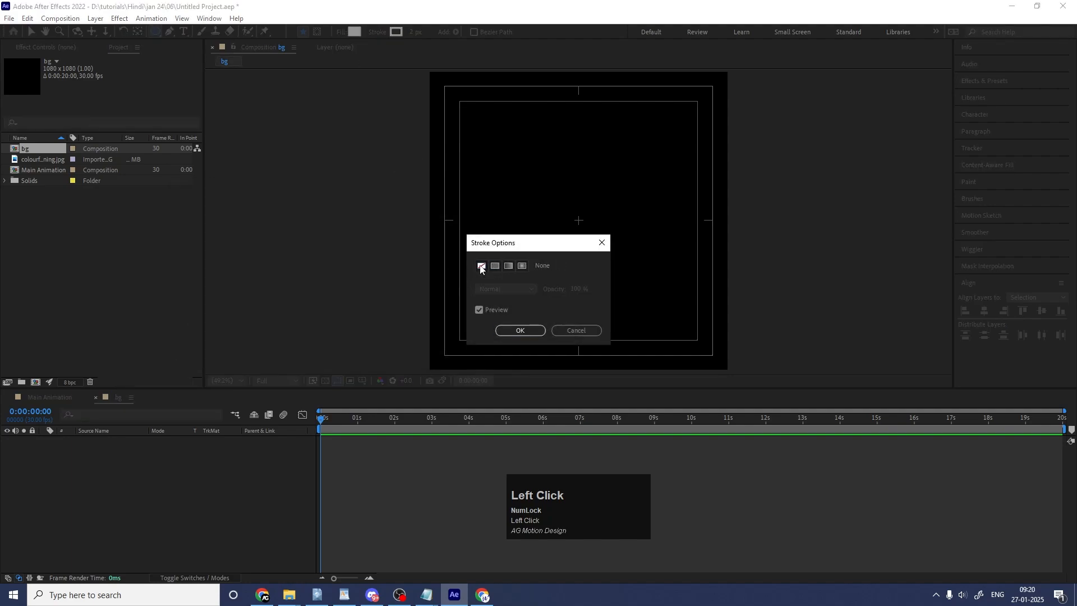
click(514, 334)
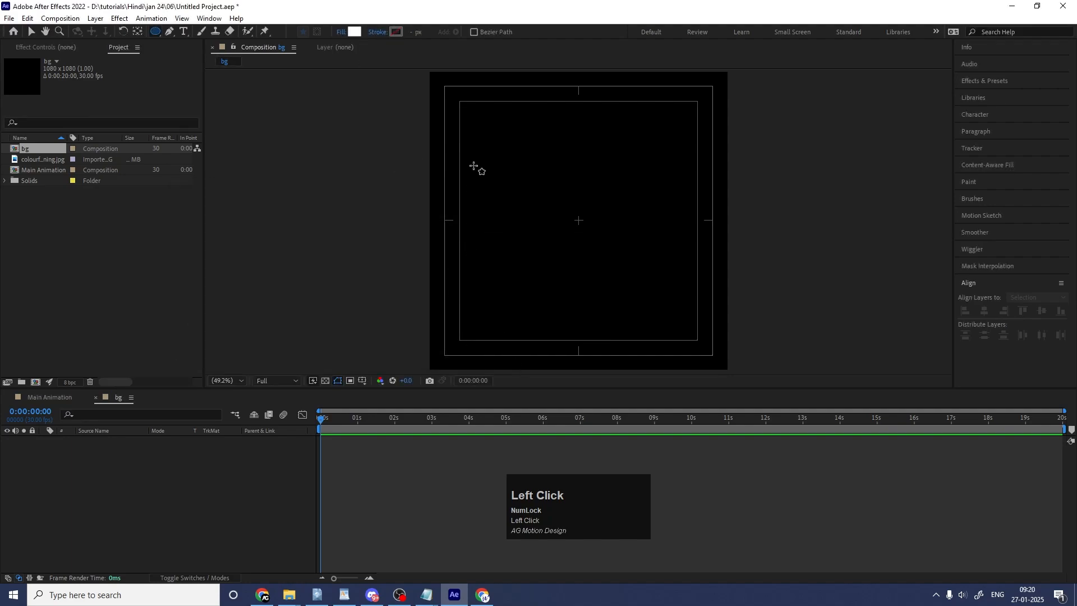
drag(459, 142, 459, 143)
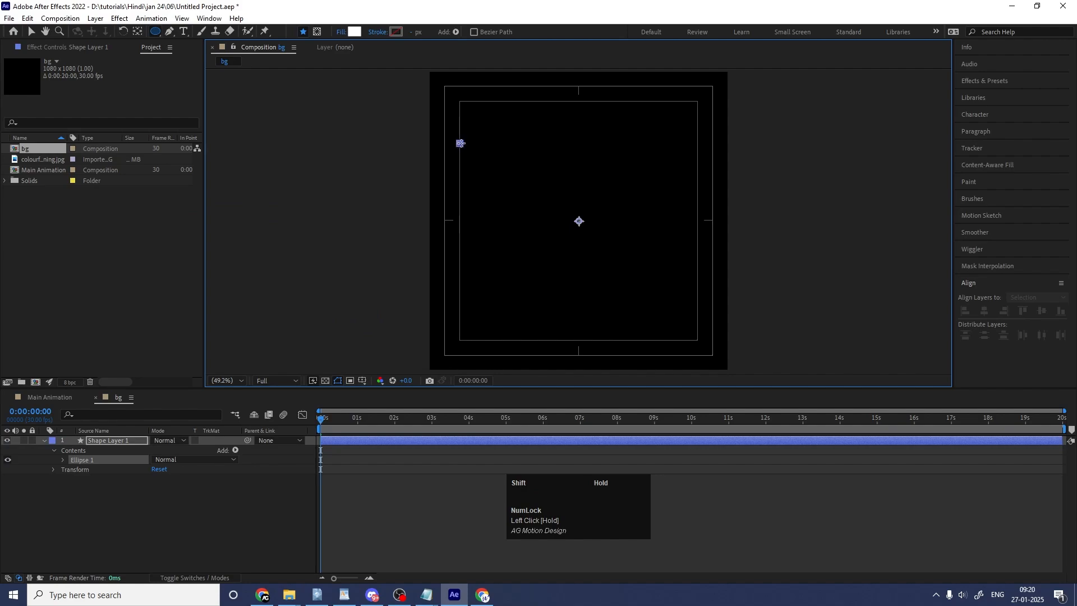
click(158, 500)
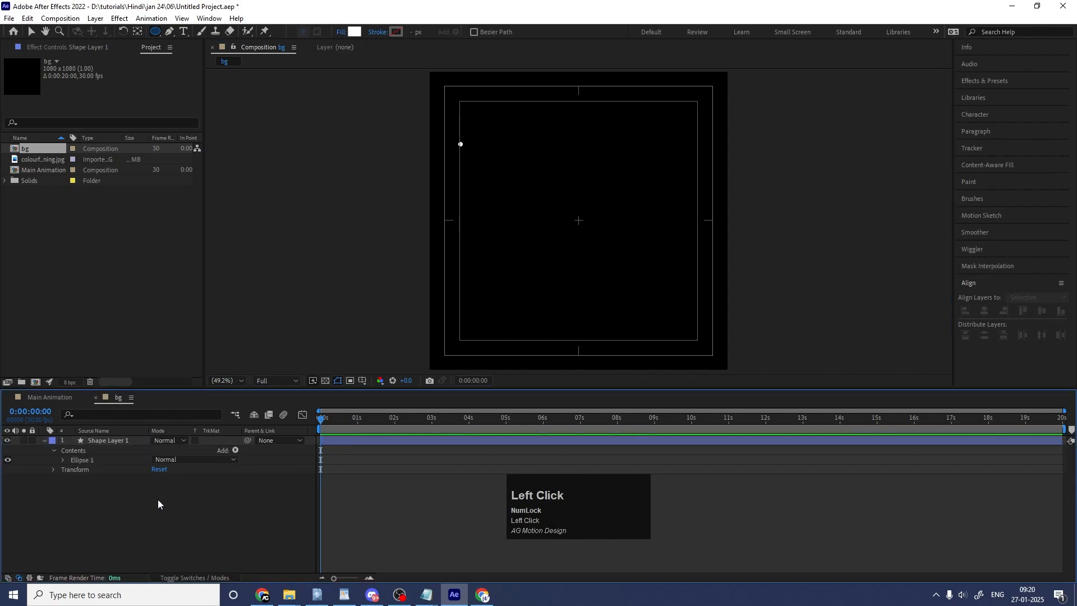
Set the circle's ellipse path size to 5 x 5
click(116, 441)
click(62, 460)
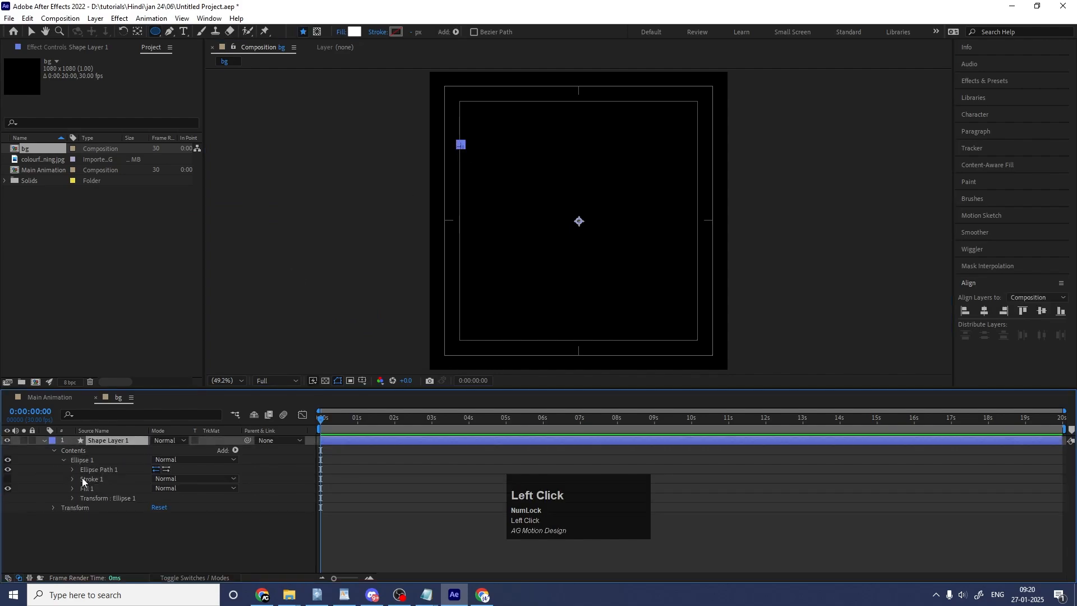
click(73, 470)
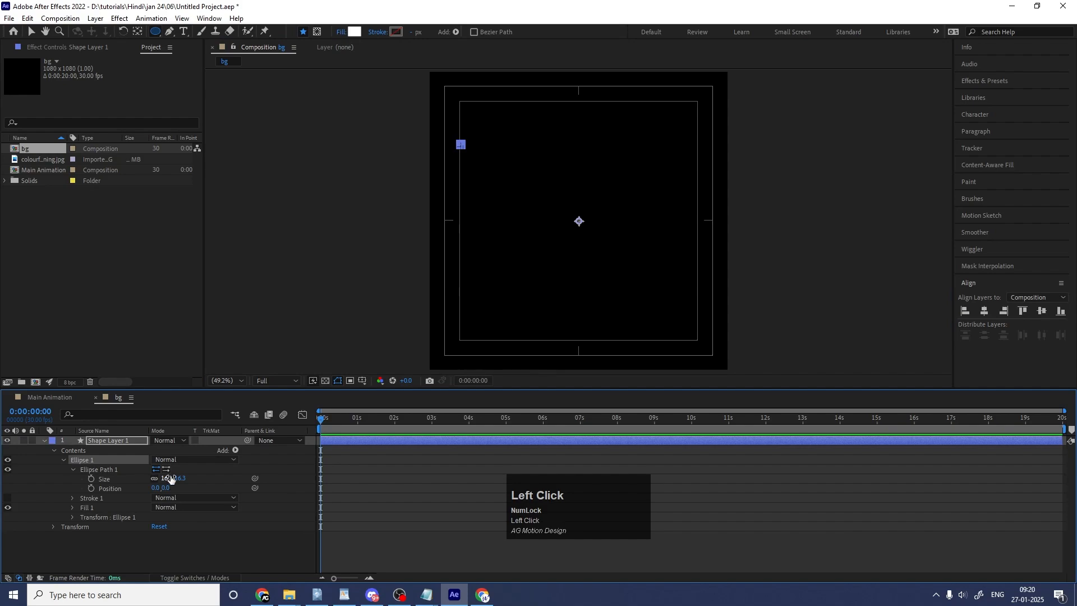
click(171, 479)
click(411, 494)
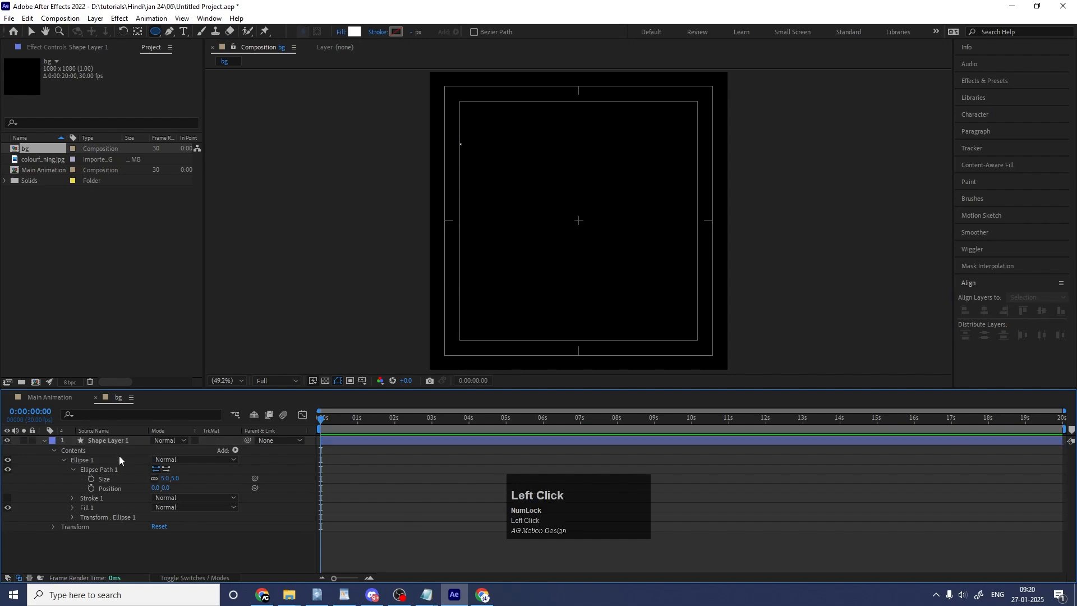
Centre the anchor point of Shape Layer 1 on the small circle and switch to the Selection tool
click(117, 440)
key(ctrl)
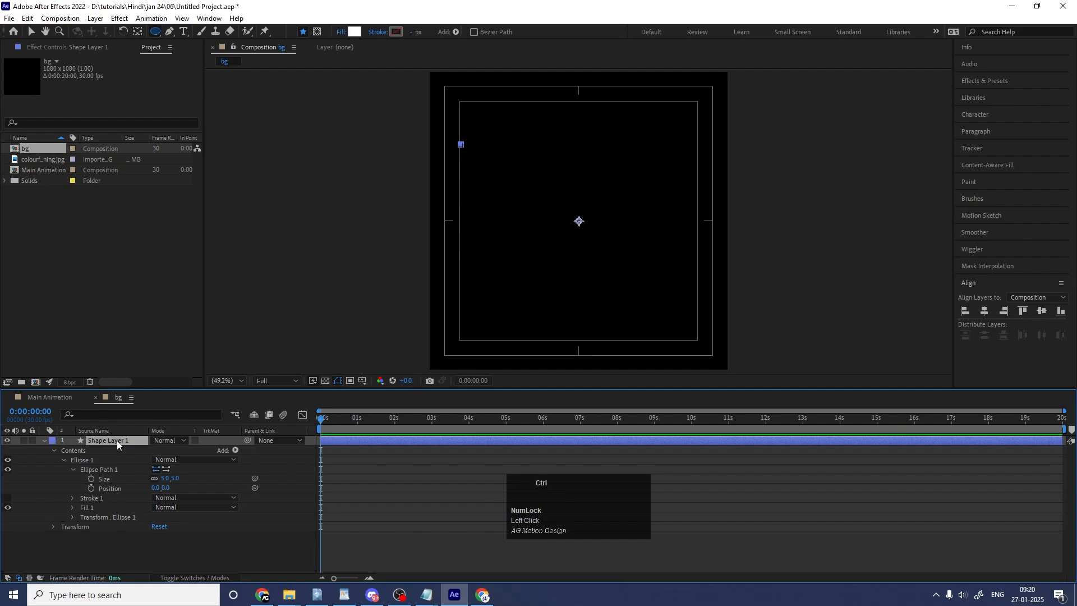
key(ctrl+alt+Home)
scroll(443, 126, up, 8)
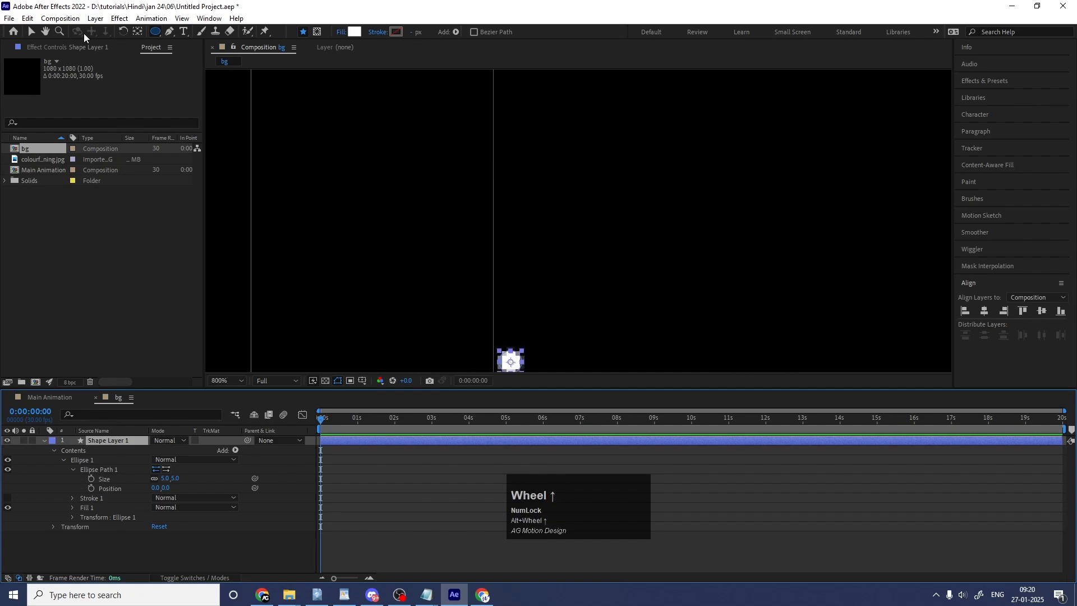
click(31, 32)
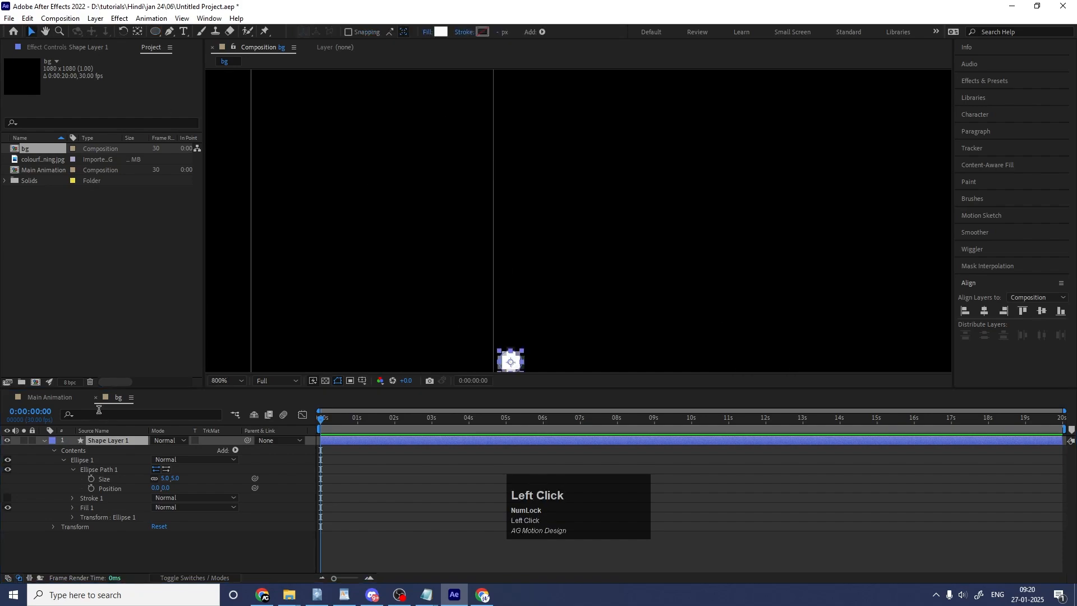
Add a Repeater to Shape Layer 1 and expand its properties
click(234, 450)
click(284, 363)
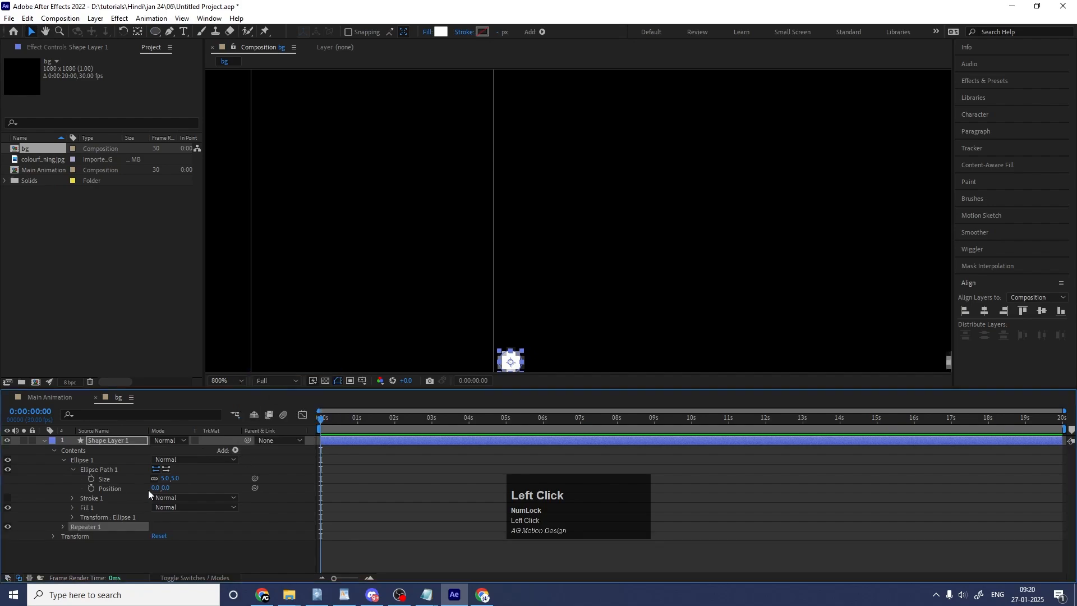
click(62, 527)
scroll(106, 533, down, 1)
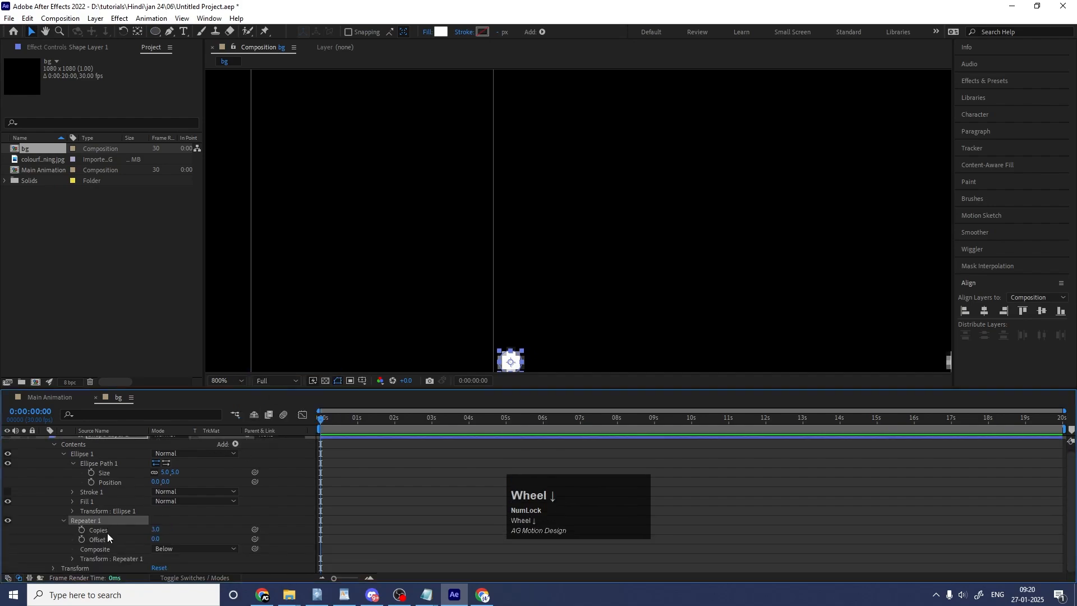
Set Repeater 1's transform position to 15, 0 and its number of copies to 28
click(218, 381)
click(235, 185)
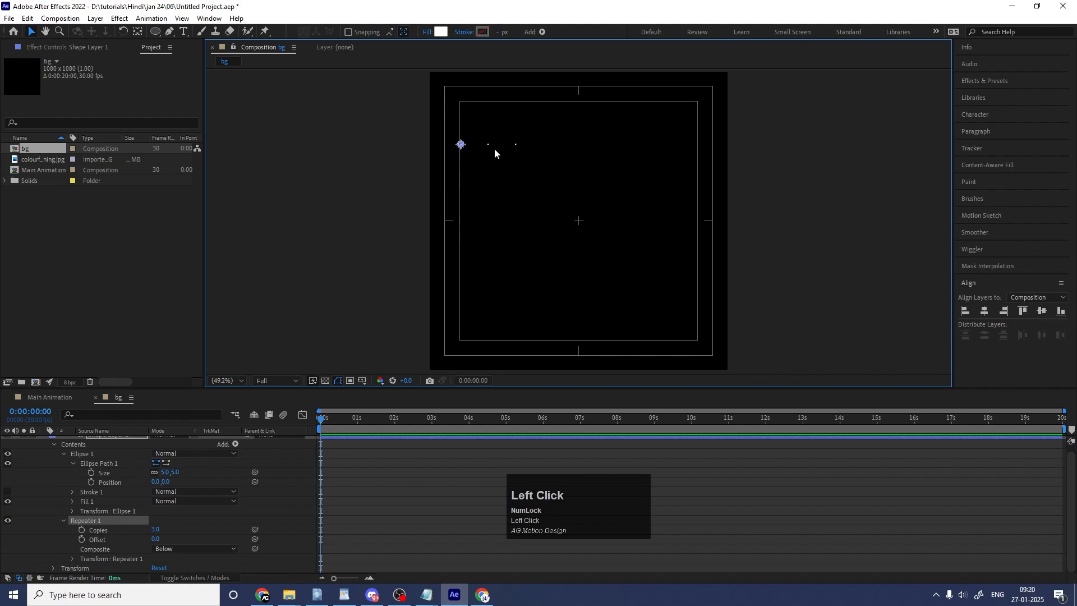
scroll(514, 147, up, 1)
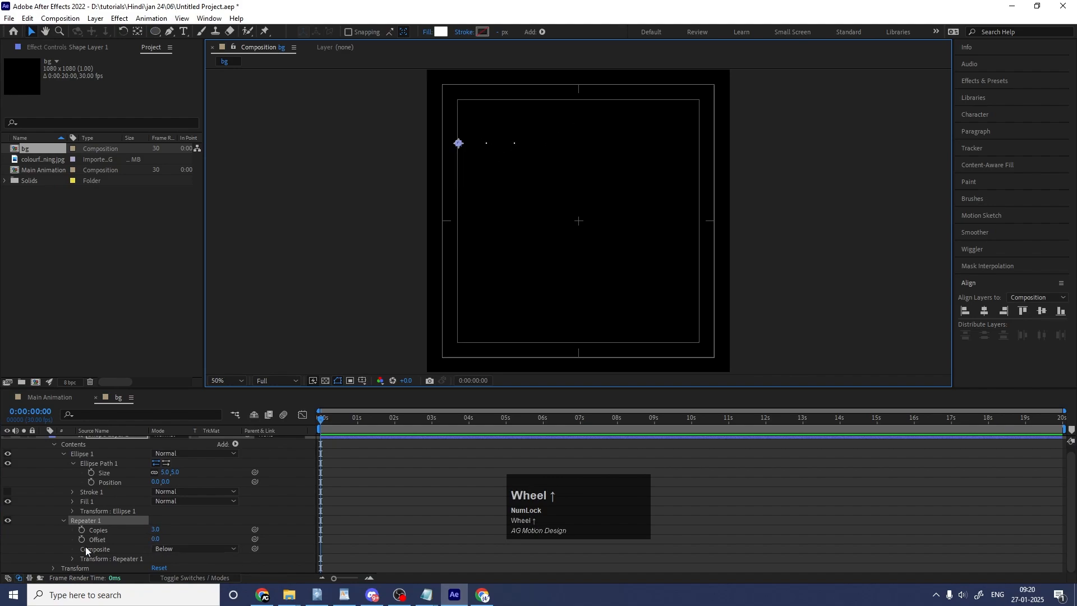
click(71, 558)
drag(155, 529, 130, 524)
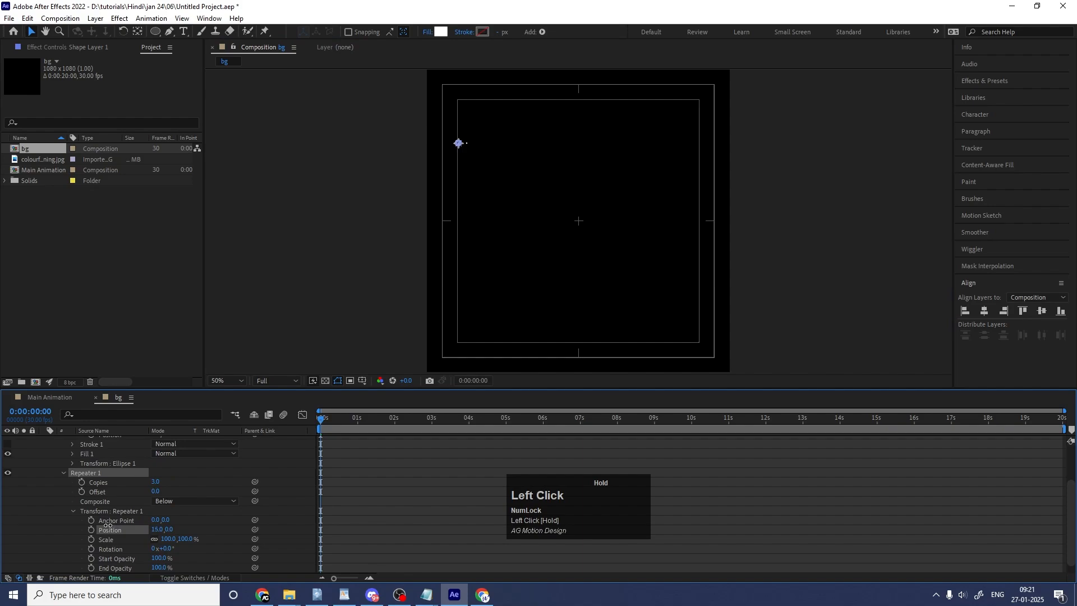
click(157, 484)
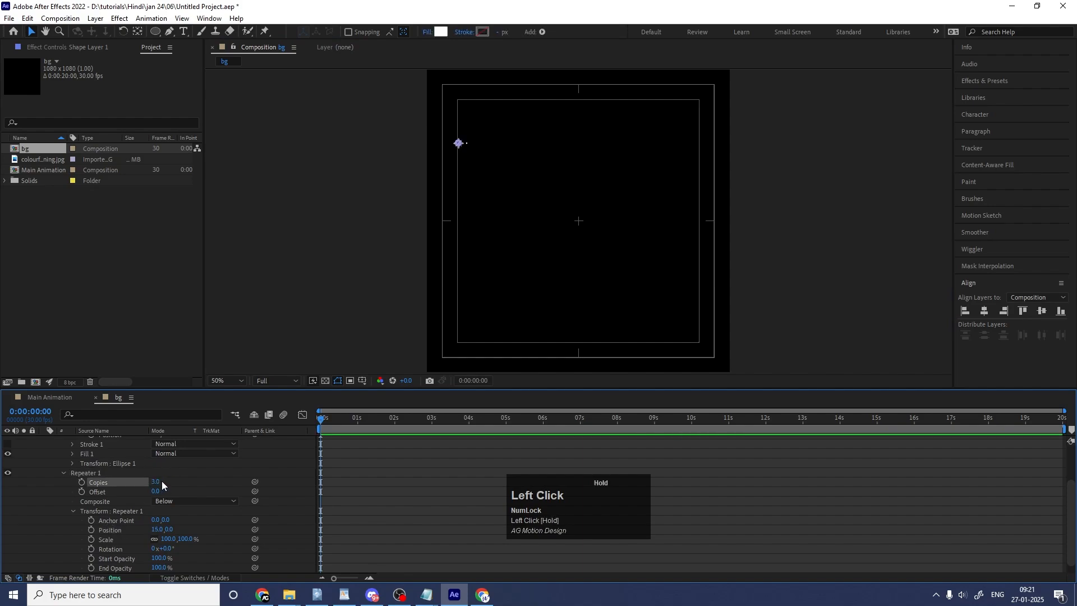
drag(156, 481, 164, 481)
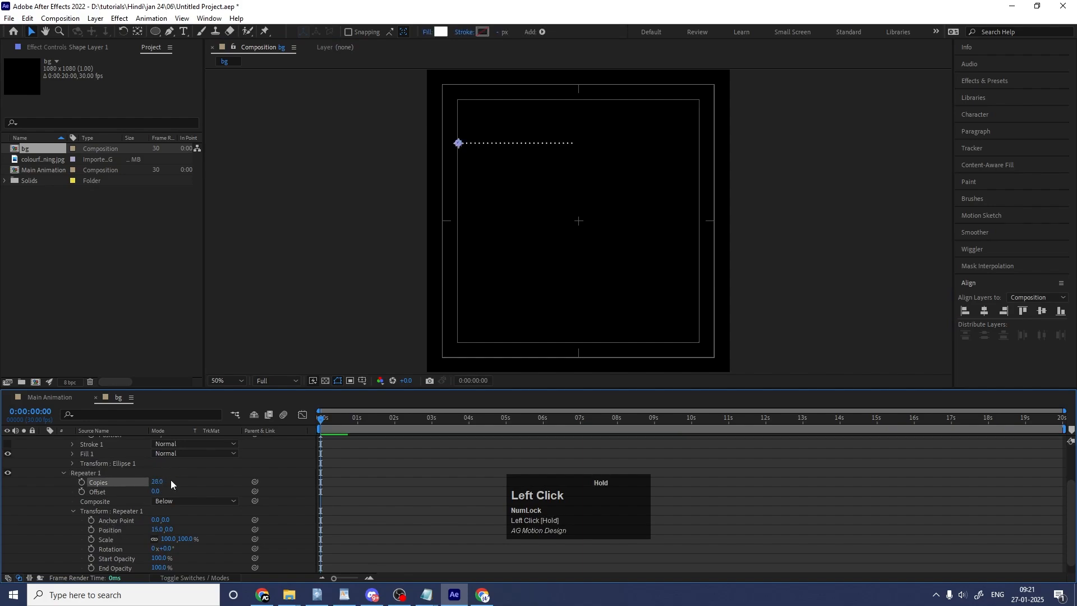
Duplicate Repeater 1 within Shape Layer 1's contents
scroll(89, 498, up, 2)
click(63, 526)
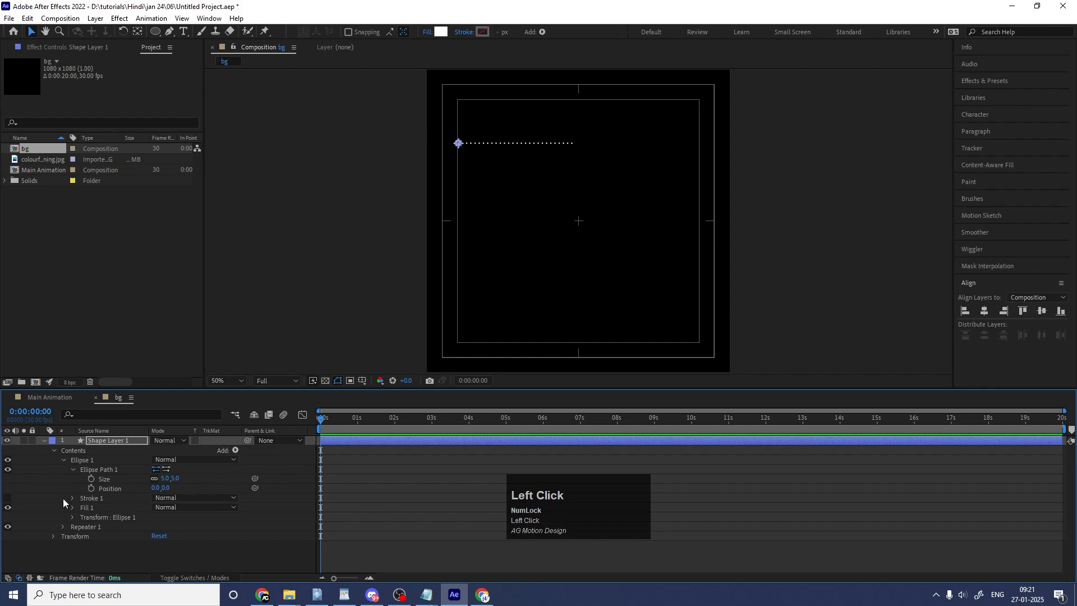
click(64, 460)
click(93, 469)
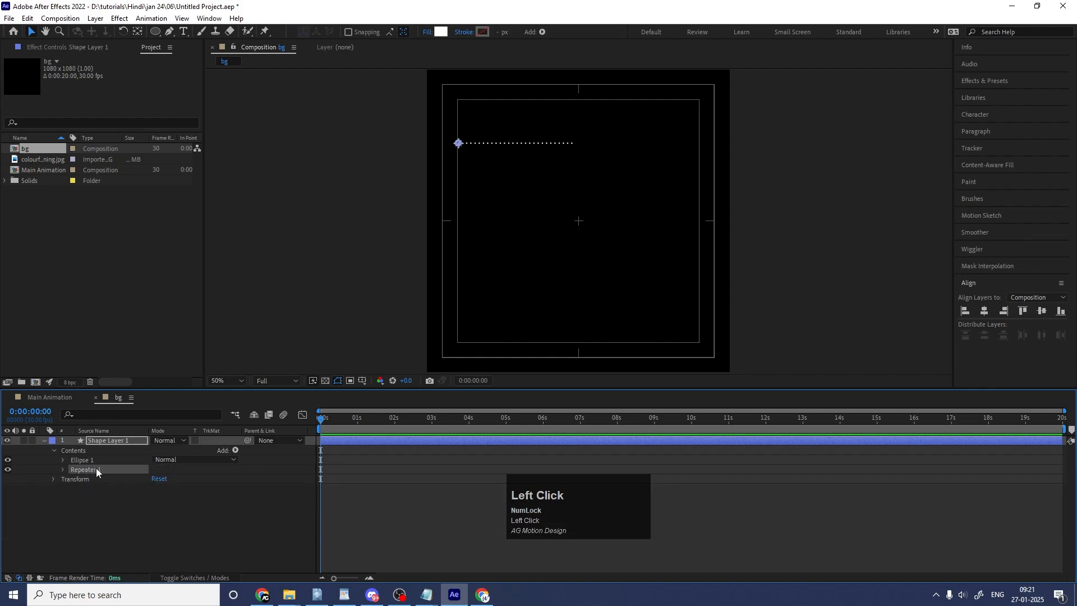
key(ctrl+d)
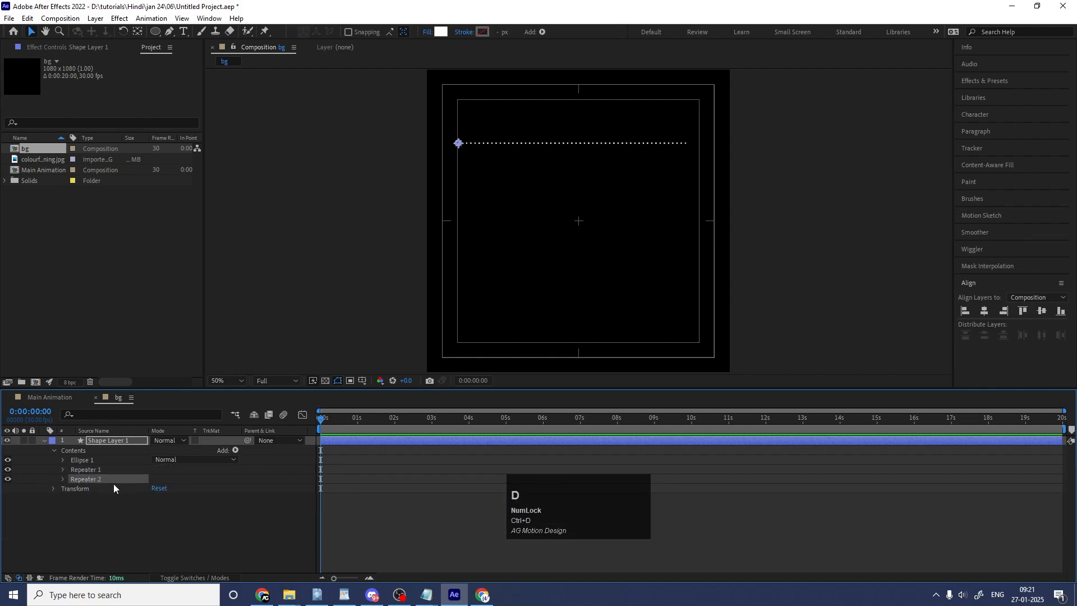
Set Repeater 2's transform position to 0, 12 and its copies to 21, forming rows of dots
click(62, 480)
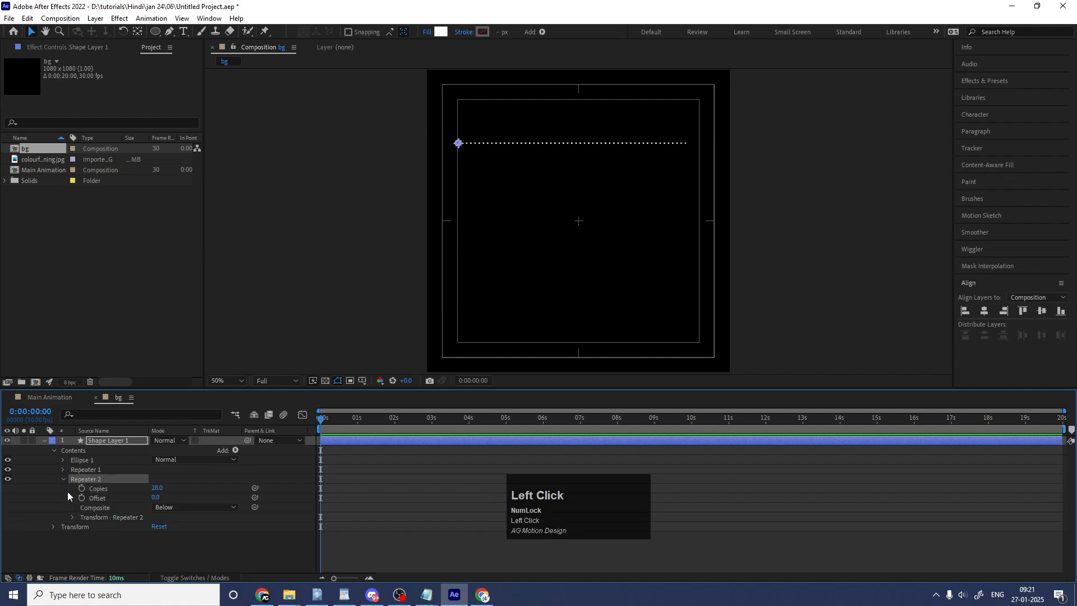
click(72, 517)
click(169, 529)
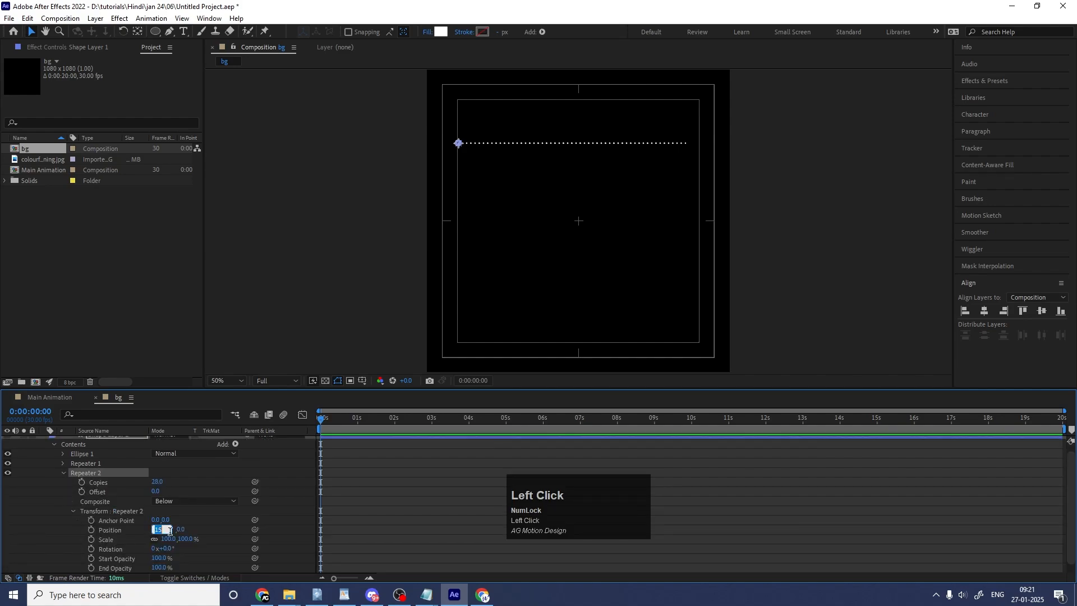
key(Return)
drag(166, 529, 173, 530)
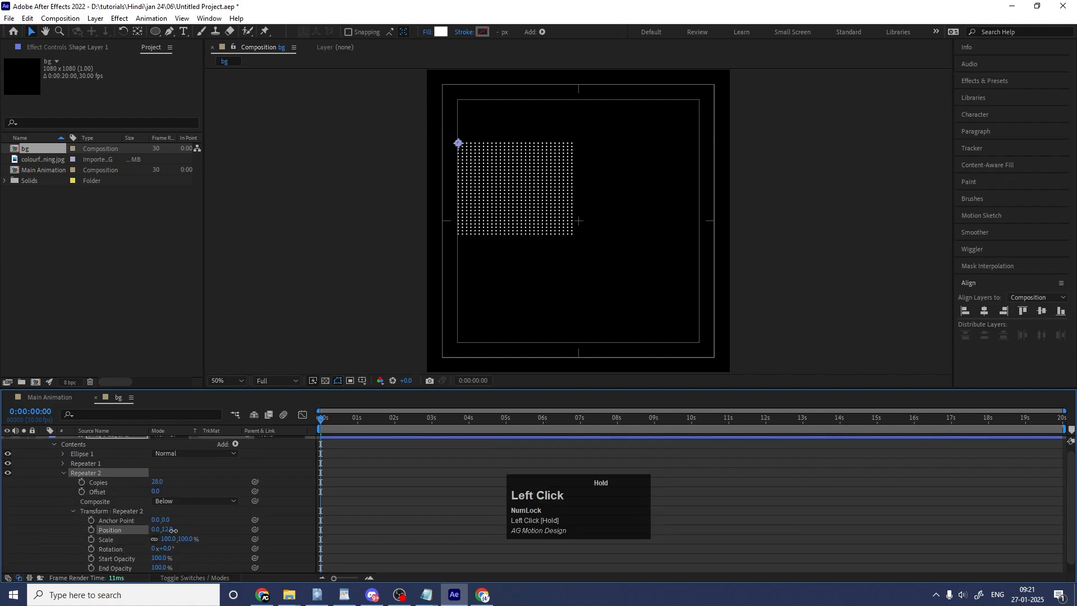
drag(157, 481, 153, 481)
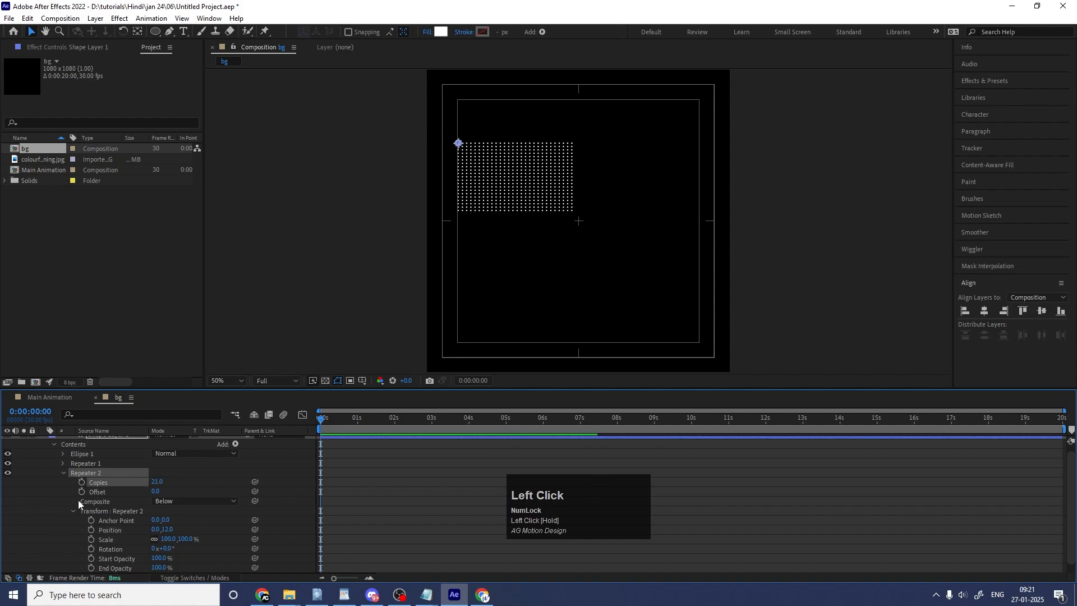
Move the dot grid near the composition's upper-left corner and duplicate its layer, placing the copy near the lower-right corner
scroll(71, 483, up, 1)
click(43, 440)
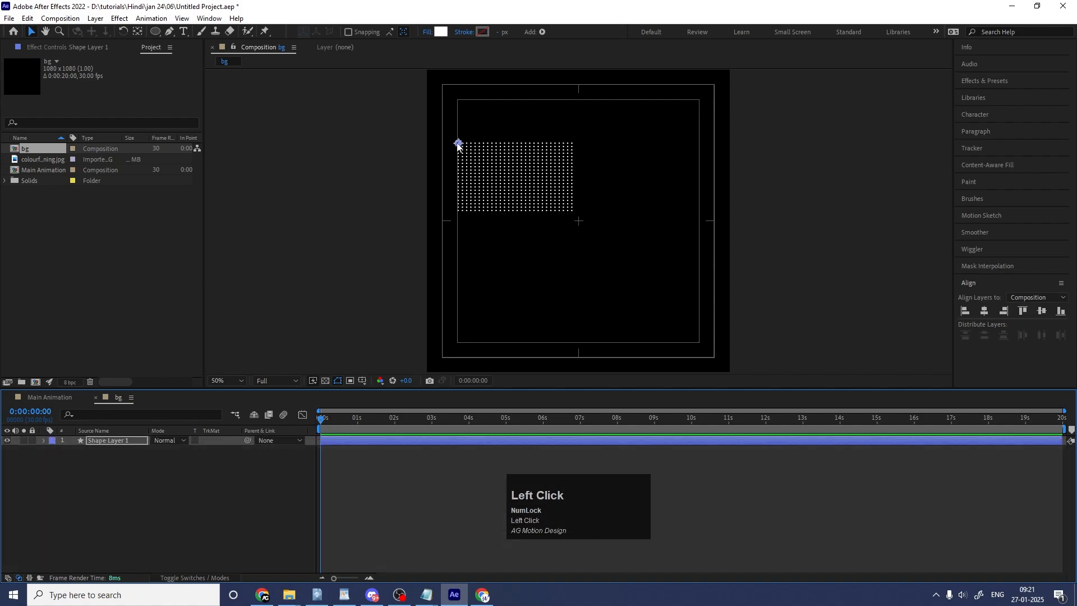
drag(458, 144, 609, 286)
click(123, 439)
key(ctrl+d)
Try setting the opacity of both dot grid layers to 0%
drag(117, 499, 77, 427)
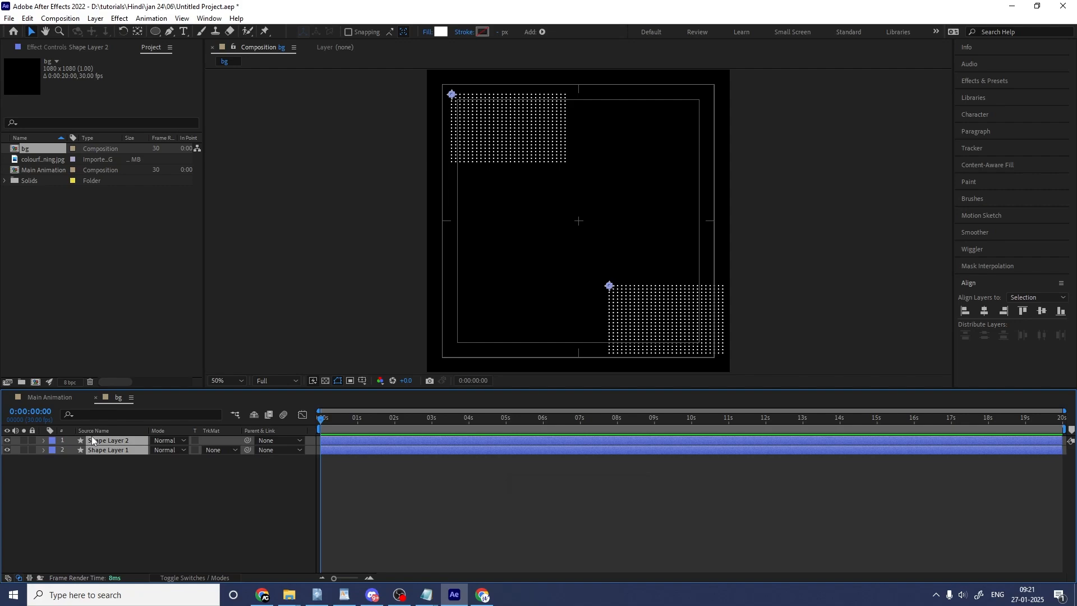
key(t)
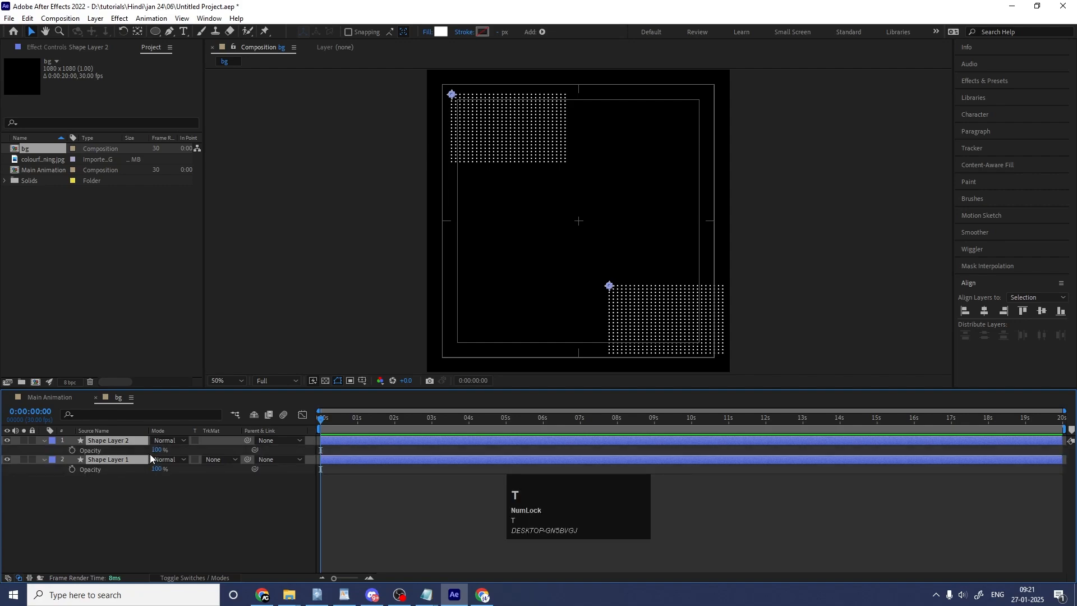
click(161, 447)
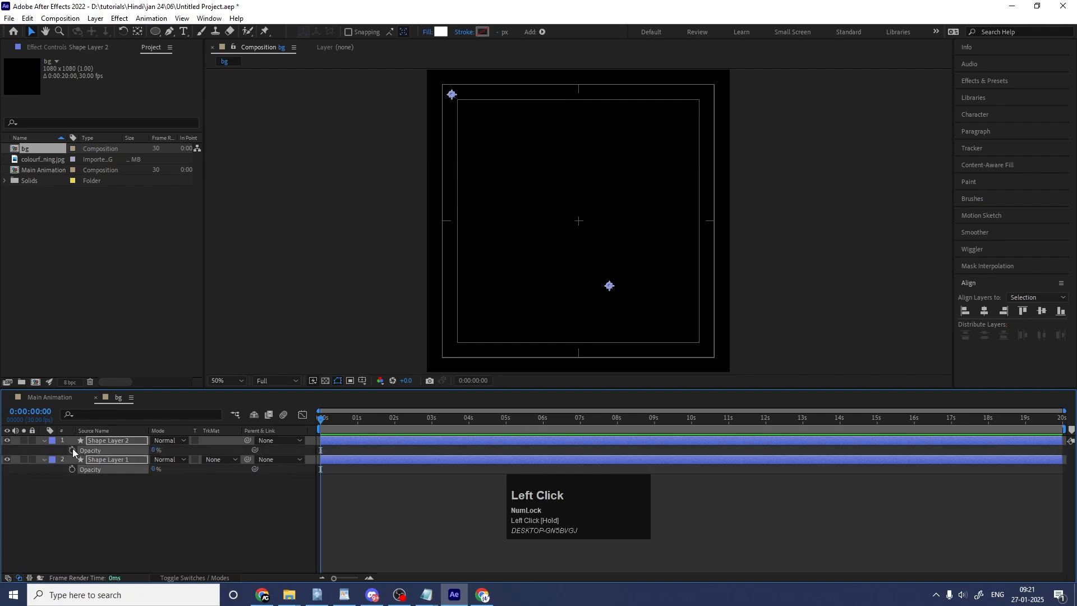
key(ctrl+z)
Delete the duplicated dot grid from the composition's lower-right area
click(109, 477)
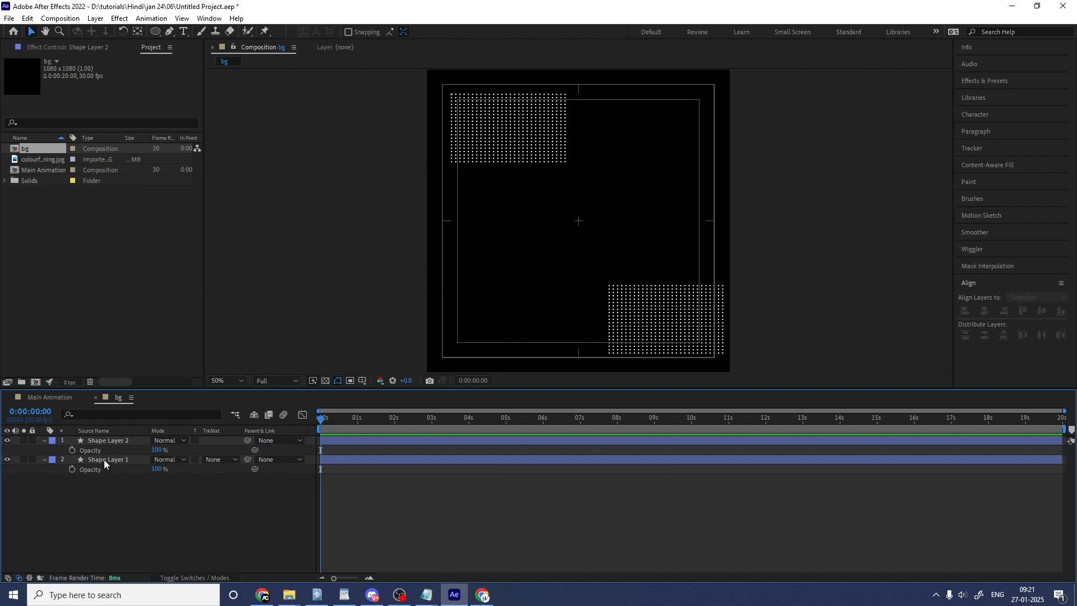
click(103, 459)
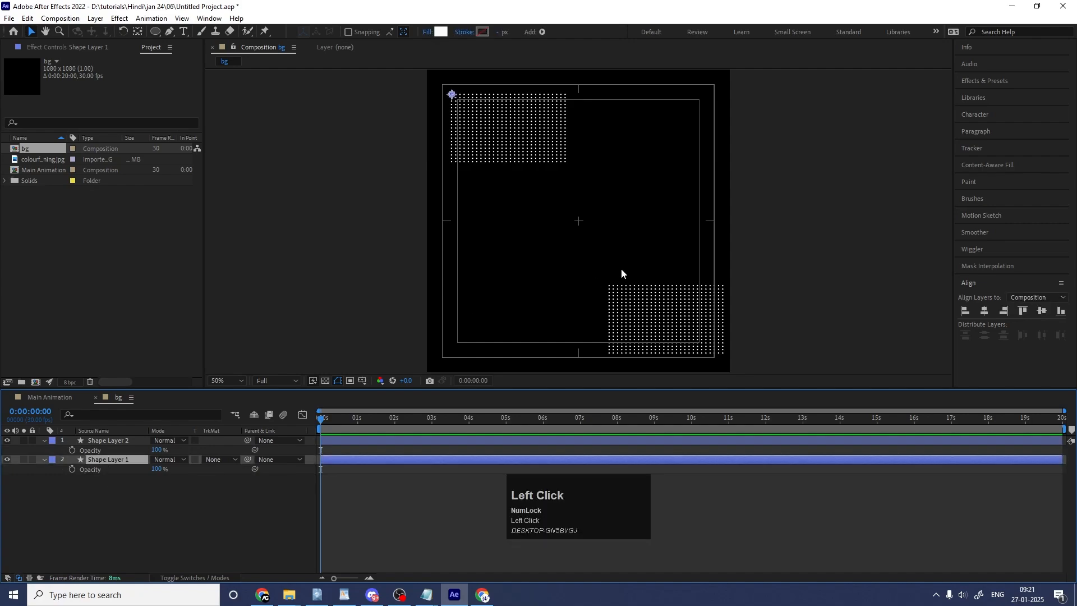
click(611, 284)
key(Delete)
Set a starting position keyframe for Repeater 2 of Shape Layer 1 at 0:00
drag(546, 210, 431, 63)
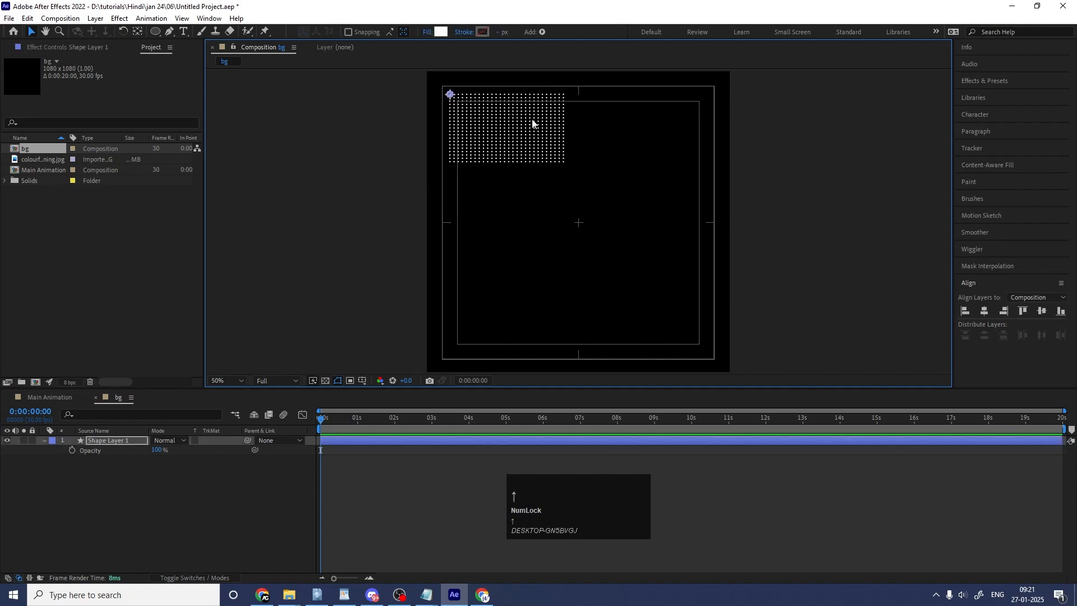
click(44, 441)
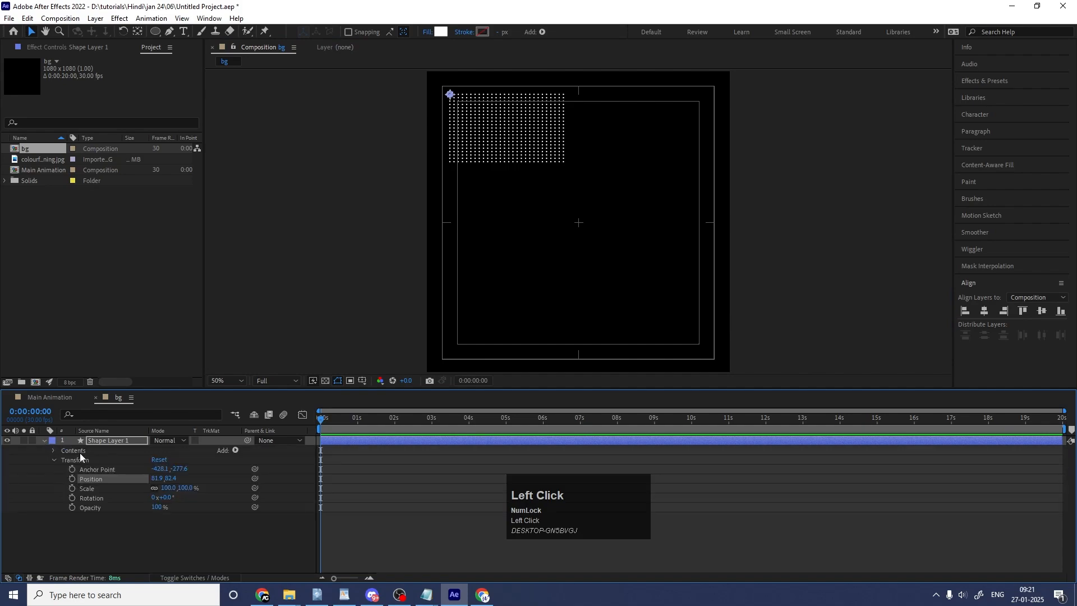
click(56, 460)
click(50, 452)
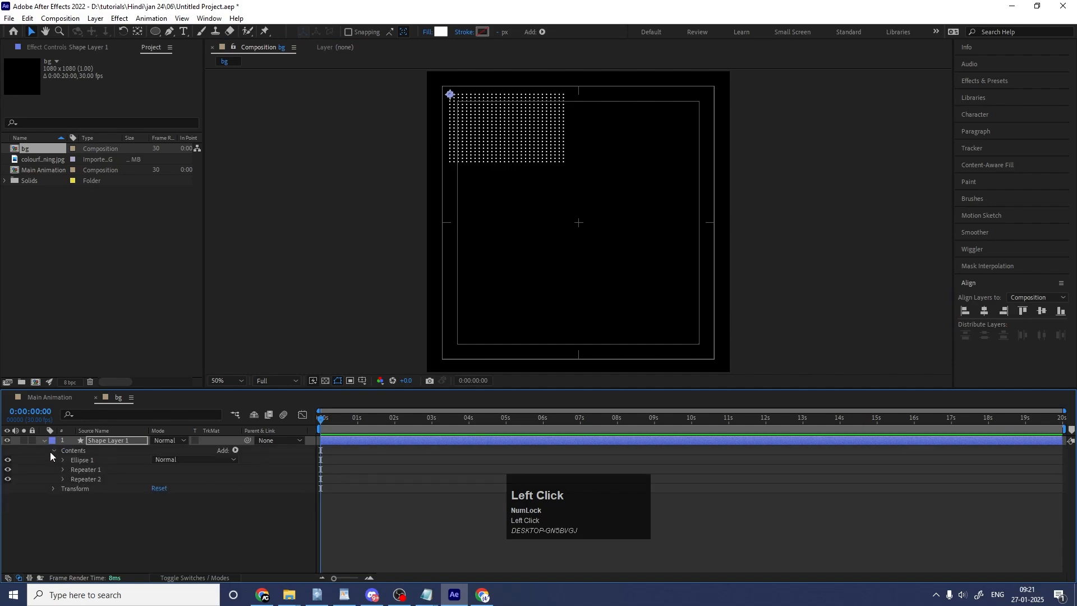
click(63, 480)
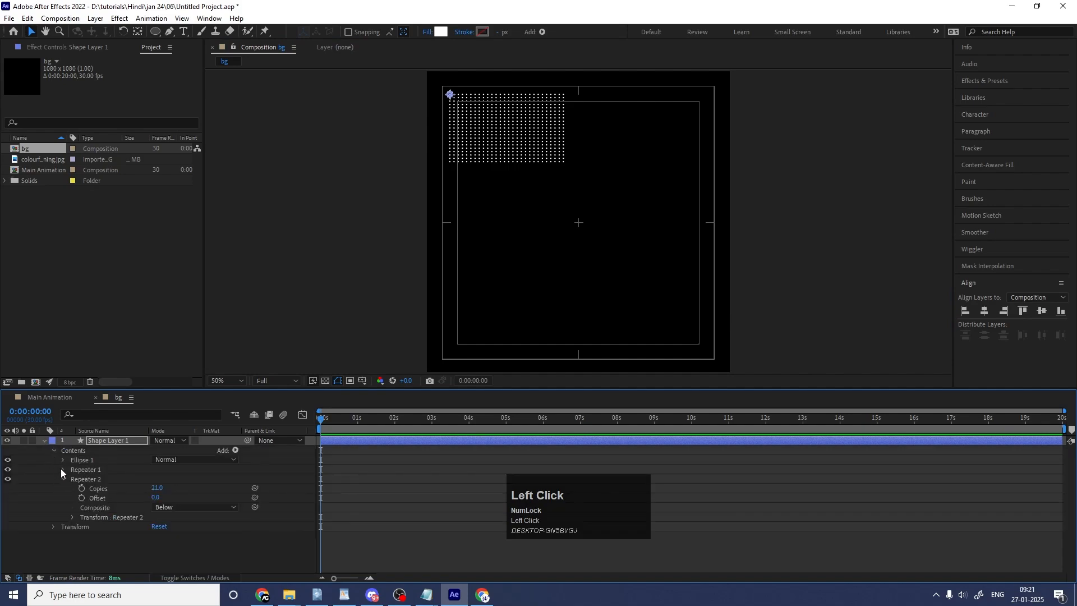
click(73, 516)
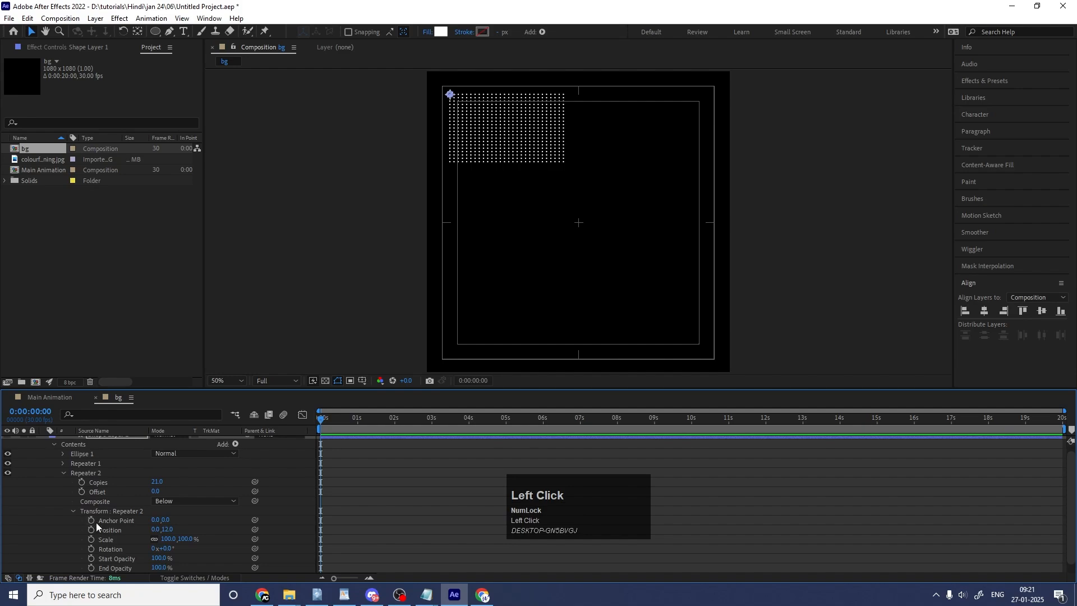
click(94, 529)
Set a starting position keyframe for Repeater 1 at 0:00
scroll(139, 469, up, 1)
click(61, 479)
click(63, 469)
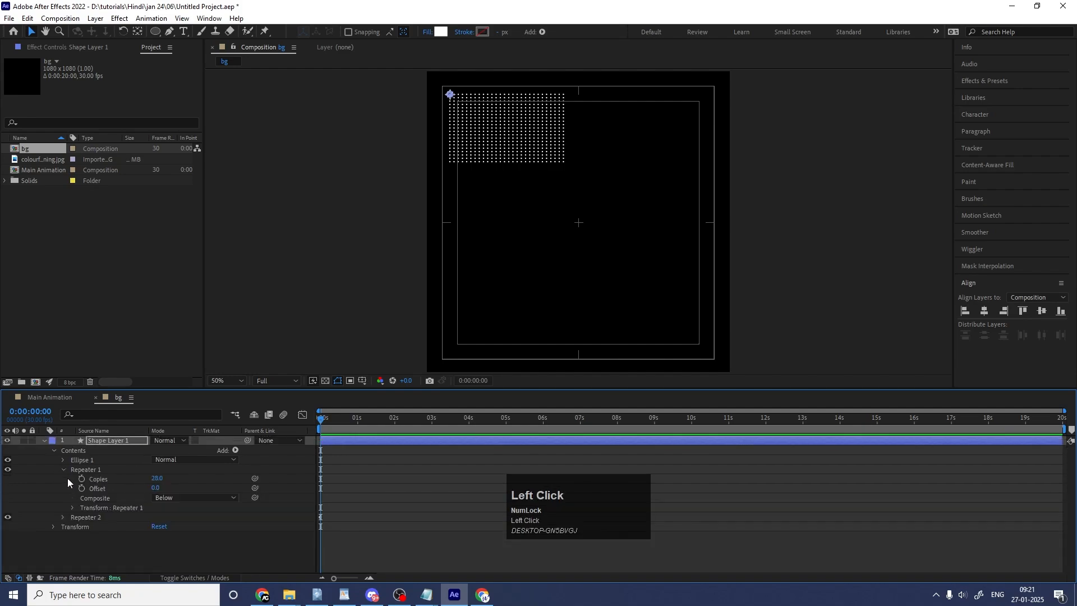
click(69, 508)
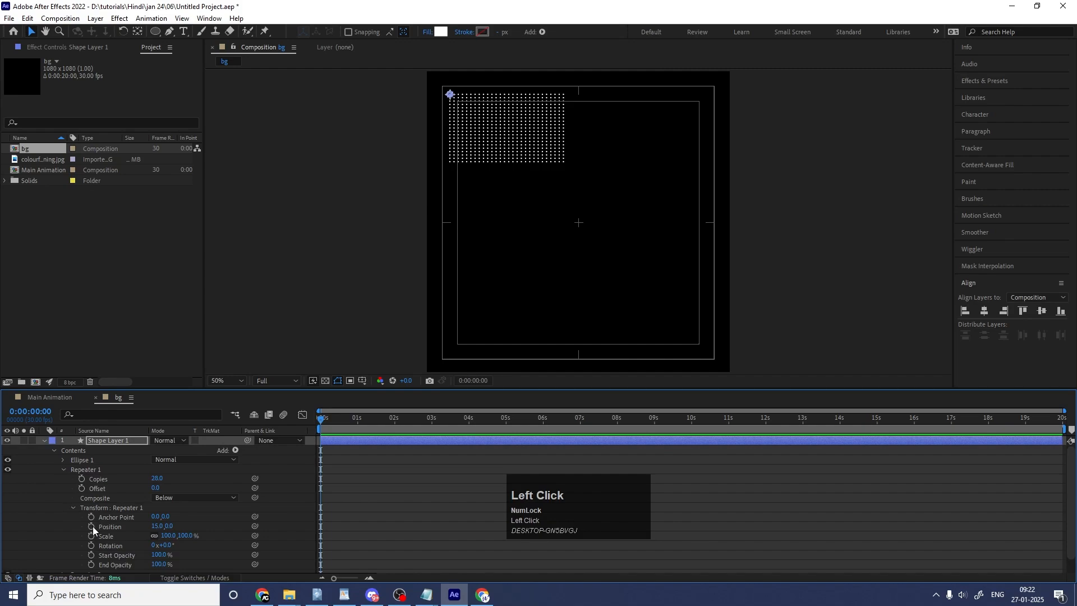
click(93, 526)
Show only the keyframed properties and add position keyframes for both repeaters at 0:00:01:00
click(412, 503)
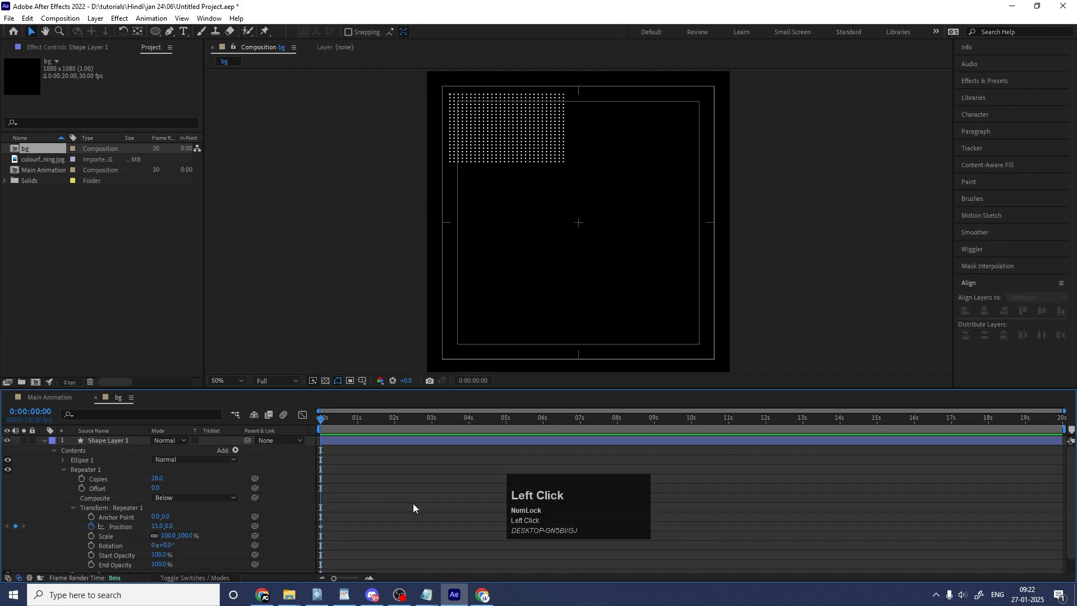
key(u)
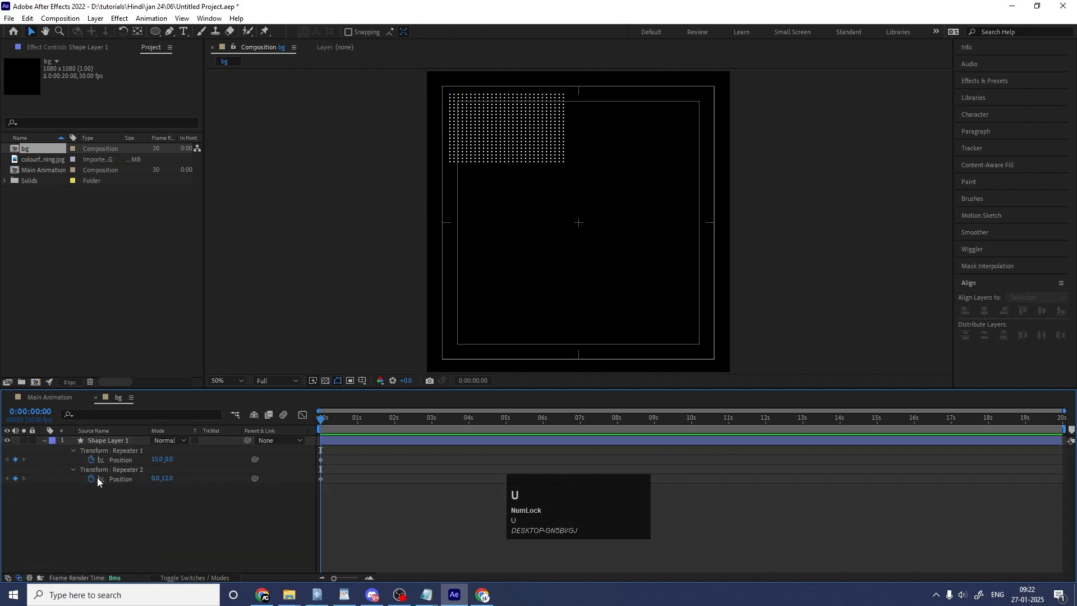
key(equal)
key(equal)
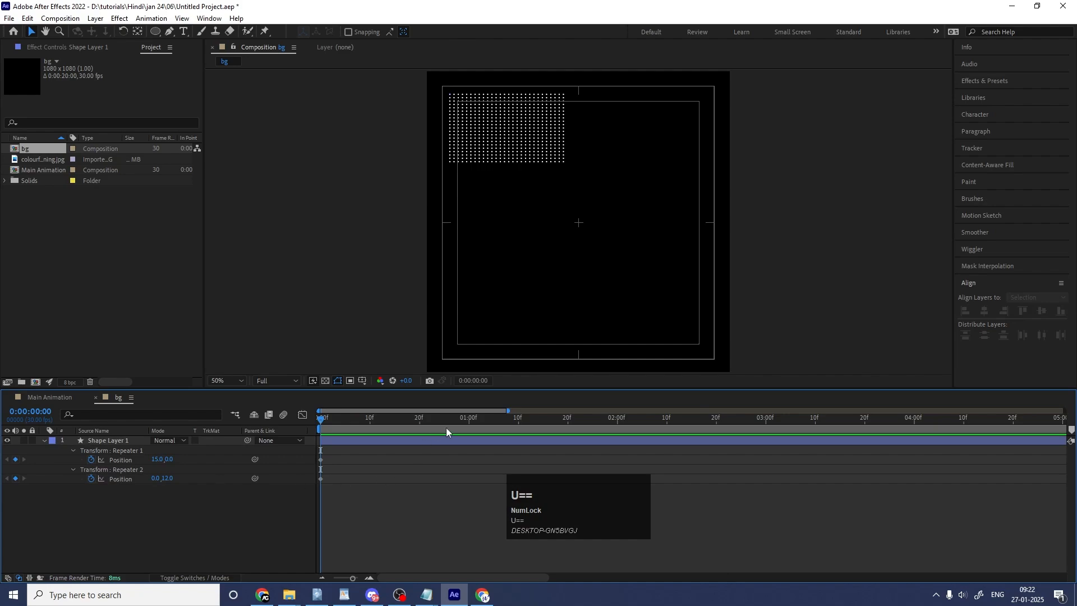
click(469, 427)
click(15, 460)
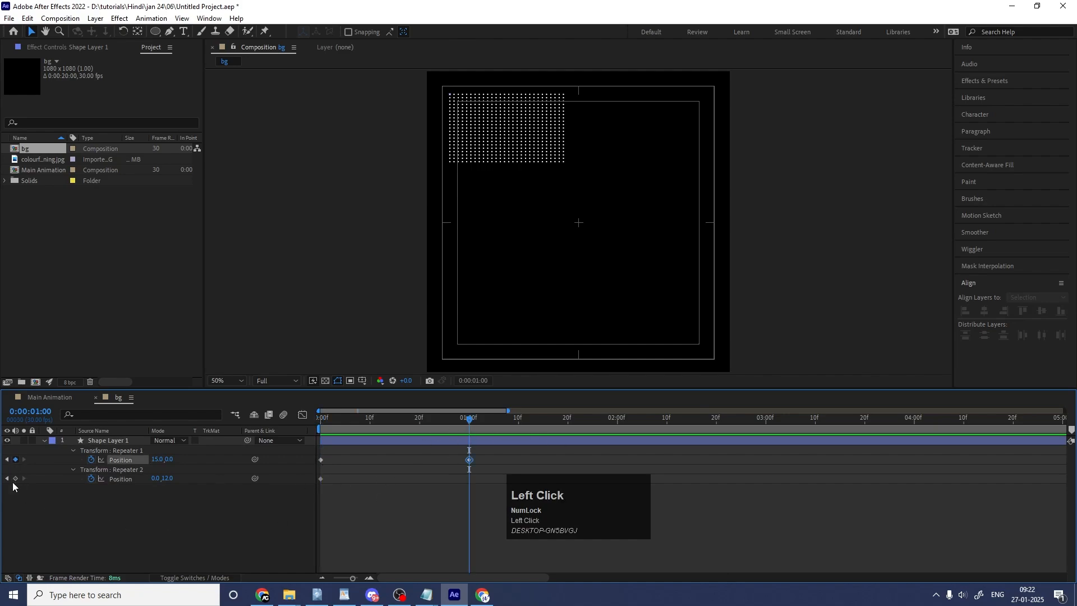
click(15, 479)
click(347, 488)
Set the position of both repeaters to 0, 0 at 0:00 so the dots start collapsed
click(355, 422)
drag(355, 422, 178, 482)
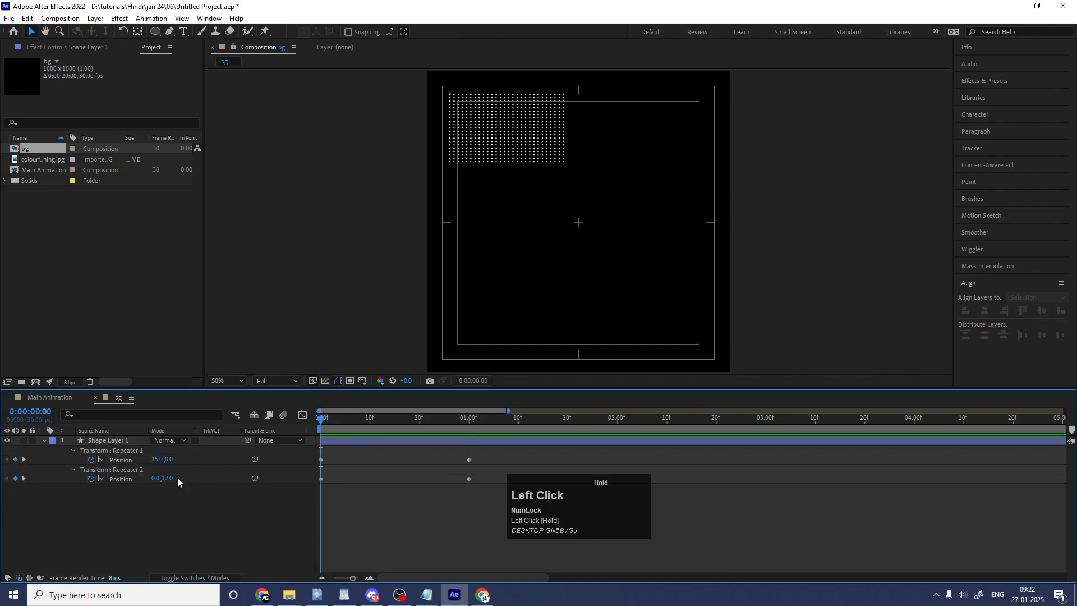
click(159, 460)
text(0)
key(Return)
click(166, 478)
text(0)
key(Return)
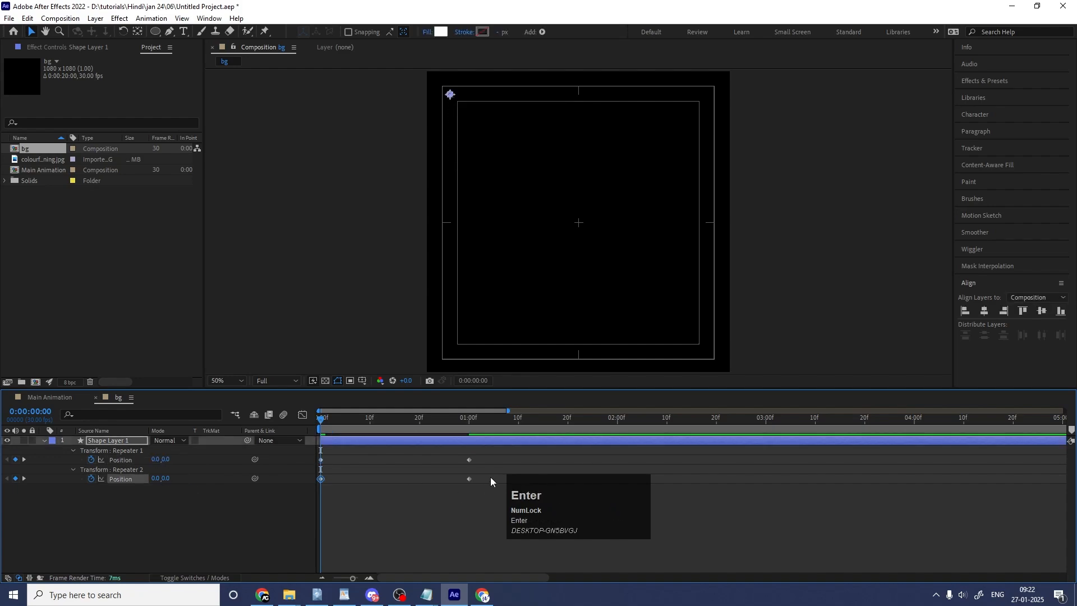
Shift Repeater 2's position keyframes about 16 frames later and preview the grid animation
drag(491, 475, 402, 484)
key(space)
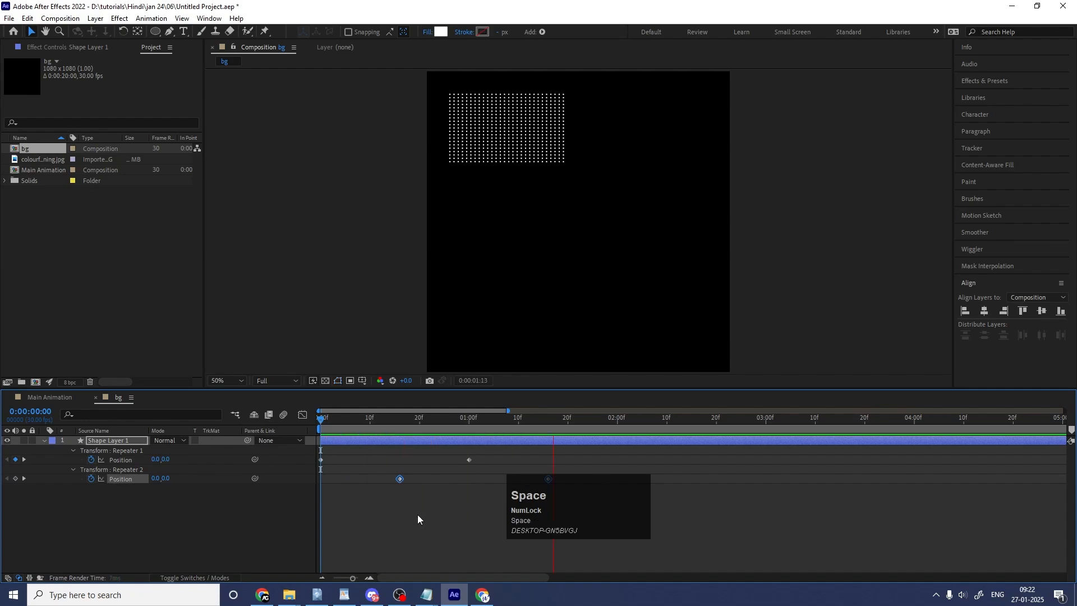
key(space)
Apply Easy Ease to all position keyframes of both repeaters
drag(698, 544, 232, 436)
key(F9)
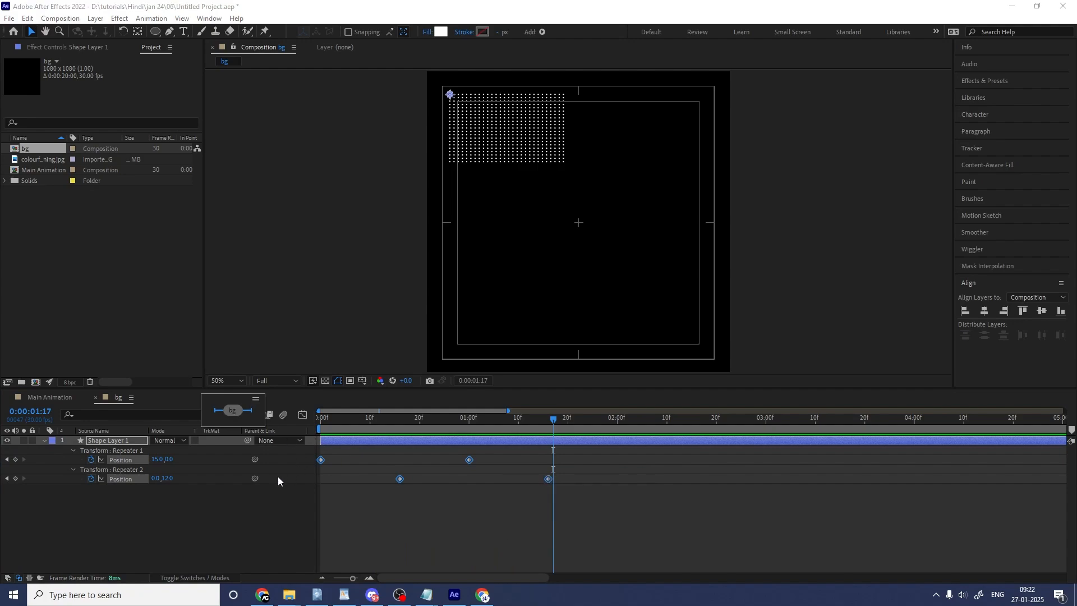
click(272, 490)
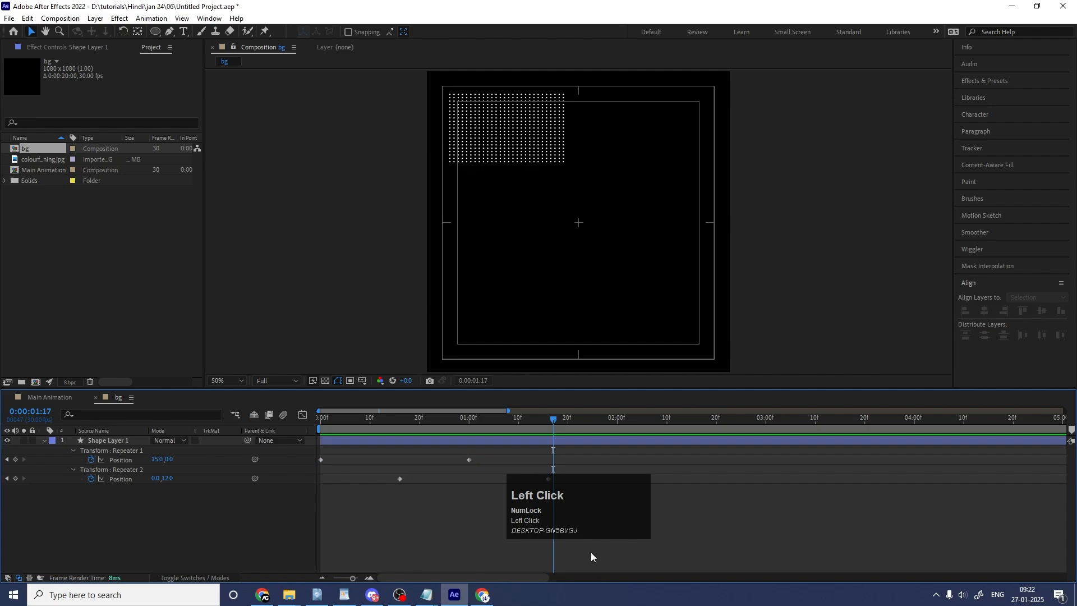
drag(592, 557, 236, 418)
key(F9)
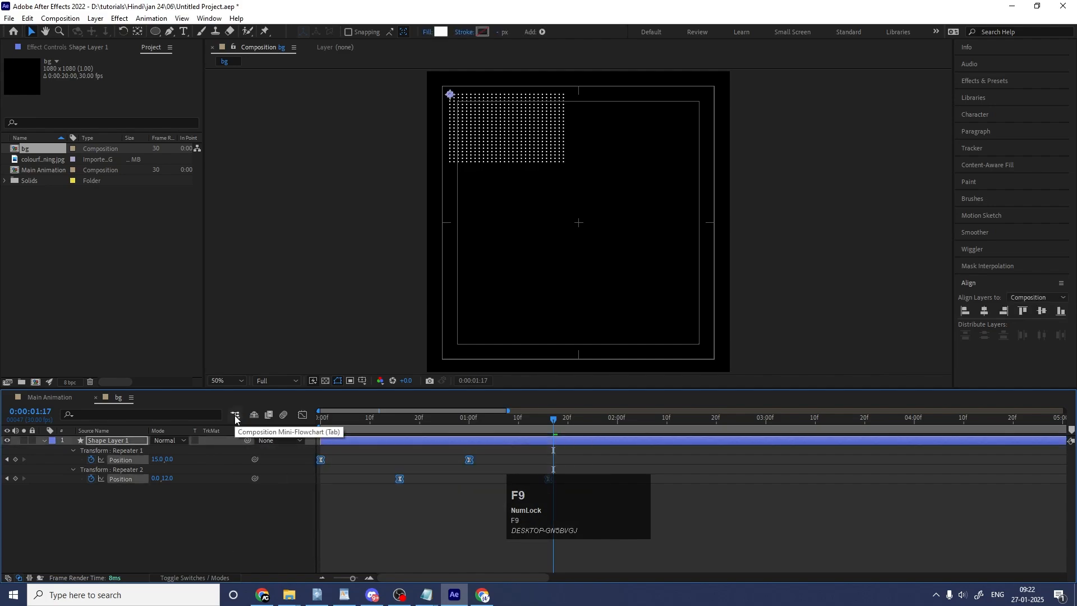
Reshape the speed graph of both repeaters' position keyframes into steeper central peaks and preview the dot grid animation
click(299, 419)
drag(615, 459, 306, 563)
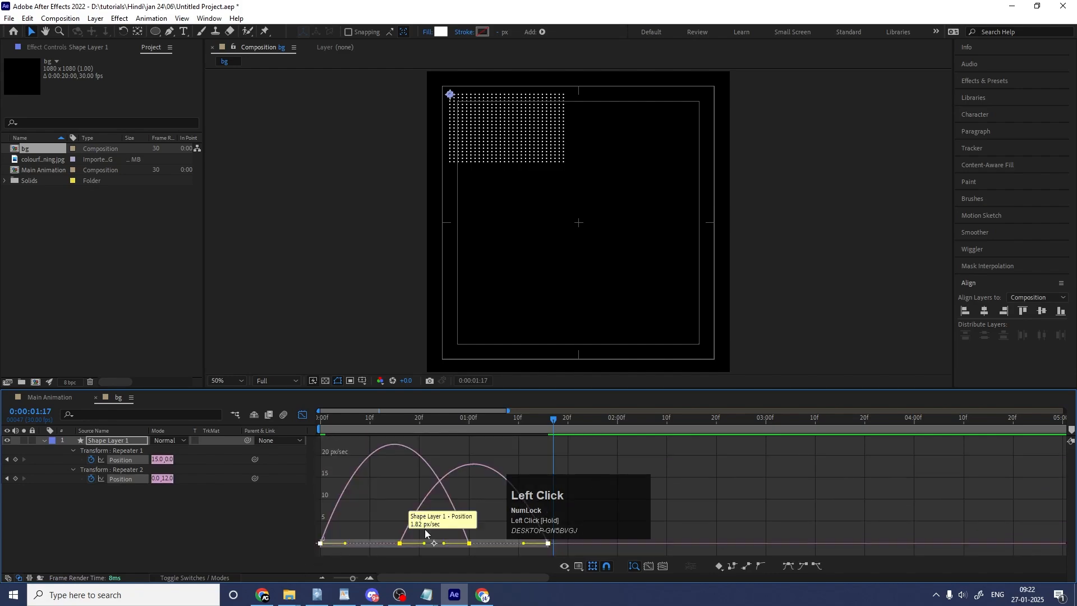
right_click(495, 503)
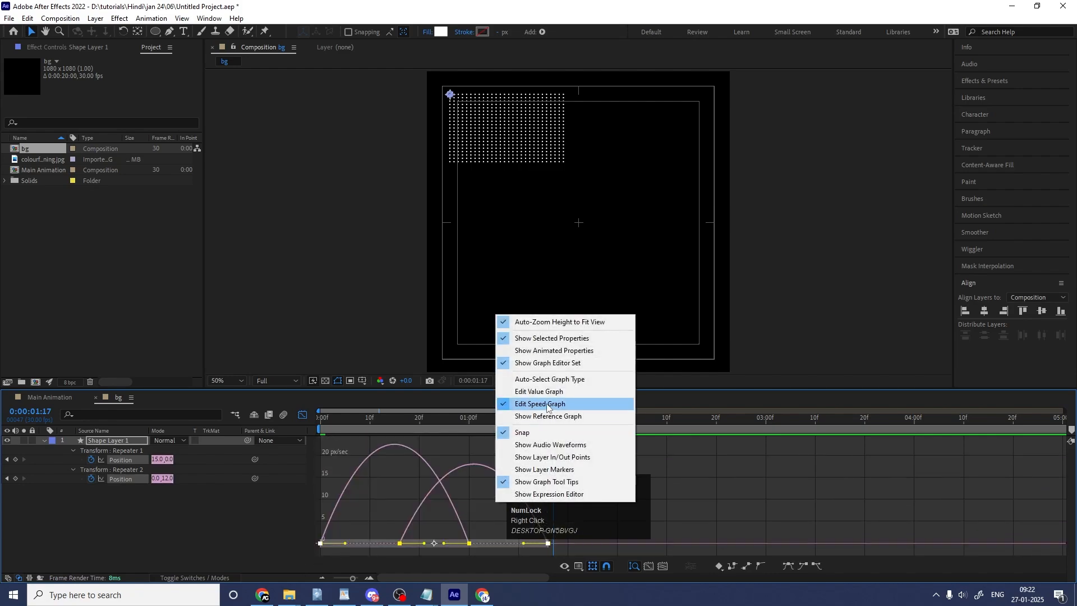
click(523, 544)
drag(523, 544, 491, 546)
drag(346, 544, 366, 547)
key(space)
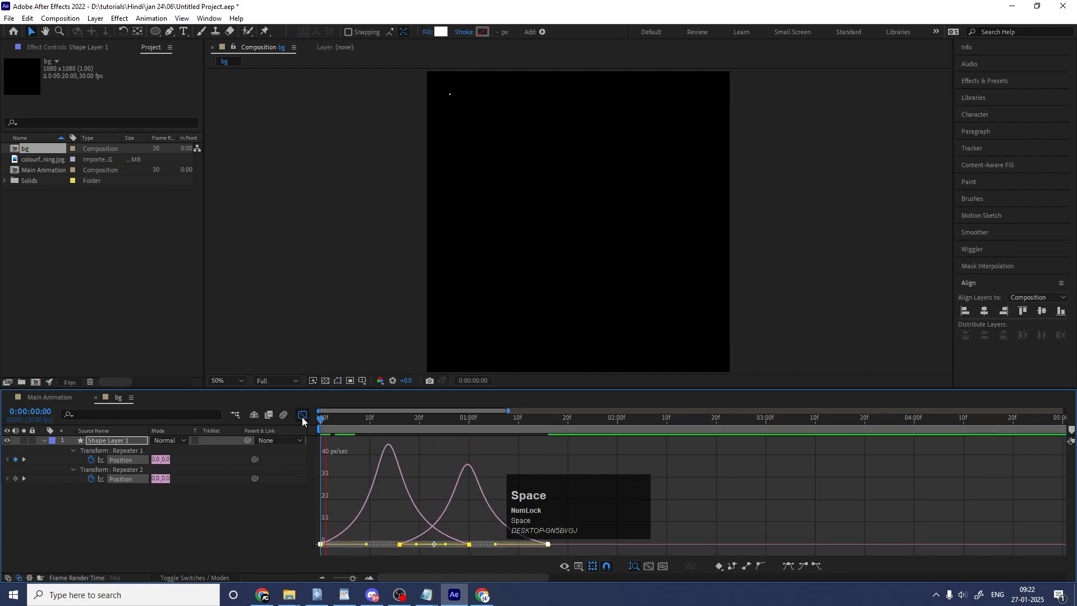
key(space)
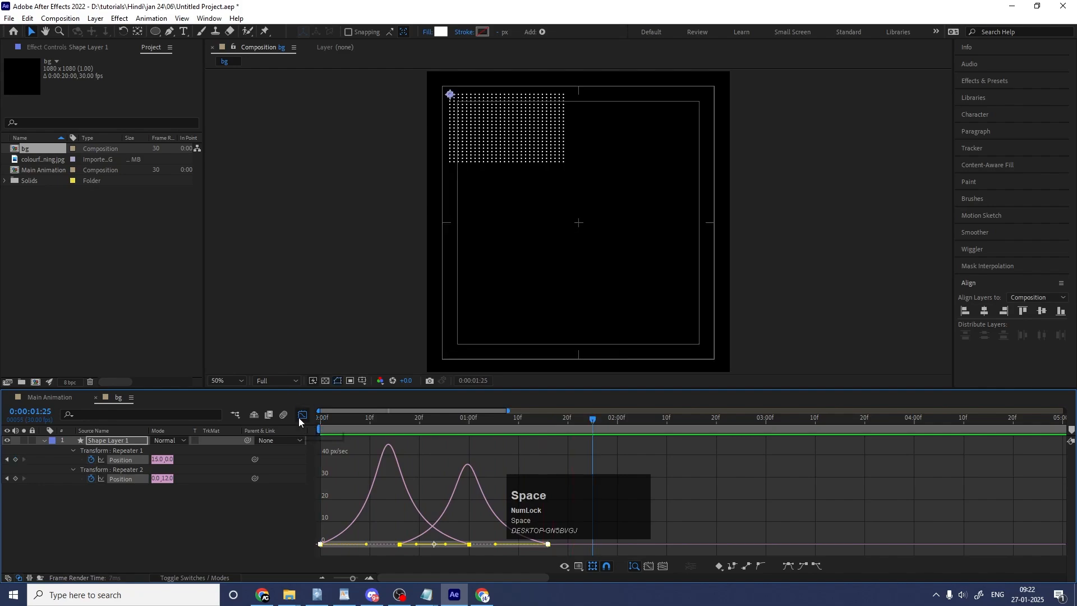
click(302, 415)
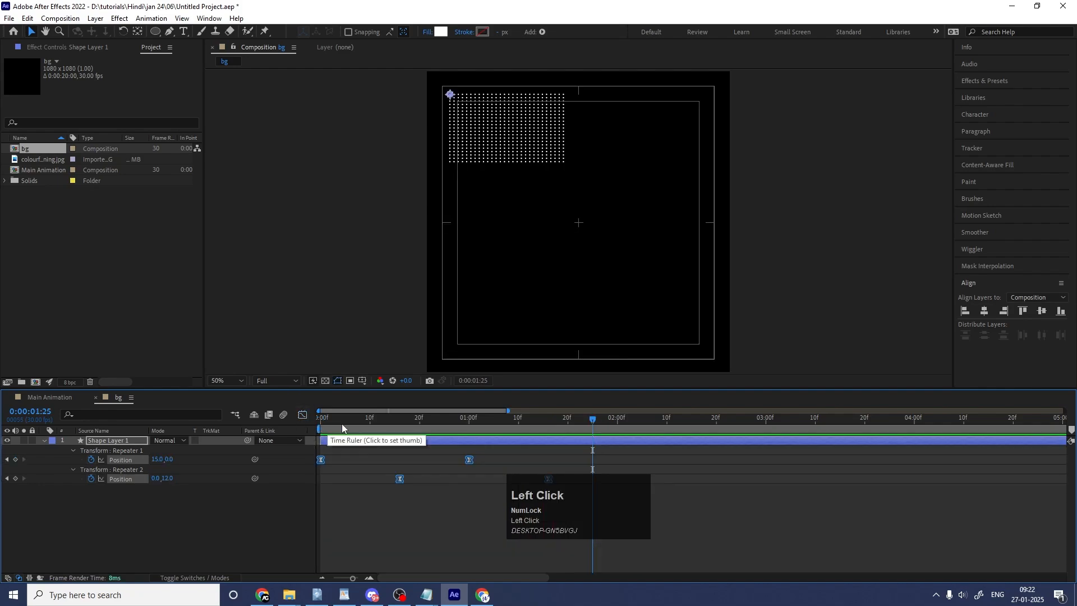
Duplicate the dot grid layer, move the copy to the composition's lower-right area, and preview both grids
click(44, 441)
key(ctrl+d)
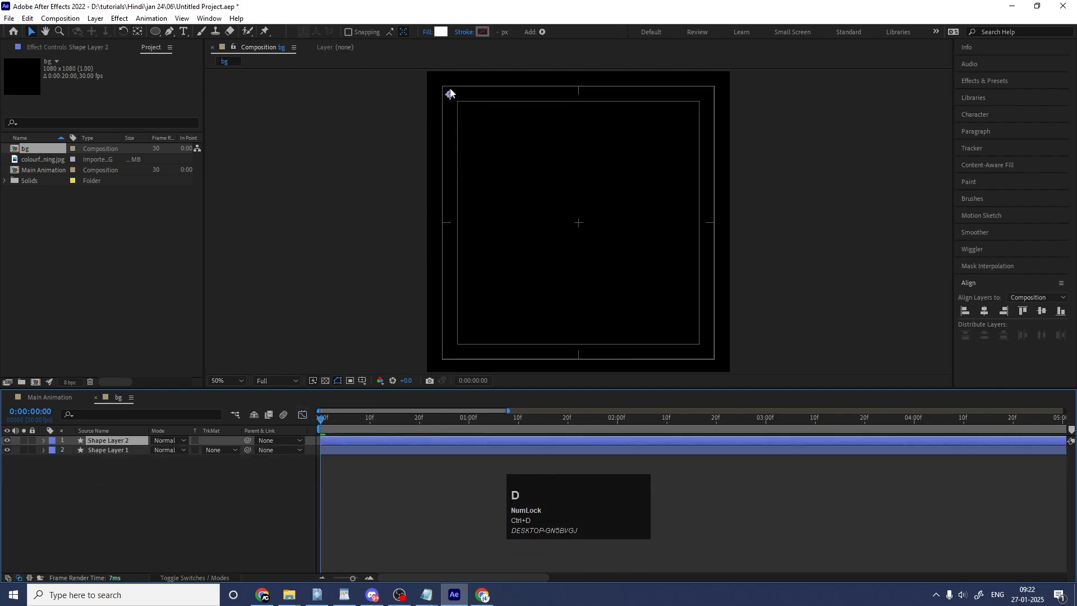
drag(451, 94, 599, 284)
key(space)
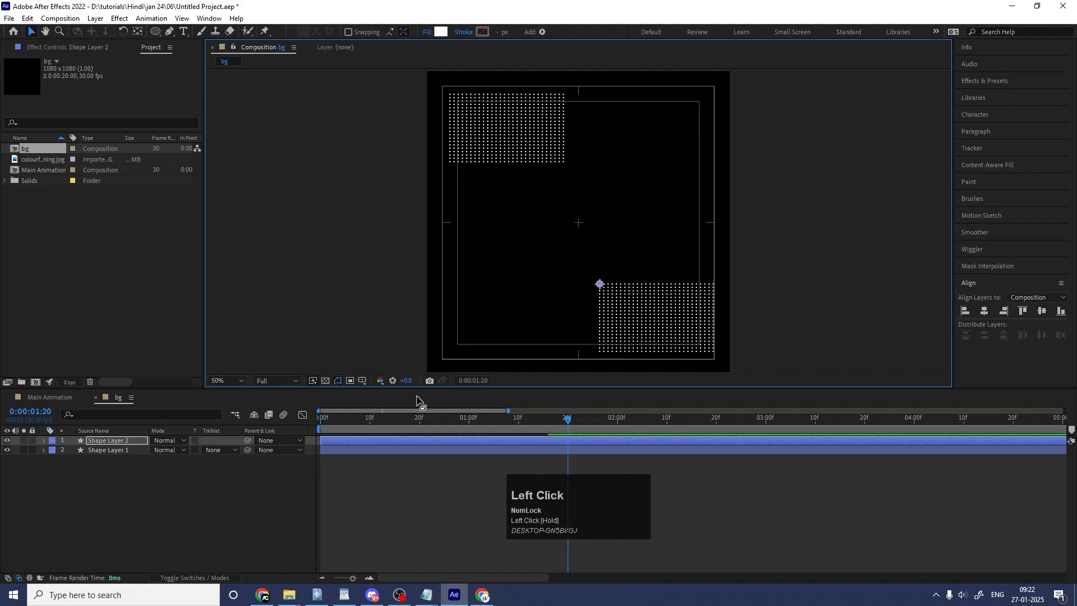
Try starting the duplicated dot grid layer at 0:00:00:20, preview the stagger, and return the layer's start to 0:00
click(420, 420)
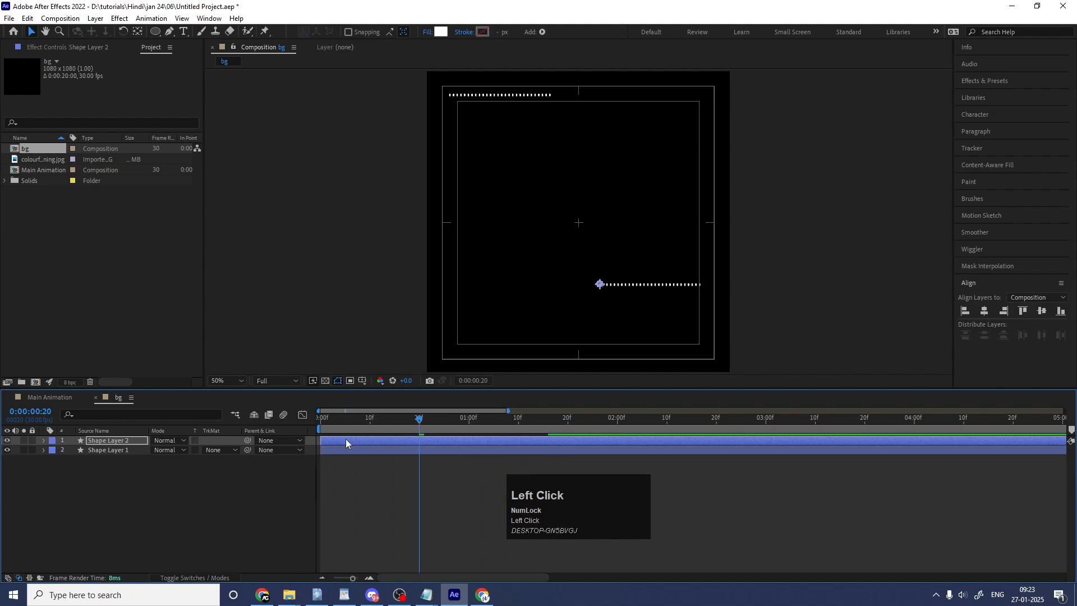
drag(346, 443, 446, 442)
key(space)
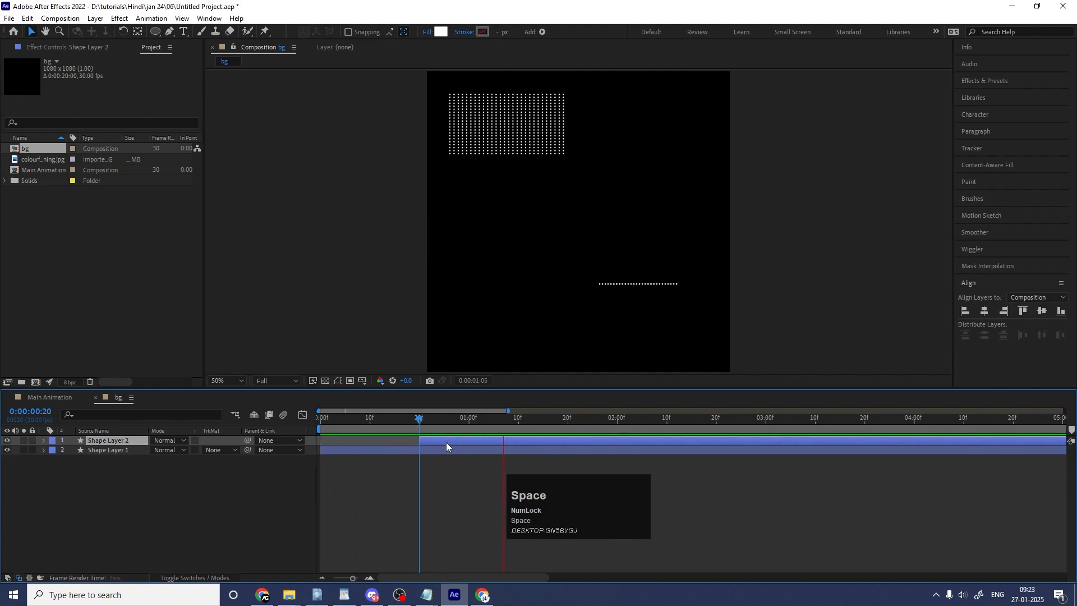
key(space)
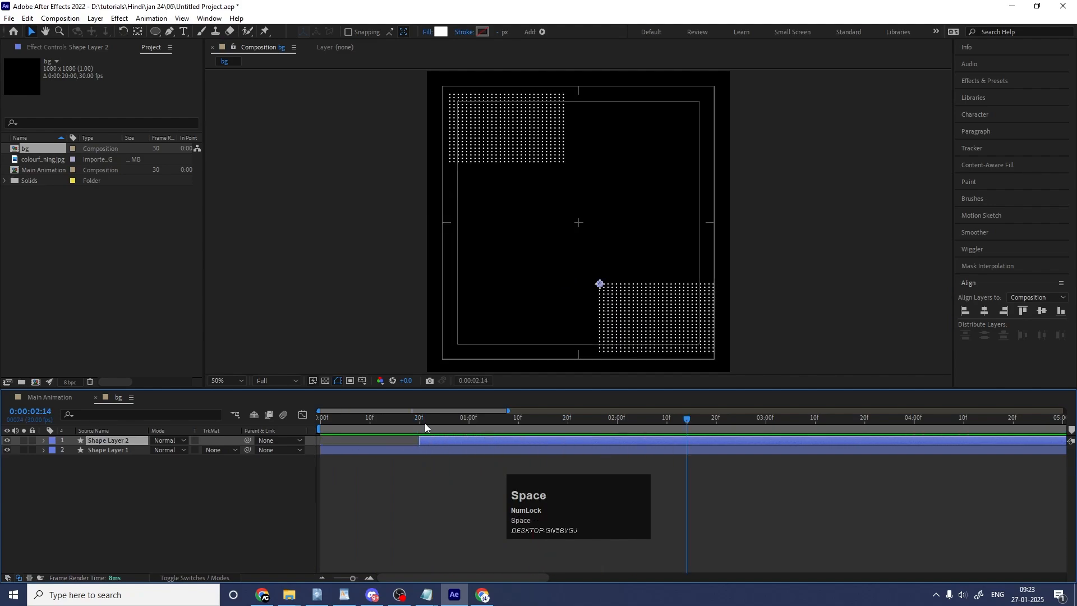
drag(426, 424, 309, 423)
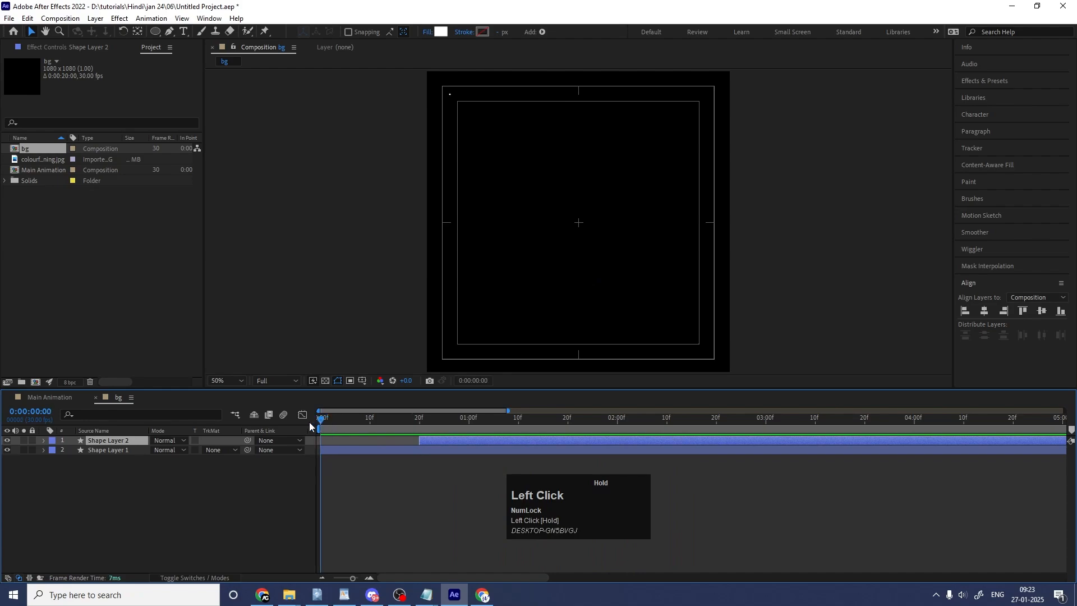
drag(426, 444, 336, 439)
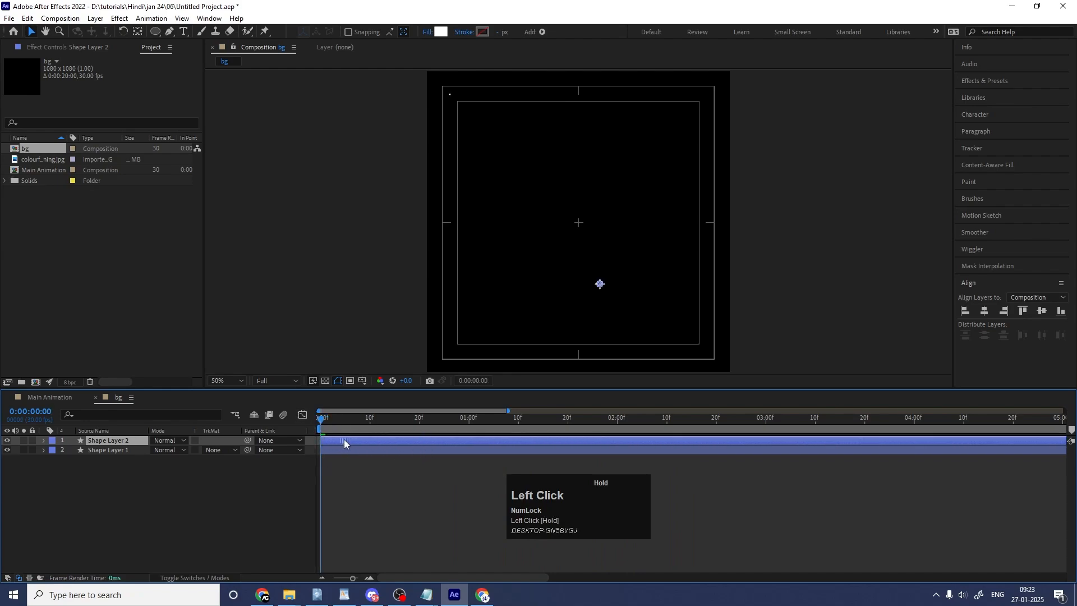
Reveal the Position of both dot grid layers and add a position keyframe to each at 0:00
click(143, 513)
key(p)
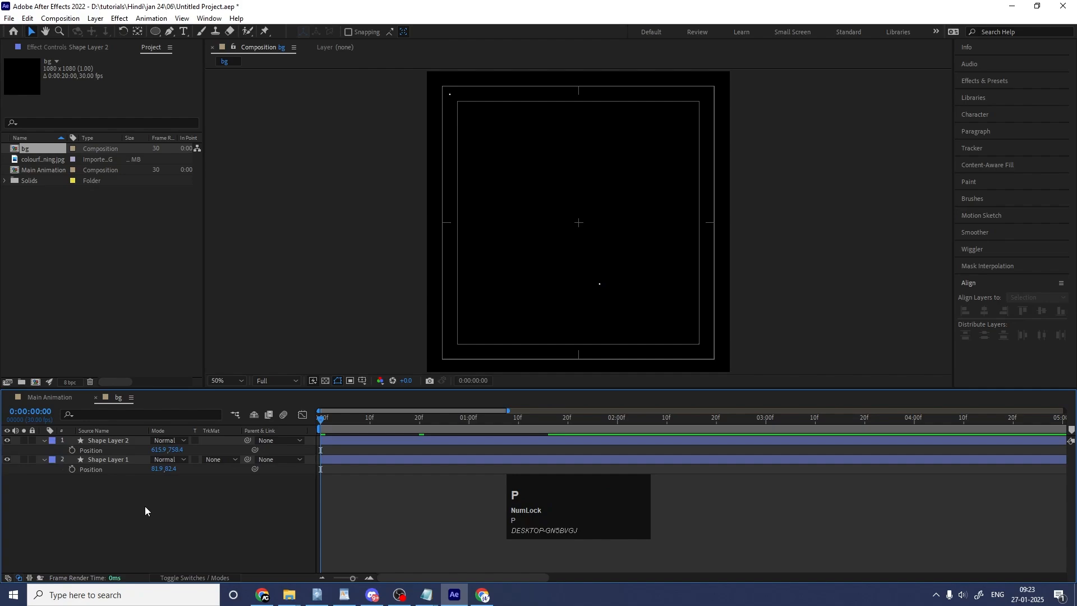
click(72, 451)
shift+click(73, 470)
key(minus)
key(minus)
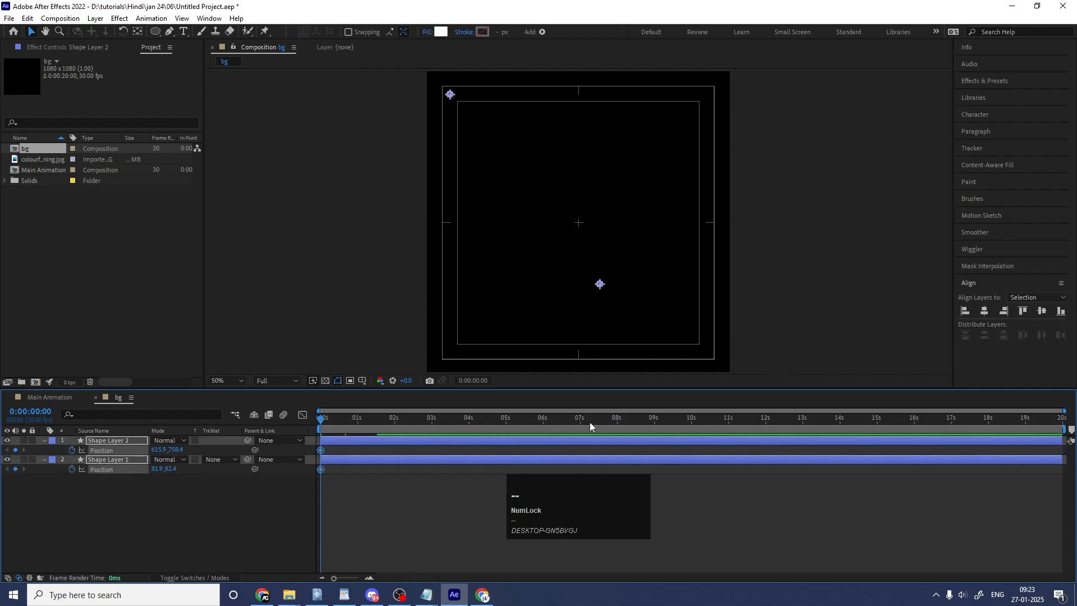
At 0:00:08:01, keyframe the lower grid's X position further left and the upper grid's X position further right
click(618, 422)
click(224, 494)
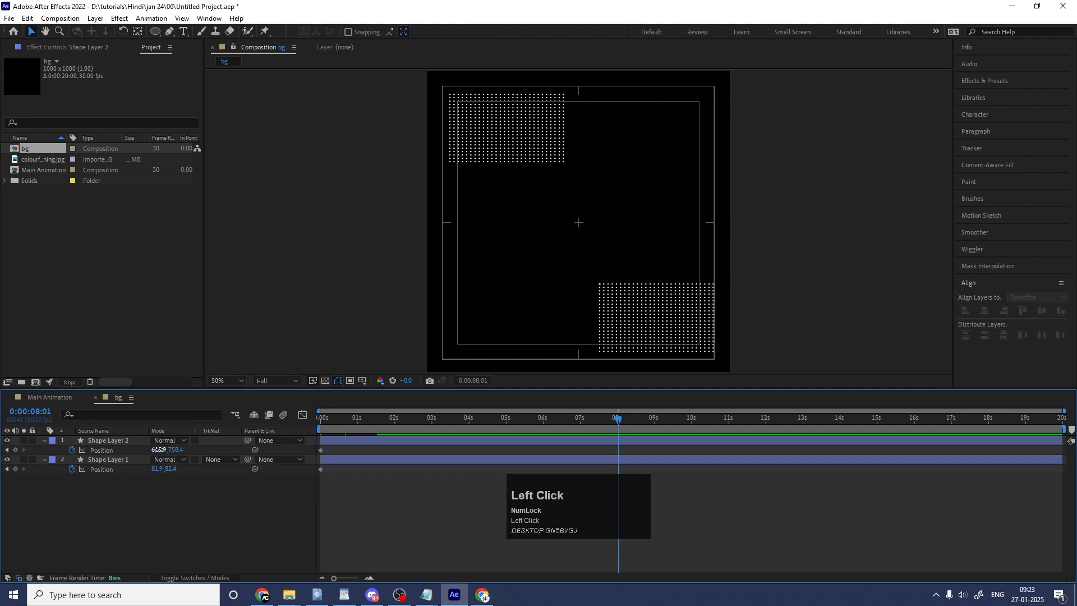
drag(159, 449, 106, 449)
drag(159, 470, 253, 469)
Shift the lower dot grid layer about 15 frames later and preview the two drifting grids
drag(385, 421, 166, 444)
click(324, 471)
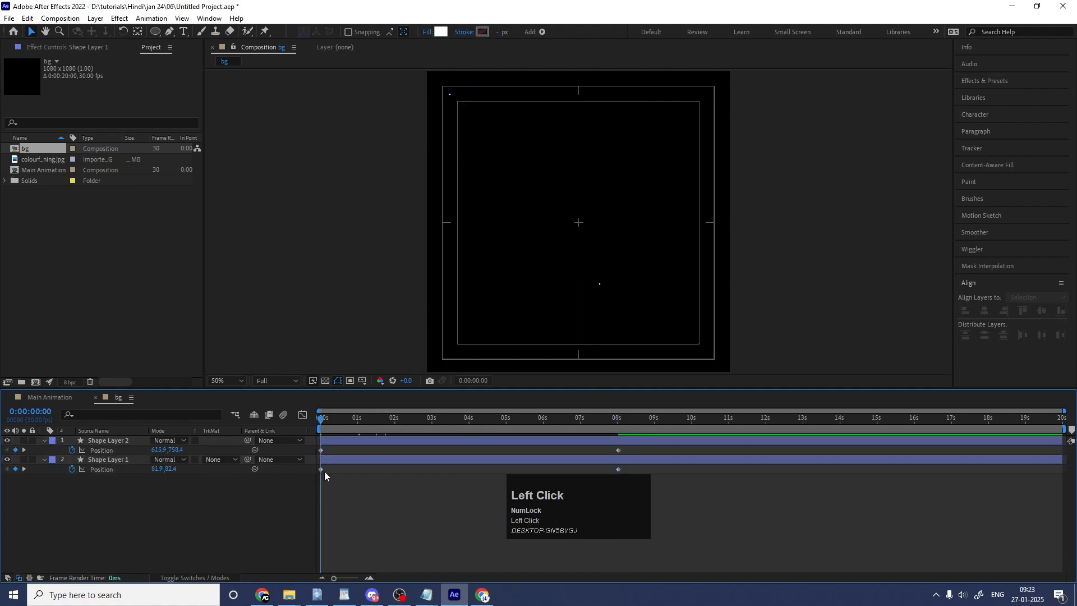
drag(330, 441, 347, 442)
key(space)
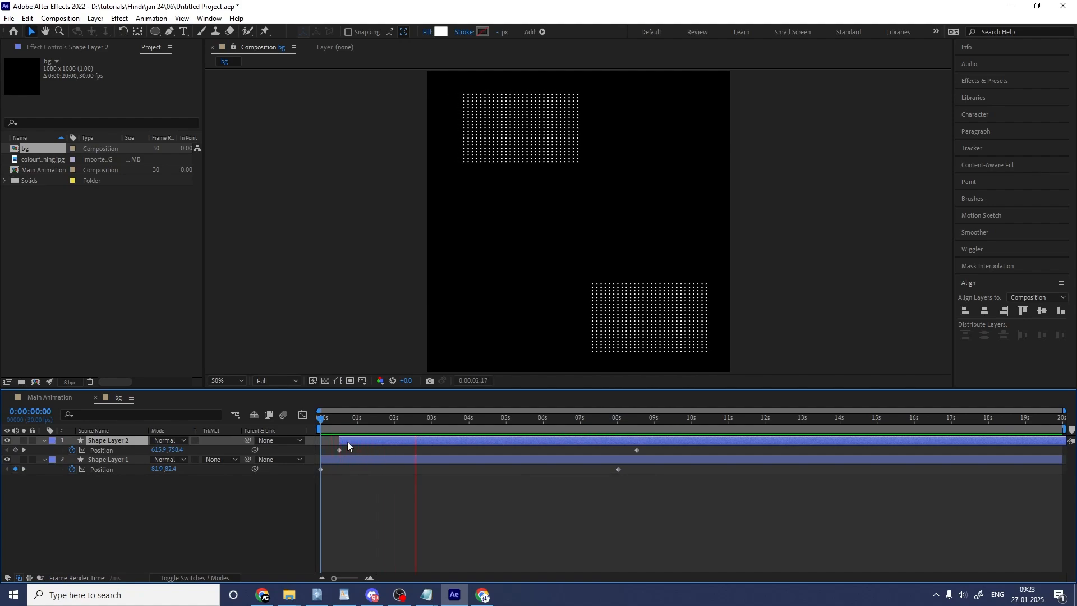
key(space)
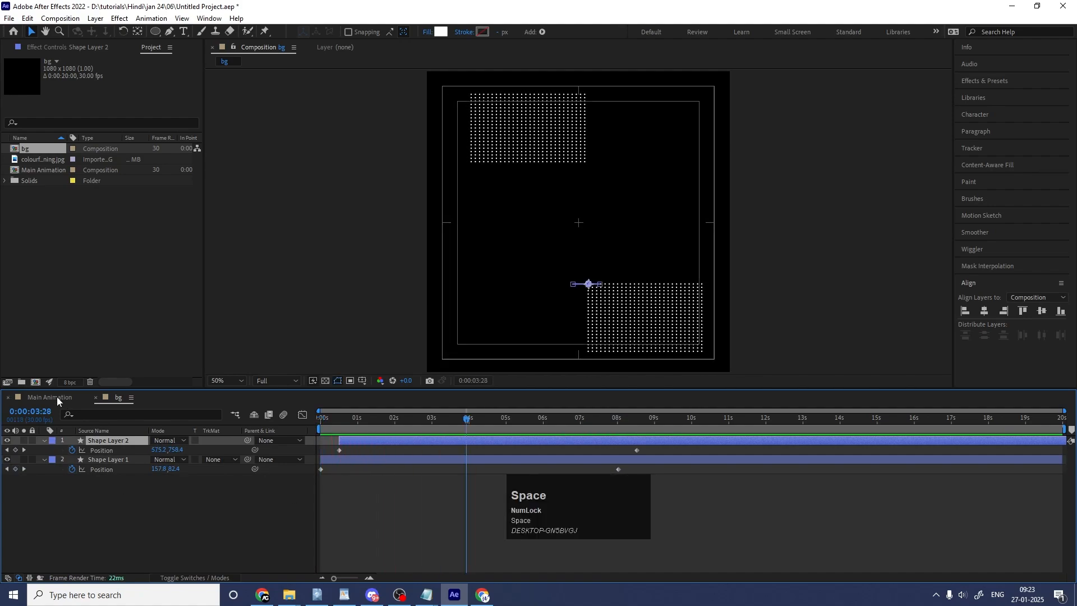
Add the bg composition as the top layer of the Main Animation composition and preview the result
click(56, 396)
drag(29, 152, 120, 439)
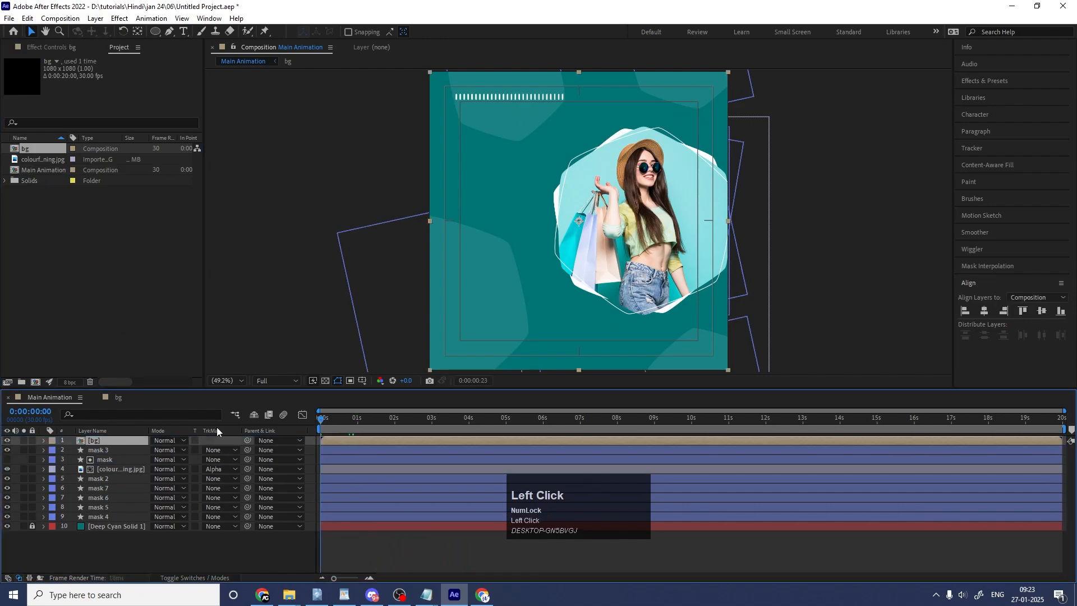
key(space)
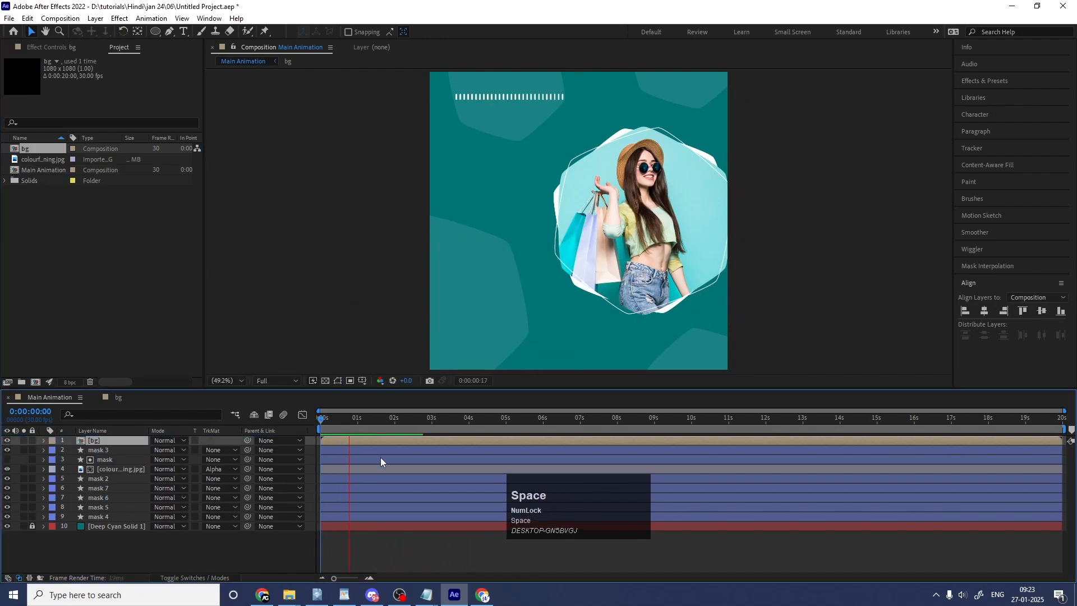
key(space)
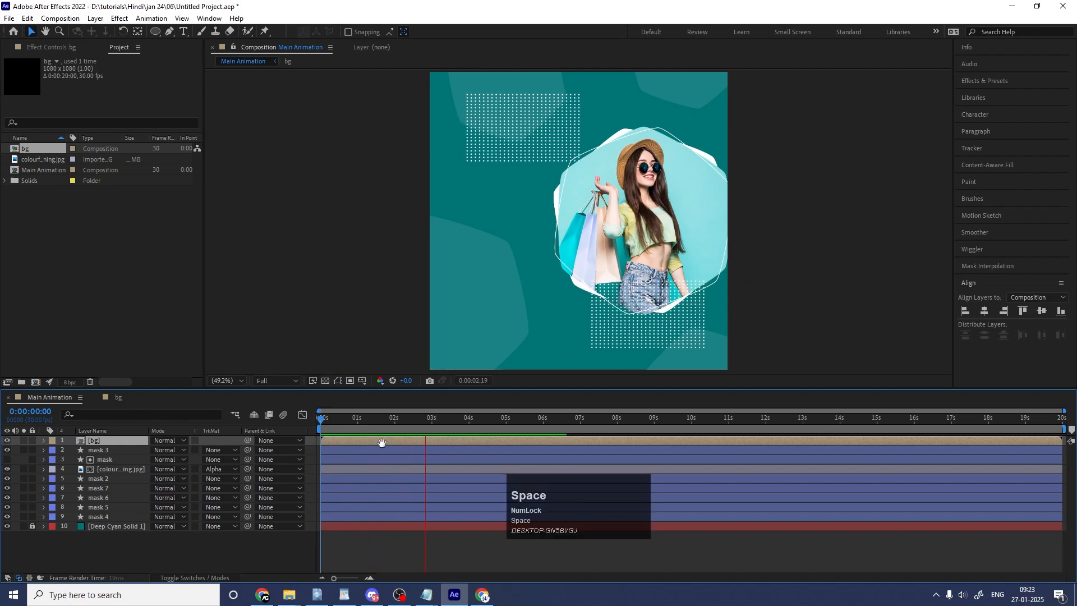
Select all seven mask shape layers, mask through mask 7, and add scale keyframes to them at 0:00
click(106, 459)
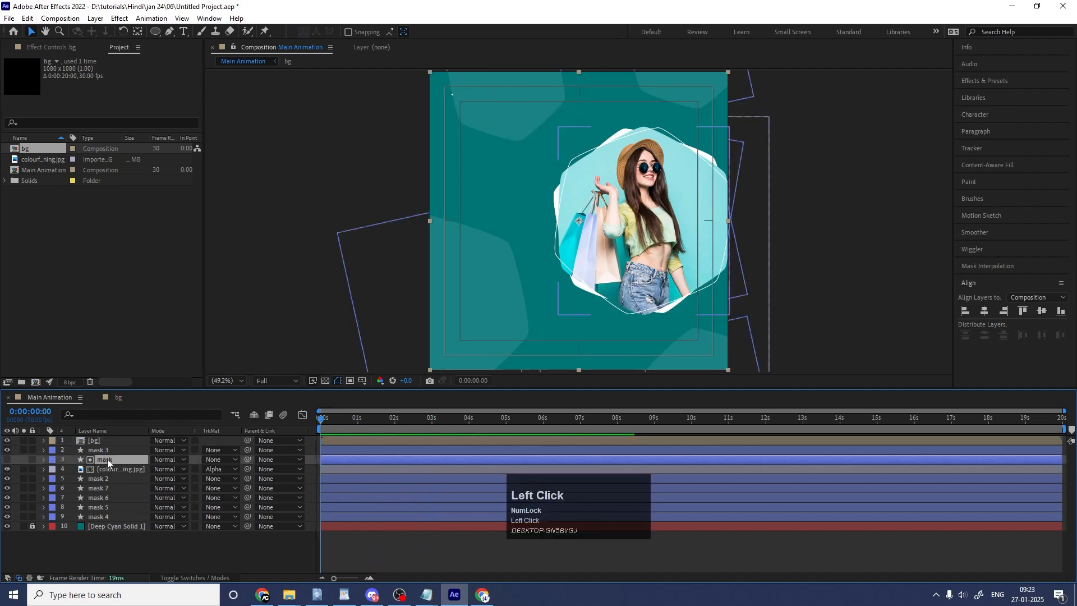
ctrl+click(102, 451)
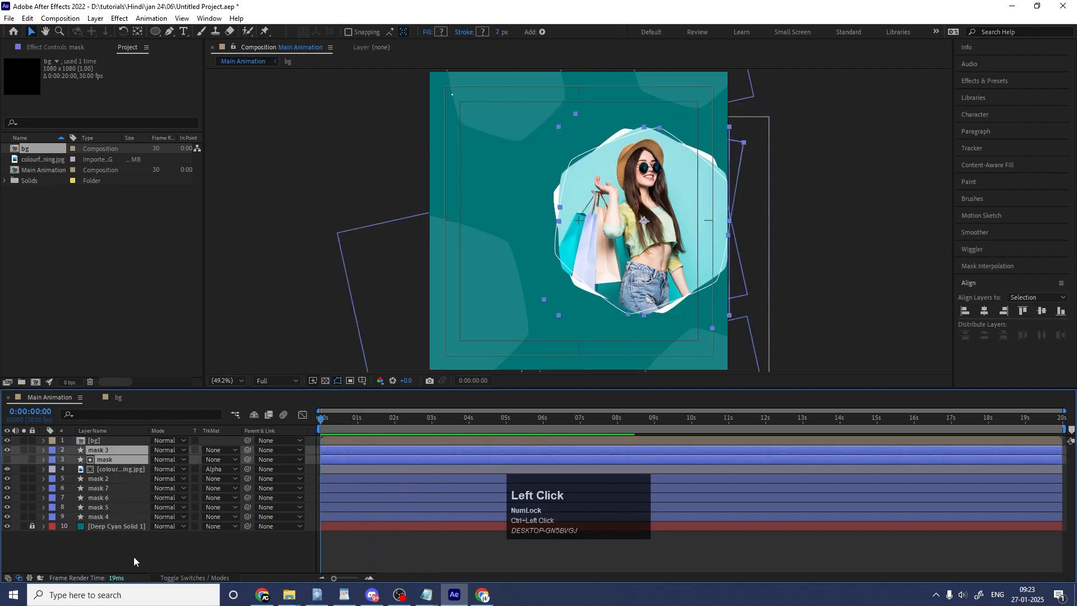
ctrl+click(110, 481)
ctrl+click(106, 491)
ctrl+click(109, 500)
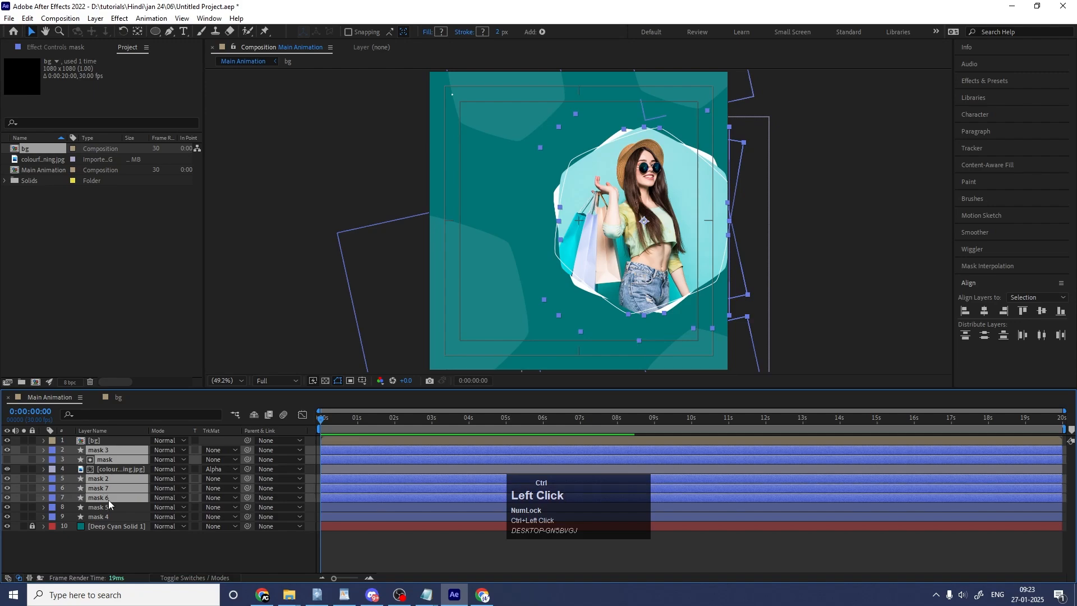
ctrl+click(107, 507)
ctrl+click(104, 517)
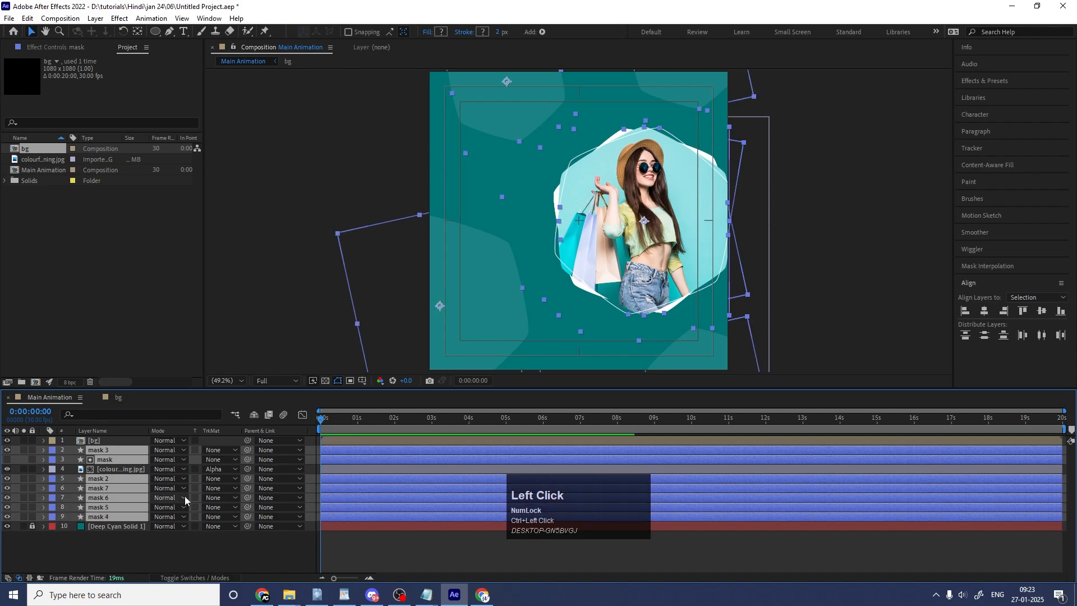
key(s)
click(89, 460)
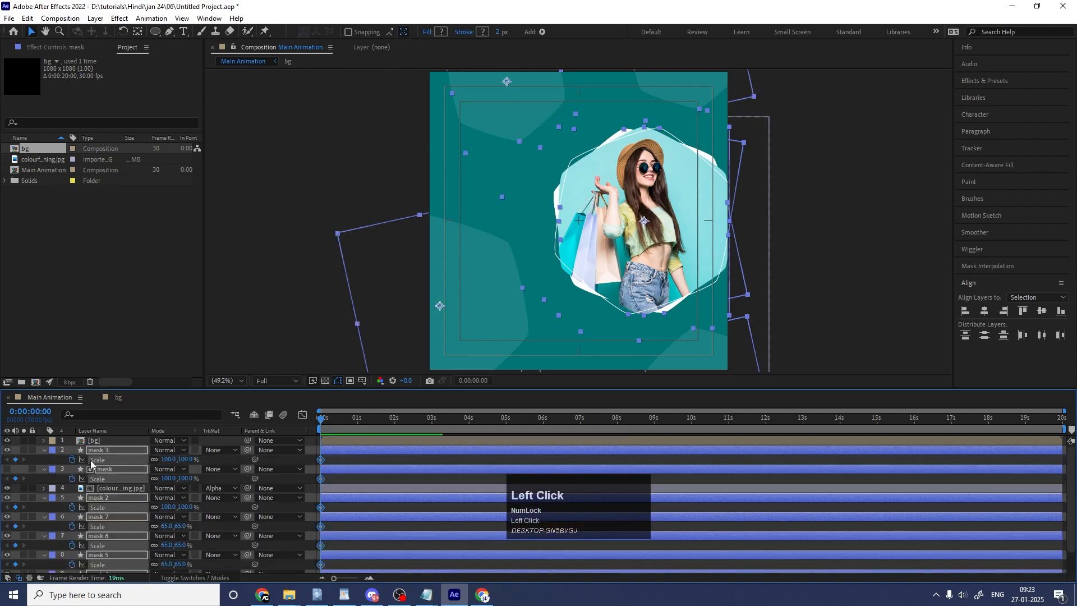
Add scale keyframes for all mask layers at 0:00:01:16 and set their scale at 0:00 to 0%
key(equal)
click(433, 418)
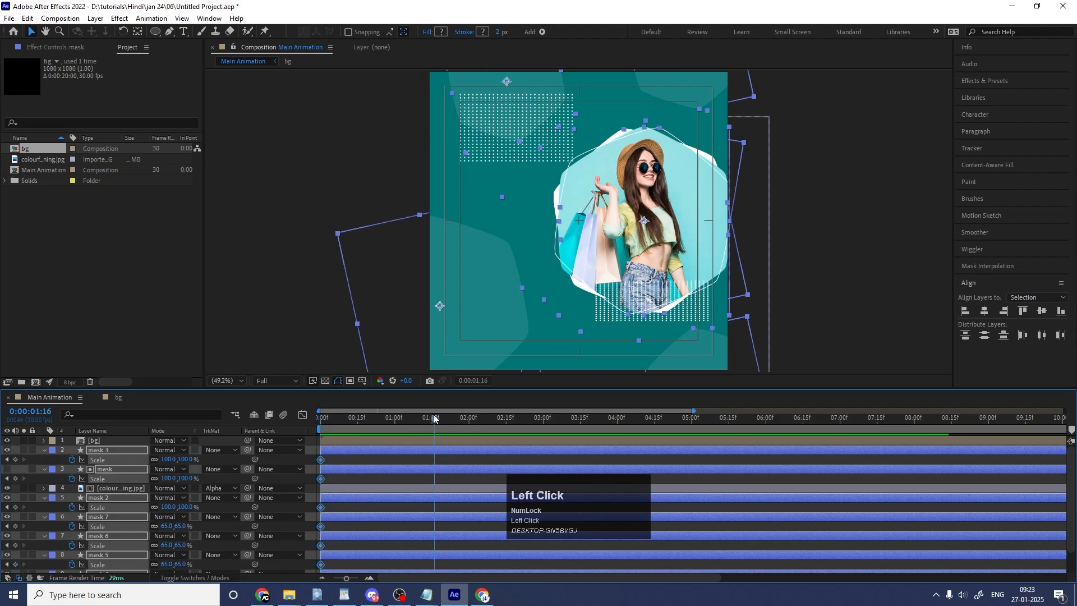
click(15, 460)
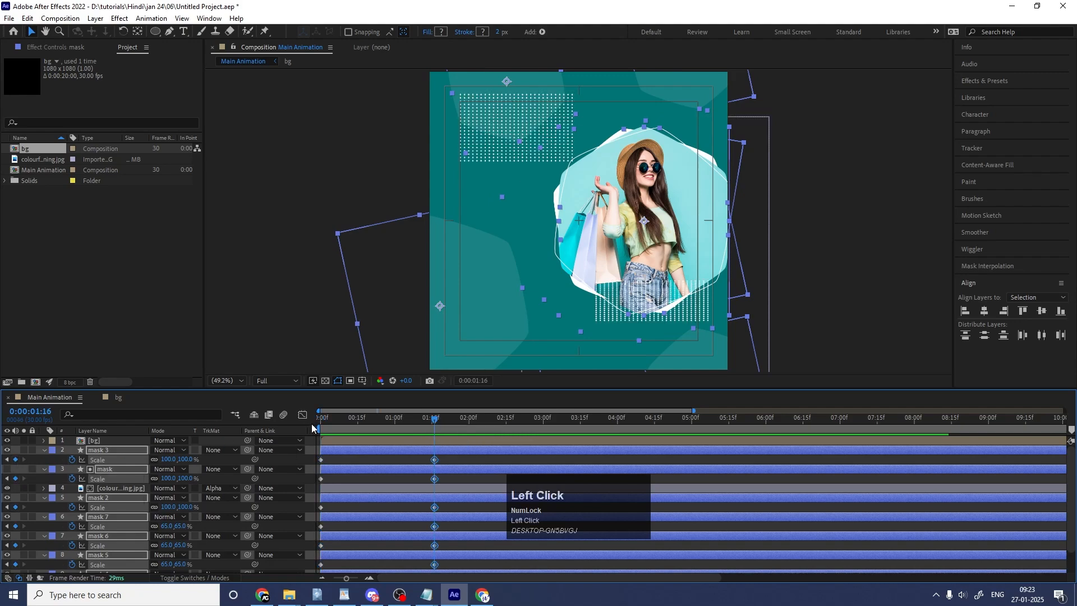
click(314, 422)
click(168, 460)
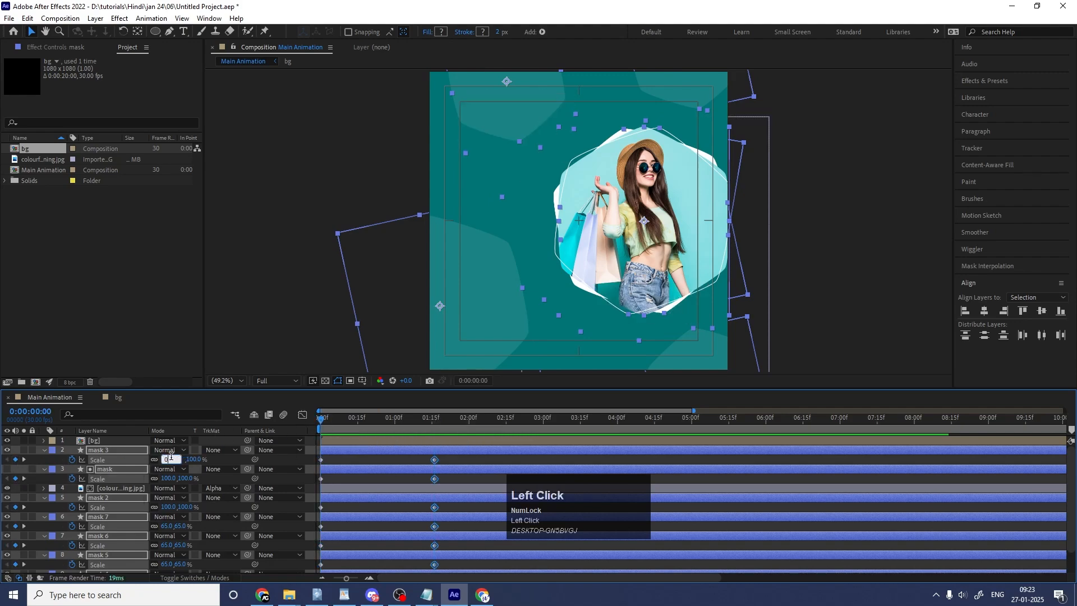
text(0)
key(Return)
Apply Easy Ease to all scale keyframes of the mask layers
scroll(435, 533, down, 1)
drag(448, 559, 254, 302)
key(F9)
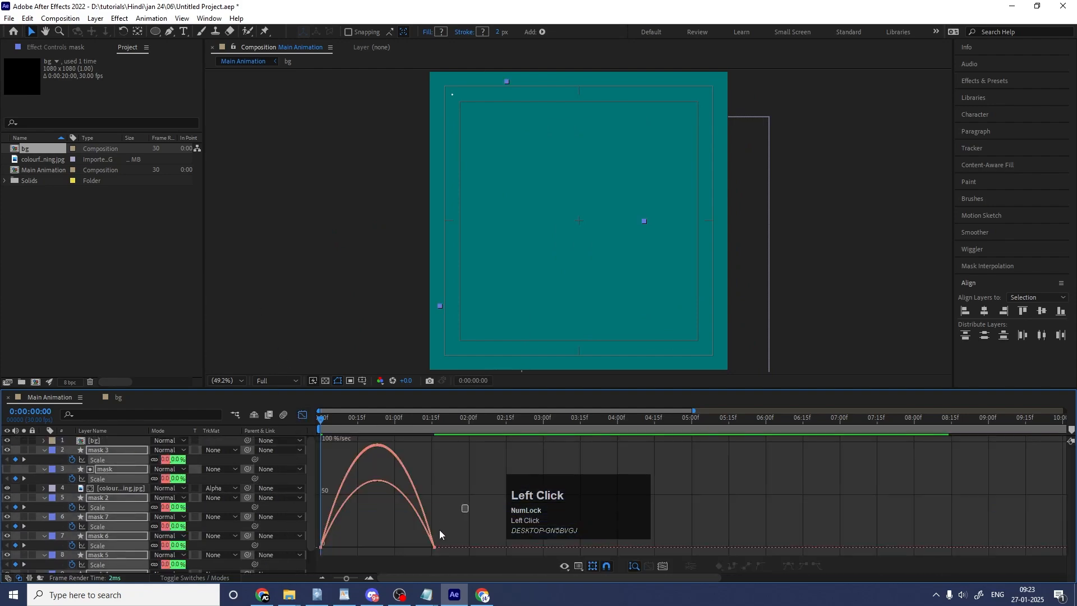
Reshape the mask layers' scale speed graph so growth starts fast and settles slowly, and preview the reveal
drag(468, 555, 317, 439)
drag(413, 545, 332, 449)
click(302, 415)
key(space)
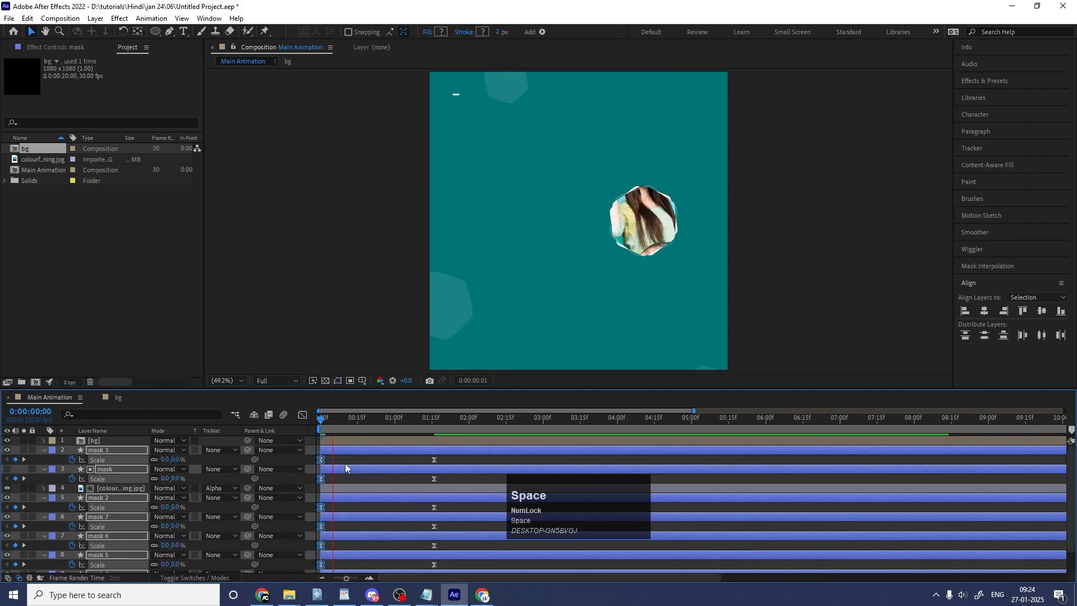
key(space)
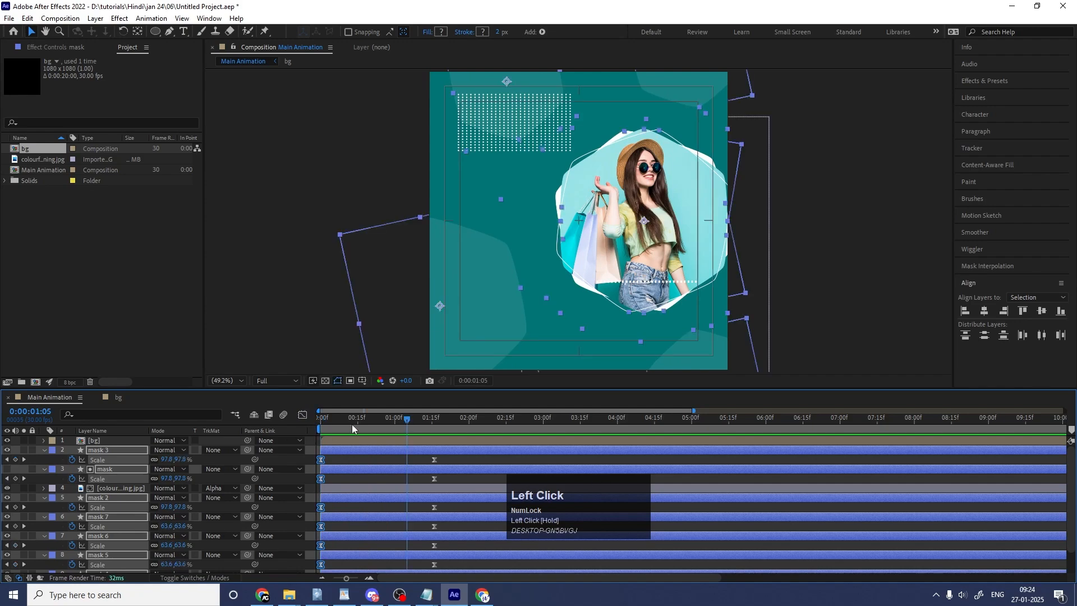
Shift the mask 5 layer's start to 0:00:00:05 in the Main Animation timeline
drag(349, 420, 291, 420)
scroll(346, 498, down, 2)
click(339, 538)
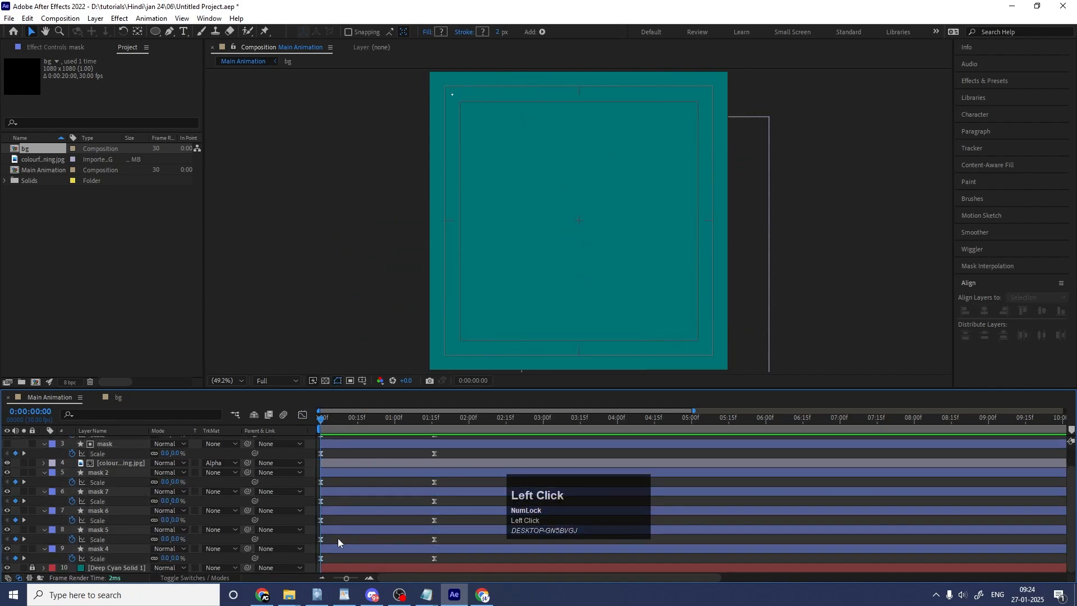
key(equal)
key(equal)
click(370, 419)
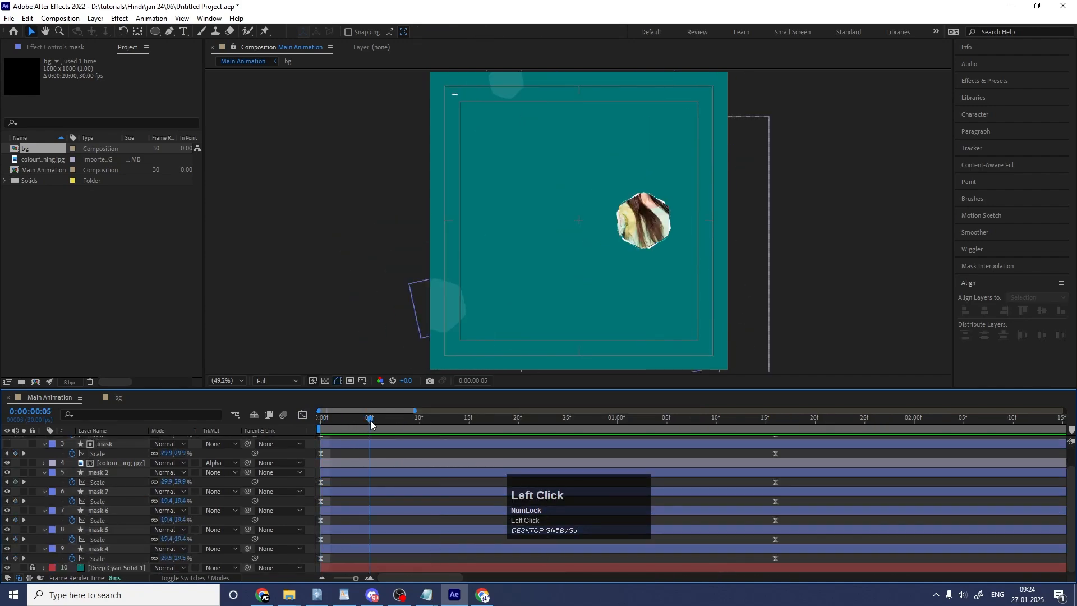
click(368, 528)
key(bracketleft)
Shift the mask 6 layer's start to 0:00:00:10 and the mask 7 layer's start to 0:00:00:15
click(418, 420)
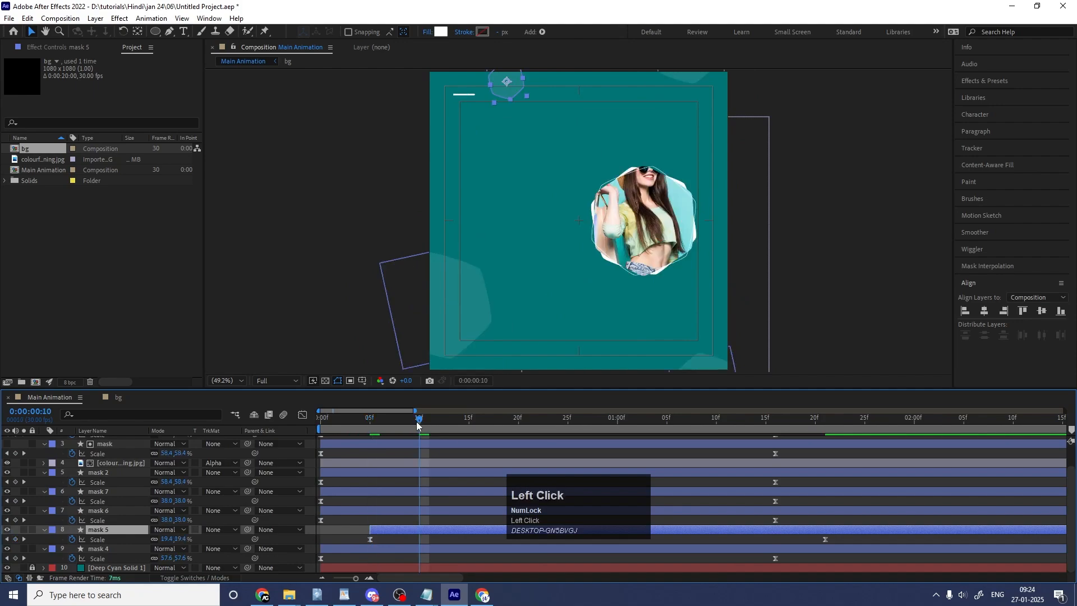
click(420, 509)
key(bracketleft)
click(469, 419)
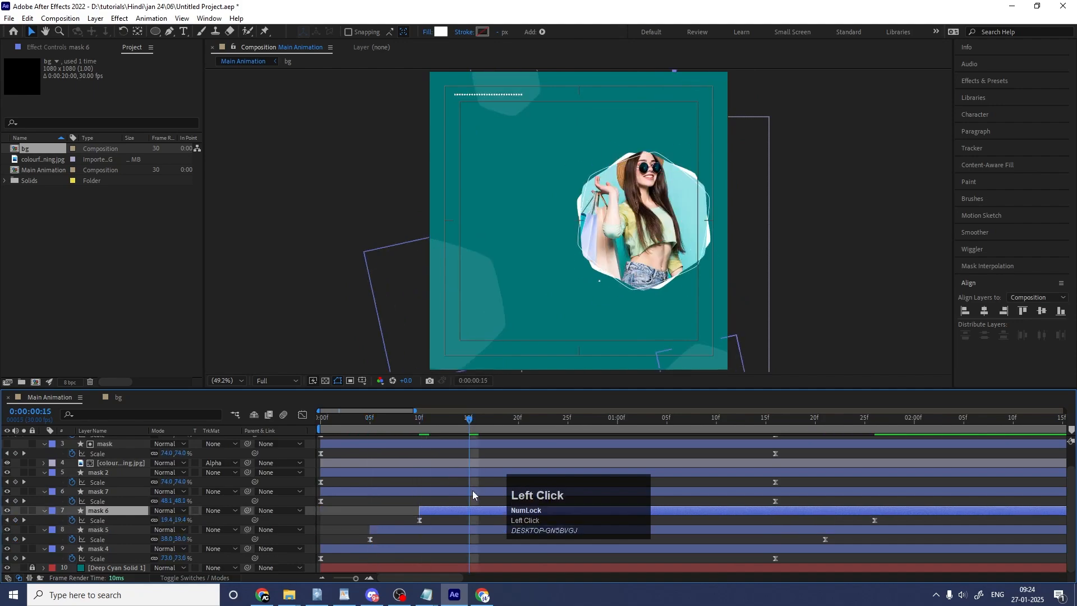
click(472, 490)
key(bracketleft)
Shift the mask 2 layer's start to 0:00:00:20 and the mask layer's start to 0:00:00:25
click(517, 420)
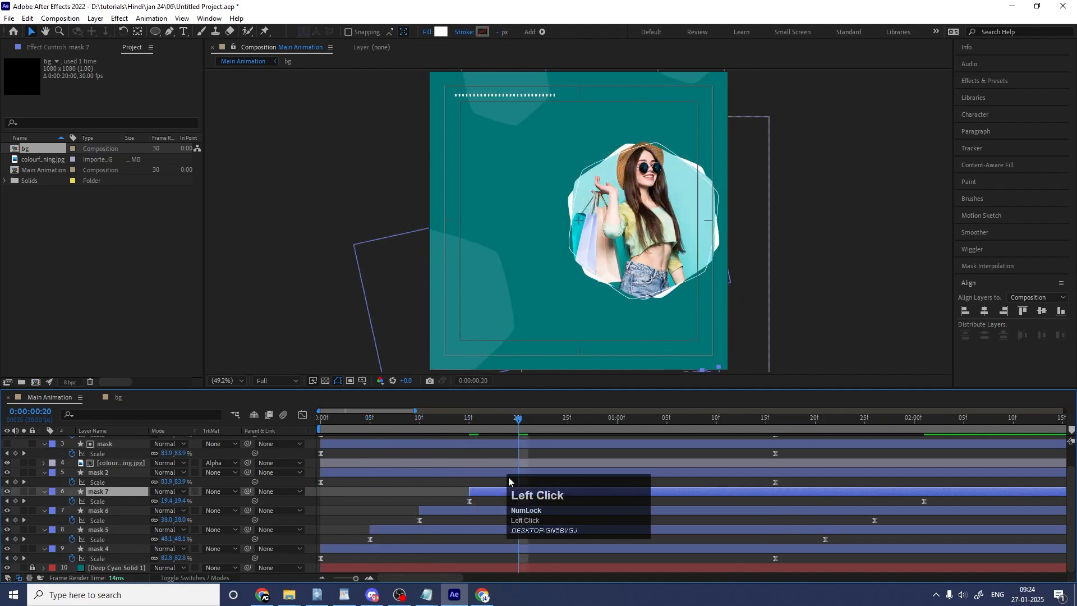
click(508, 474)
key(bracketleft)
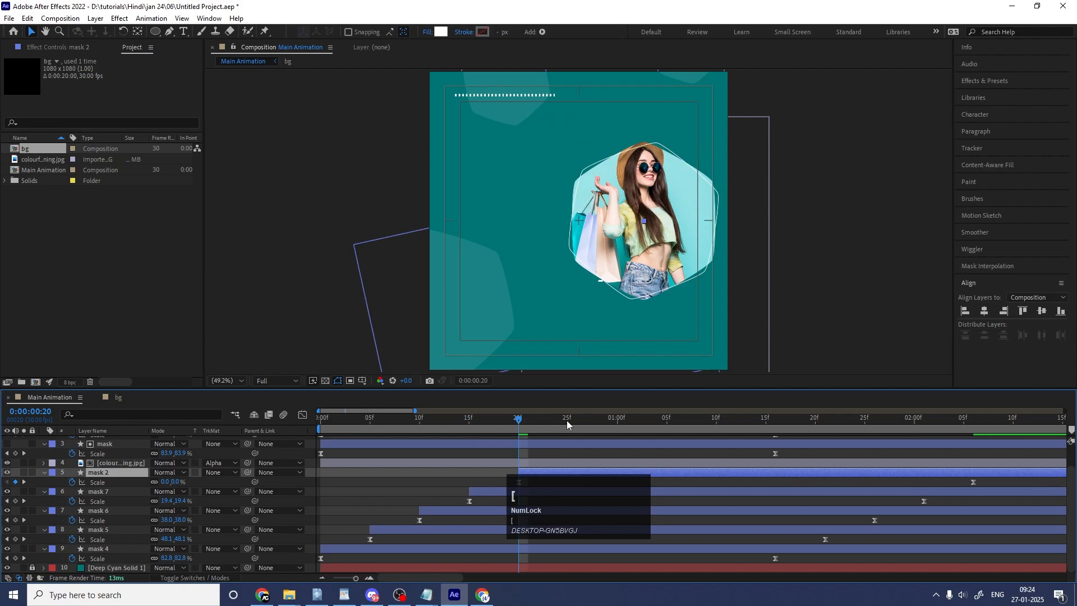
click(566, 420)
click(568, 444)
key(bracketleft)
Shift the mask 3 layer's start to 0:00:01:00 and preview the staggered hexagon reveal from the beginning
scroll(623, 466, up, 2)
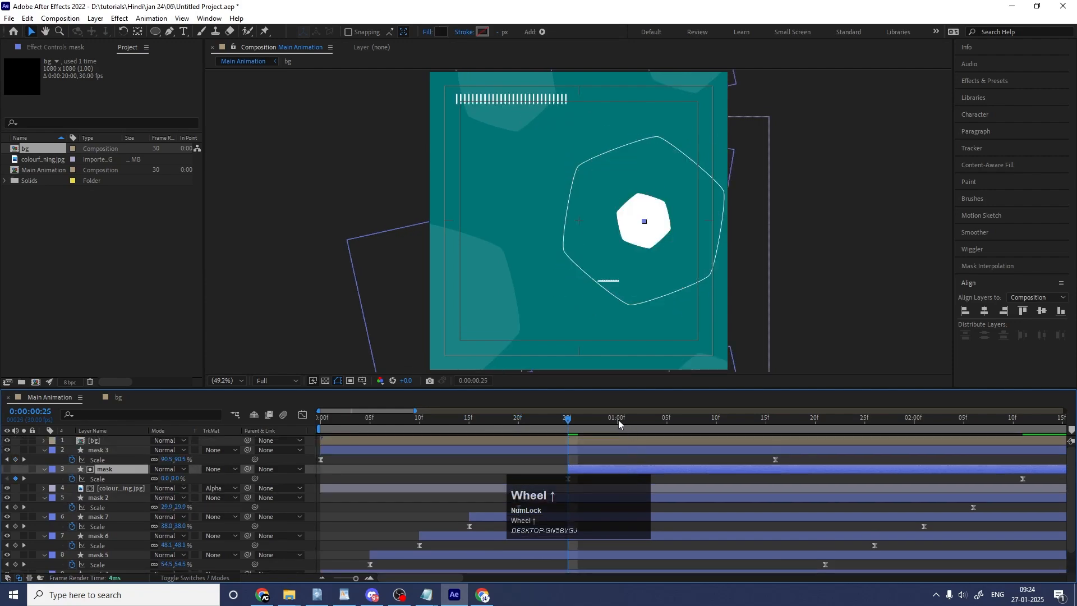
click(618, 420)
click(617, 447)
key(bracketleft)
key(minus)
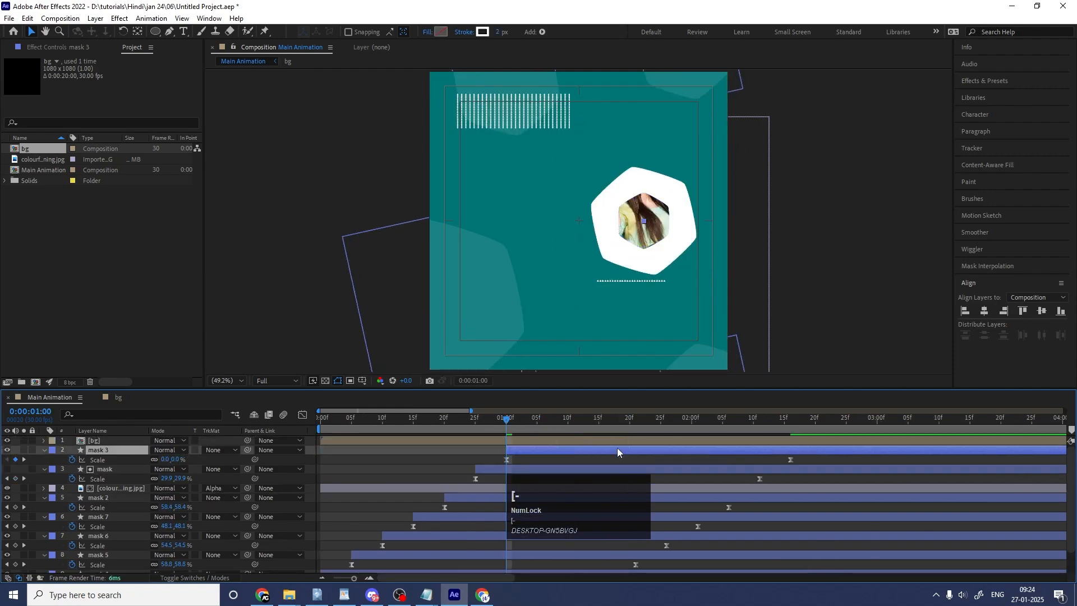
click(322, 419)
key(space)
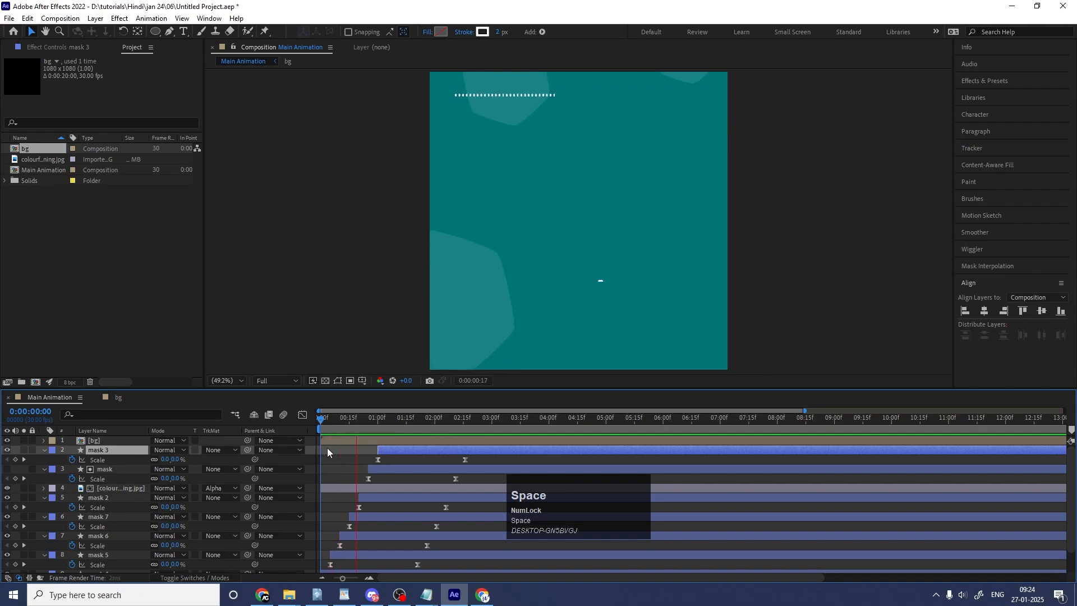
key(space)
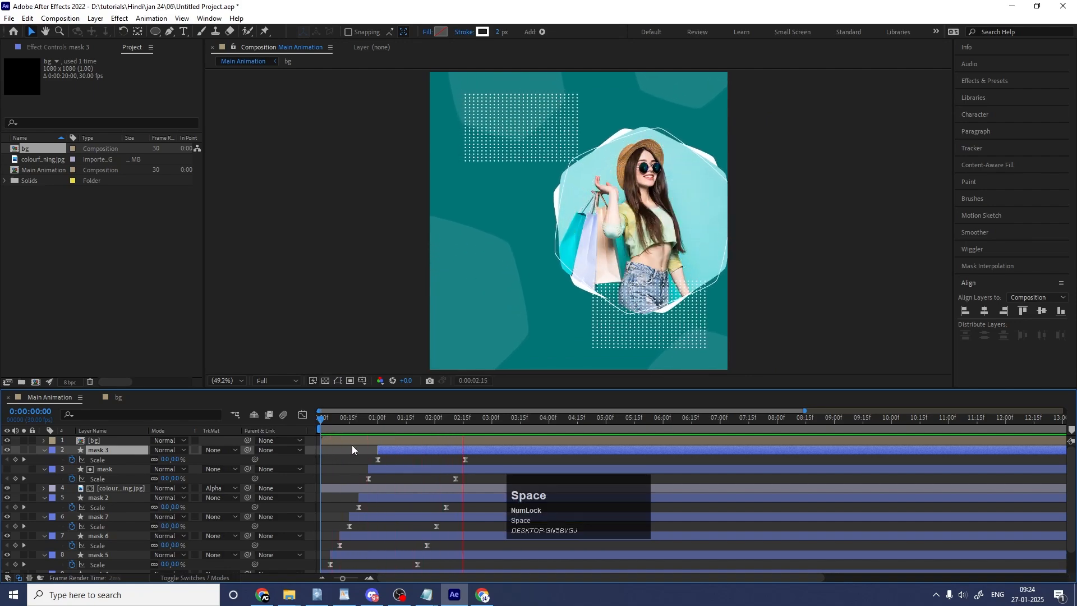
click(352, 457)
Add a position keyframe to the photo layer at 0:00:00:22
click(141, 490)
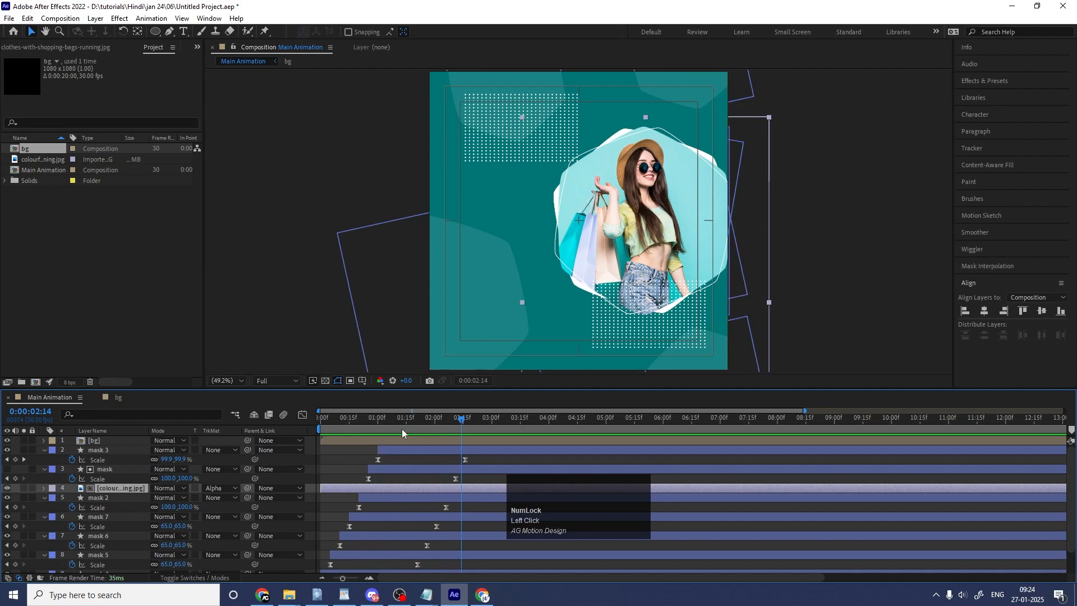
click(371, 420)
drag(372, 421, 362, 418)
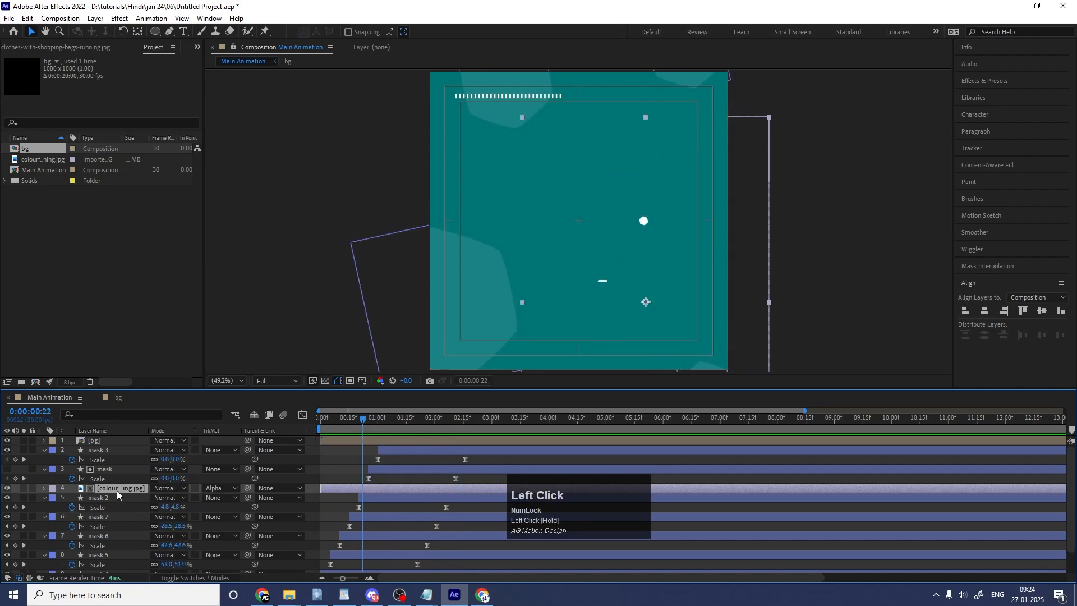
key(p)
click(73, 497)
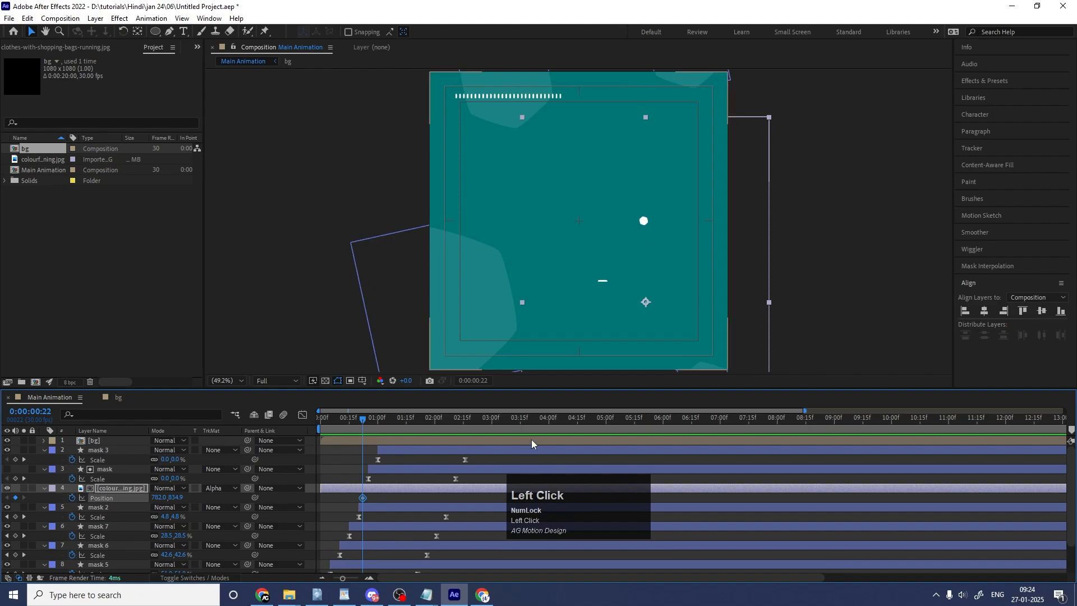
Set the photo's X position to 810 at 0:00:04:05 and to 761 at 0:00:00:22
drag(518, 423, 529, 439)
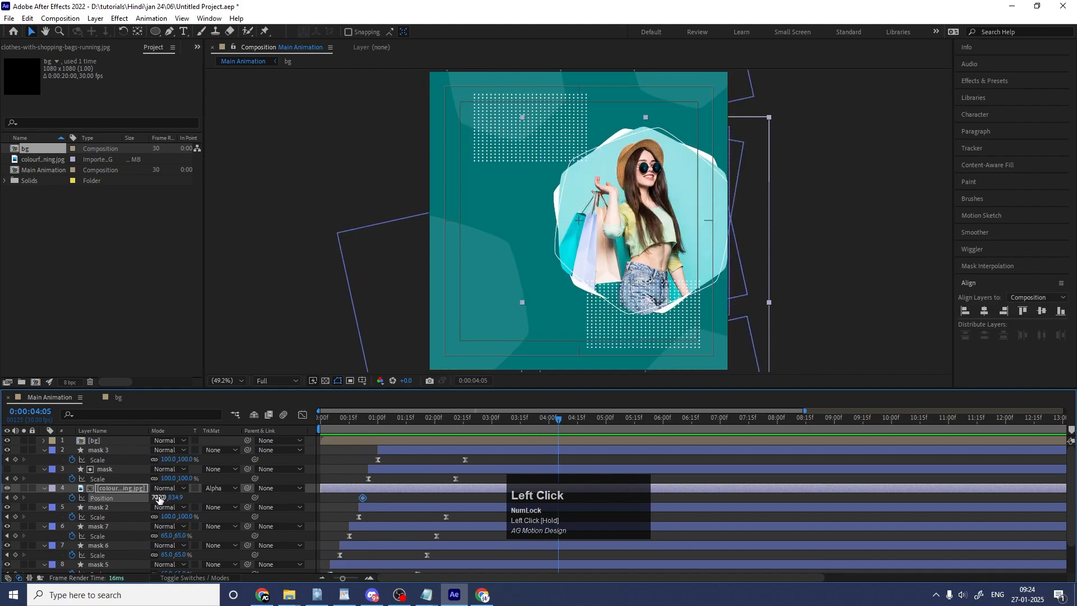
drag(158, 499, 301, 459)
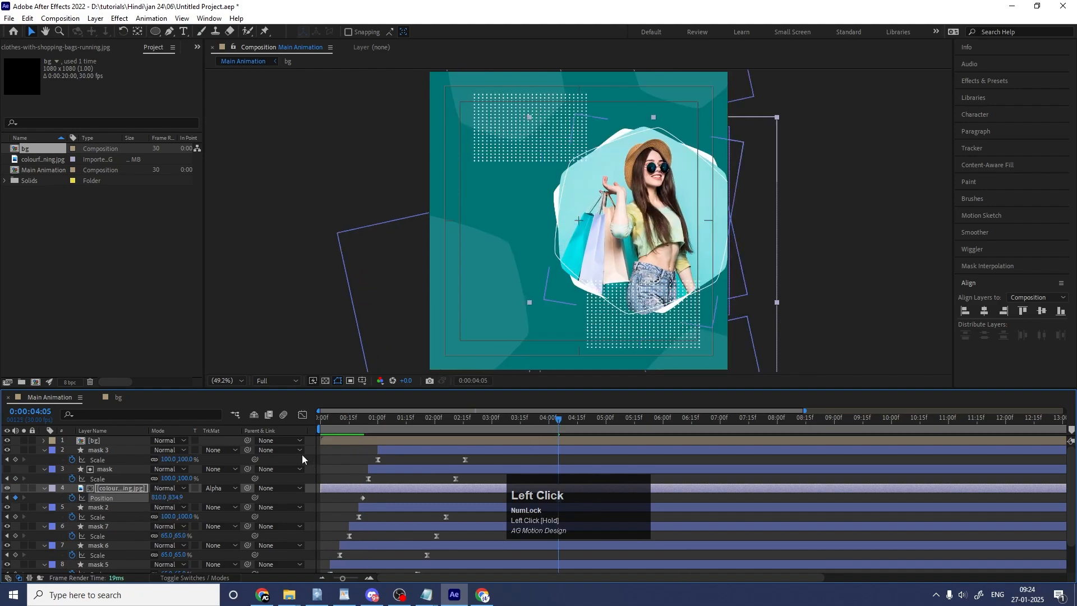
click(359, 427)
key(k)
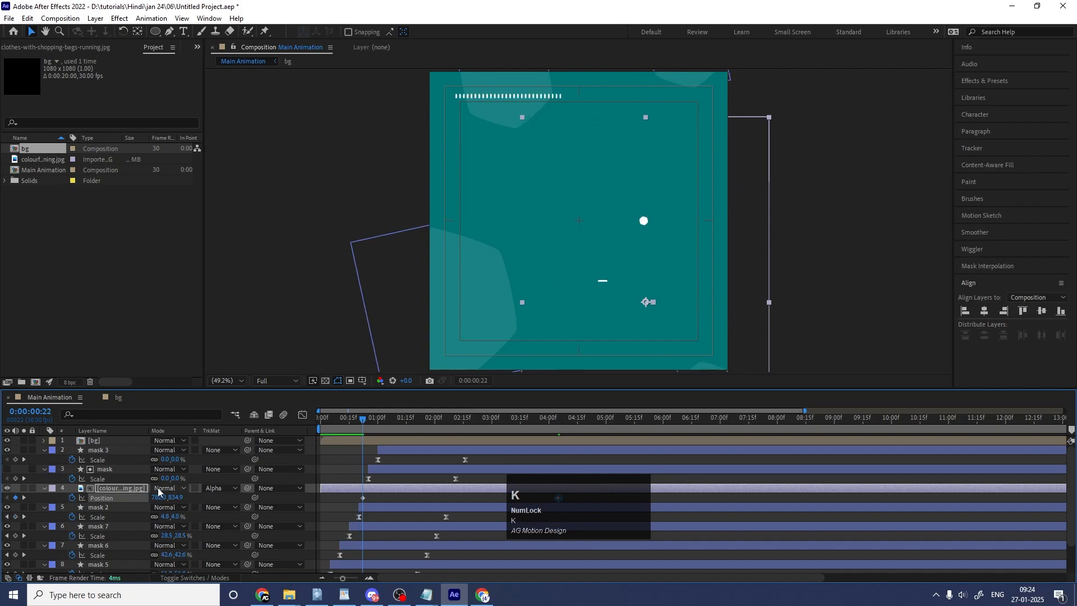
drag(164, 499, 152, 499)
Preview the photo's drift and move its second position keyframe to about 8 seconds to slow the movement
key(space)
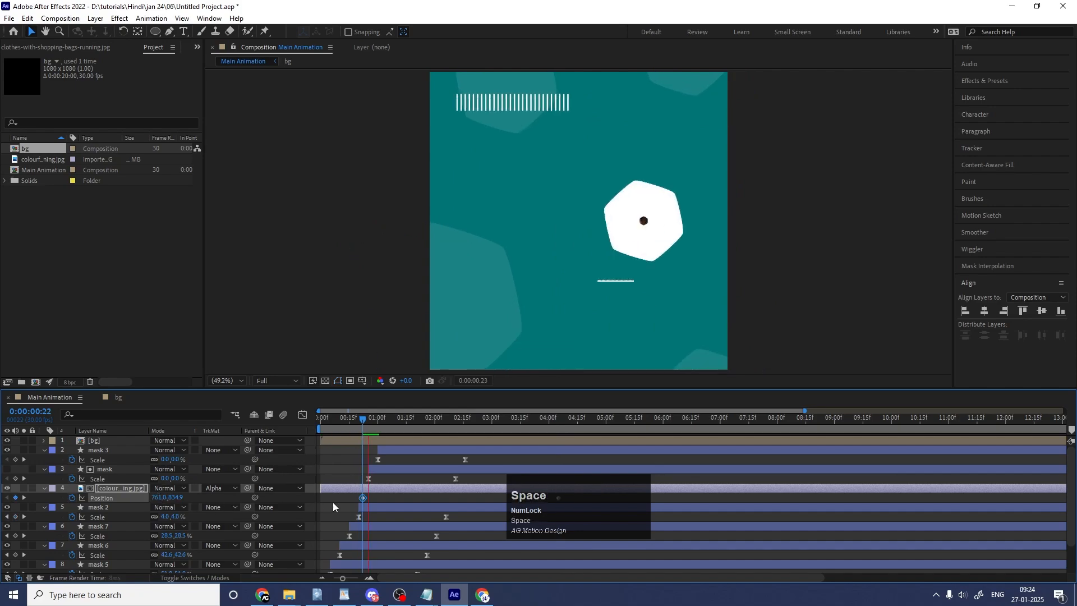
key(minus)
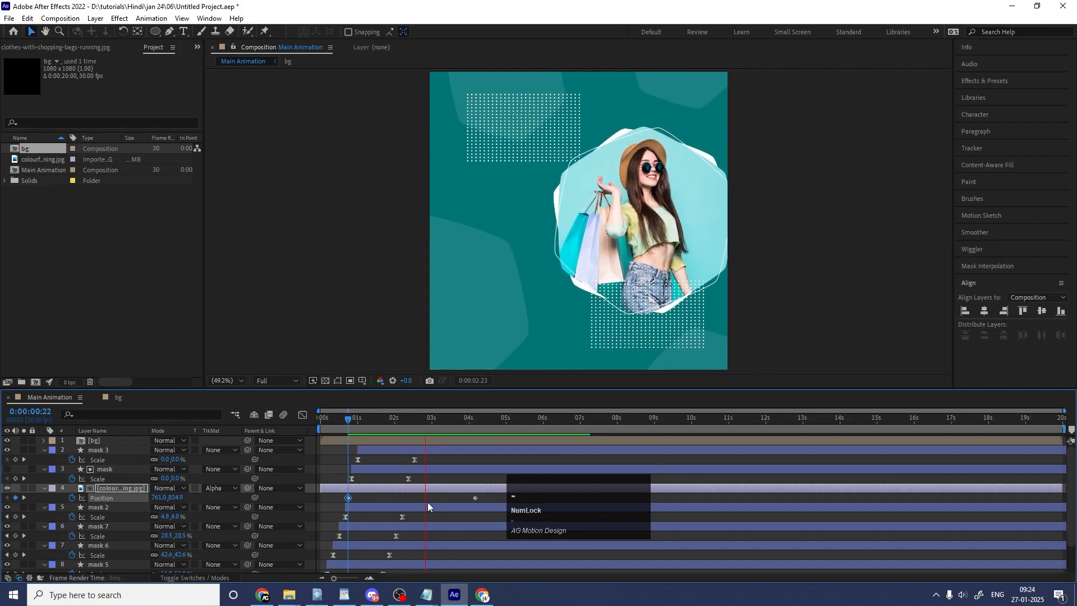
key(space)
drag(476, 498, 616, 498)
key(space)
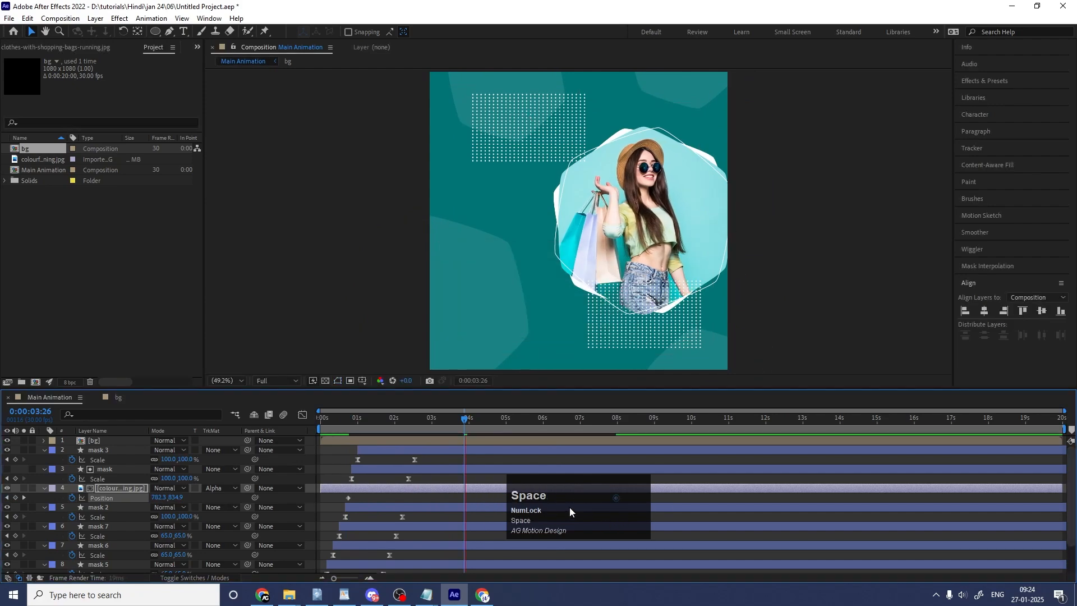
Collapse the animated properties of all layers and preview the composition from the beginning
click(446, 476)
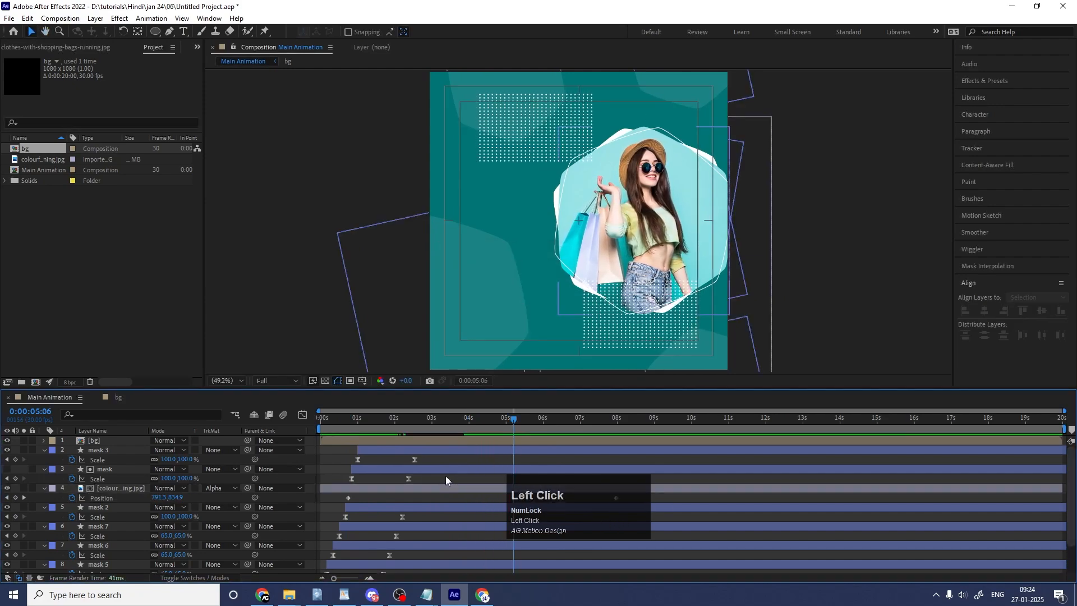
key(u)
click(321, 419)
key(space)
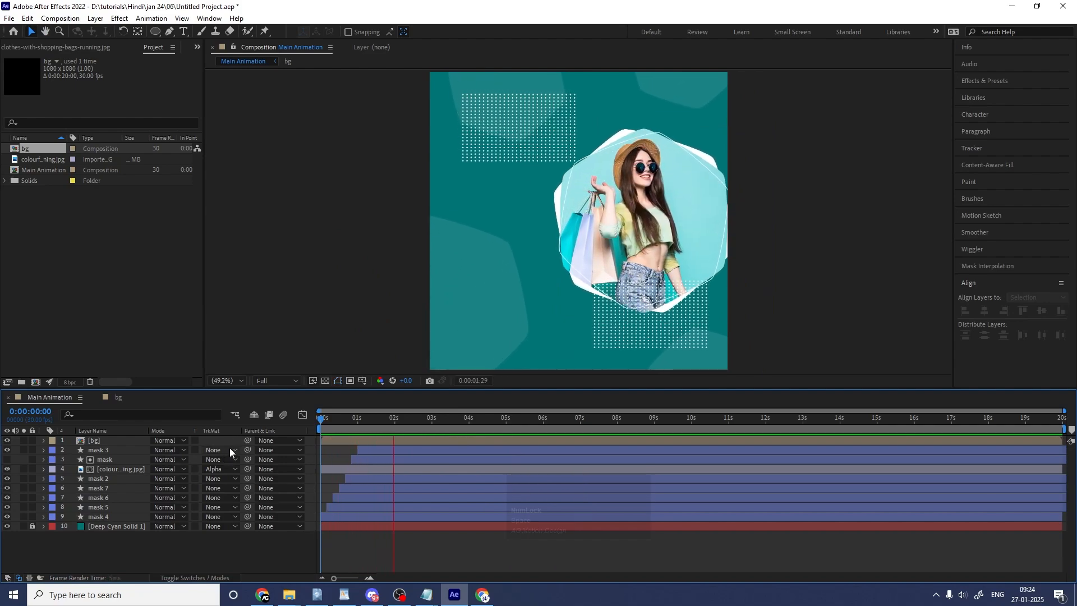
key(space)
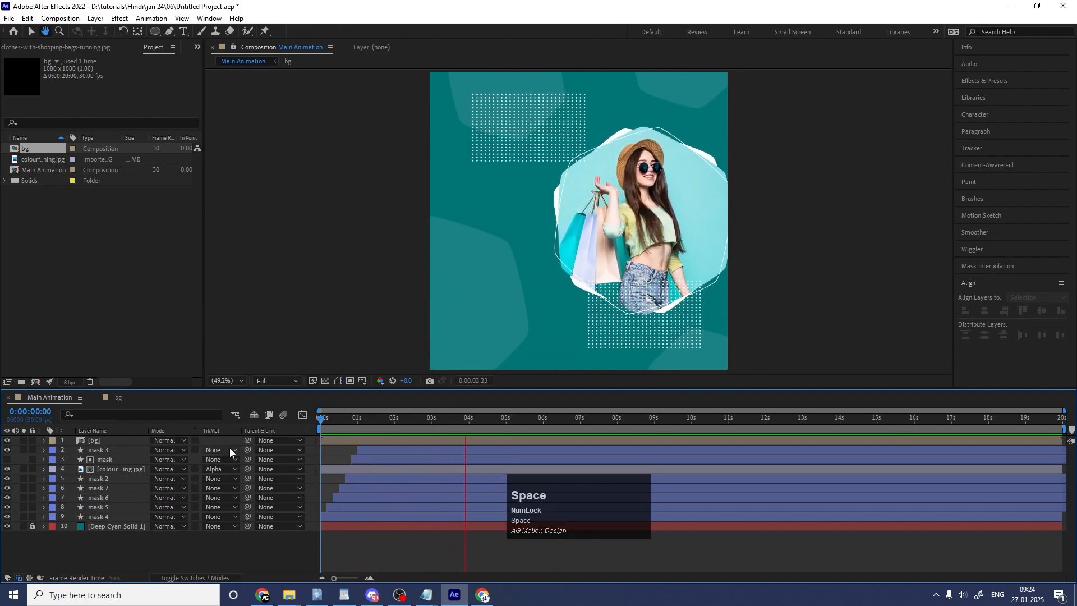
Apply the Wiggle - position preset to the mask 2, mask 3, mask 4, mask 5, mask 6 and mask 7 layers
click(129, 518)
shift+click(112, 479)
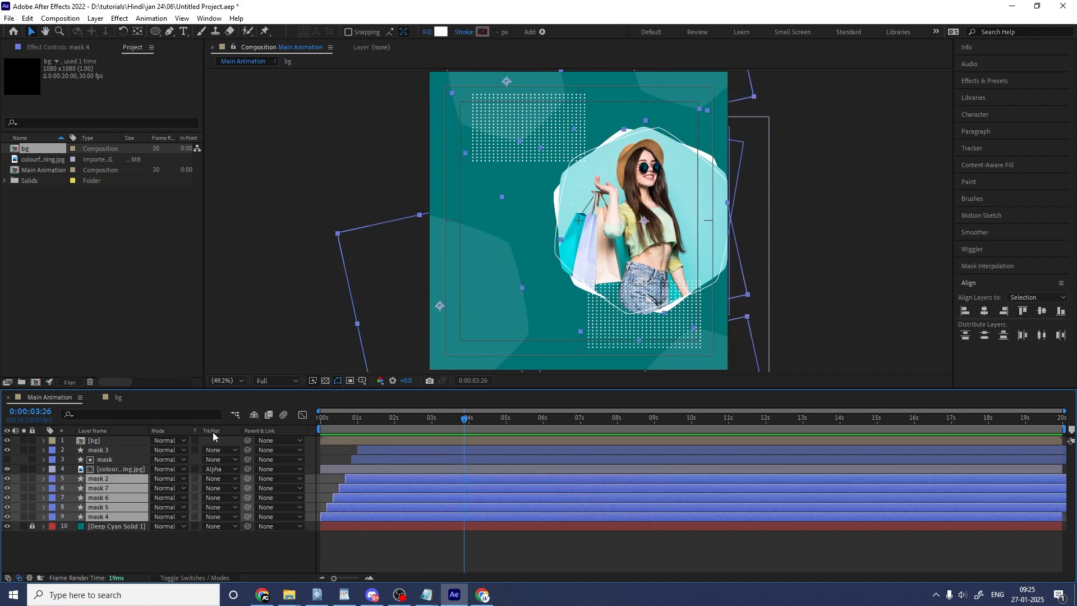
key(Num_Lock)
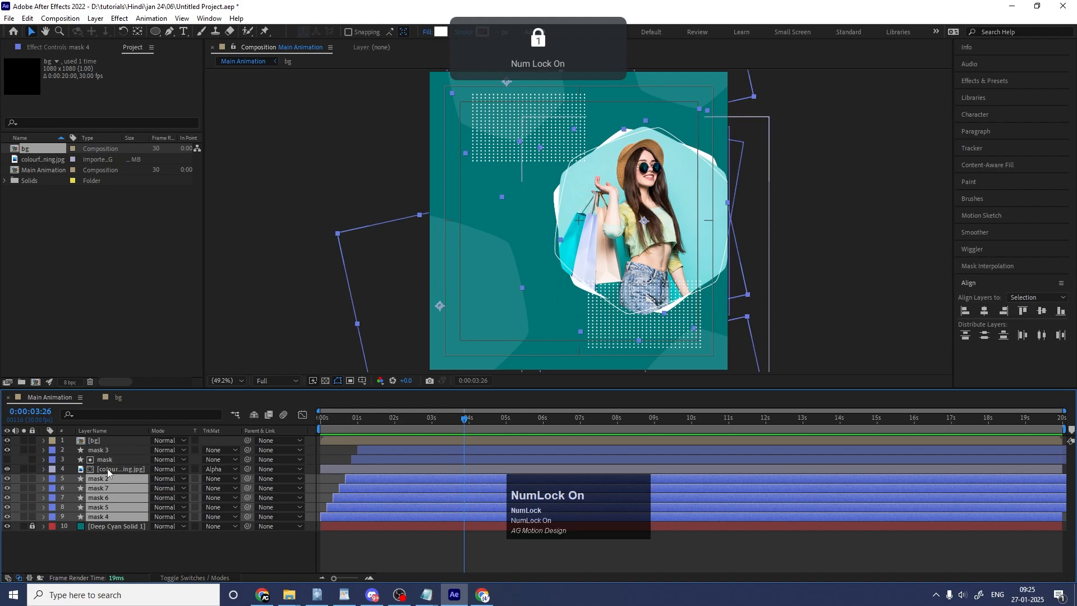
ctrl+click(101, 450)
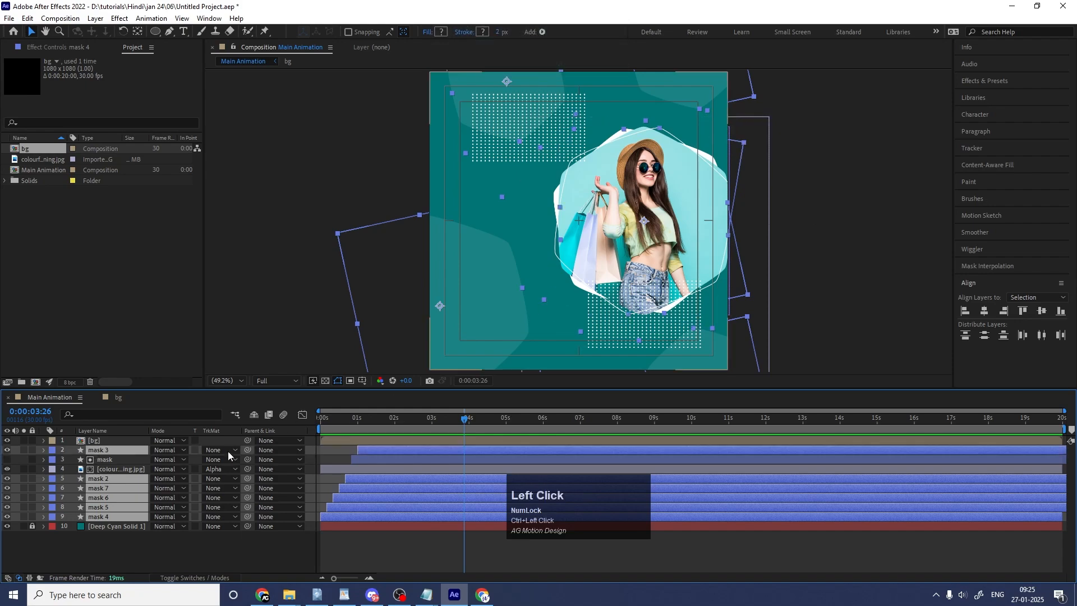
key(ctrl)
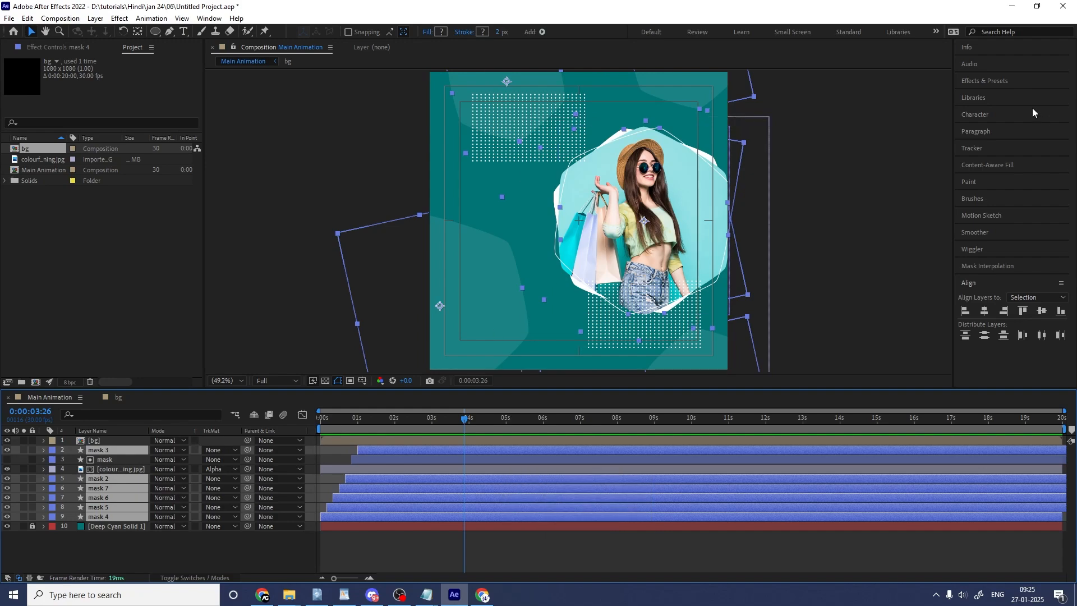
click(1008, 83)
text(w)
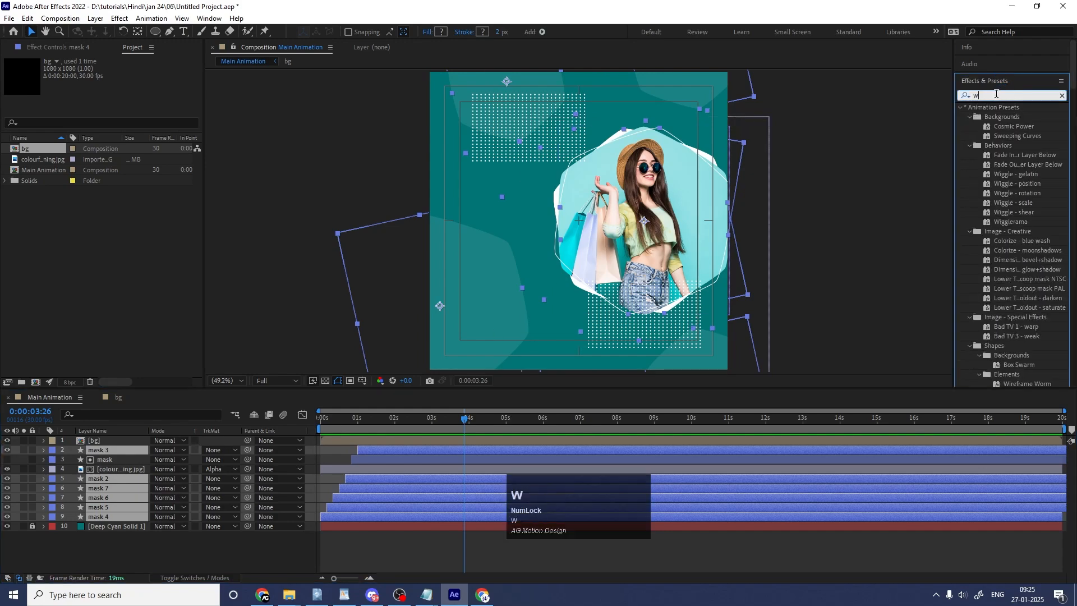
text(ig)
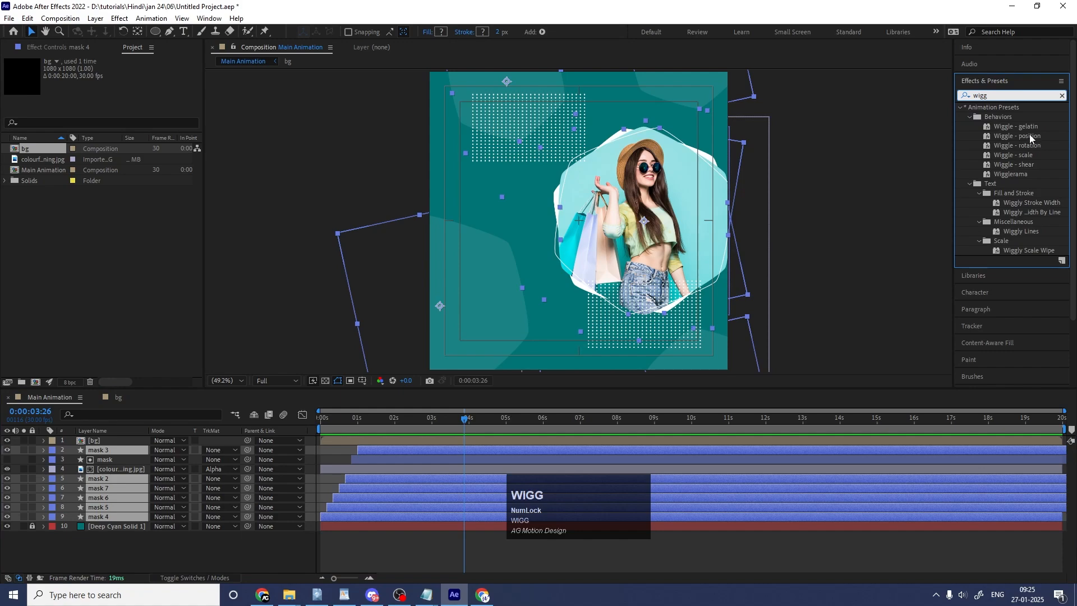
text(g)
double_click(1017, 136)
Preview the wiggling hexagon shapes, first from the current time and again from the start of the composition
key(space)
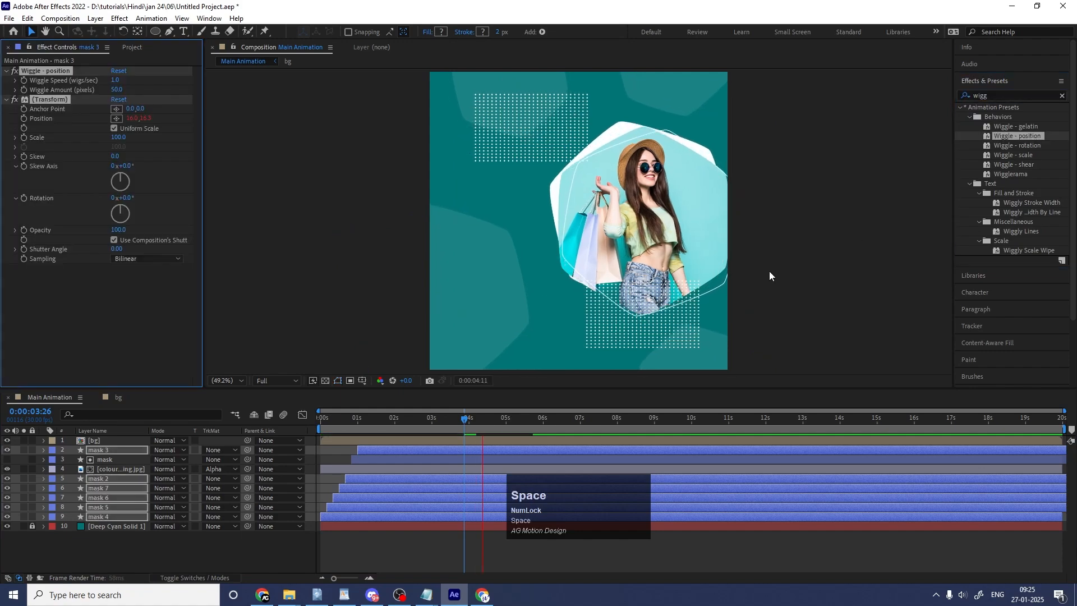
key(space)
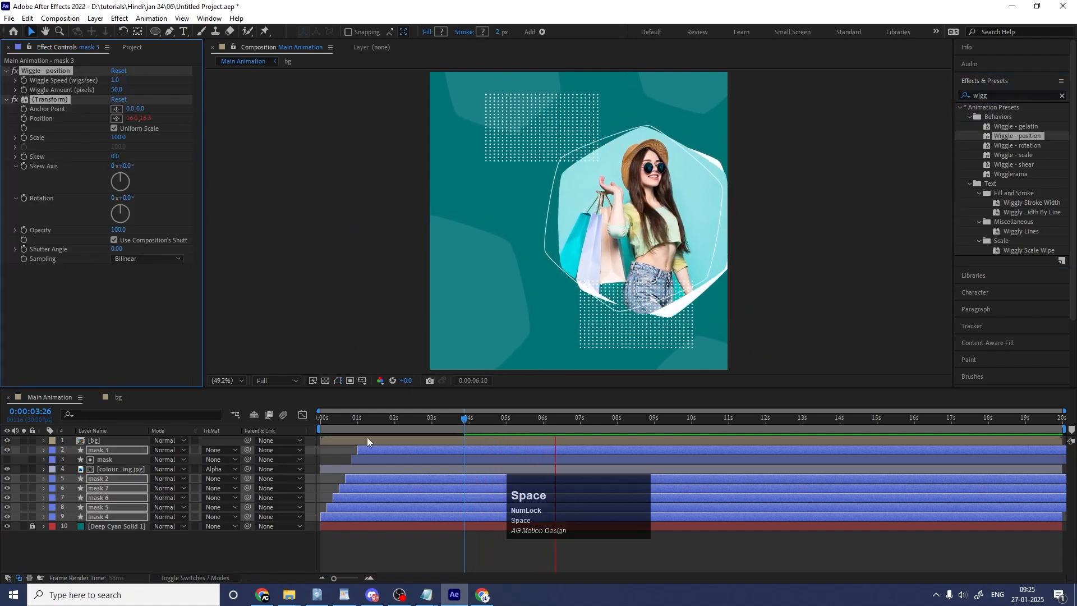
click(320, 418)
key(space)
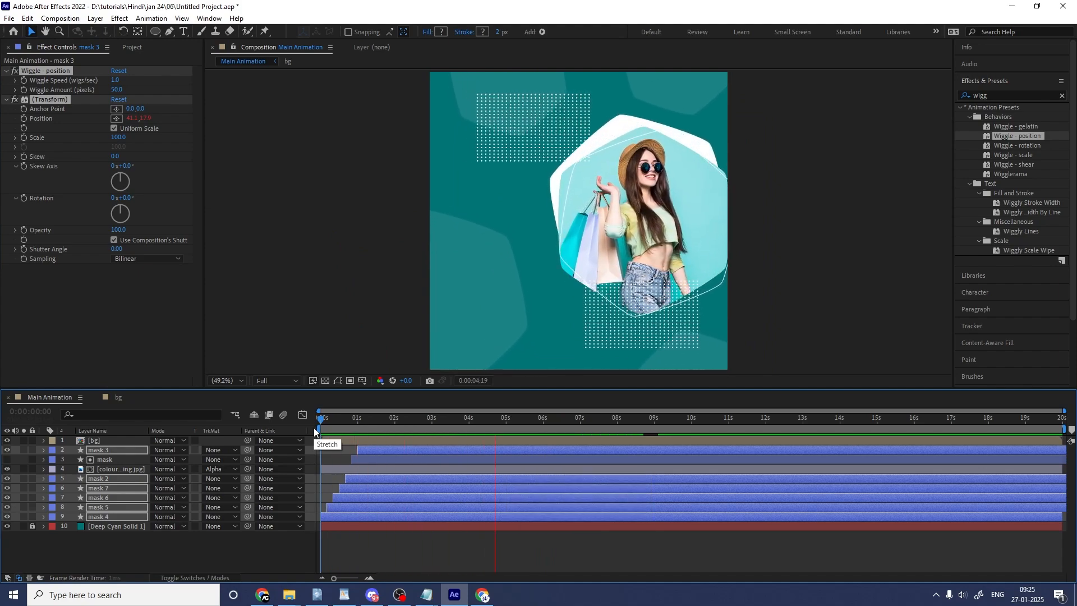
key(space)
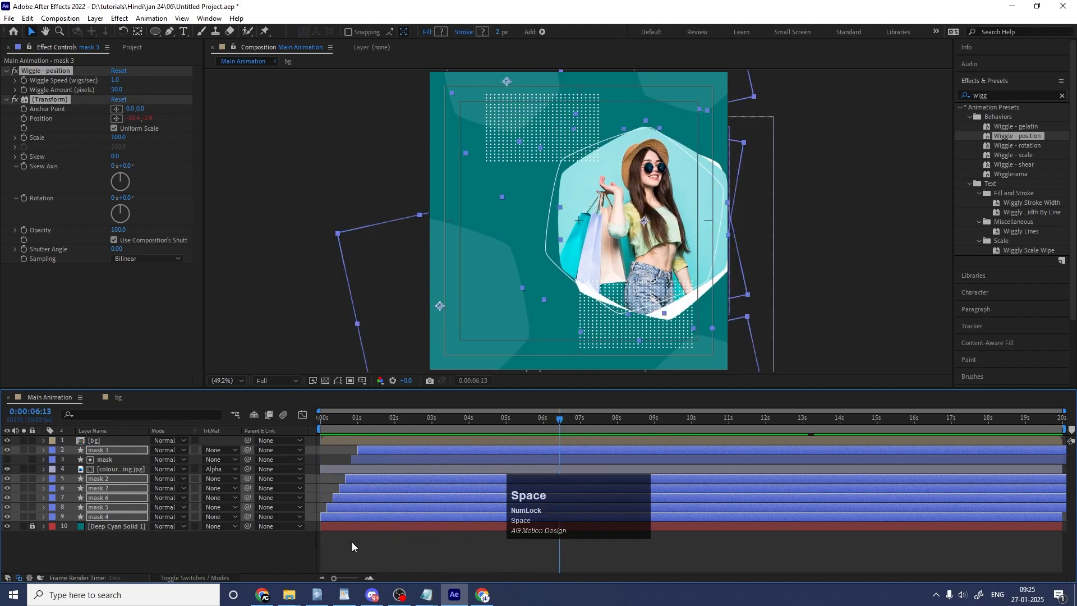
click(352, 542)
Duplicate the photo layer and remove the track matte from the upper copy
click(116, 469)
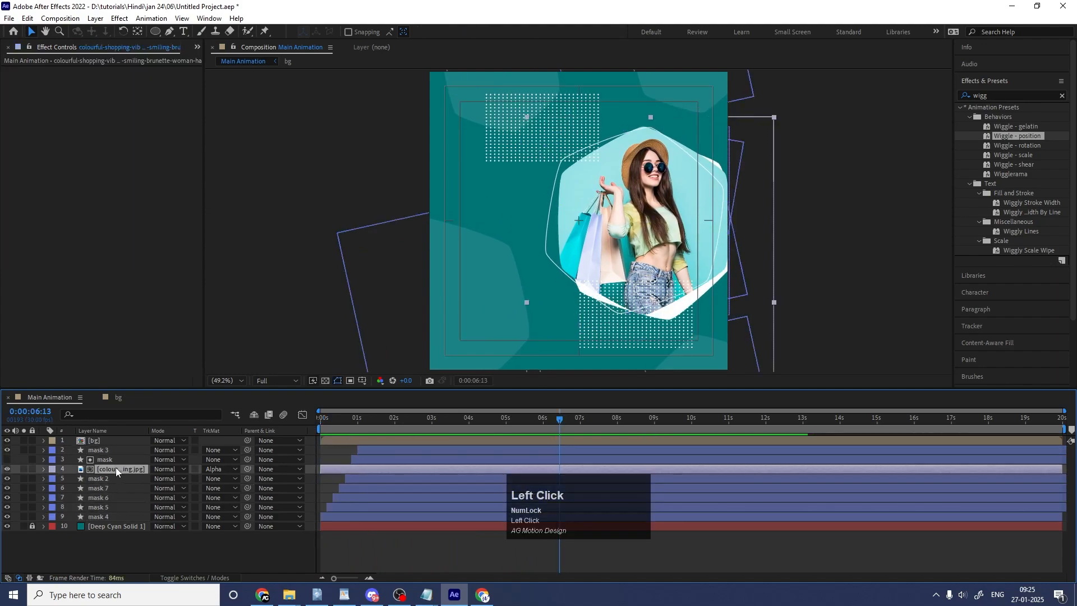
key(ctrl+d)
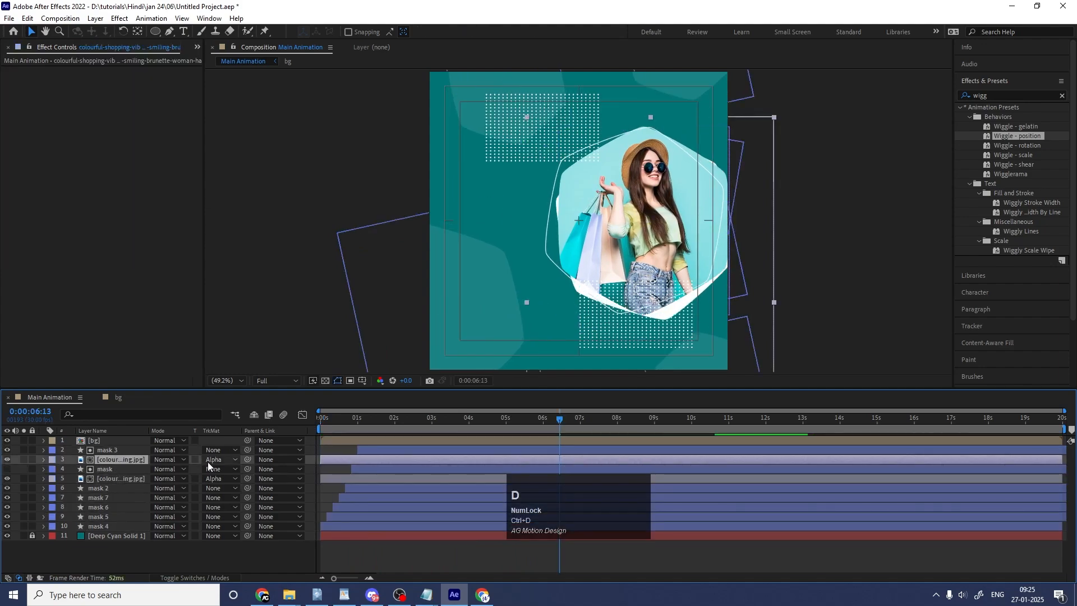
click(211, 460)
click(229, 471)
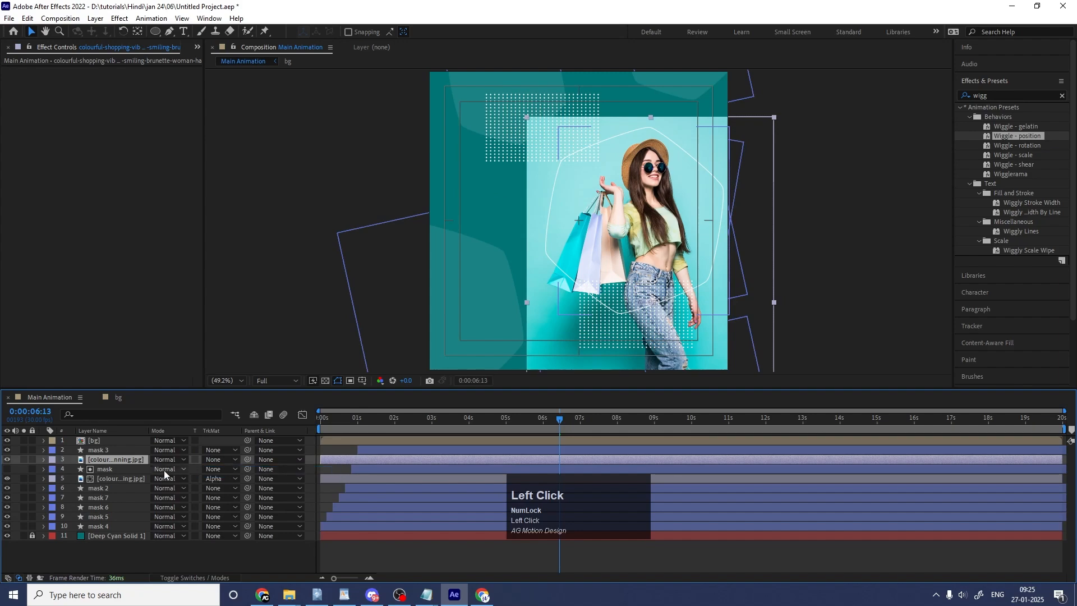
Move the duplicated photo layer directly above the Deep Cyan Solid and center it in the composition
drag(137, 461, 154, 528)
click(984, 83)
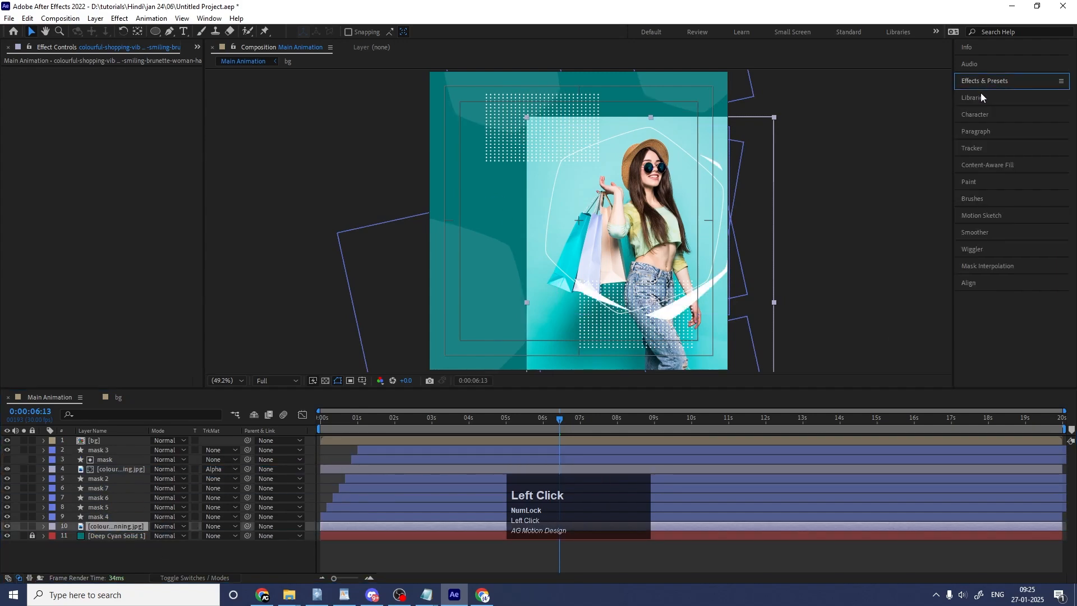
click(975, 284)
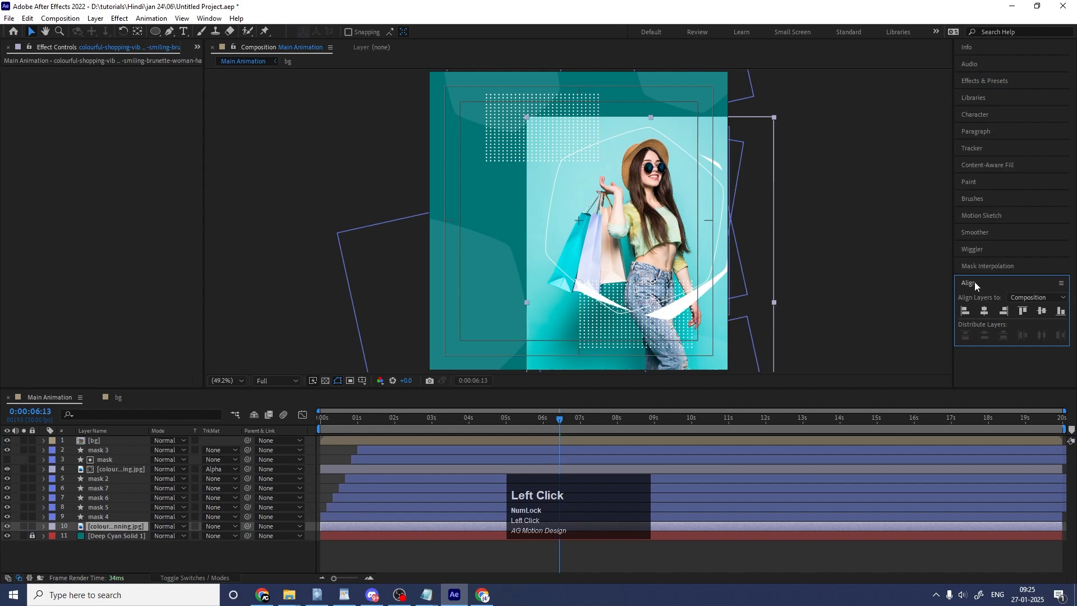
click(988, 311)
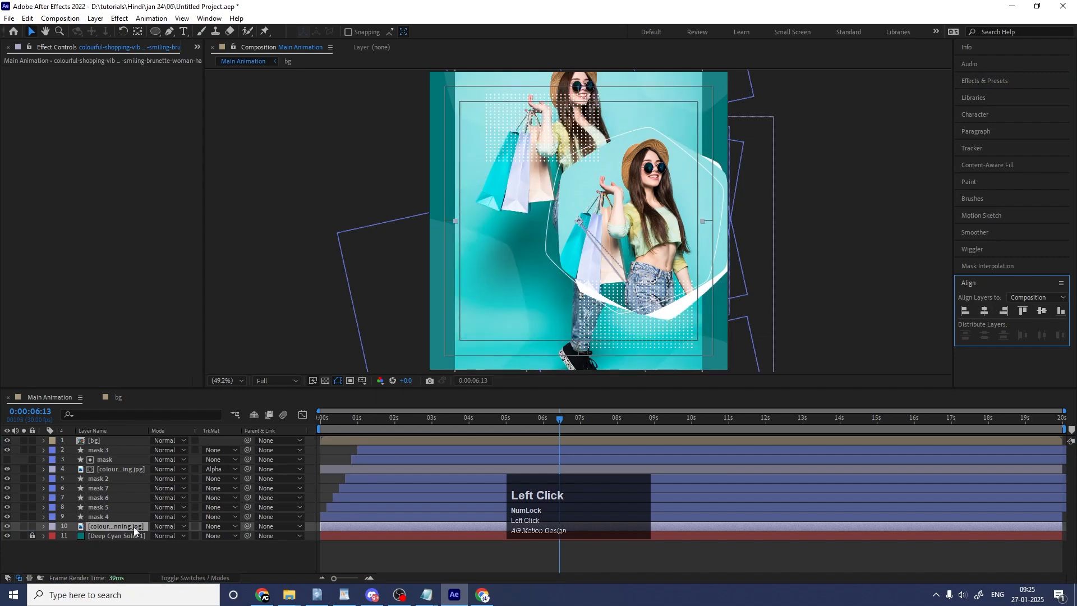
Enlarge the background photo to fill the frame with the woman's face in view, and set its opacity to 10%
key(p)
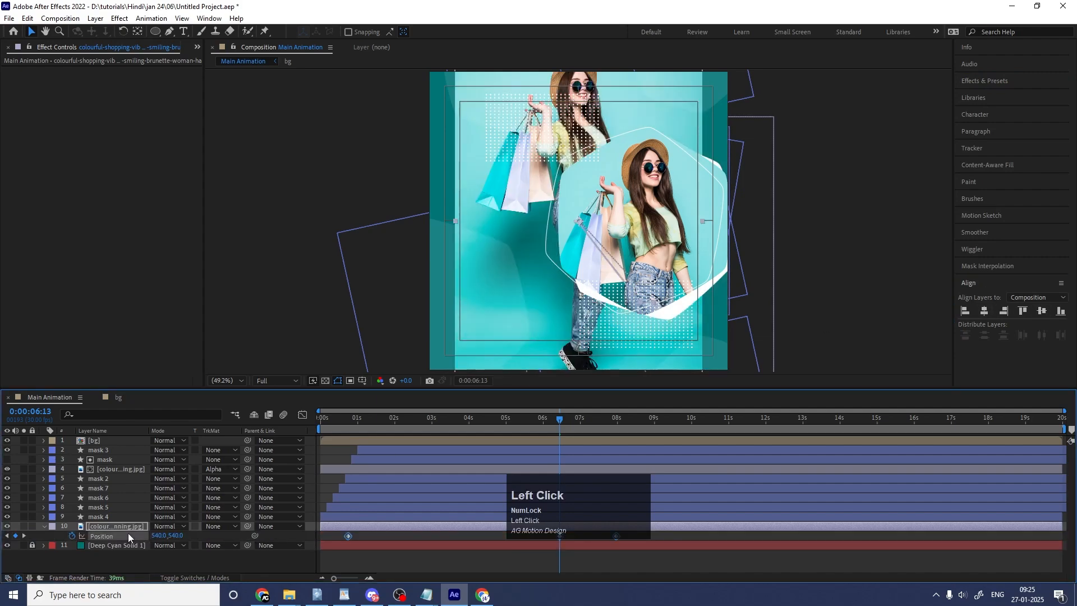
key(s)
drag(168, 535, 191, 534)
drag(532, 143, 569, 246)
key(t)
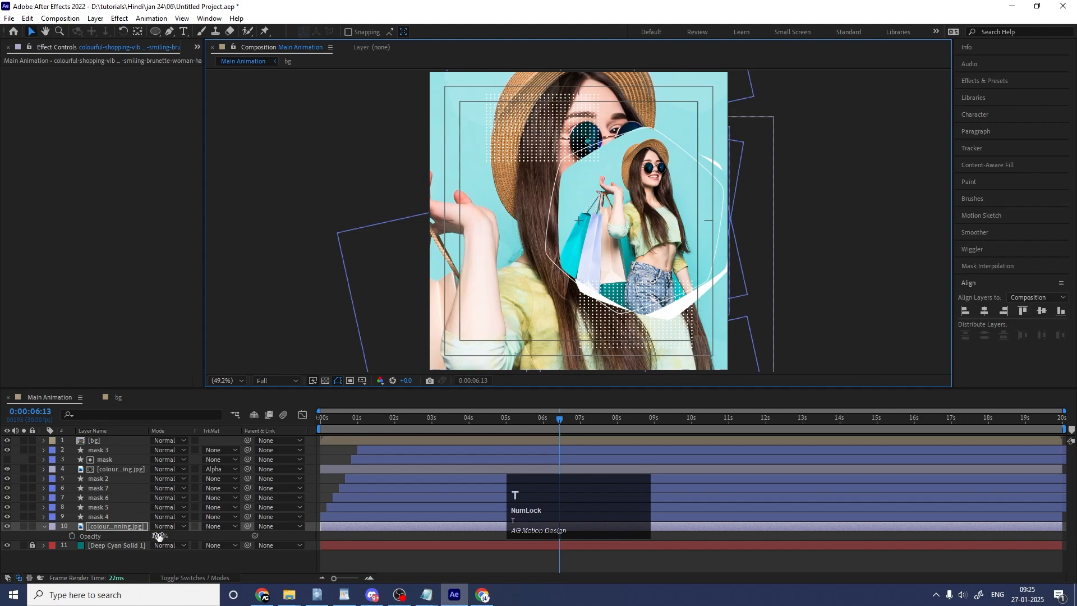
click(158, 536)
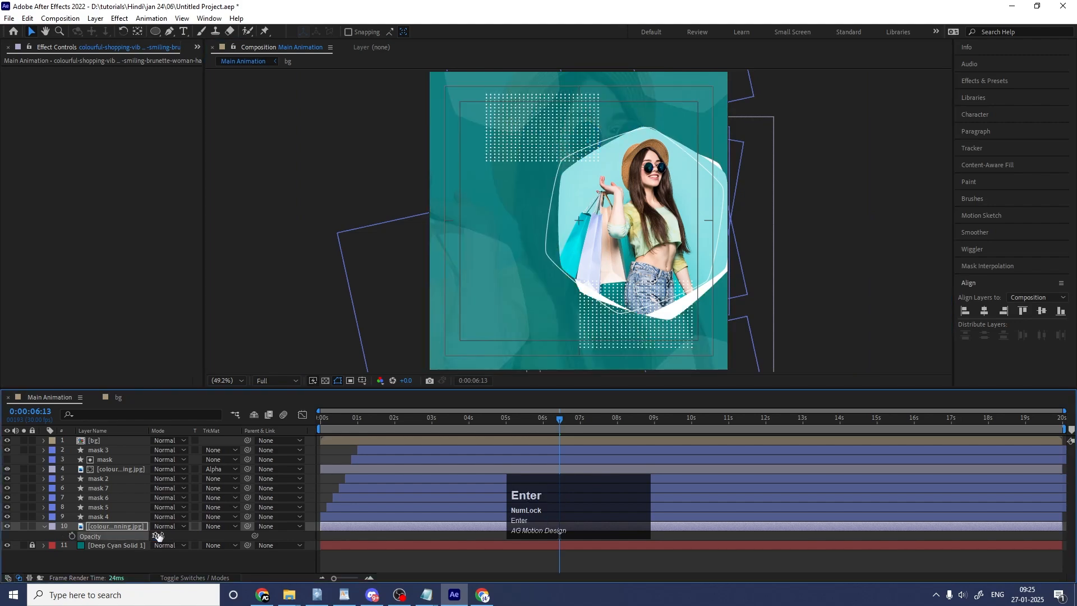
Preview the composition with the faint background photo from the beginning
drag(343, 416, 275, 427)
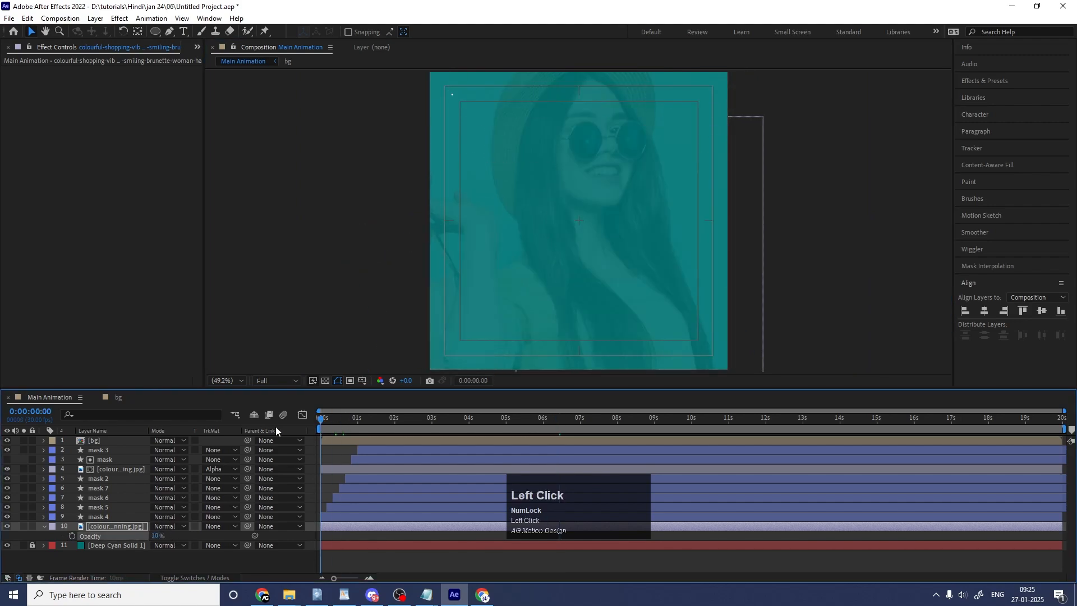
key(space)
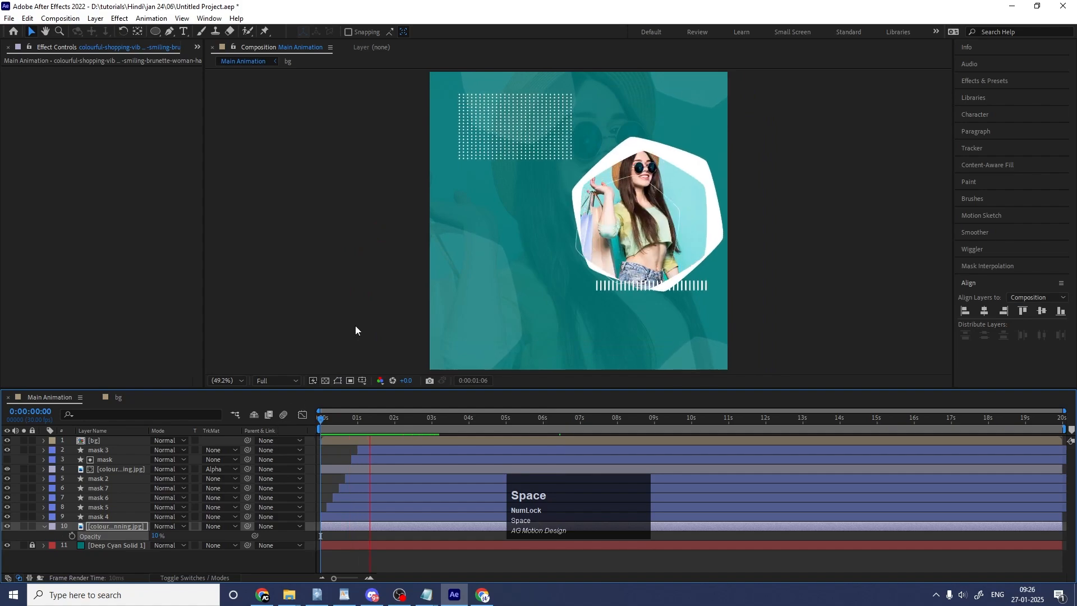
key(space)
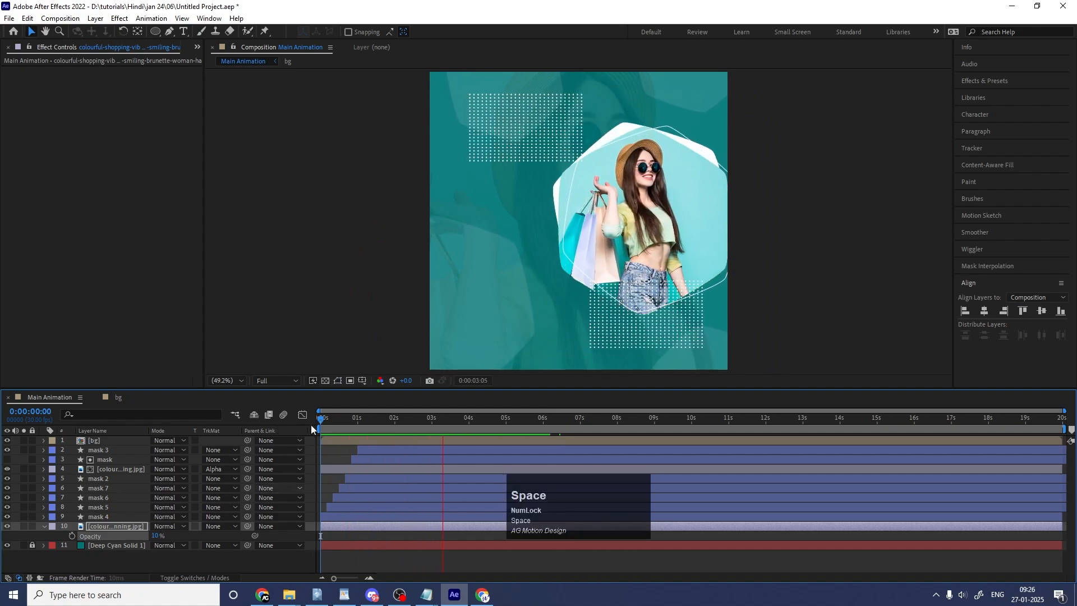
Keyframe the background photo's opacity from 0% at the start to 10% just after one second, and preview the fade-in
drag(340, 420, 220, 433)
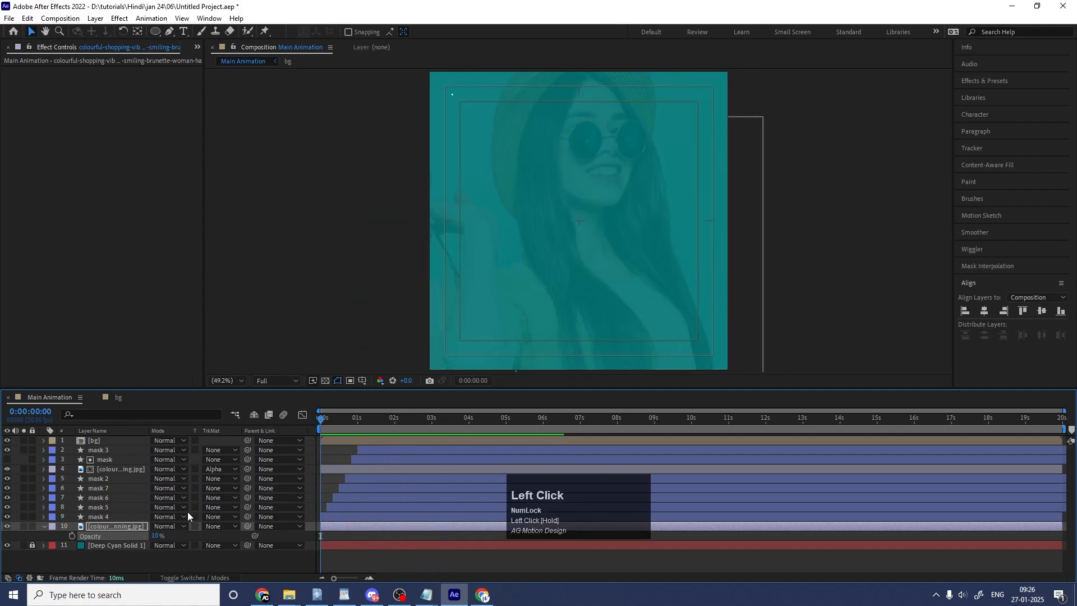
click(72, 536)
key(space)
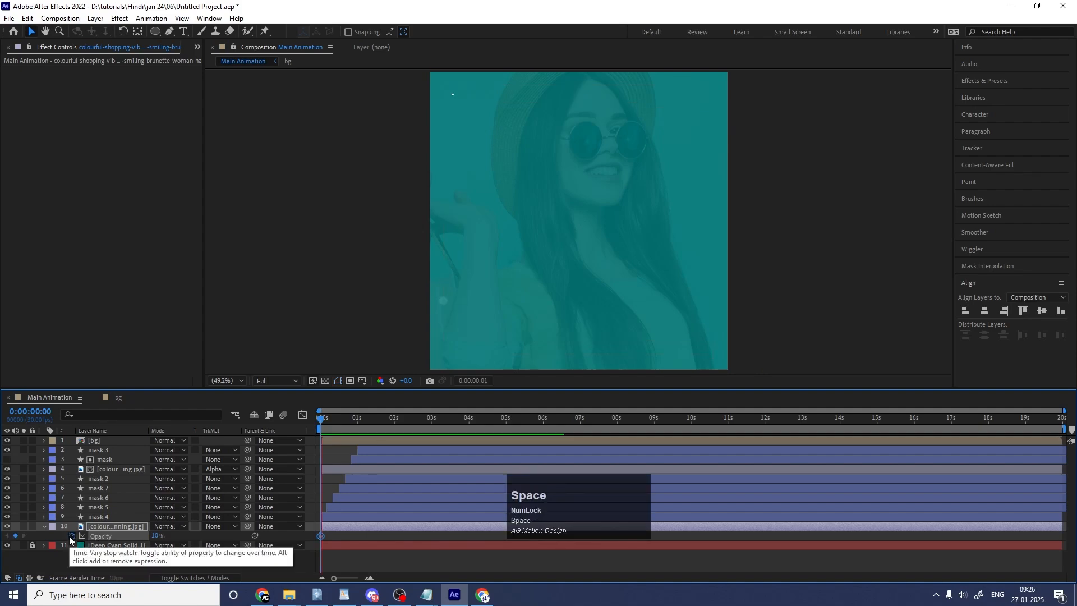
click(16, 536)
key(j)
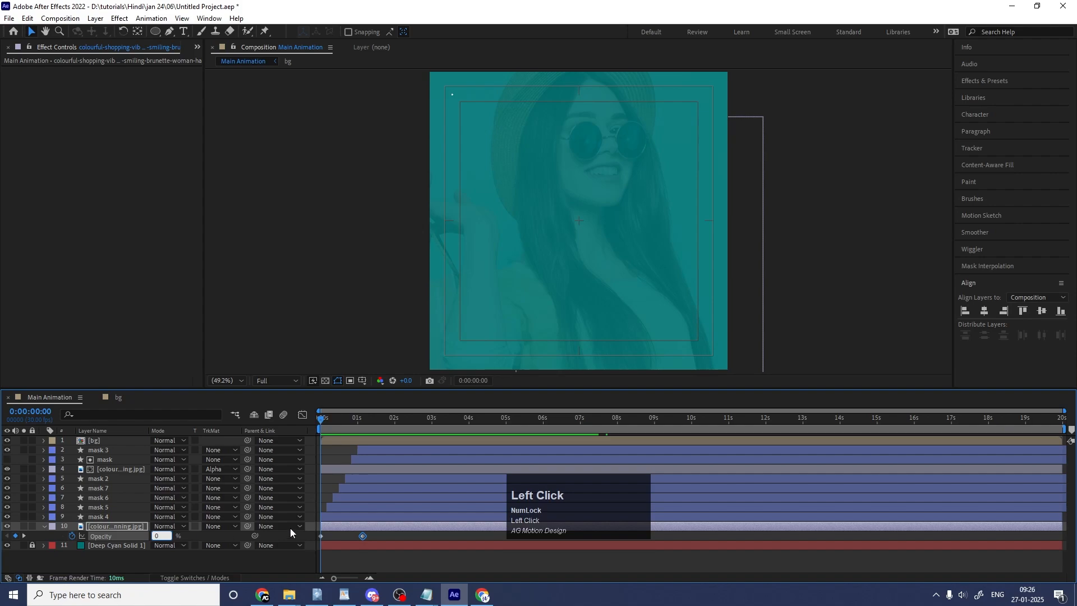
key(Return)
key(space)
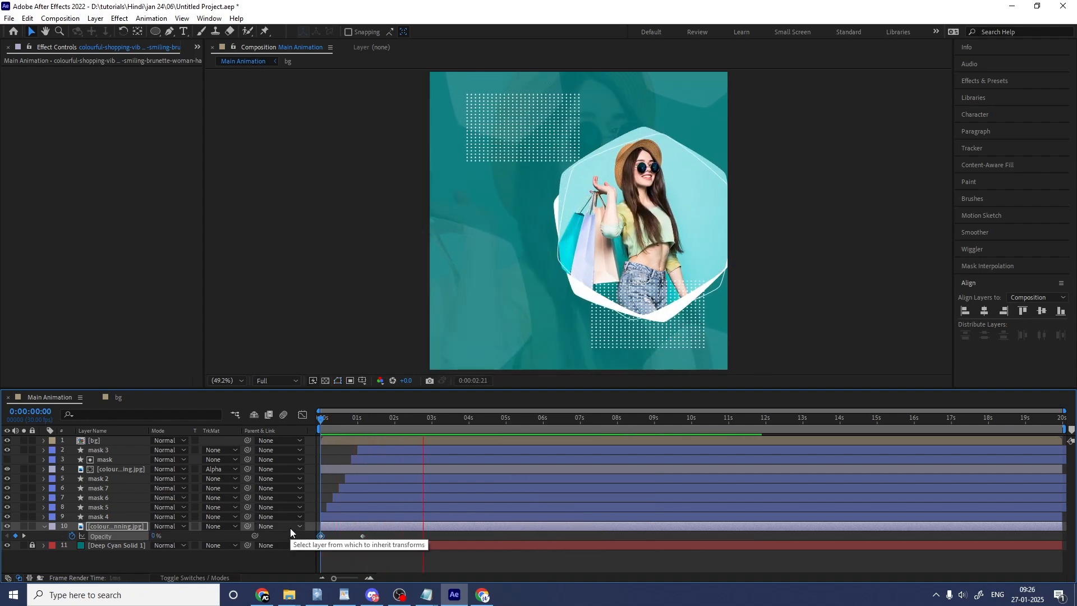
key(space)
Switch to Notepad and copy the line "New Fashion Sale" from notes.txt
click(426, 595)
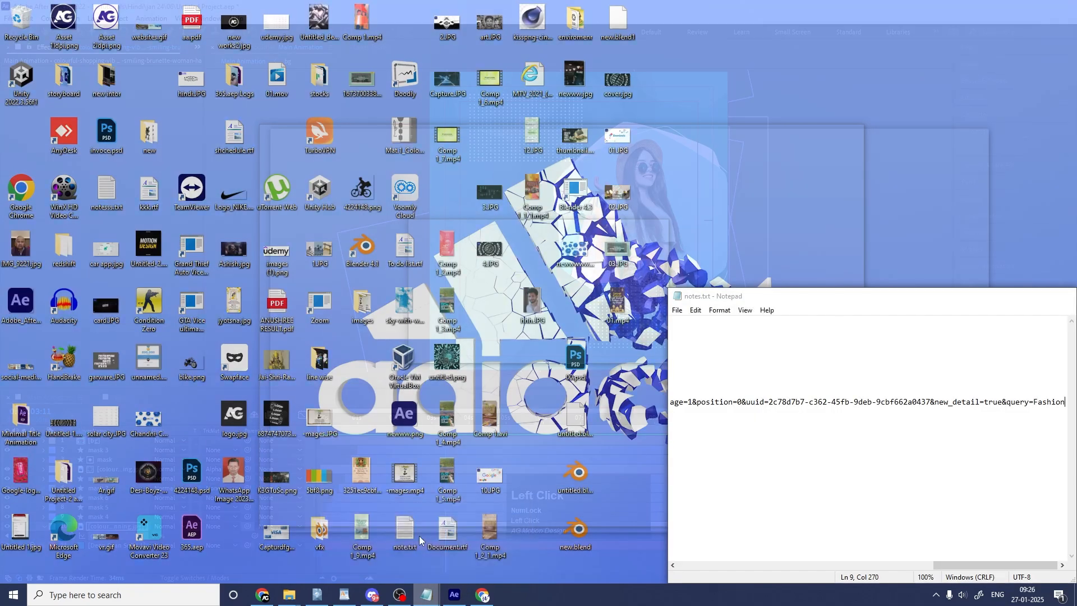
click(419, 536)
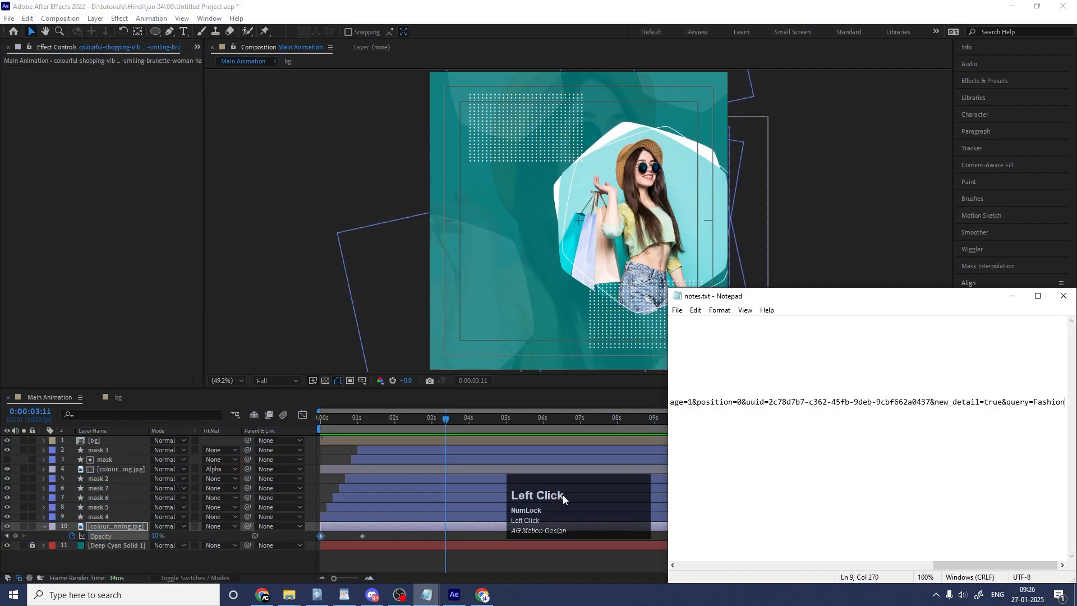
scroll(856, 469, left, 3)
drag(1004, 565, 751, 573)
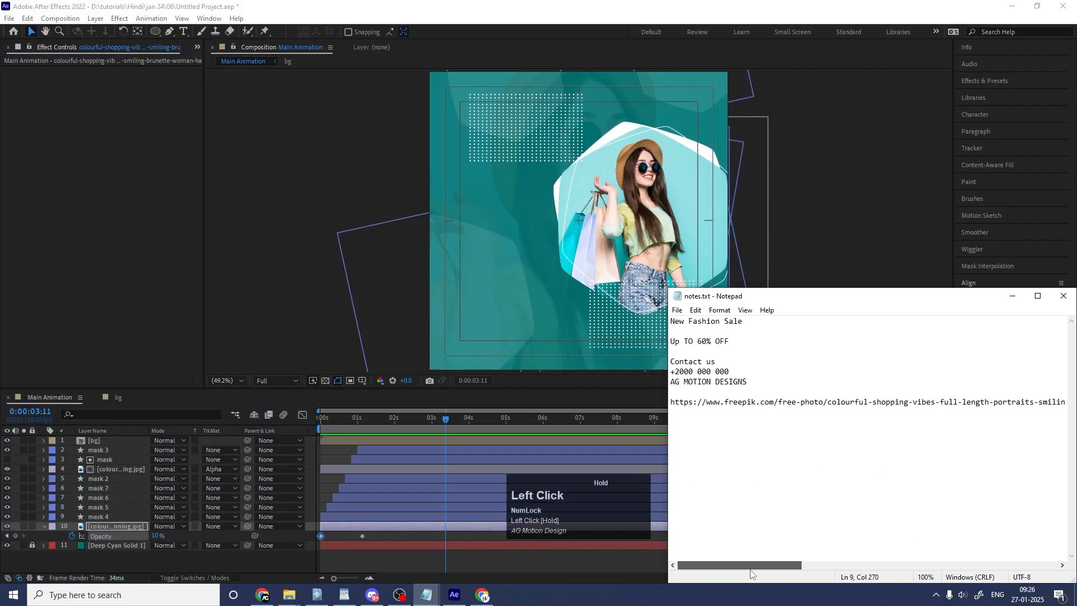
drag(746, 320, 681, 322)
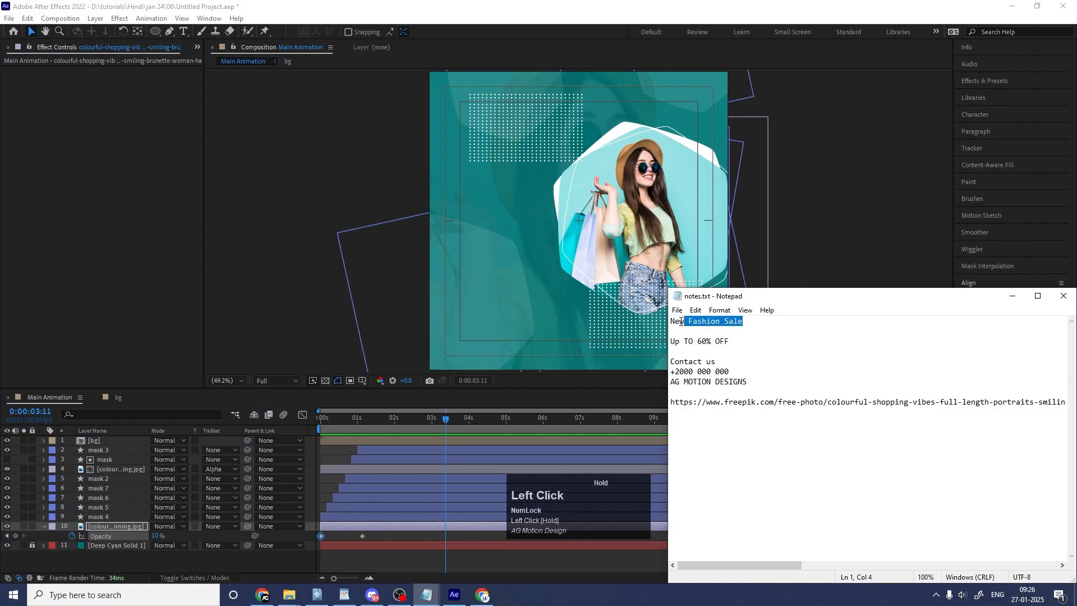
Return to After Effects and add the text "New Fashion Sale" at the composition's upper left, broken into three lines
click(384, 553)
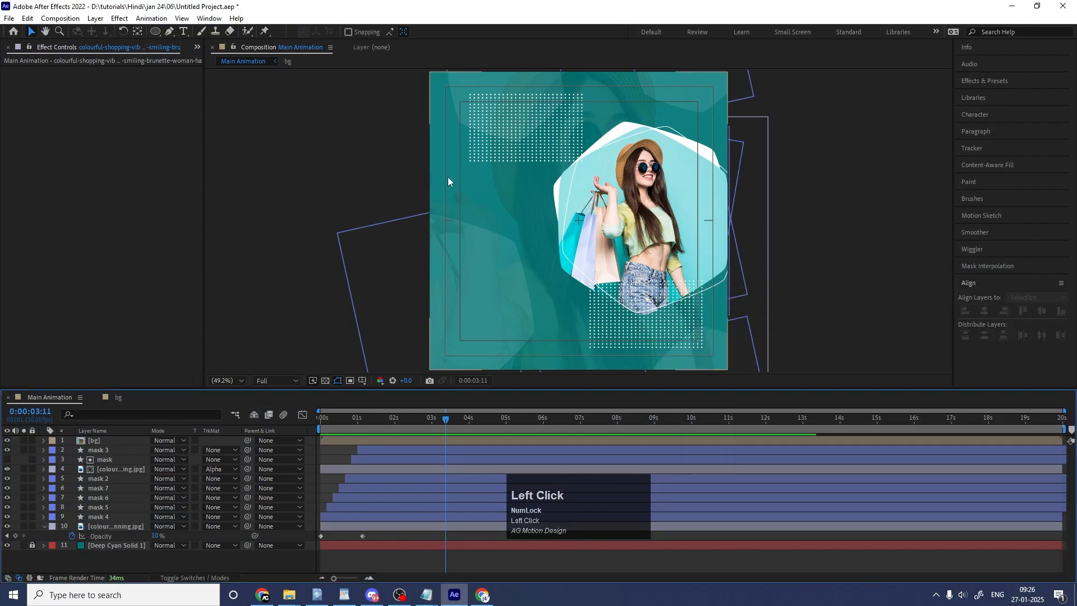
key(ctrl+t)
click(460, 139)
text(New Fashion Sale)
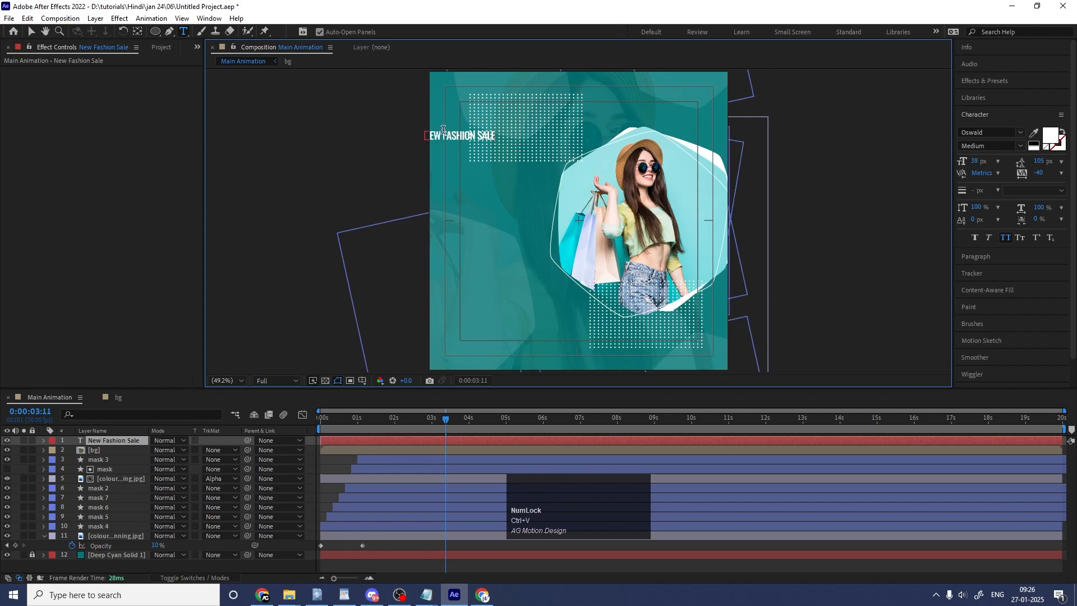
click(451, 136)
key(Return)
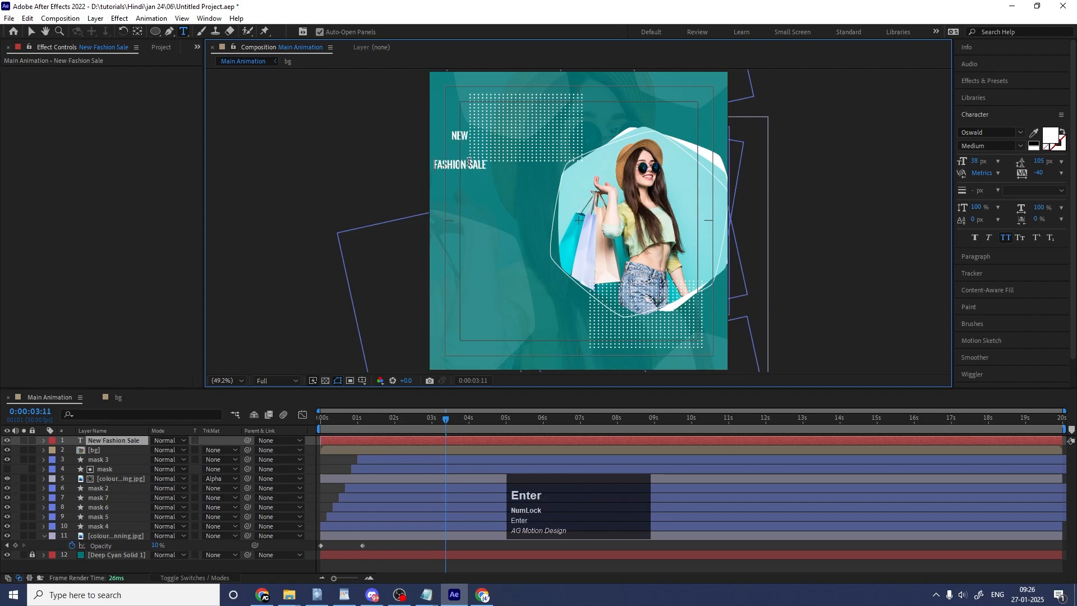
click(469, 162)
key(Return)
Tighten the leading of the whole headline and left-align its lines
key(ctrl+a)
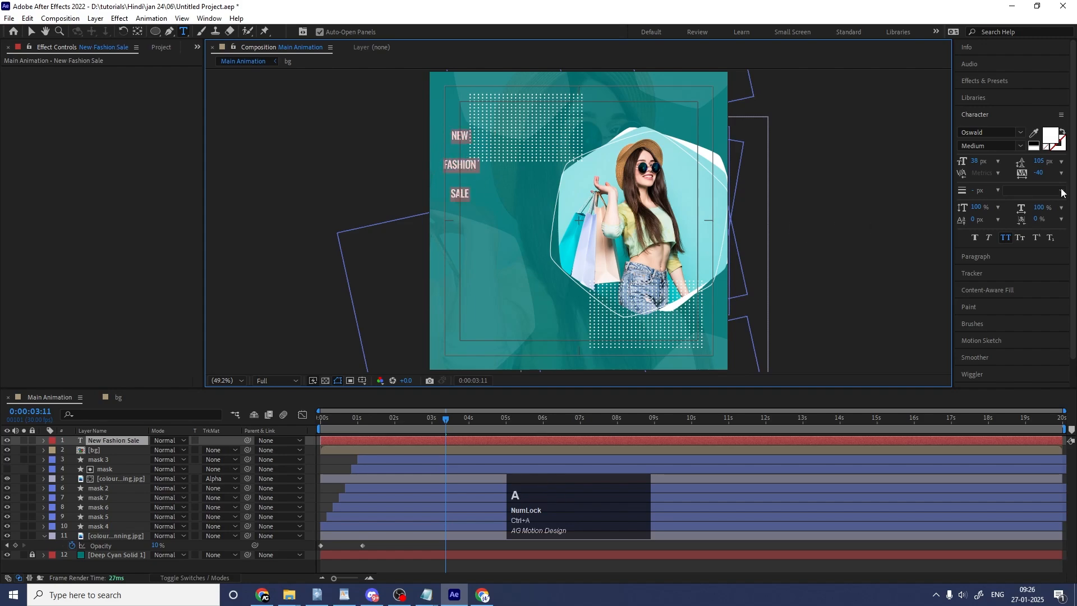
drag(1043, 163, 1016, 161)
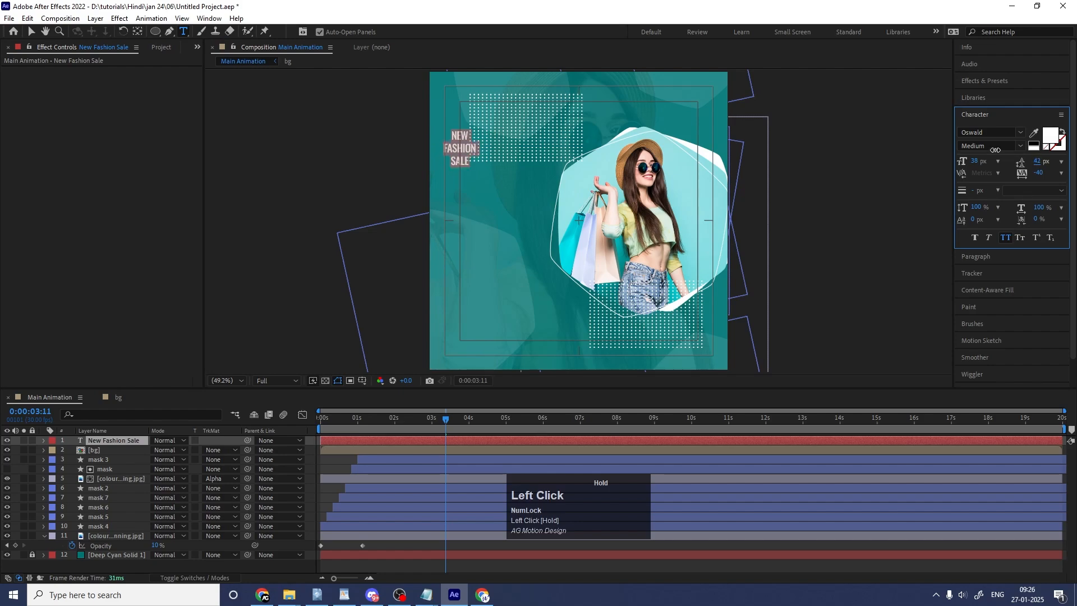
click(981, 262)
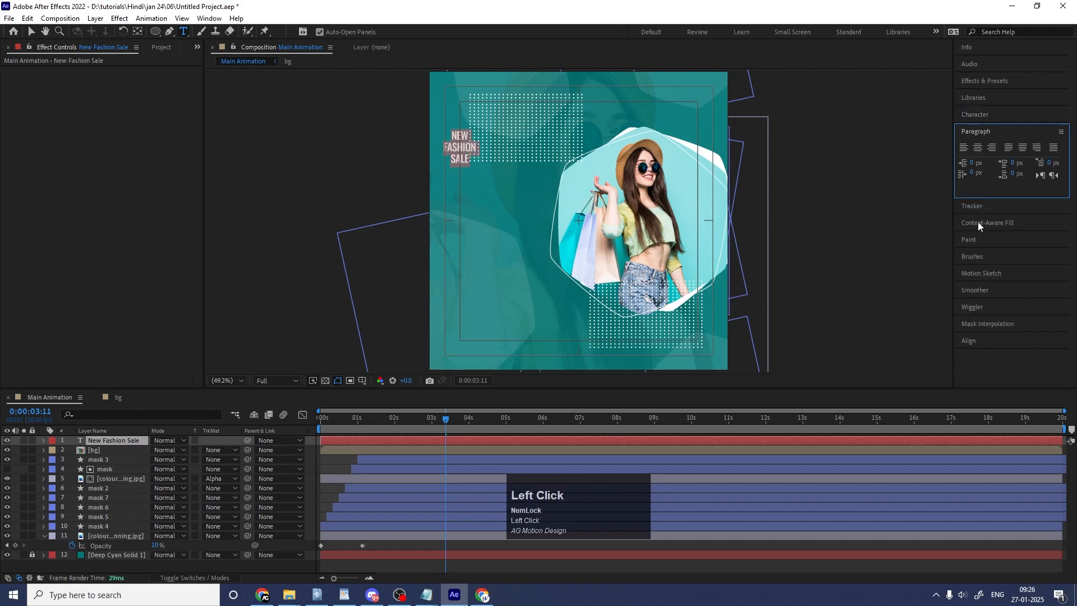
click(964, 149)
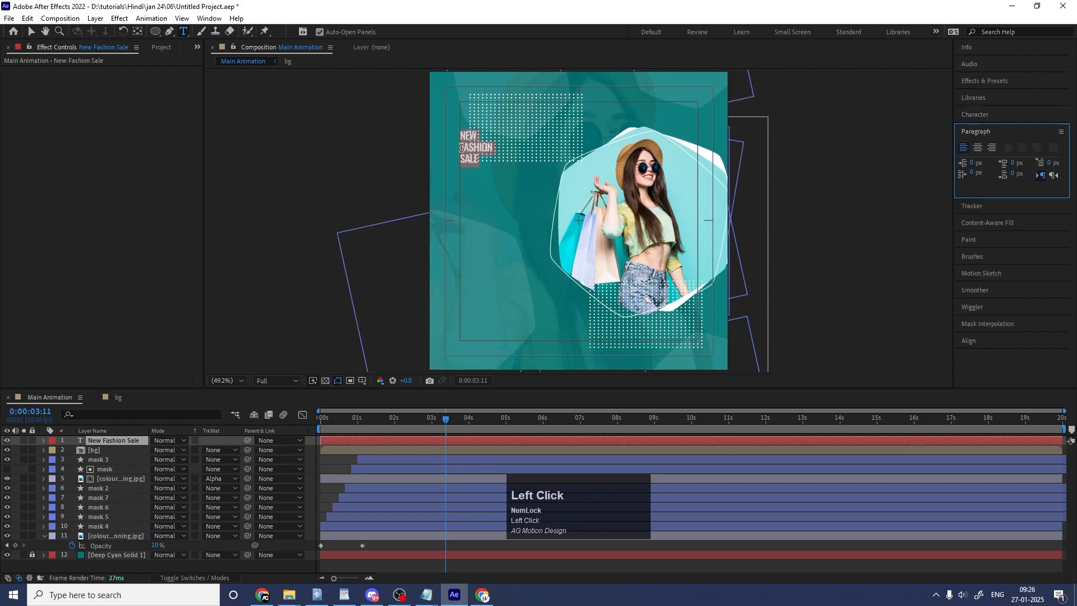
Join NEW and FASHION on one line, and set the headline to 101 px size with 92 px leading
click(461, 147)
key(BackSpace)
key(ctrl+a)
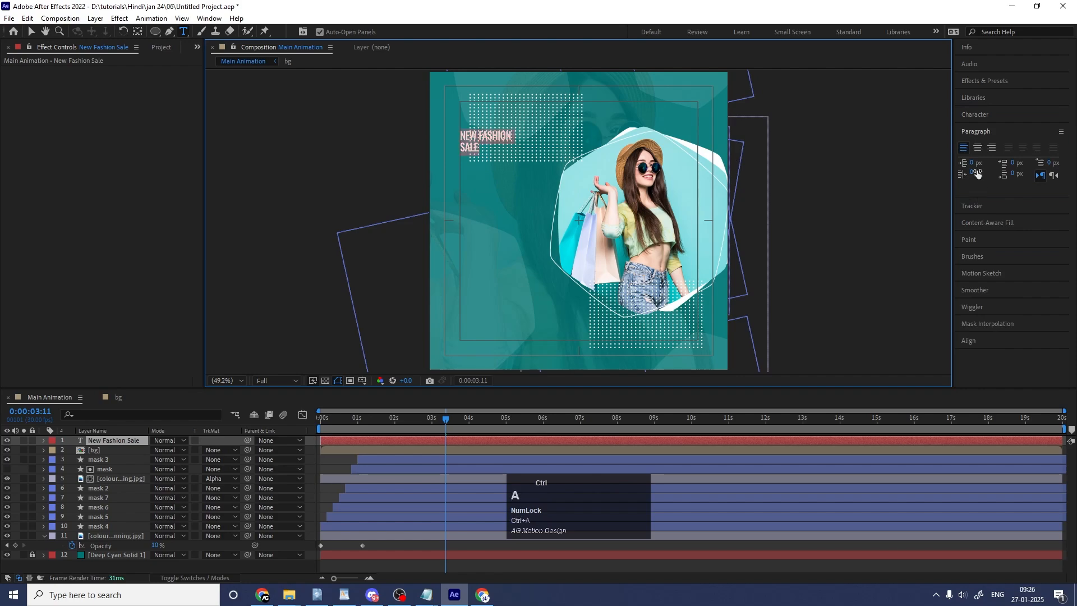
click(969, 113)
drag(976, 161, 1069, 163)
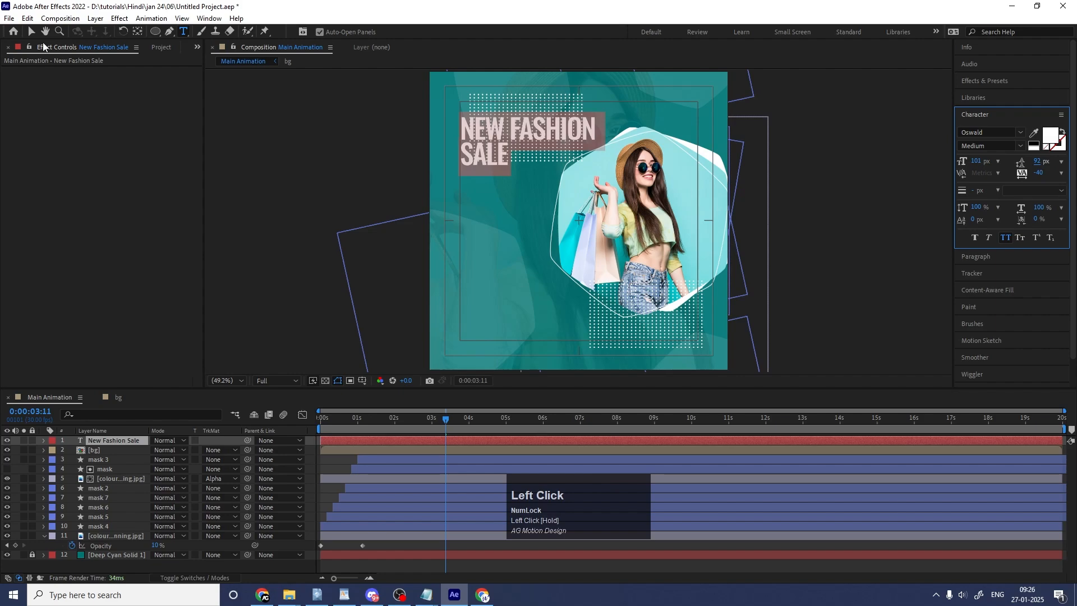
Move the headline slightly left and down to the outer safe margin, and center its anchor point
click(32, 33)
drag(502, 150, 492, 153)
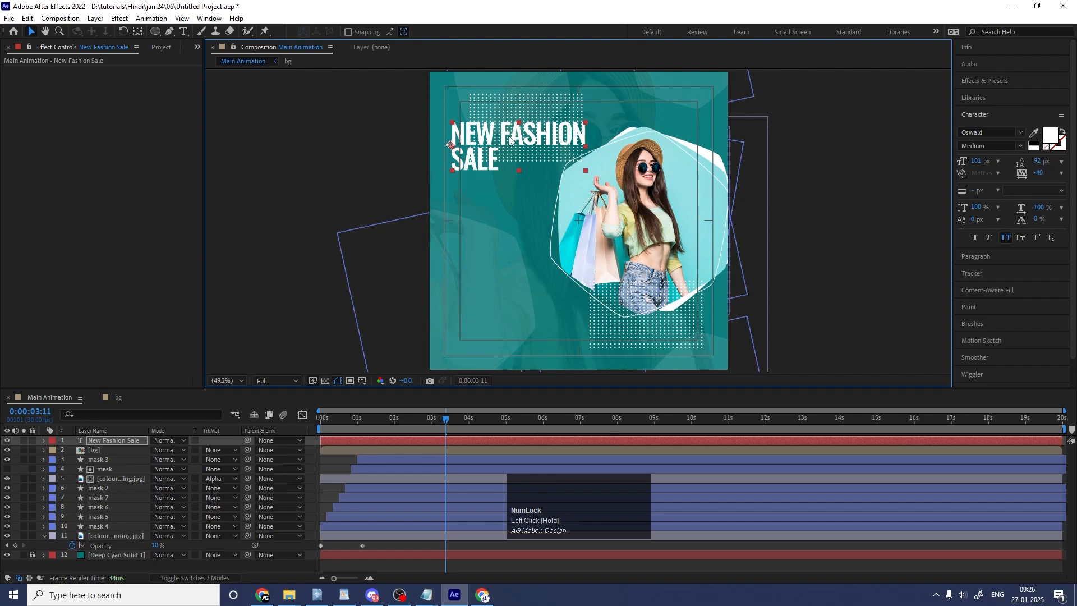
click(24, 441)
click(23, 441)
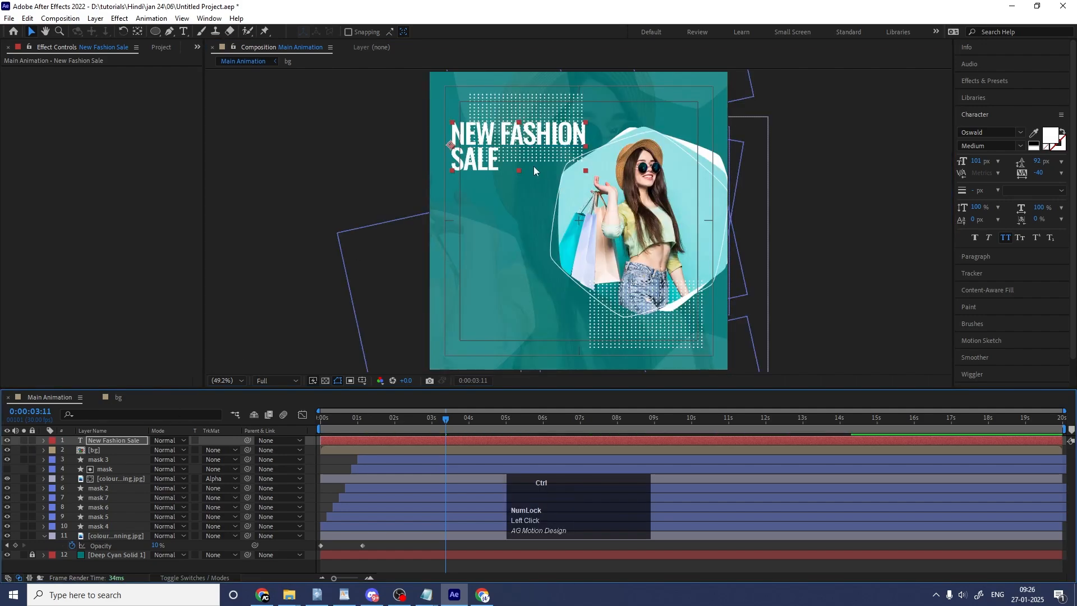
key(ctrl+alt+Page_Up)
key(ctrl+alt+Home)
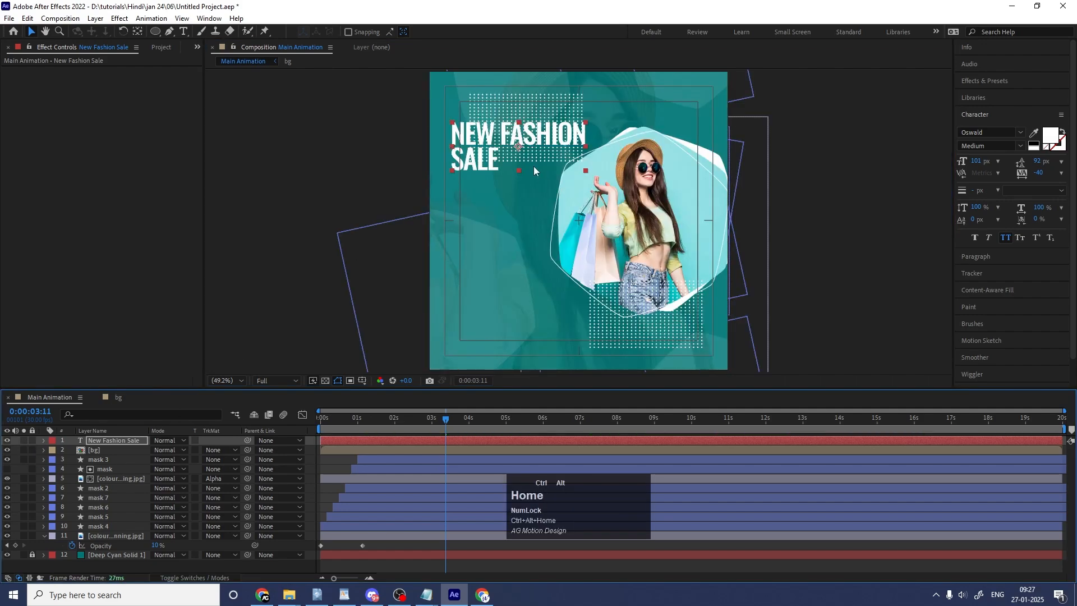
Move the headline straight down to mid-height beside the photo, and break the text after NEW onto a new line
click(330, 464)
drag(496, 147, 490, 229)
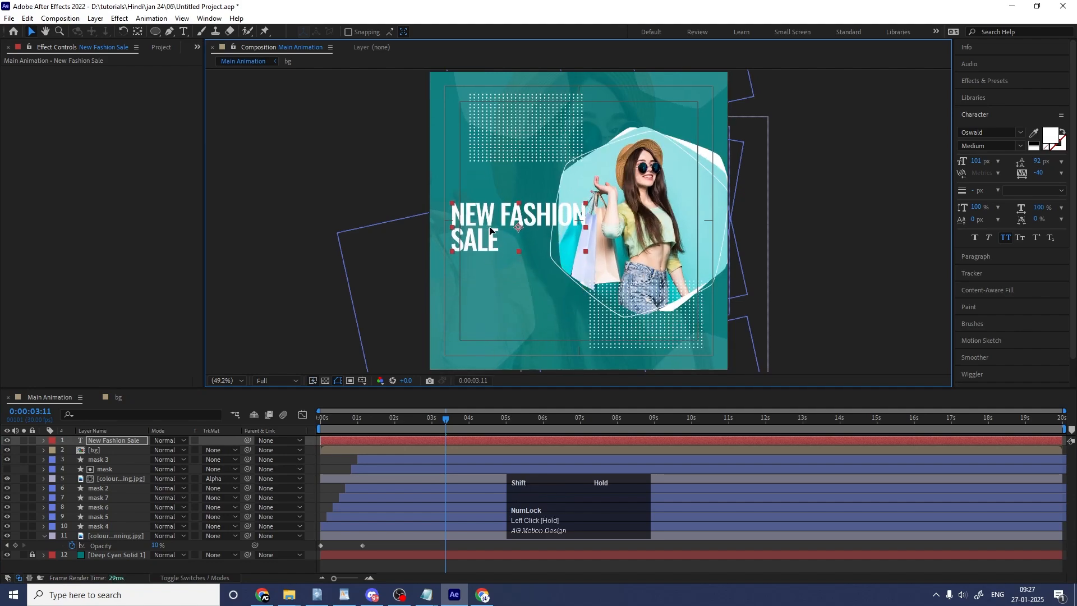
key(ctrl+t)
click(499, 209)
key(Return)
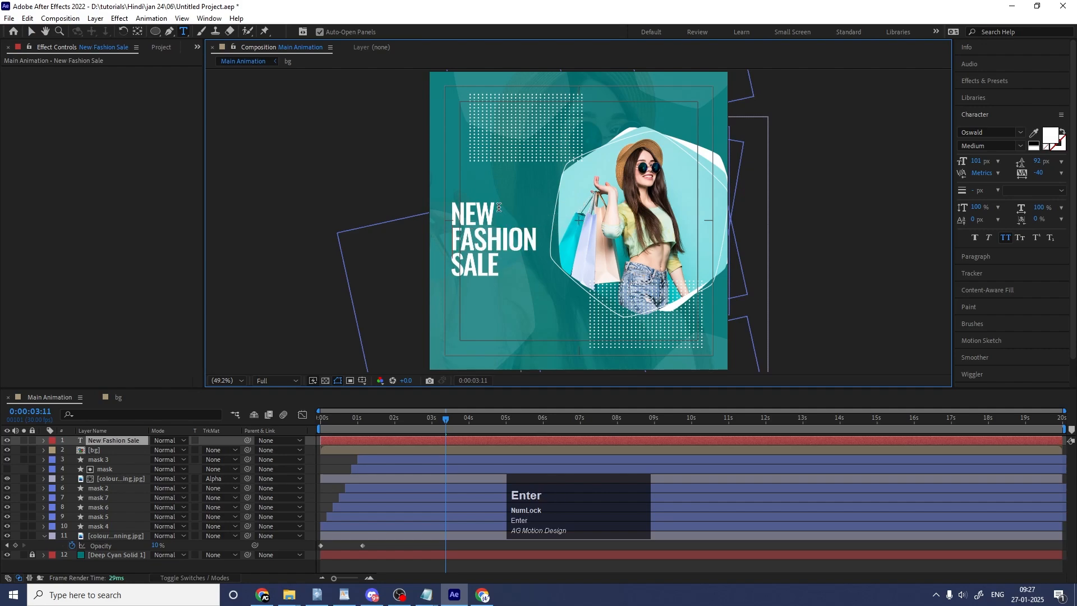
Set the headline to 166 px size with 138 px leading, and center its anchor point on the enlarged text
key(ctrl+a)
click(982, 157)
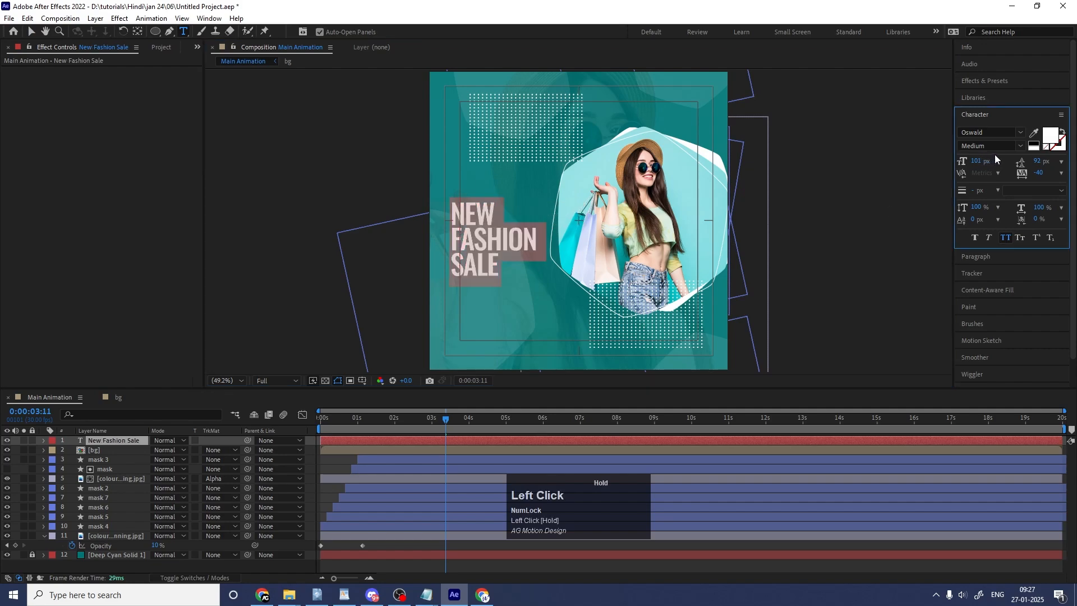
drag(985, 161, 1014, 155)
drag(1049, 162, 1065, 162)
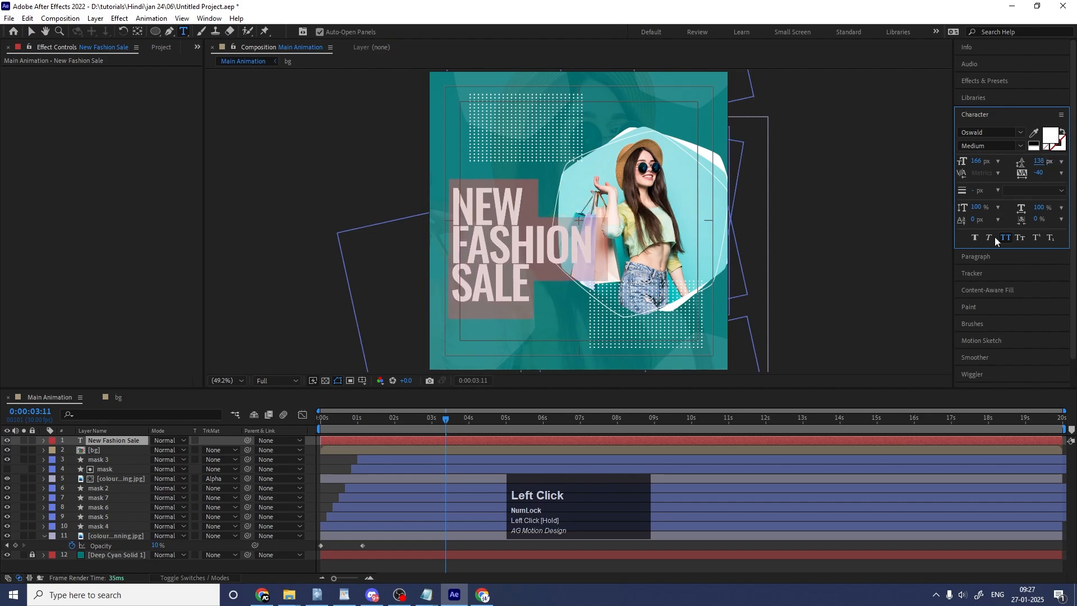
click(31, 32)
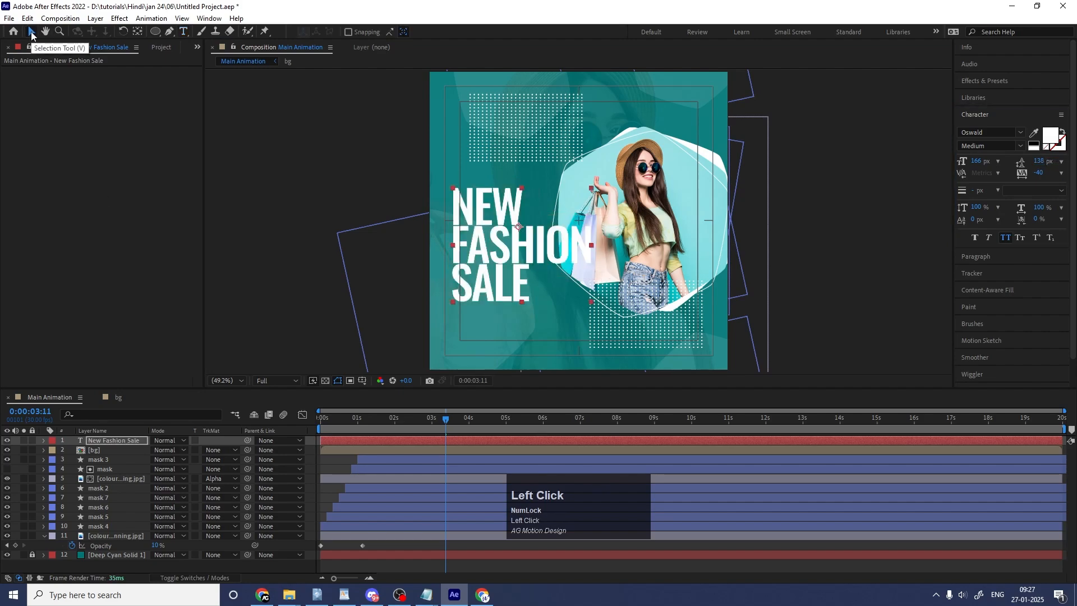
key(ctrl+alt+Home)
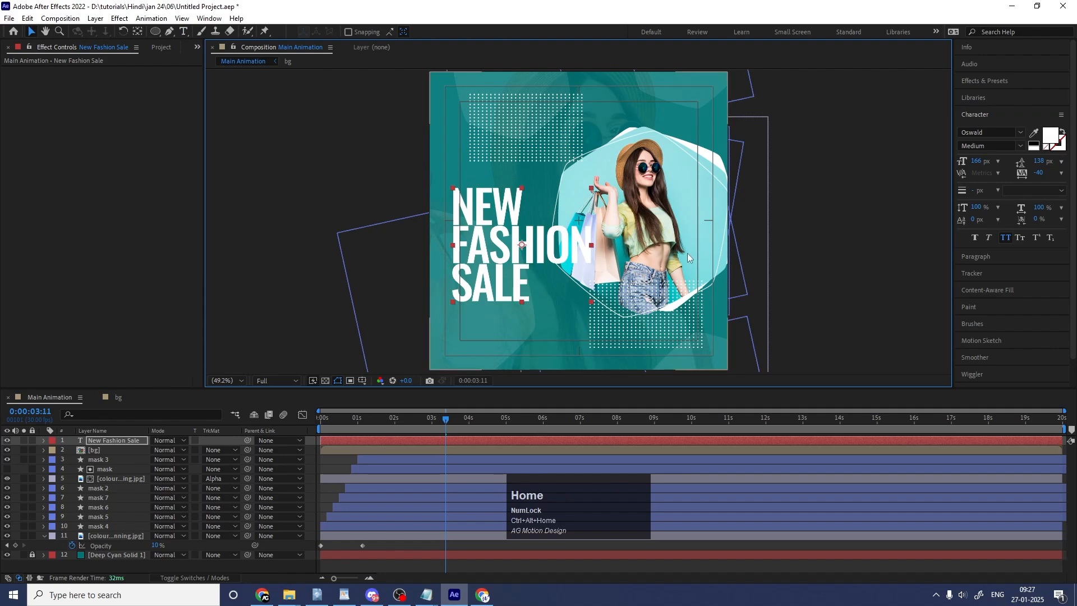
Center the headline vertically in the composition
scroll(1006, 312, down, 1)
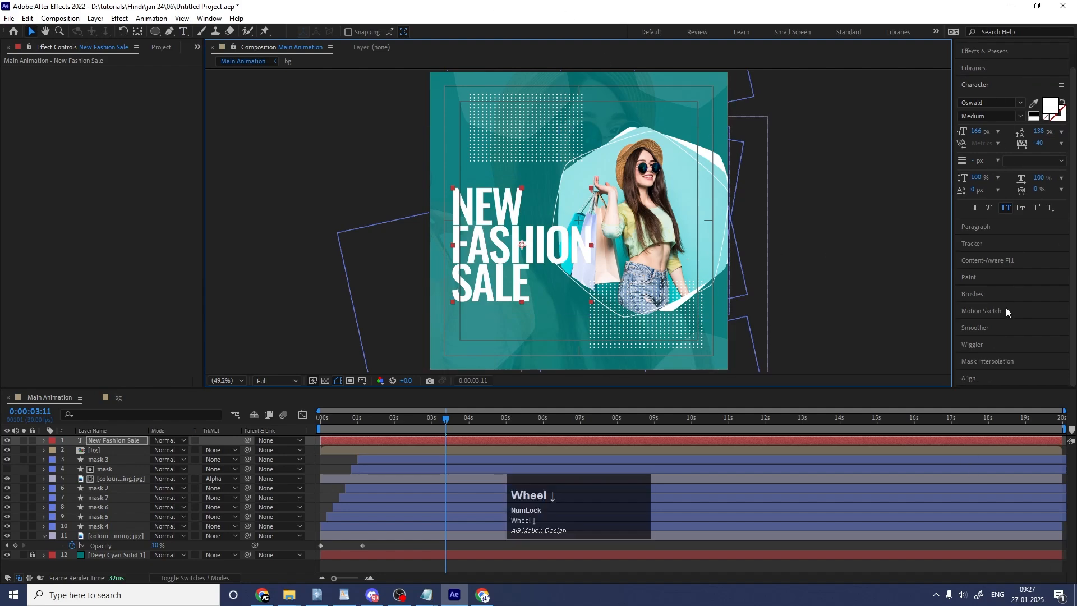
click(982, 375)
click(1037, 313)
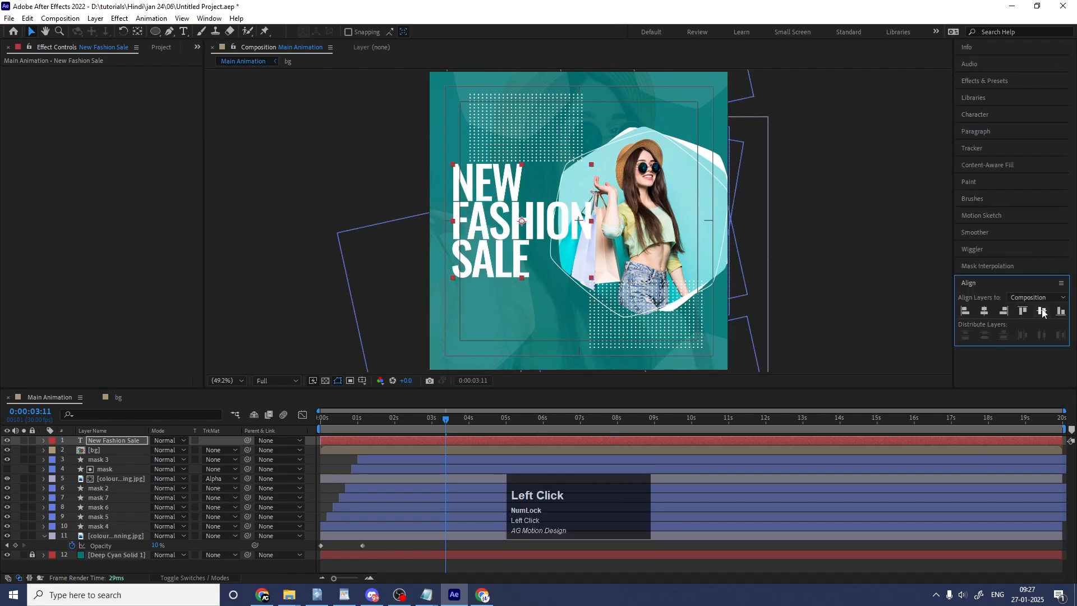
click(331, 469)
Duplicate the headline layer, and scale the lower copy to 297% so it spreads over the whole composition
click(337, 440)
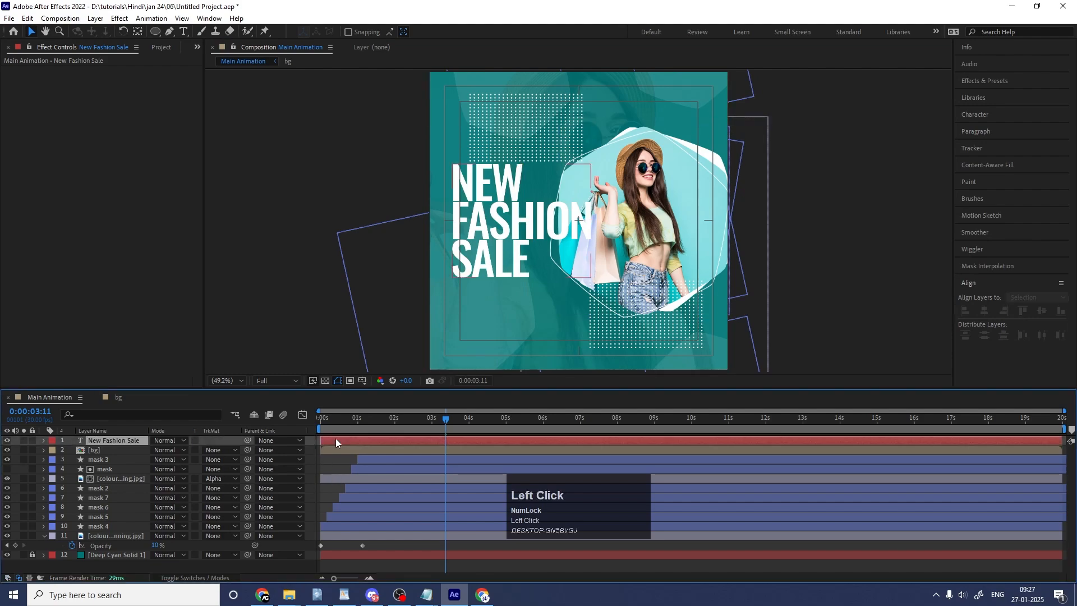
key(ctrl+d)
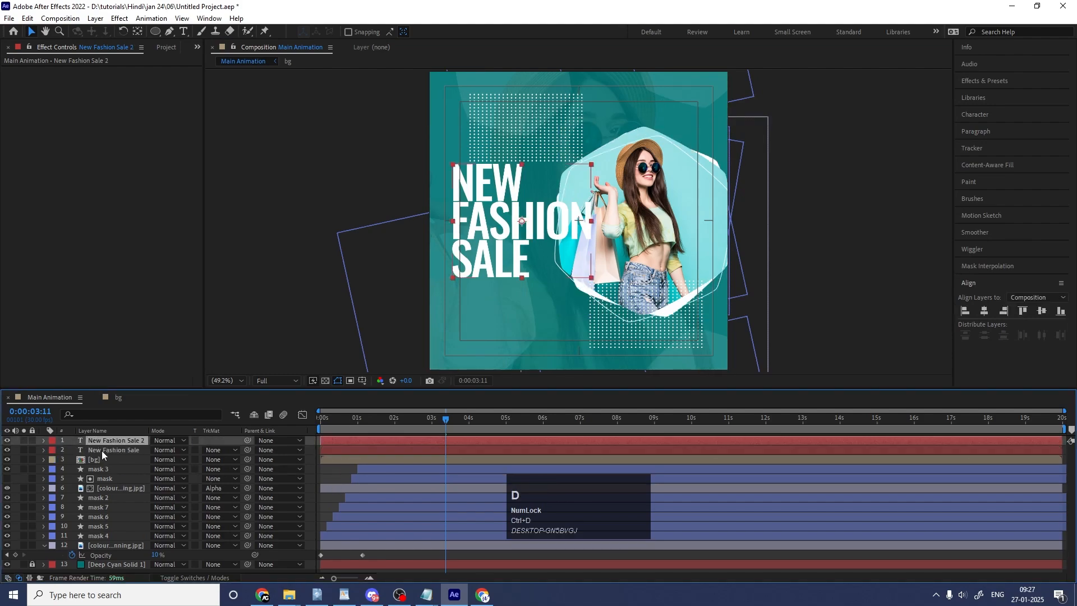
click(102, 450)
key(s)
drag(160, 460, 618, 241)
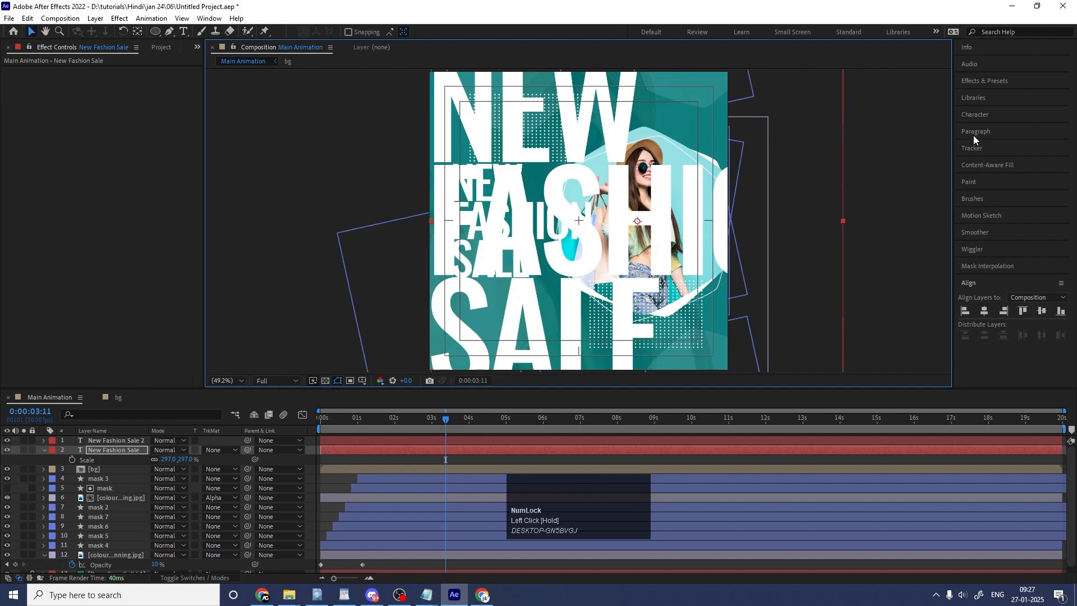
Give the enlarged headline a white 0.2 px outline without fill, and place its layer directly above the Deep Cyan solid
click(976, 117)
click(1048, 149)
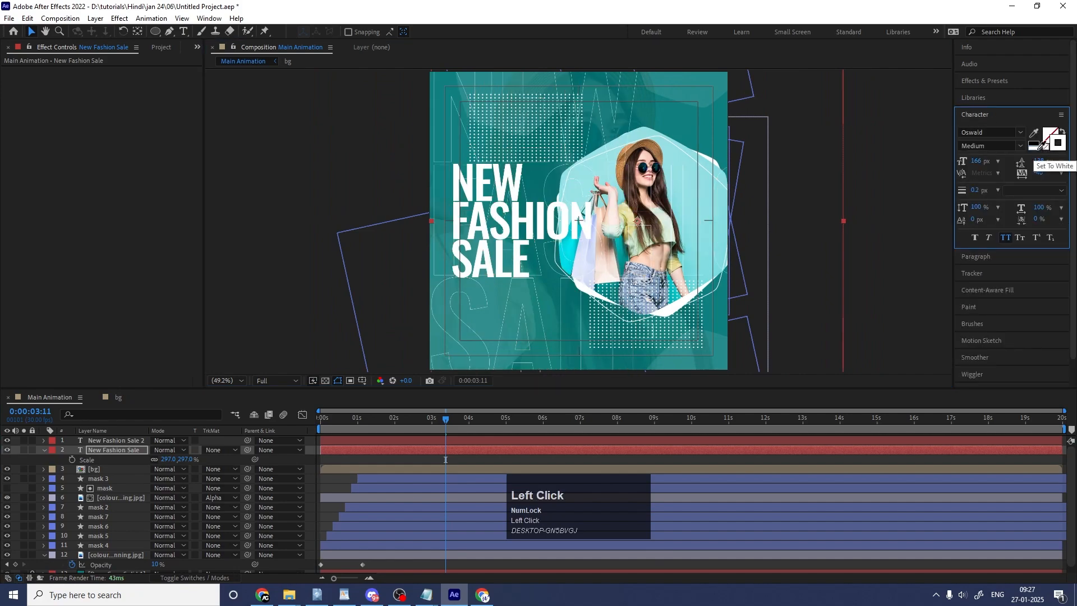
drag(117, 554, 142, 558)
scroll(142, 558, down, 1)
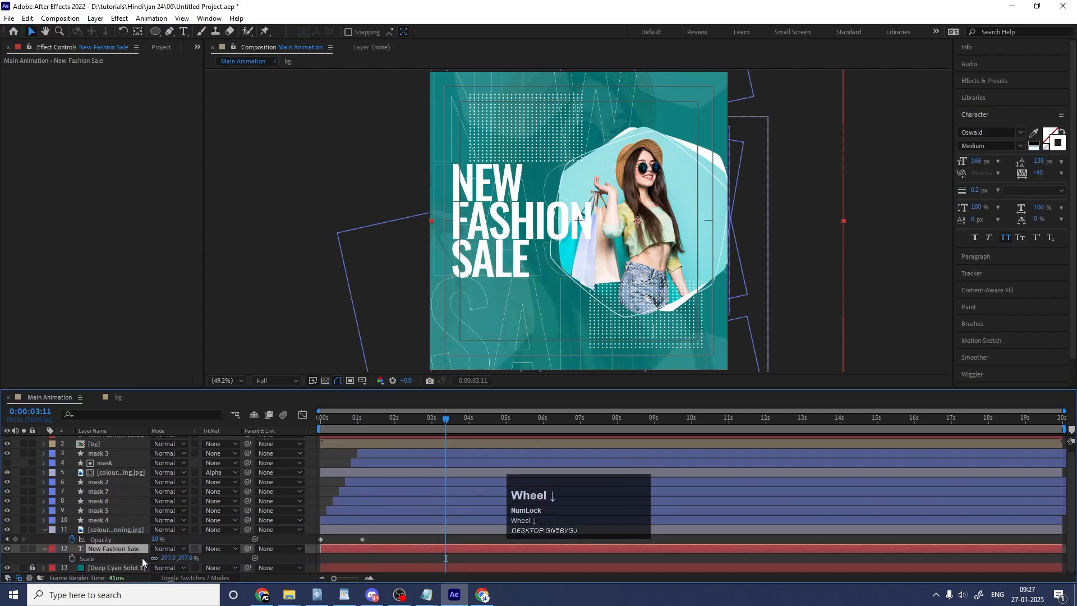
click(45, 529)
click(43, 545)
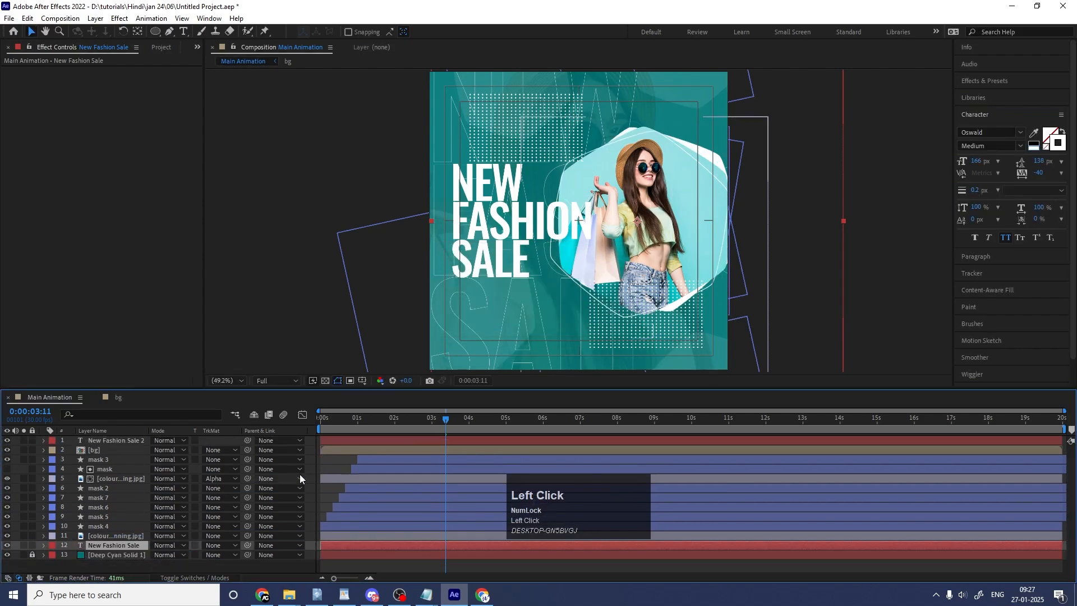
Play the animation from the start in an enlarged preview to check the headline and outlined background text
key(space)
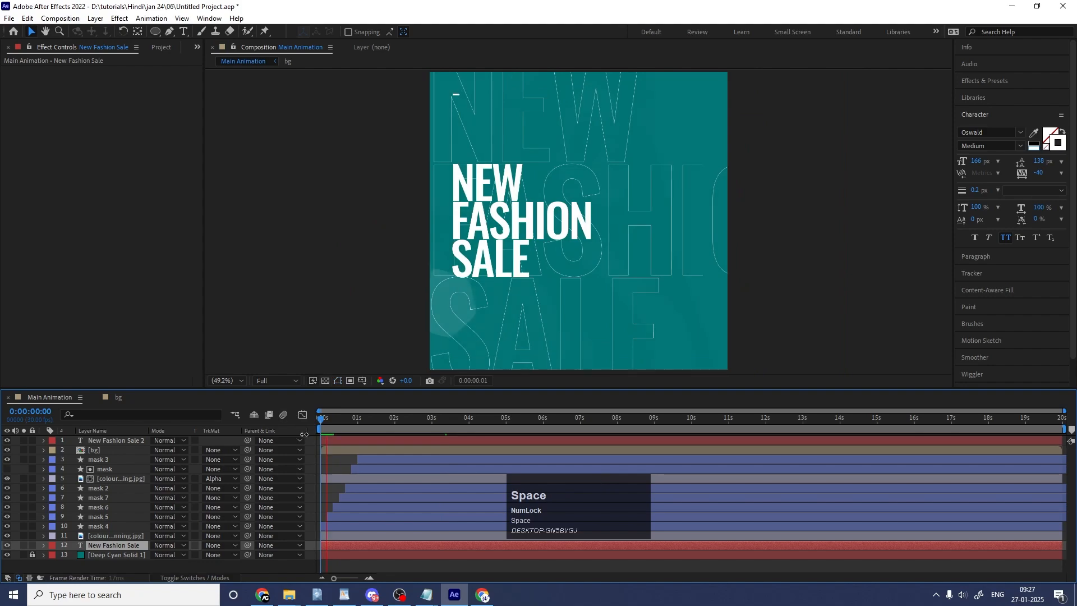
key(grave)
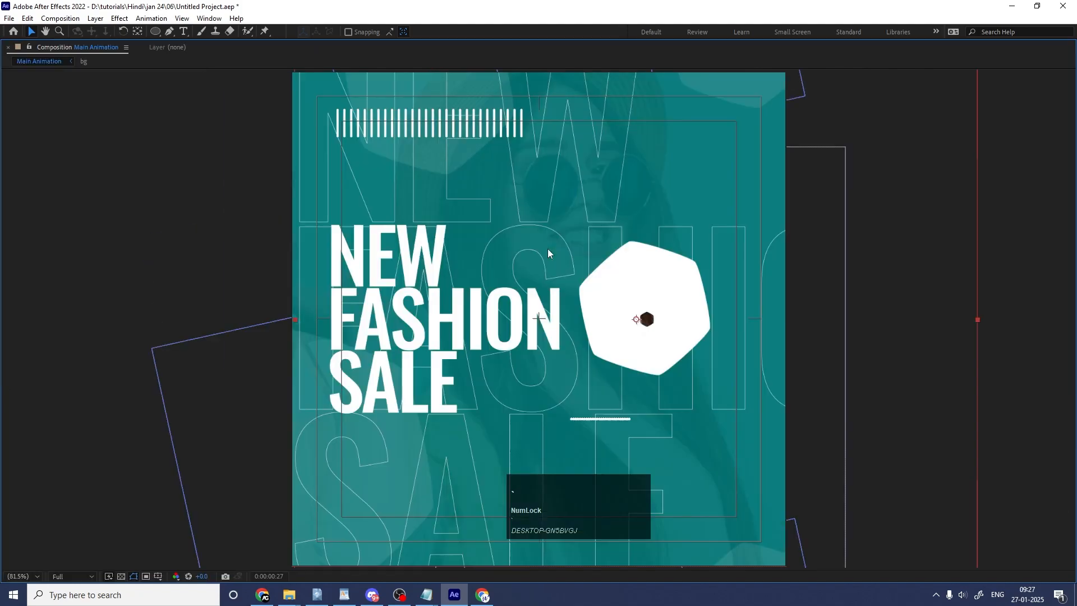
key(space)
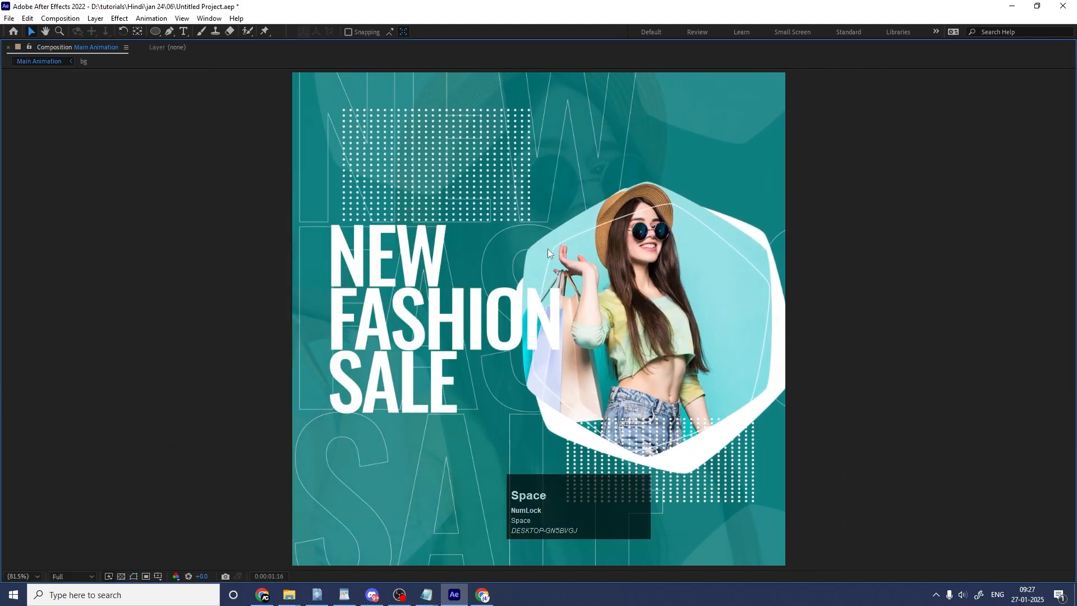
key(grave)
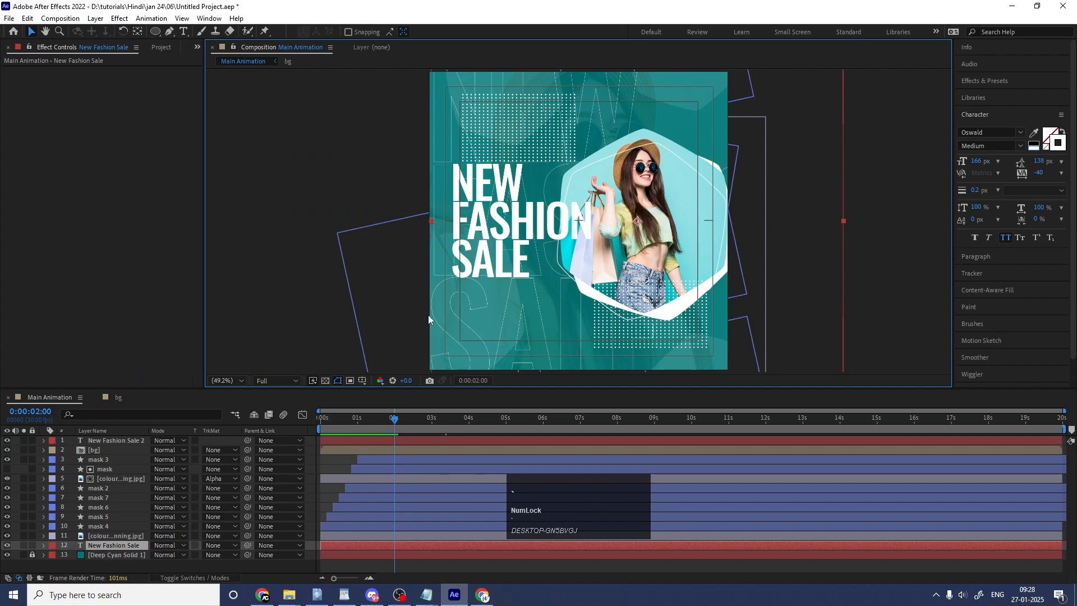
Apply a Drop Shadow effect to the small headline, and sample a teal from the composition as its shadow color
click(332, 444)
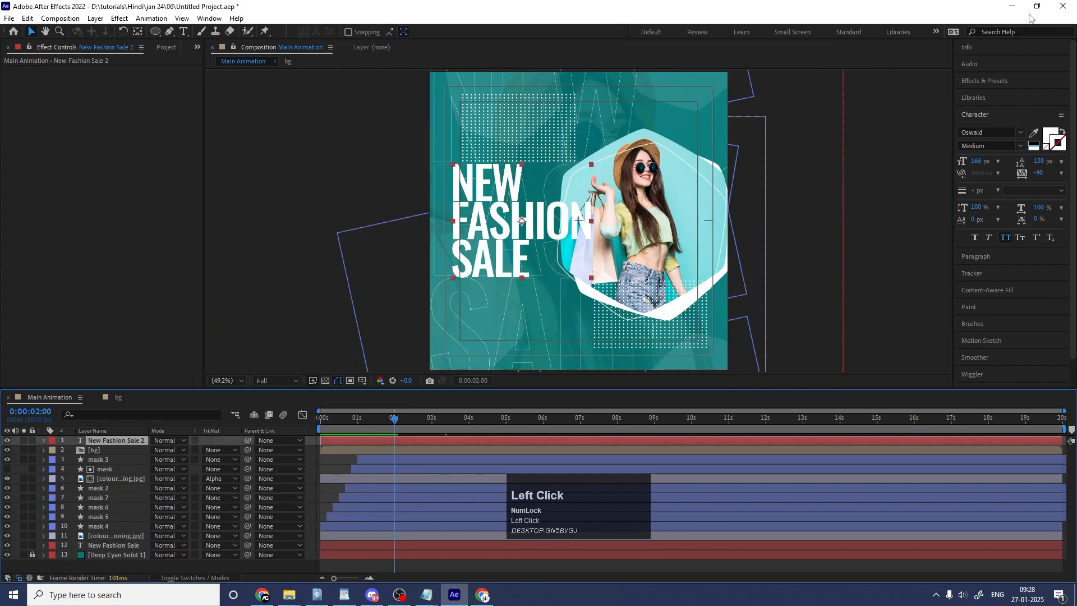
click(986, 81)
click(996, 95)
text(drop)
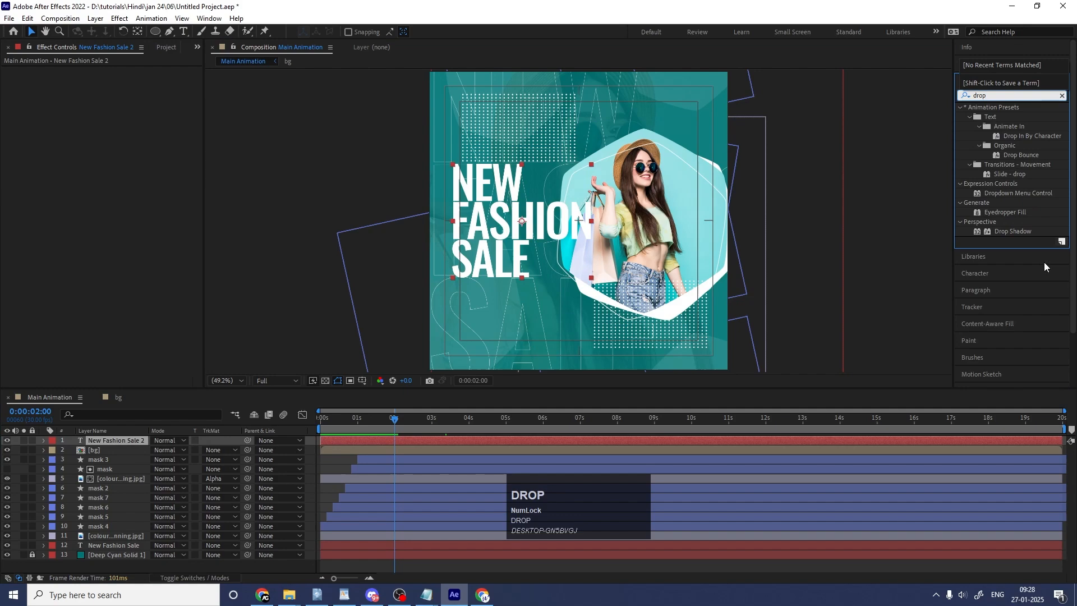
double_click(1006, 231)
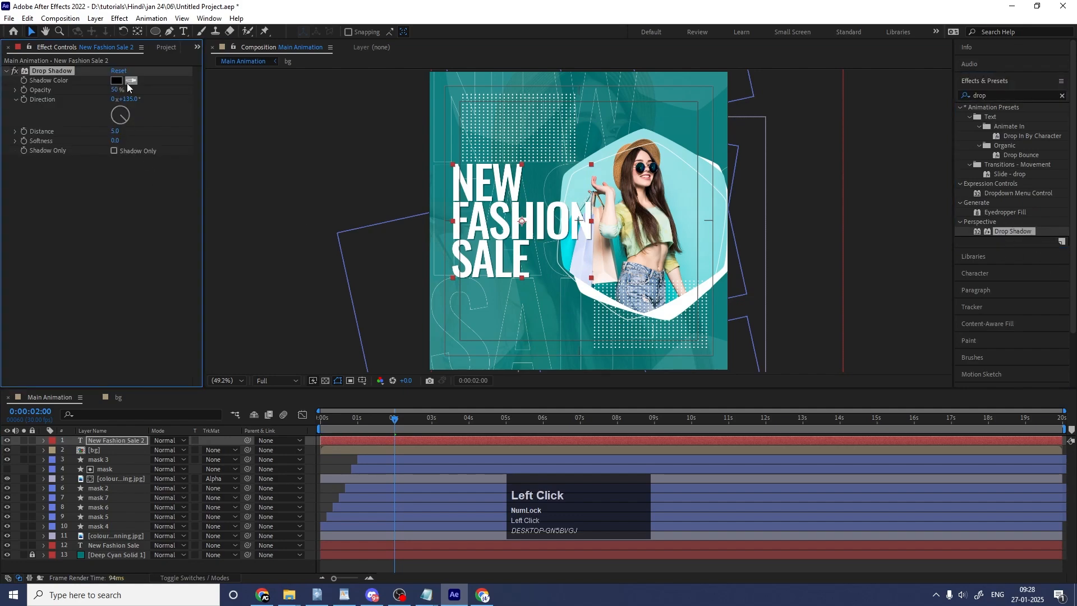
click(130, 79)
click(622, 260)
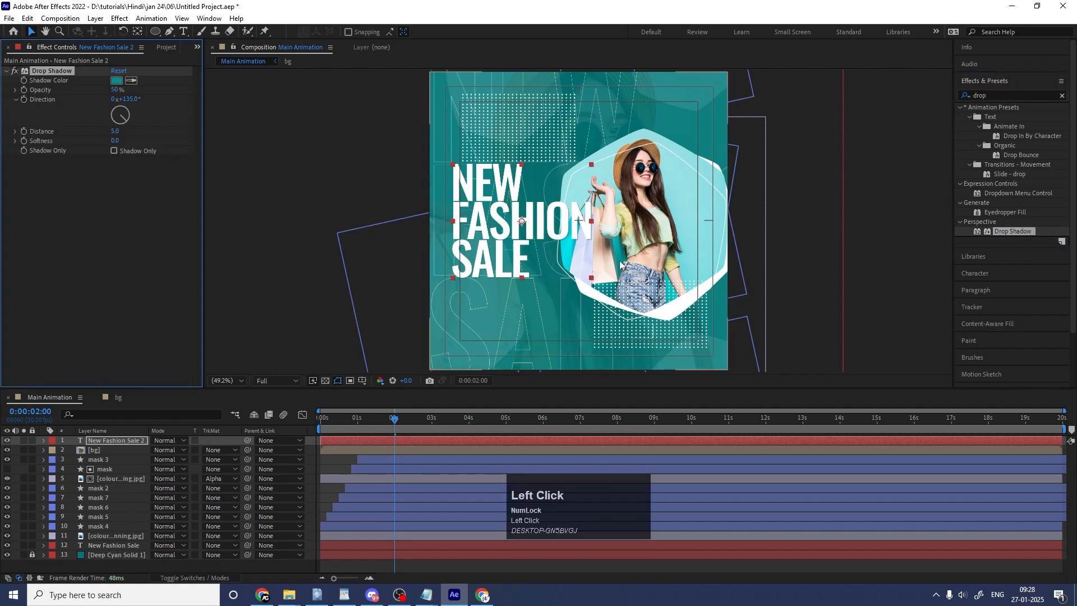
Set the headline's drop shadow to distance 20, softness 200 and 100% opacity
click(115, 130)
key(Return)
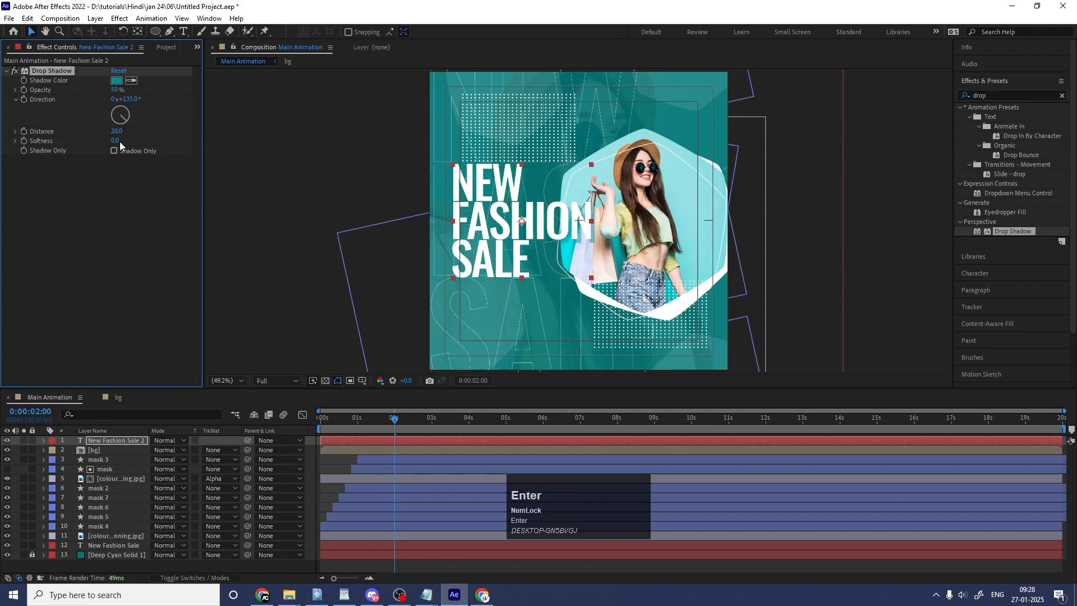
click(113, 141)
text(10)
key(Return)
click(115, 141)
text(200)
key(Return)
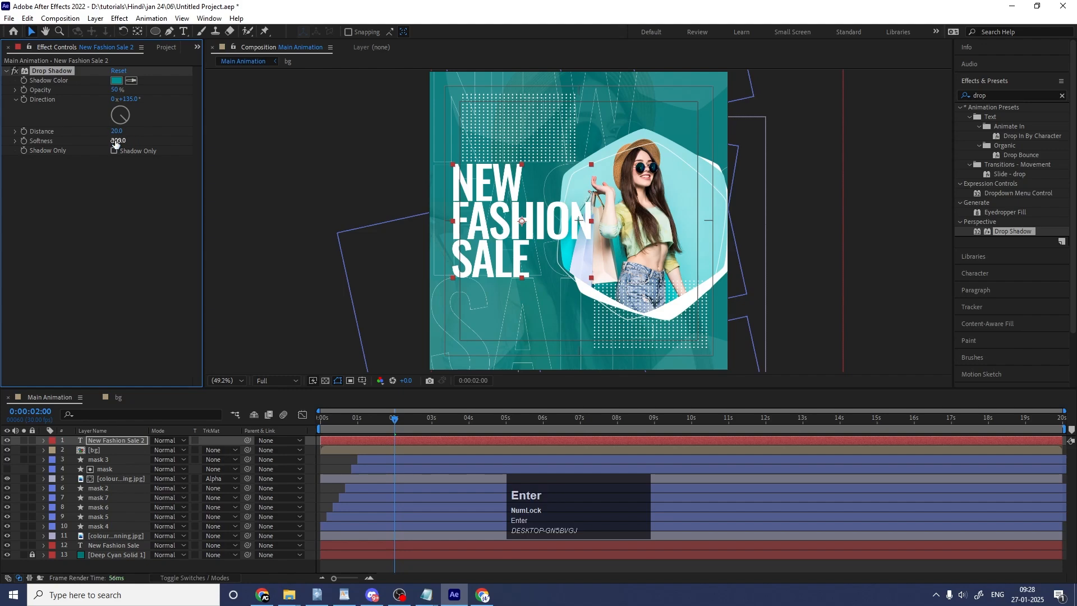
drag(115, 90, 321, 97)
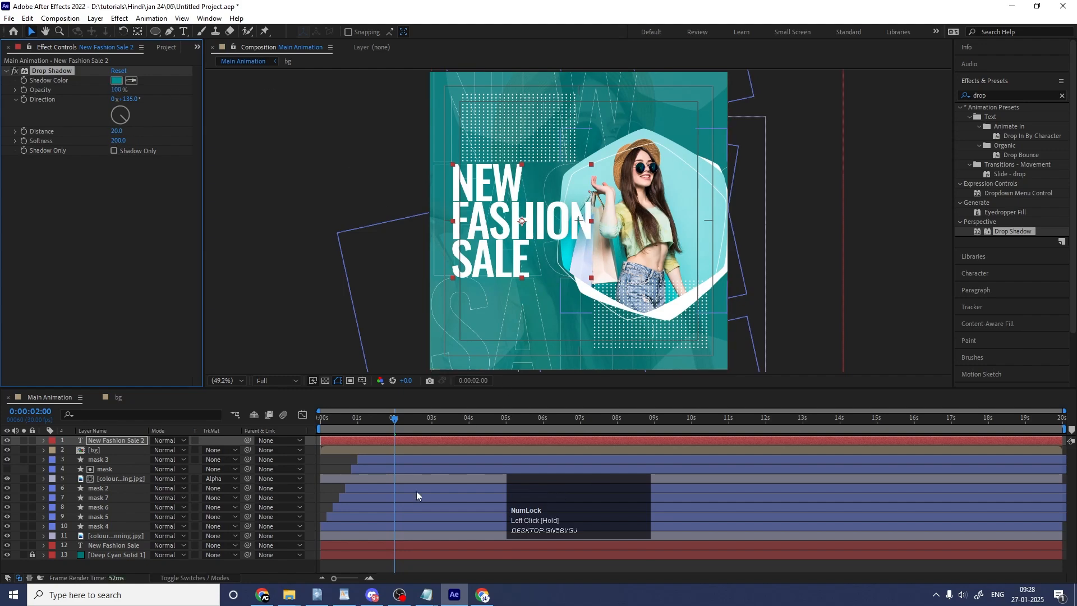
Copy the "Up TO 60% OFF" line from notes.txt in Notepad, and return to After Effects
click(428, 593)
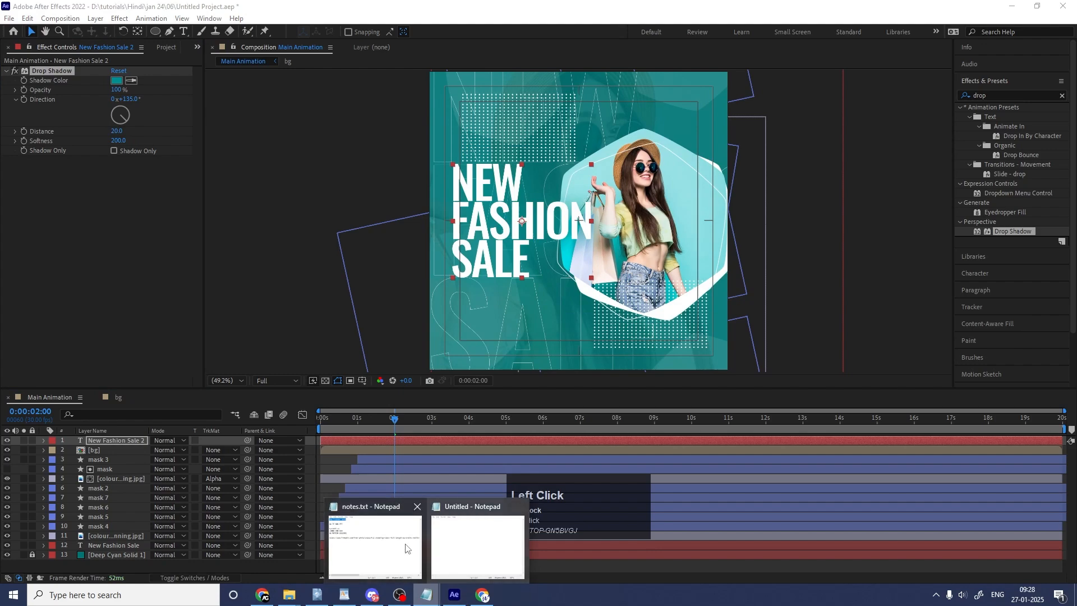
click(375, 542)
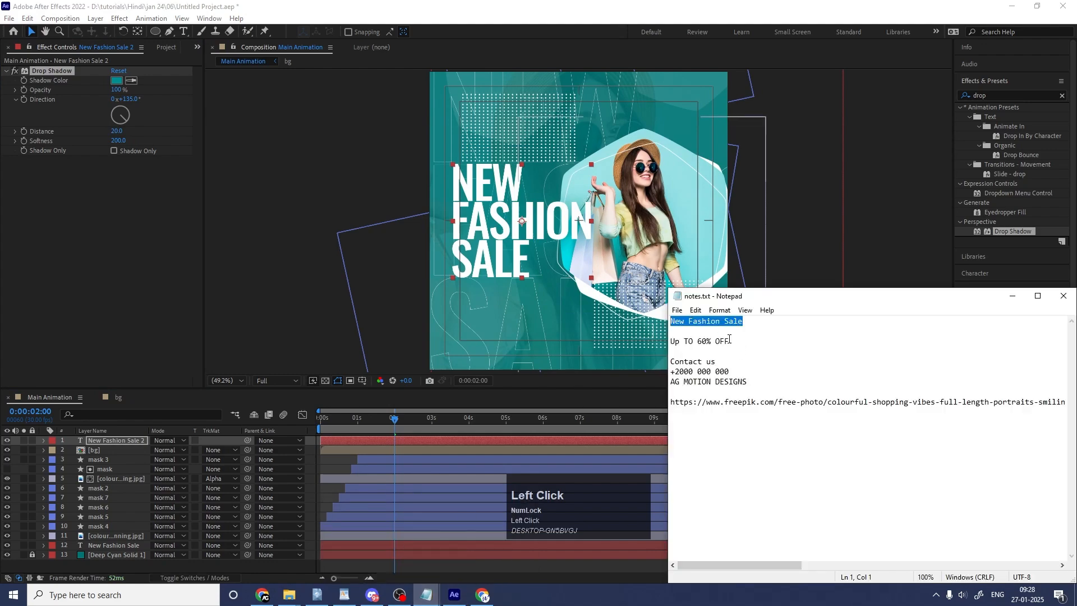
drag(729, 341, 669, 341)
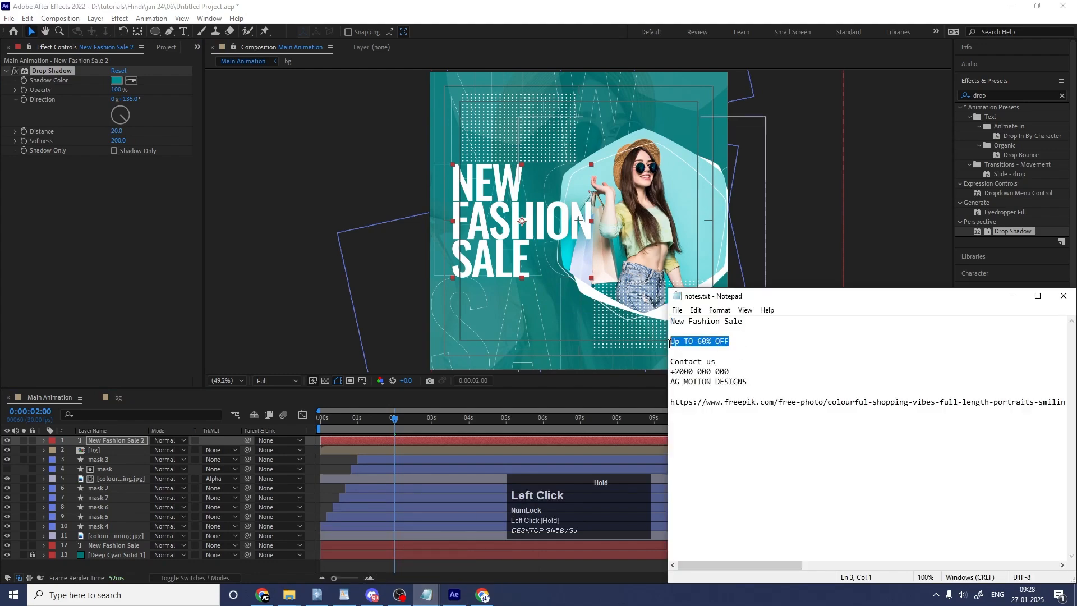
click(1011, 298)
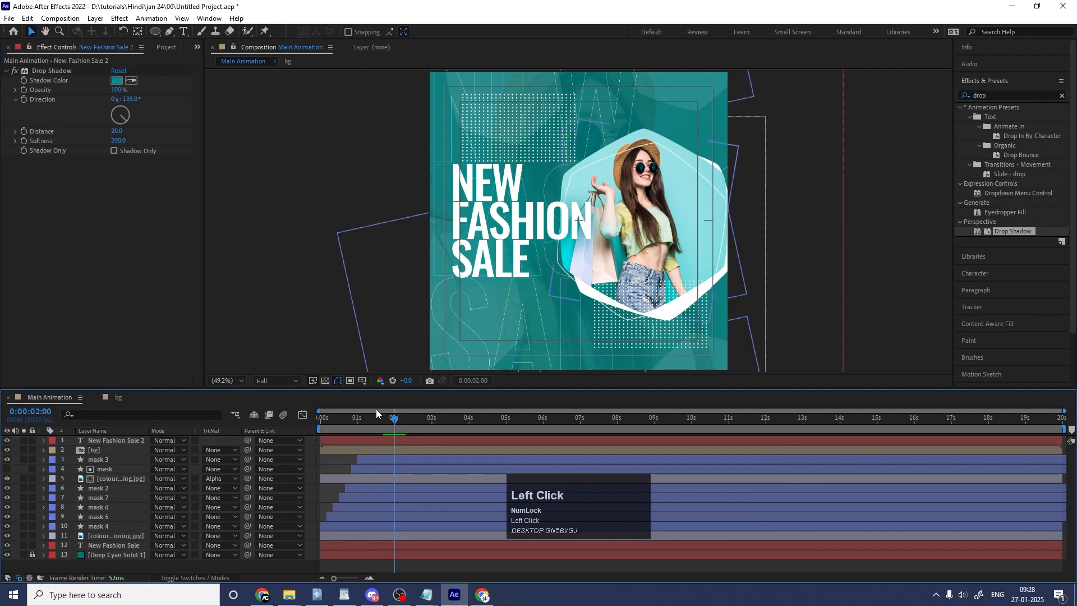
Duplicate the headline, move the copy straight down below it, and replace its text with "Up TO 60% OFF"
click(481, 249)
key(ctrl+d)
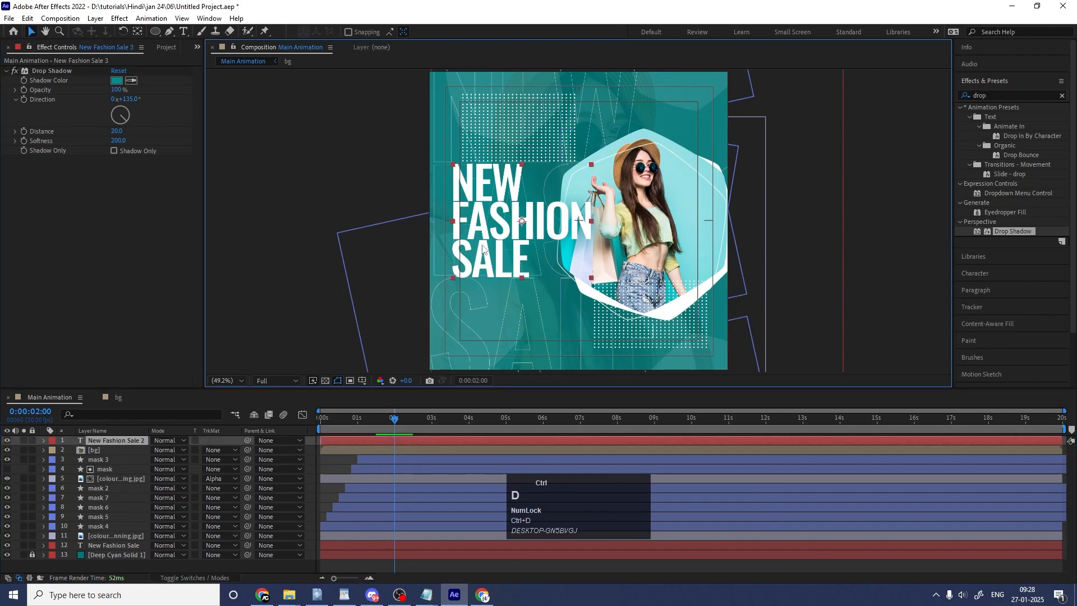
drag(482, 245, 487, 341)
double_click(477, 319)
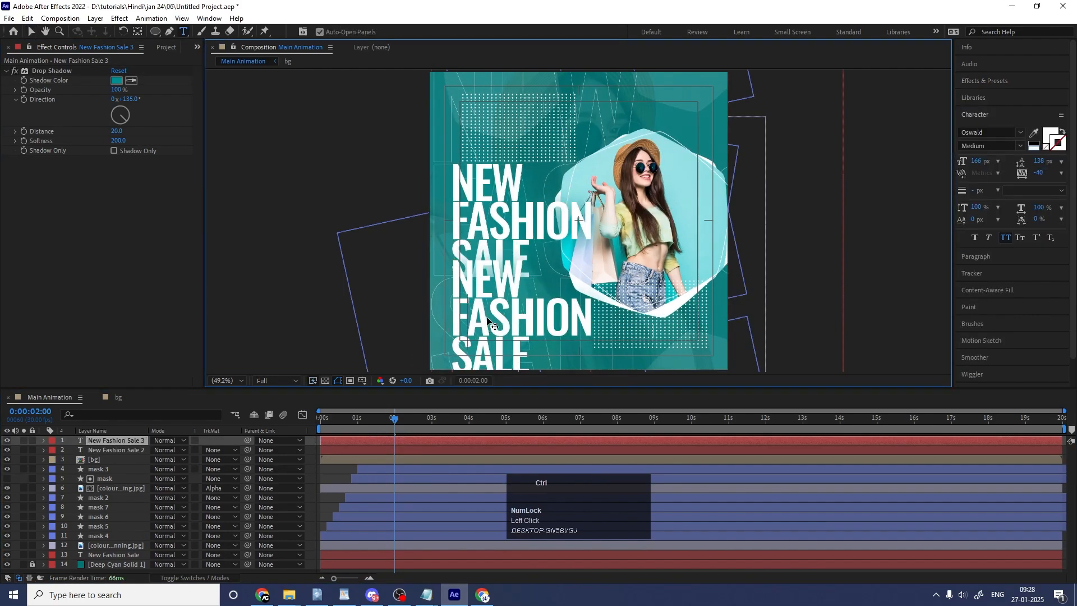
key(ctrl+a)
text(Up TO 60% OFF)
Reduce the "Up TO 60% OFF" text to 59 px
key(ctrl+a)
click(963, 161)
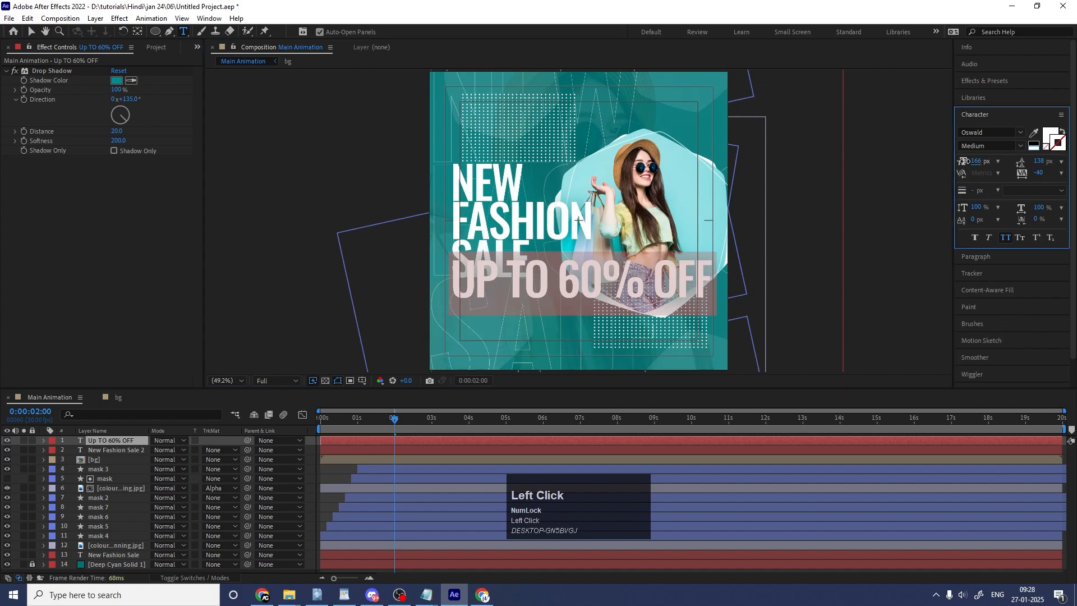
drag(963, 161, 915, 162)
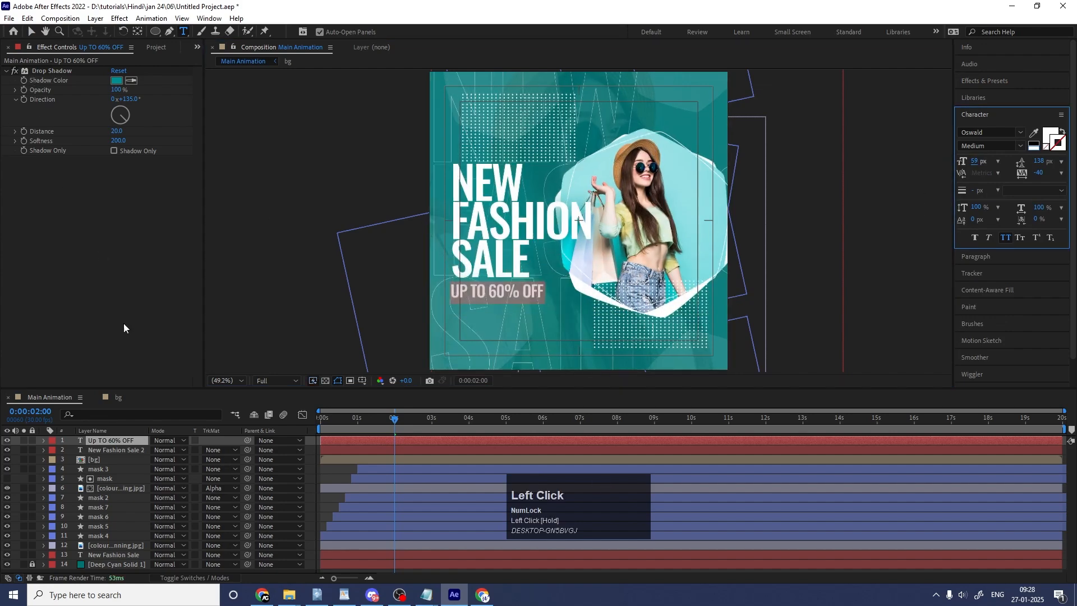
Align the left edges of the headline and the "Up TO 60% OFF" line to each other
shift+click(333, 449)
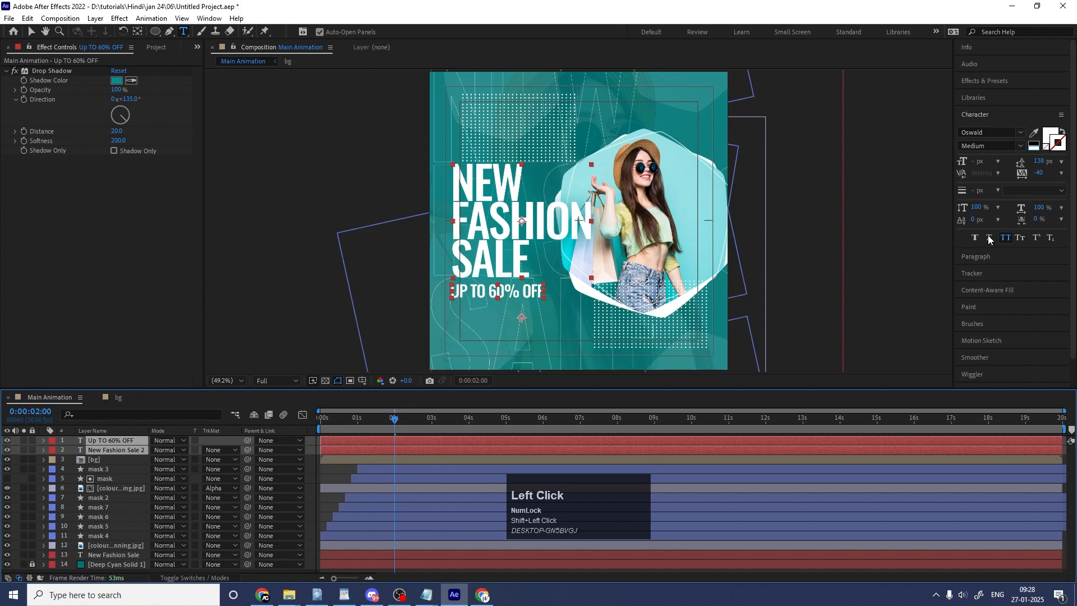
scroll(981, 340, down, 3)
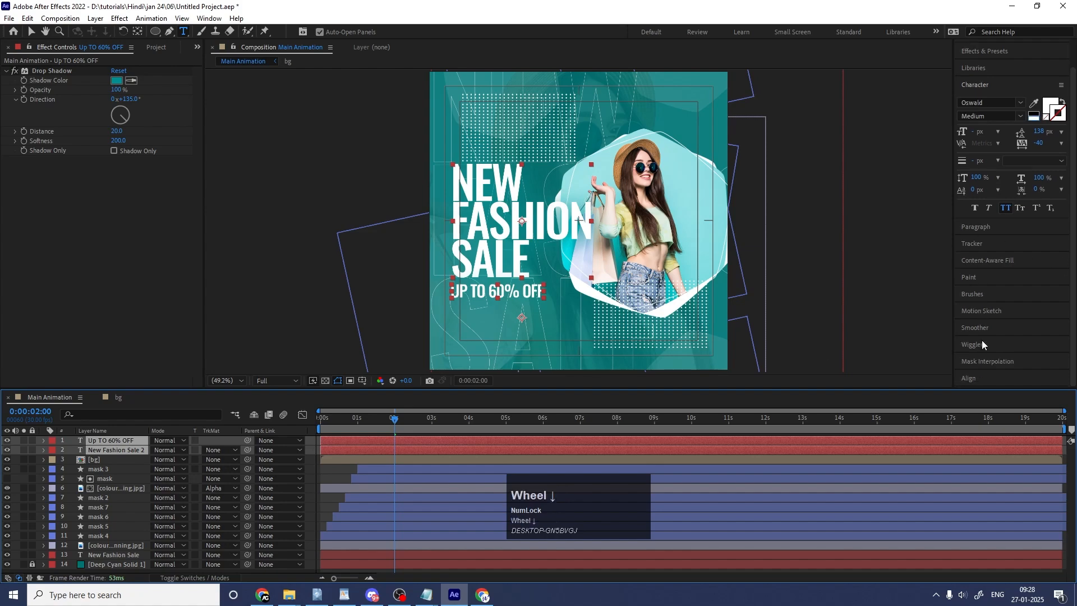
click(980, 375)
click(963, 313)
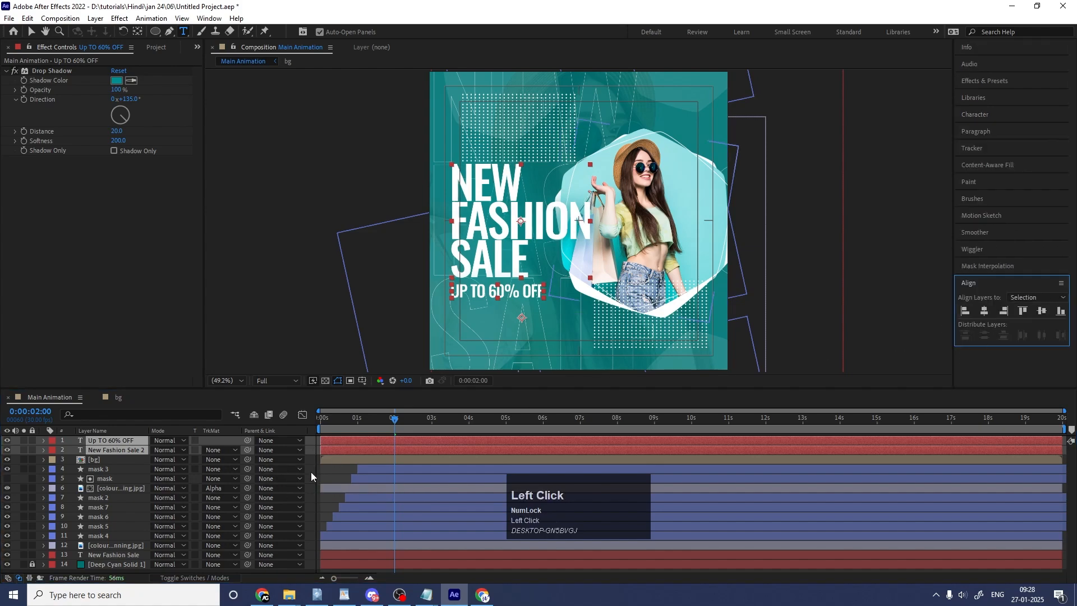
click(328, 470)
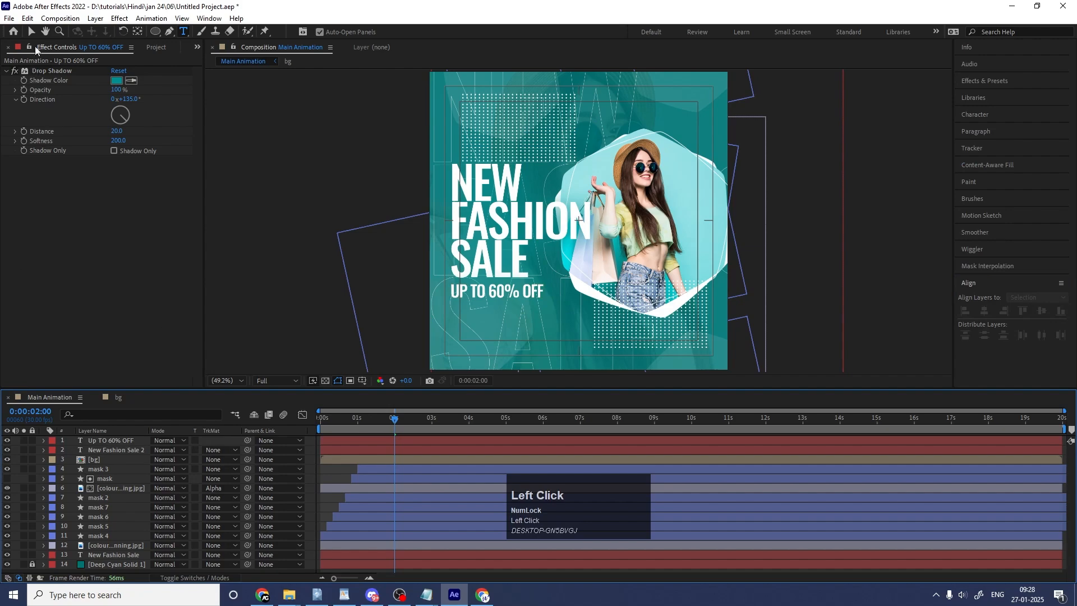
Move the "Up TO 60% OFF" line slightly down from the headline, and center its anchor point on the text
key(v)
shift+click(526, 297)
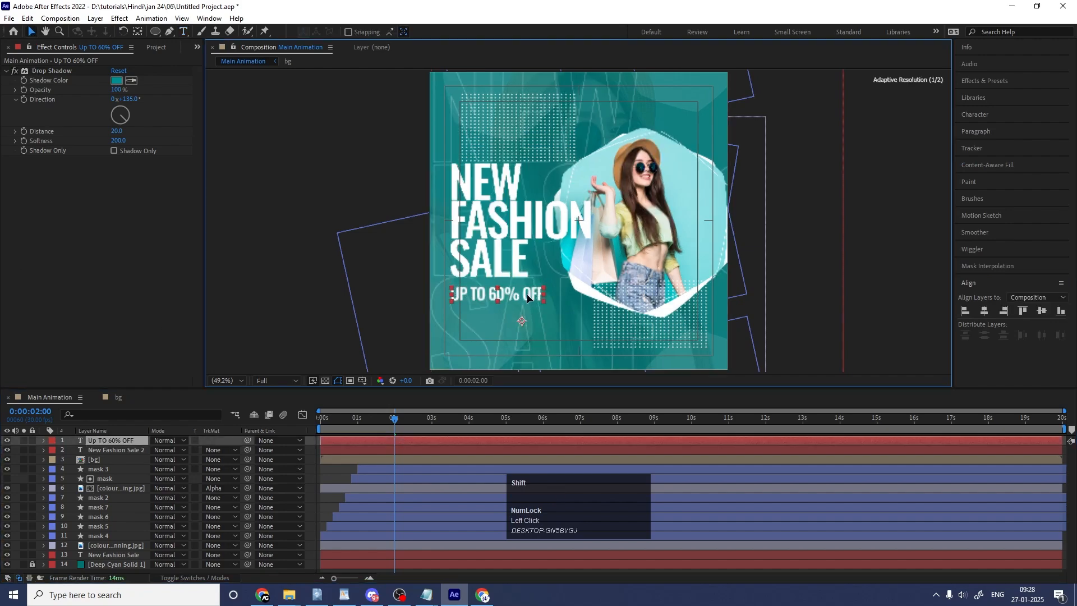
key(ctrl+alt+Home)
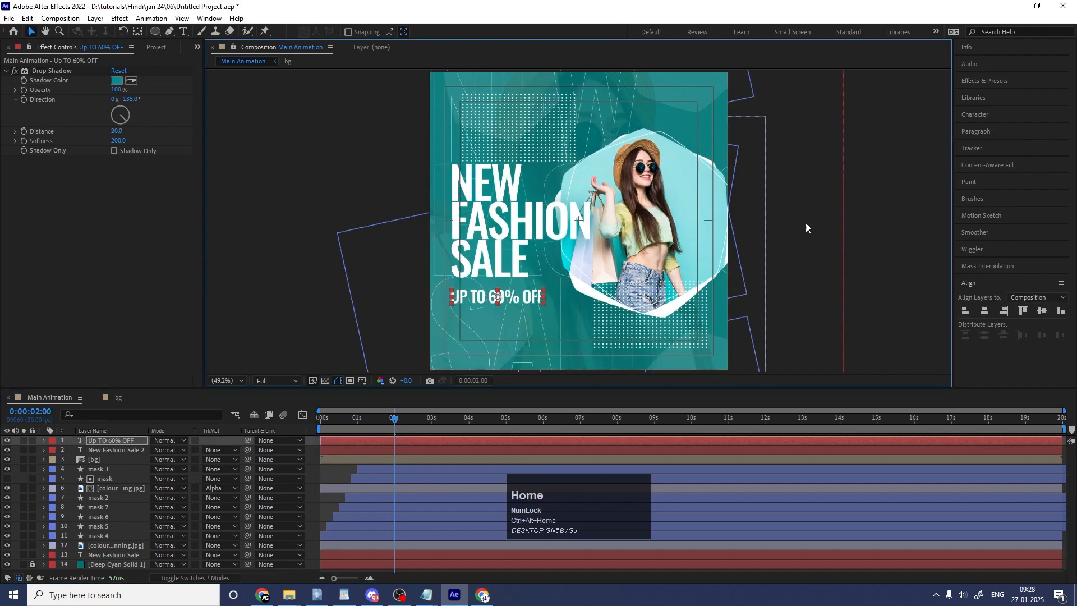
Set the font style of the lower "Up TO 60% OFF" line to Oswald Light
click(976, 114)
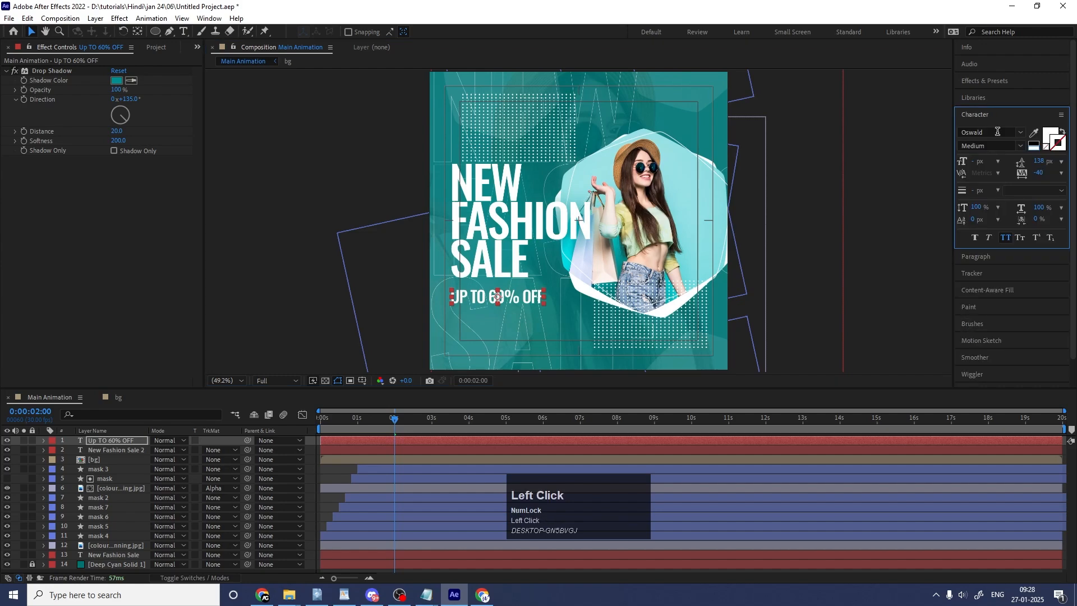
click(1020, 150)
click(987, 170)
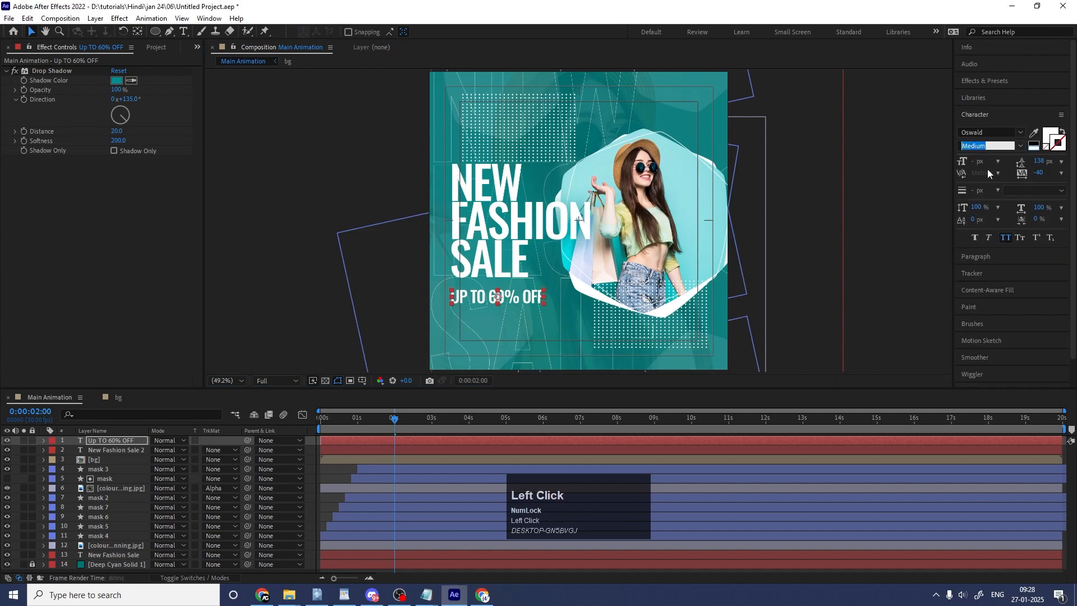
Select the "Up TO 60% OFF" line together with the headline and align their left edges to the selection
shift+click(473, 300)
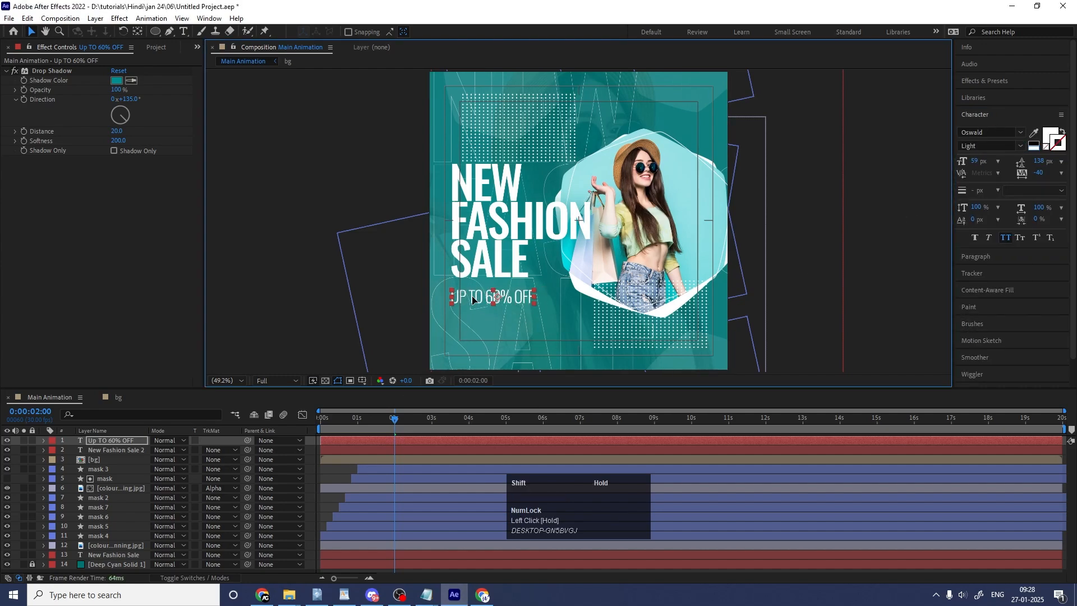
shift+click(470, 254)
scroll(974, 337, down, 2)
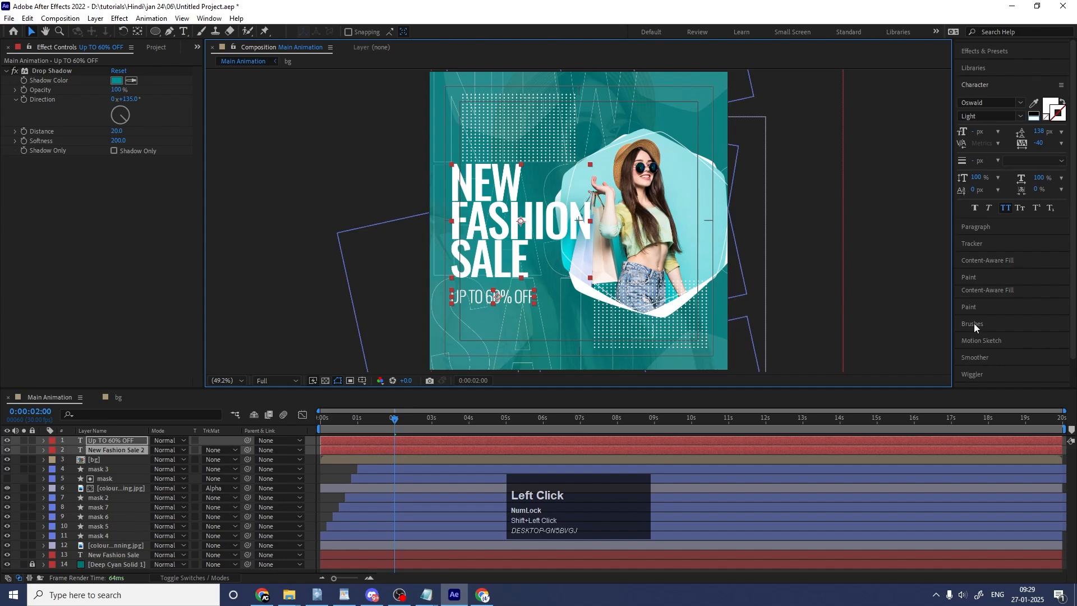
click(974, 364)
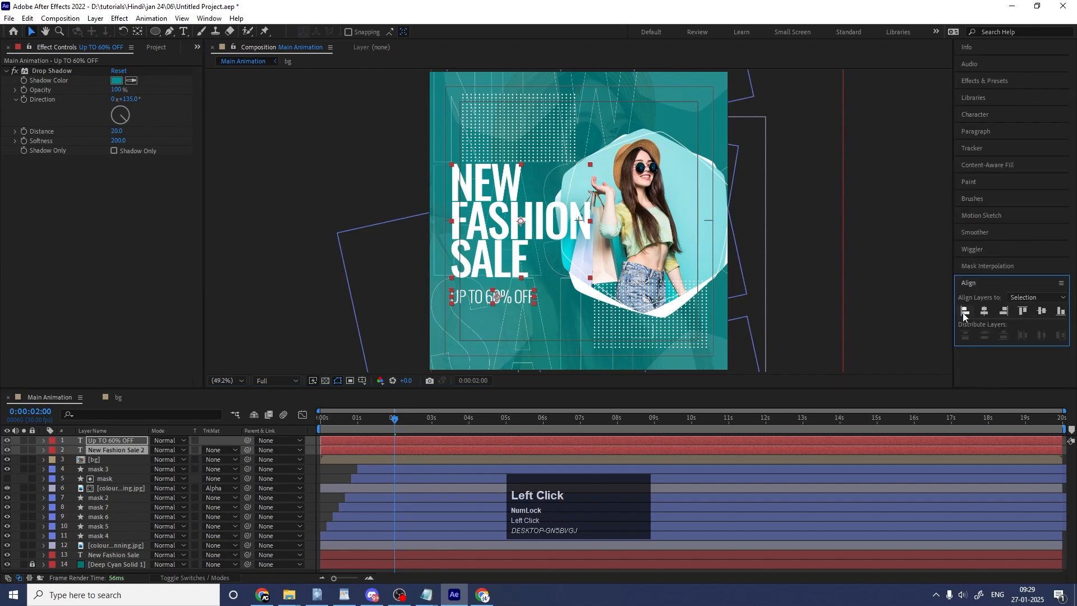
click(367, 563)
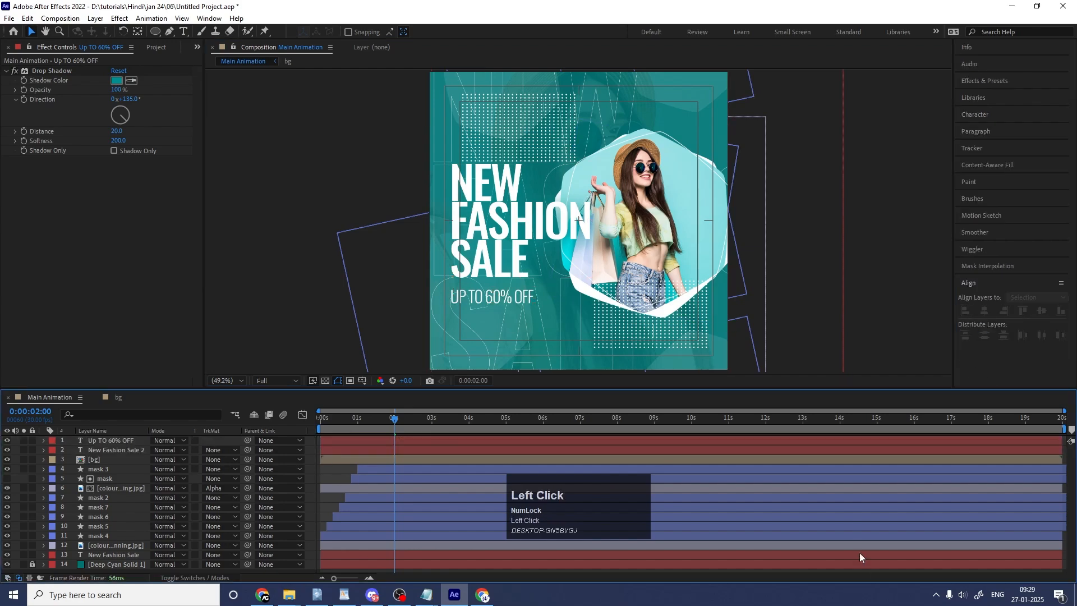
Duplicate the "Up TO 60% OFF" line, move the copy straight up above the headline, and preview the animation from the start
click(513, 294)
key(ctrl+d)
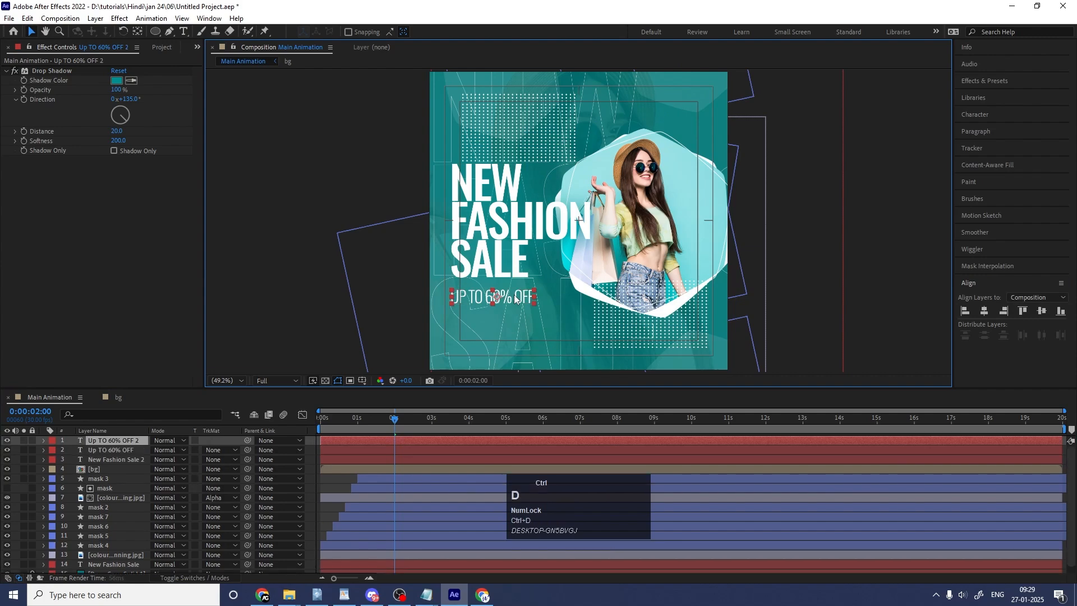
drag(514, 295, 494, 145)
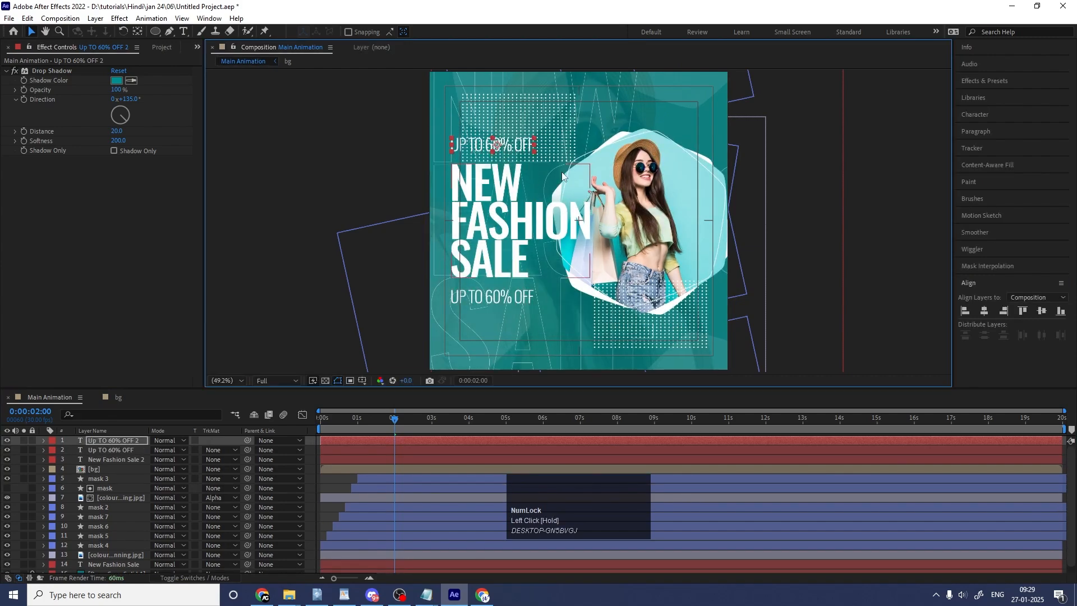
key(Down)
key(Down)
click(324, 477)
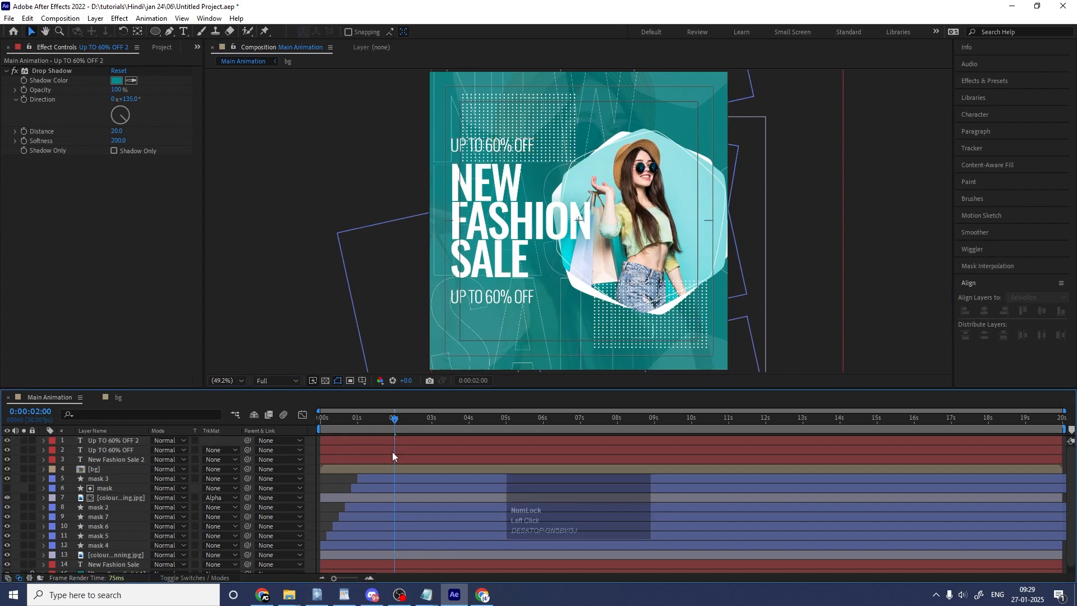
drag(394, 417, 330, 426)
key(space)
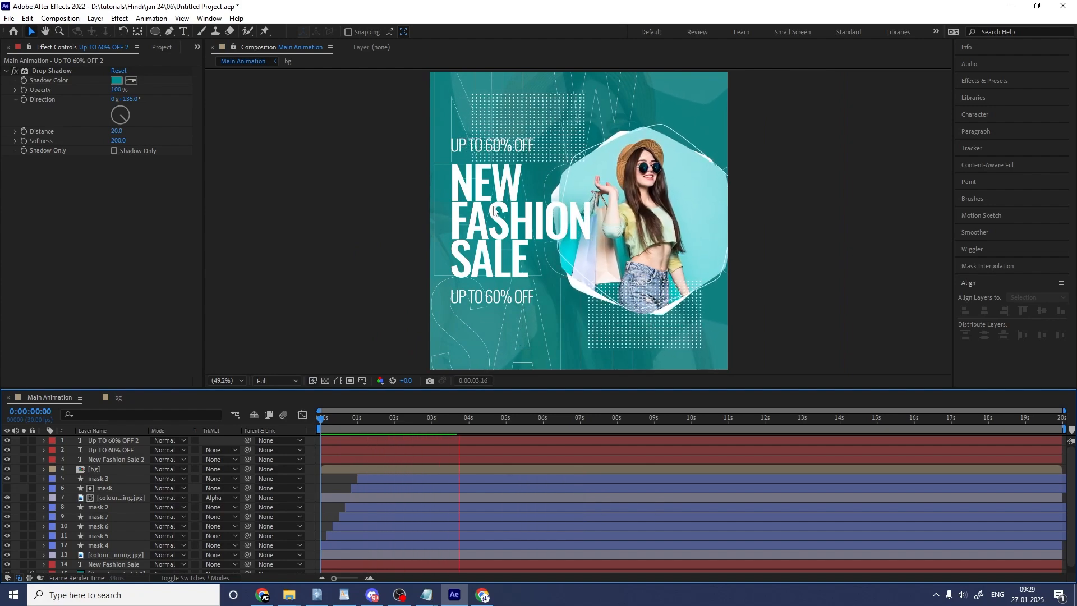
key(space)
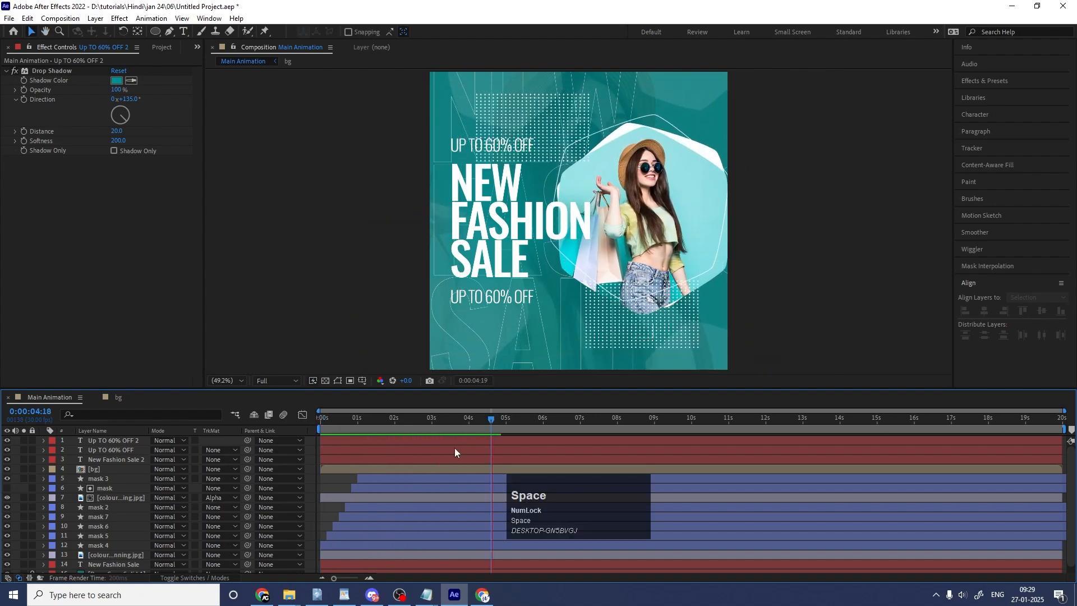
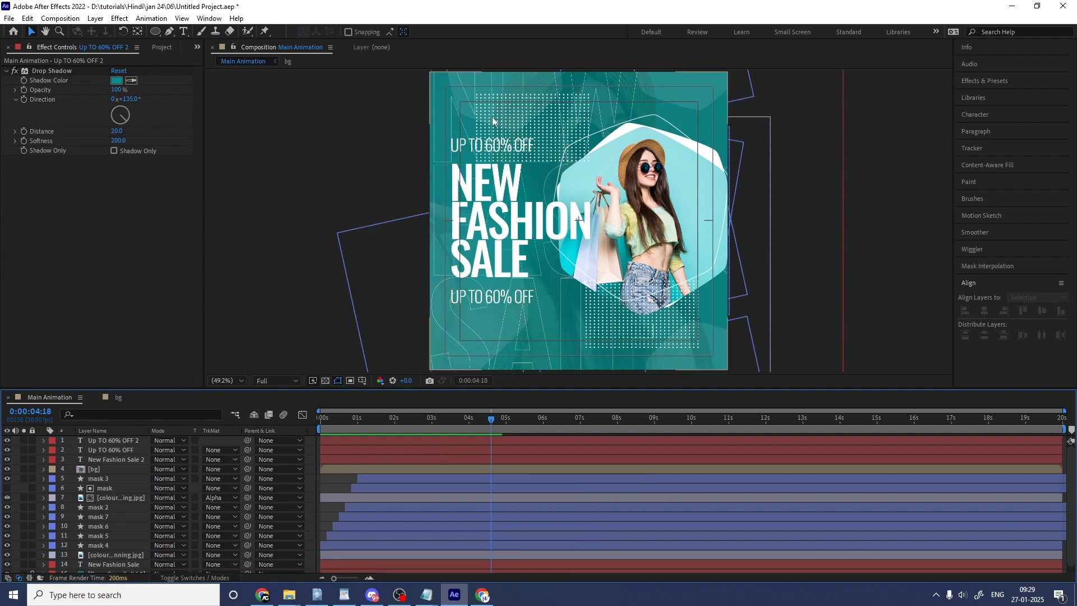
Reduce the upper dot grid's opacity to 20% in the bg composition, and return to Main Animation
click(126, 401)
click(130, 399)
click(213, 536)
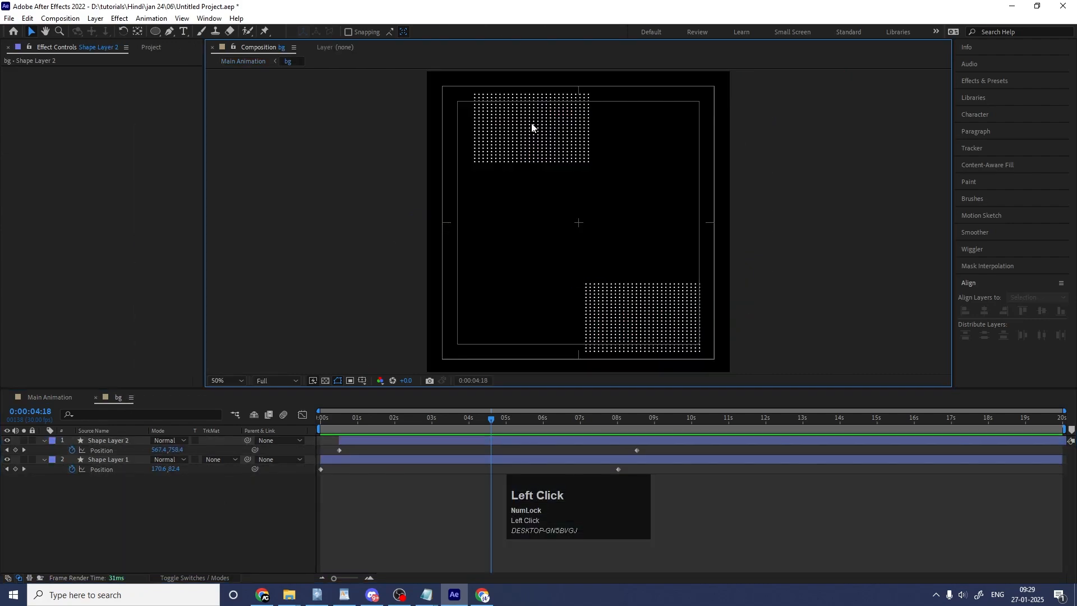
click(480, 103)
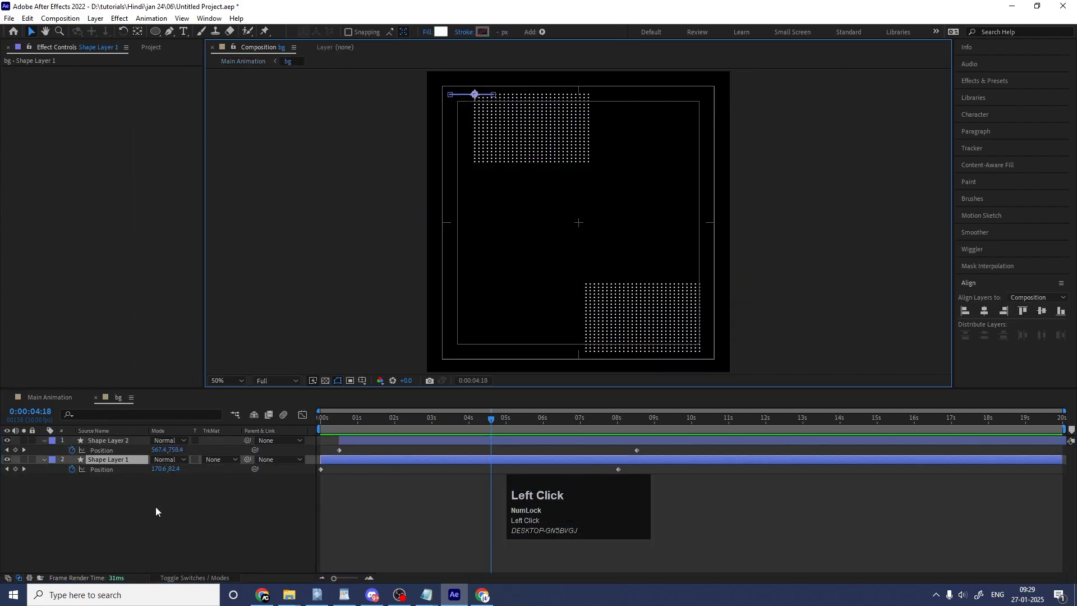
key(t)
click(158, 470)
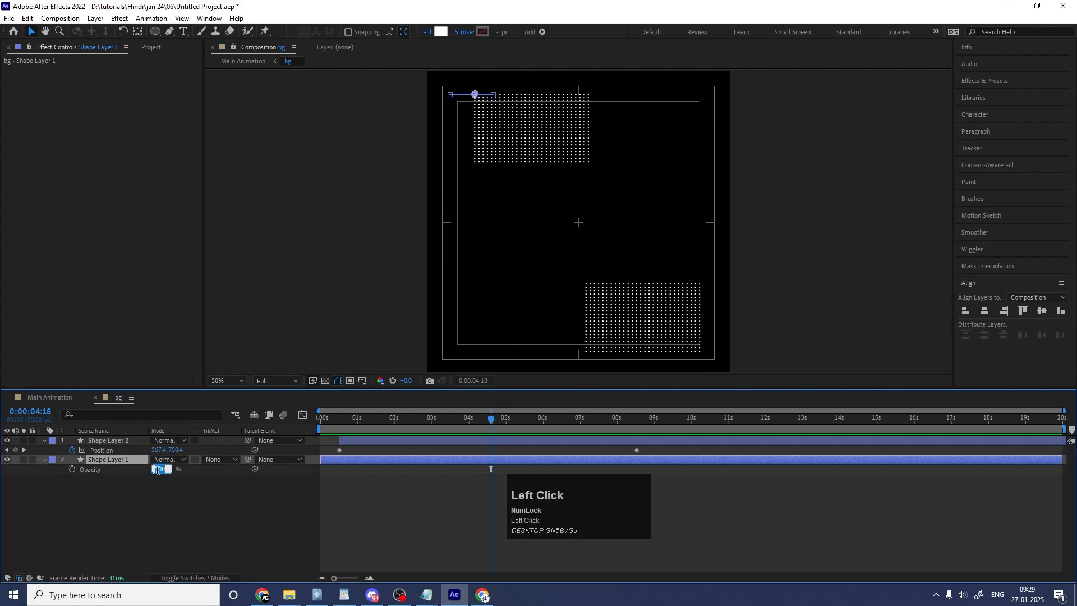
key(Return)
click(59, 396)
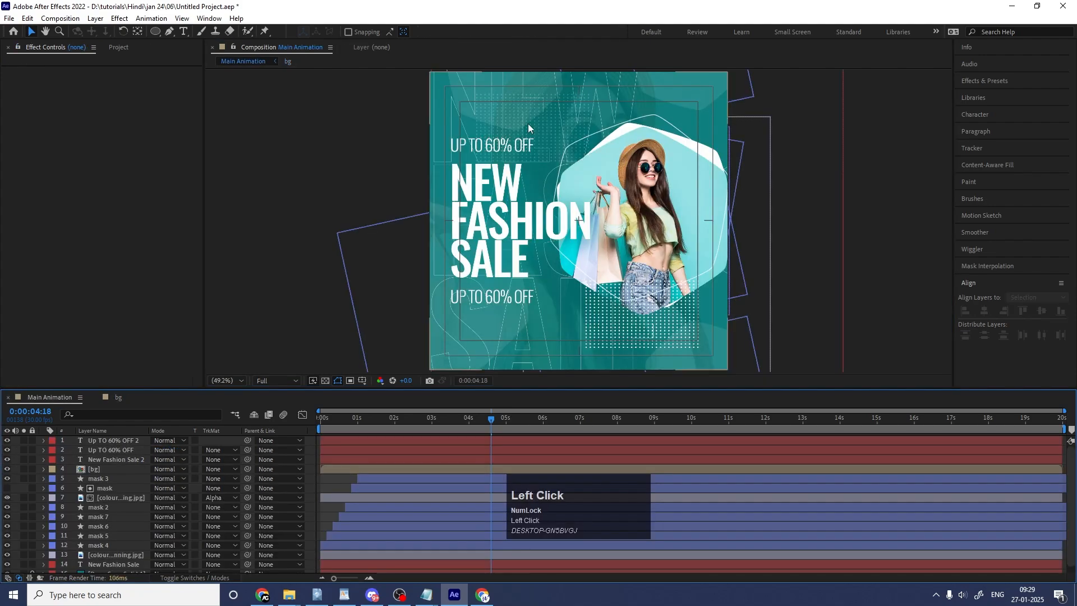
Readjust the upper dot grid's opacity in the bg composition, and preview the result in Main Animation
click(114, 397)
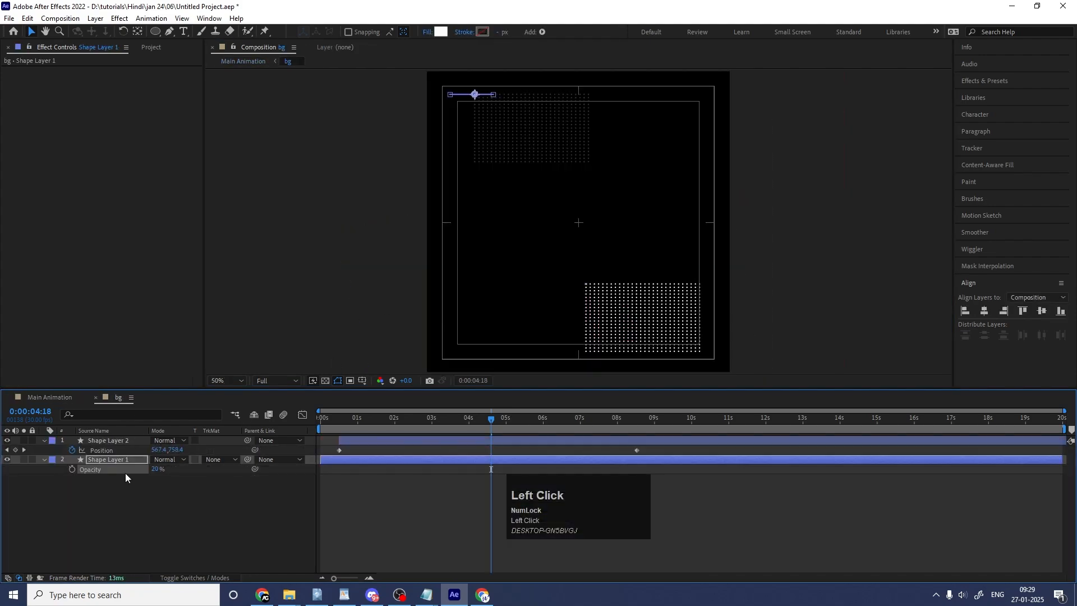
click(156, 469)
key(Return)
click(60, 400)
key(space)
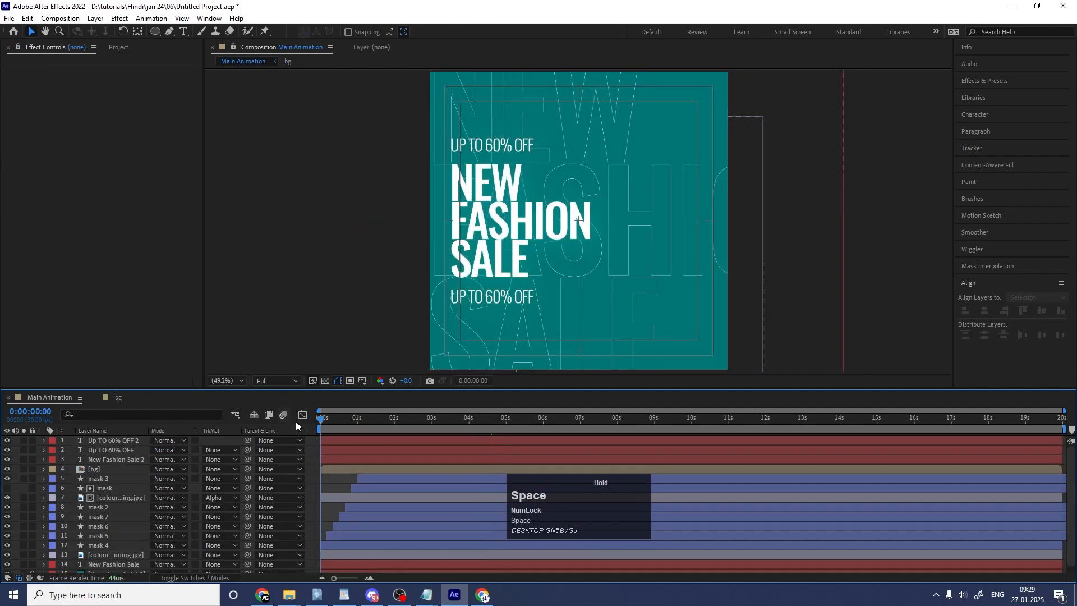
click(348, 425)
Keyframe the outlined background text "New Fashion Sale" to fade in from 0% opacity at the start to a higher opacity at 0:00:00:24
click(109, 566)
scroll(517, 203, down, 5)
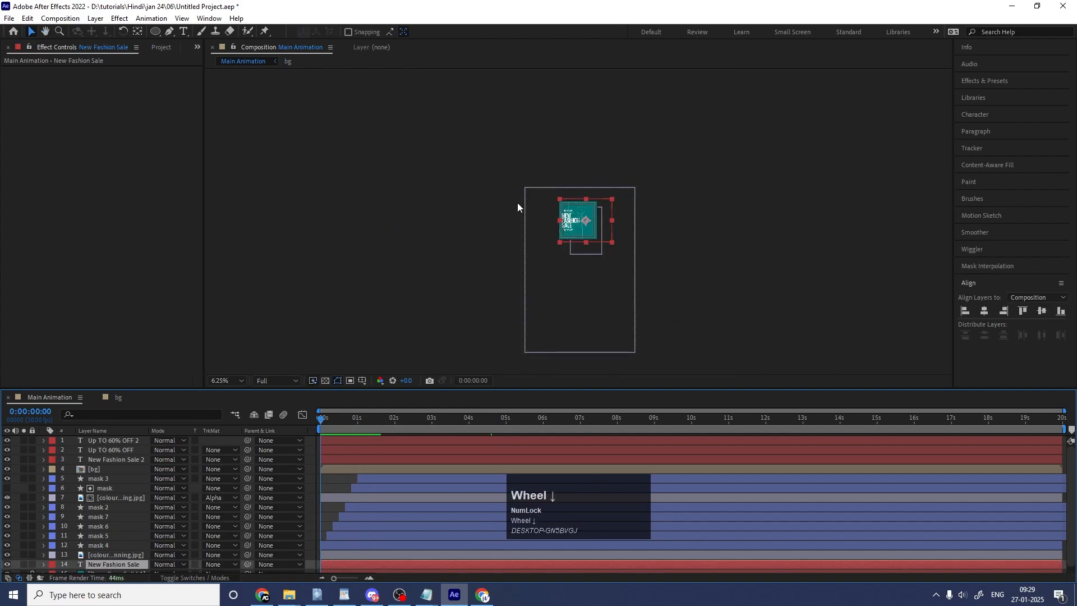
scroll(556, 228, up, 5)
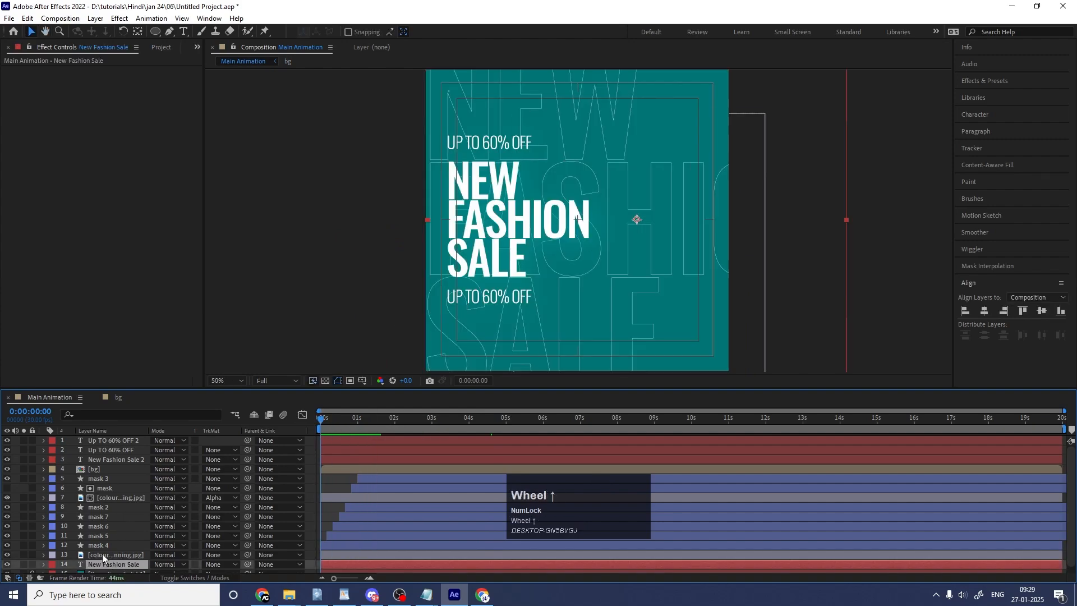
key(t)
click(100, 567)
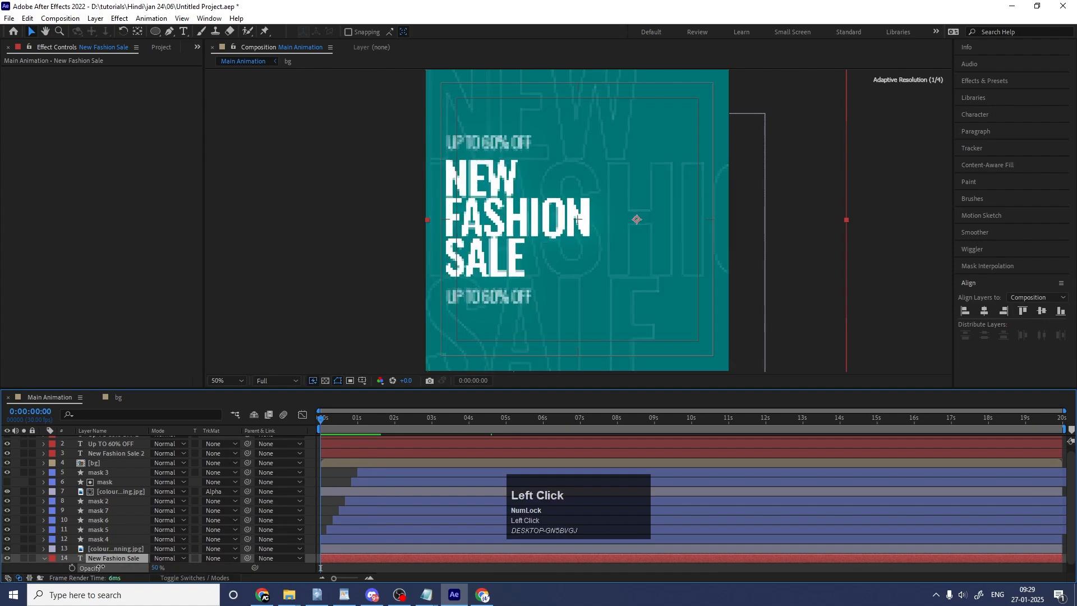
drag(100, 567, 32, 578)
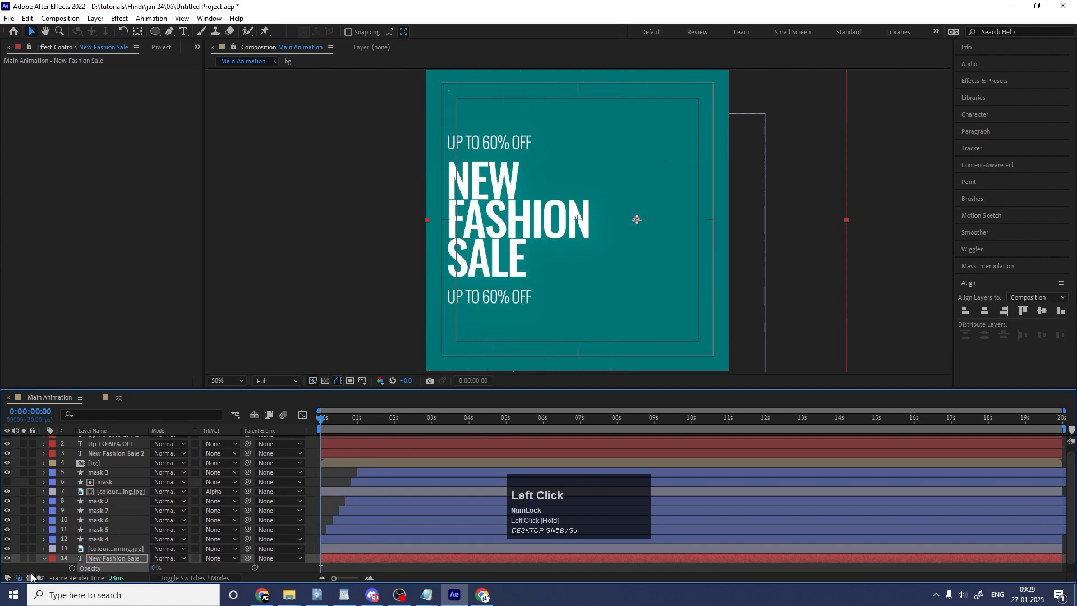
click(72, 569)
key(space)
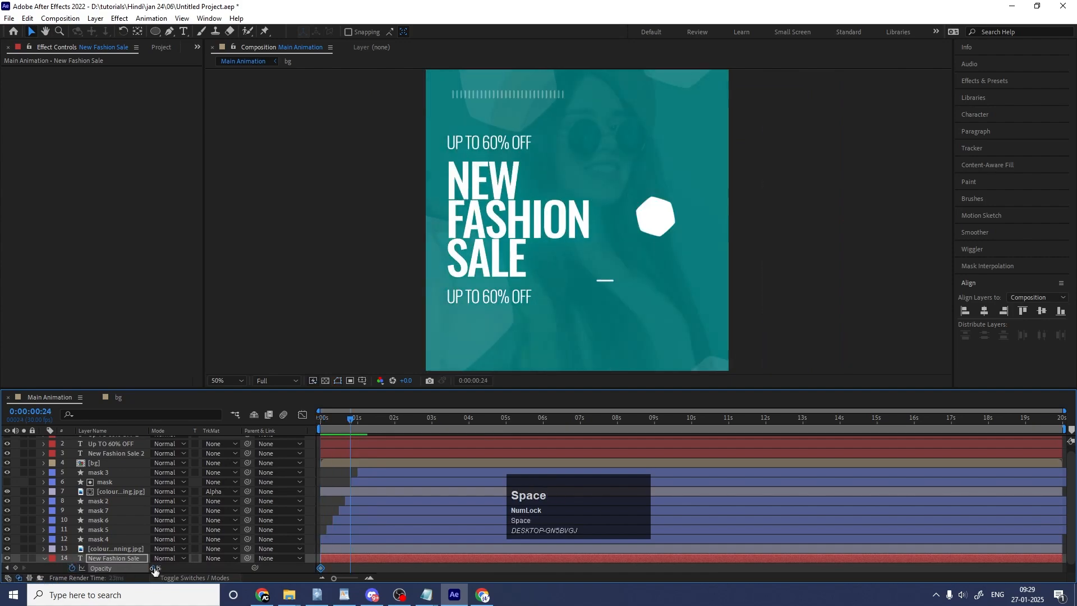
drag(155, 570, 381, 502)
drag(346, 421, 190, 439)
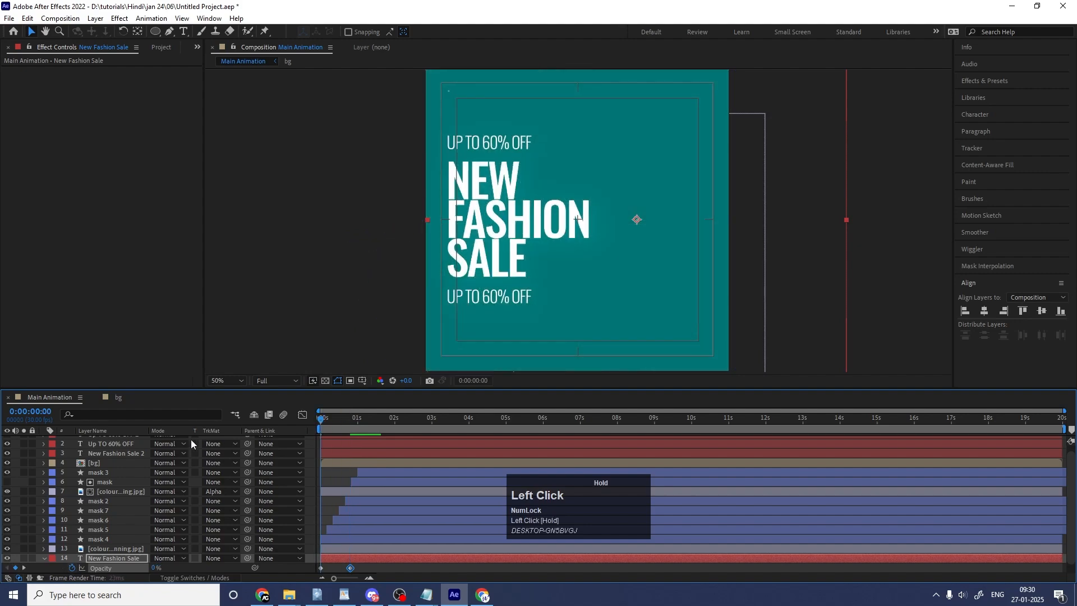
Keyframe the outlined background text's position at the start, and slide it horizontally to X 650.3 at 0:00:08:01
key(p)
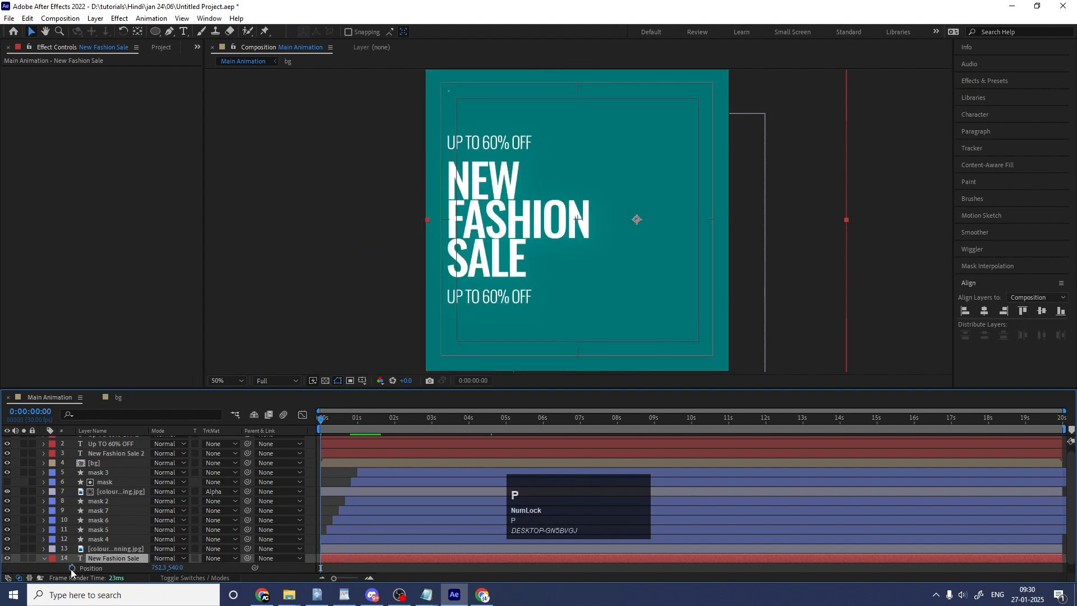
click(72, 568)
shift+click(618, 417)
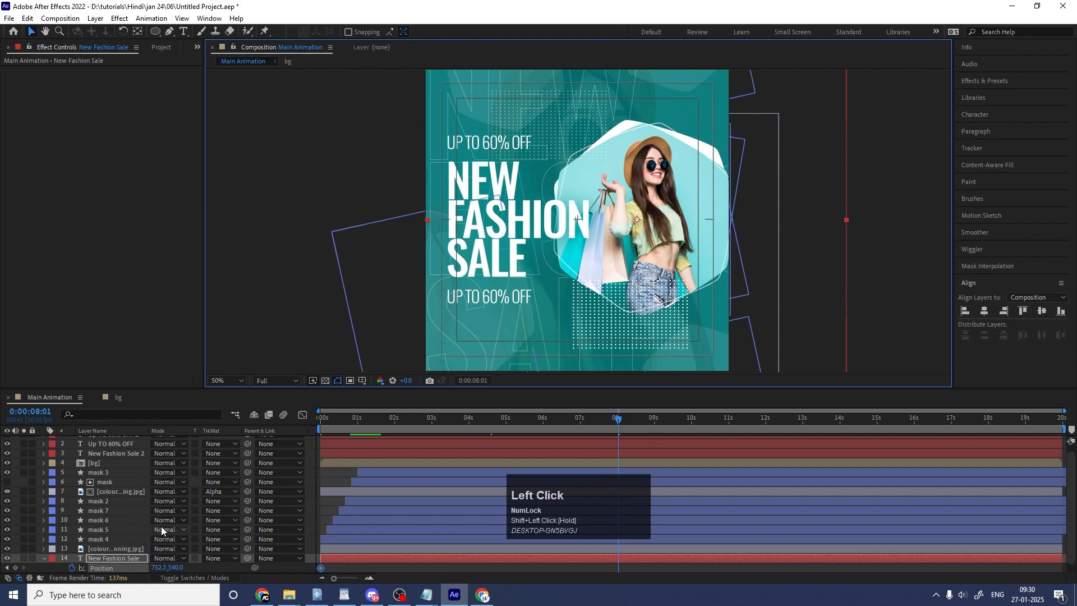
key(Num_Lock)
drag(159, 568, 110, 570)
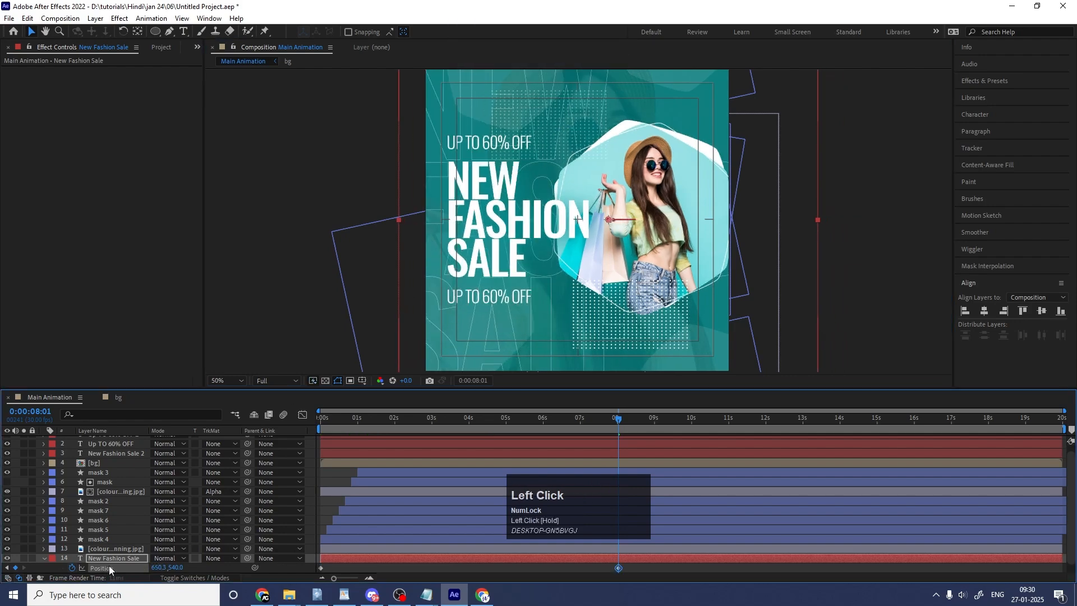
drag(352, 419, 231, 421)
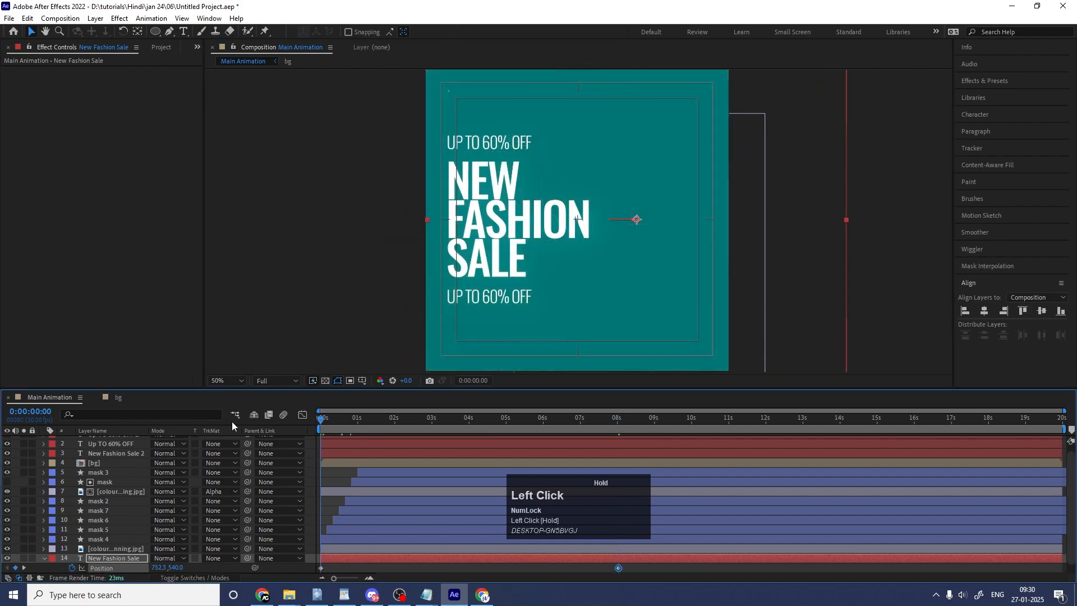
click(43, 557)
click(343, 474)
scroll(340, 474, up, 1)
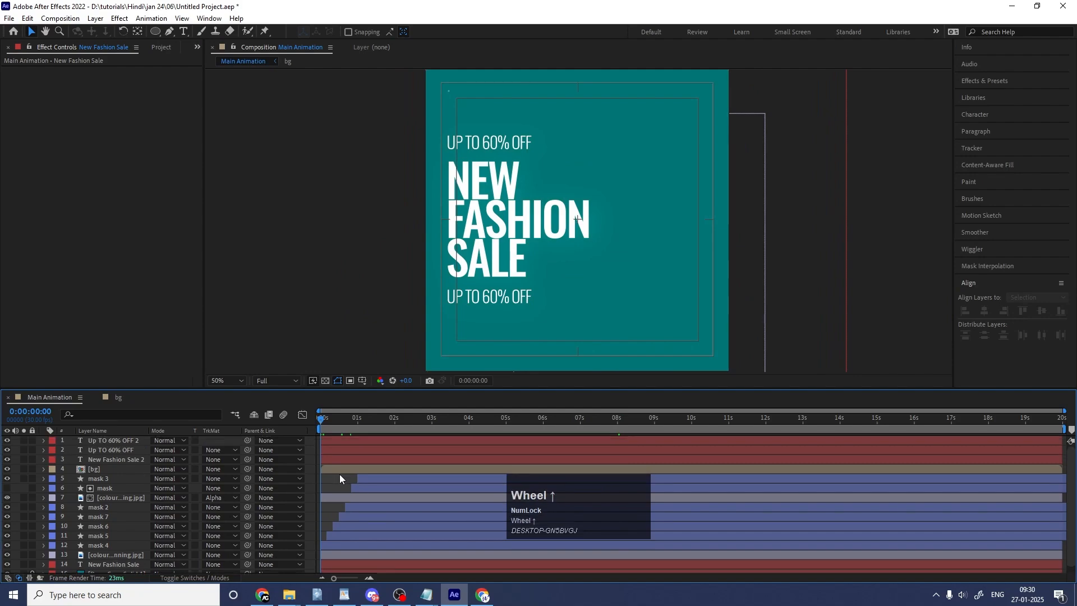
Add a Position text animator to the "New Fashion Sale 2" headline layer
click(451, 250)
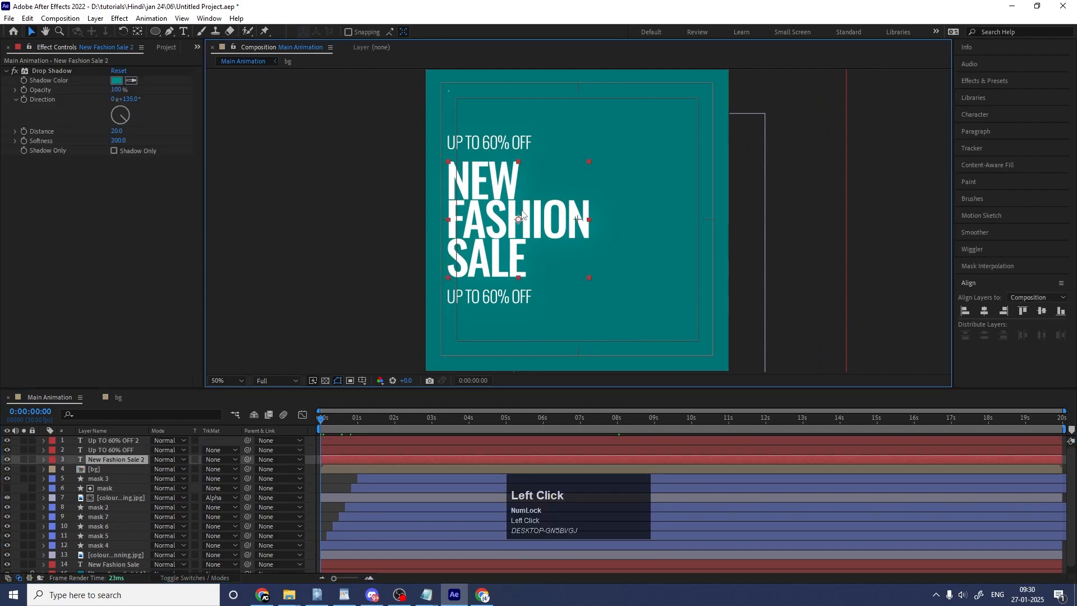
click(43, 460)
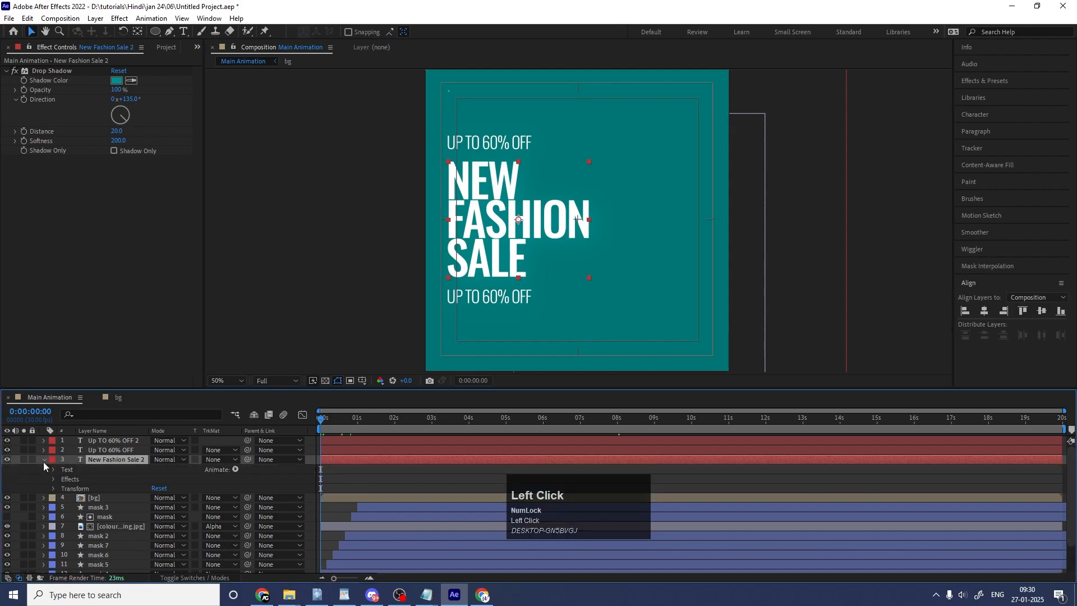
click(235, 469)
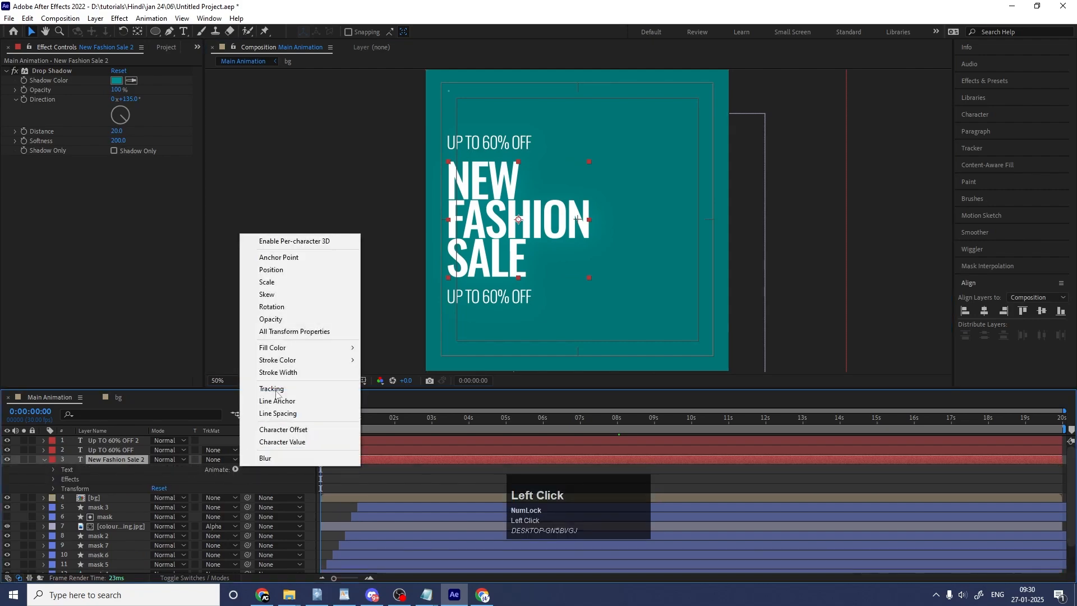
click(279, 269)
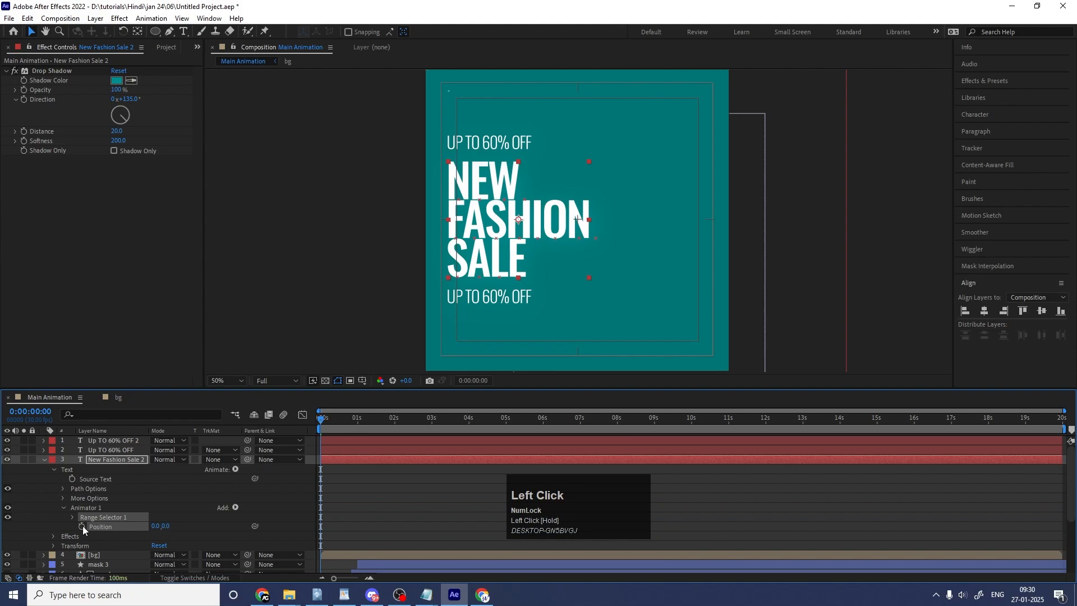
Set the headline animator's position offset to 0, 90 and base its range selector on words
click(72, 517)
scroll(109, 524, down, 2)
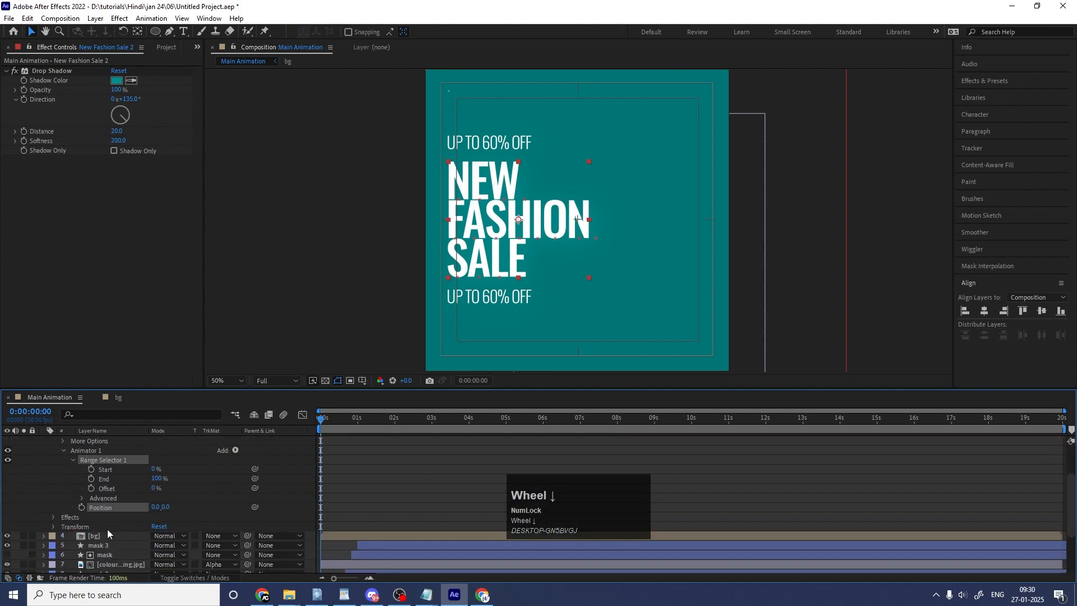
drag(166, 507, 215, 512)
click(81, 498)
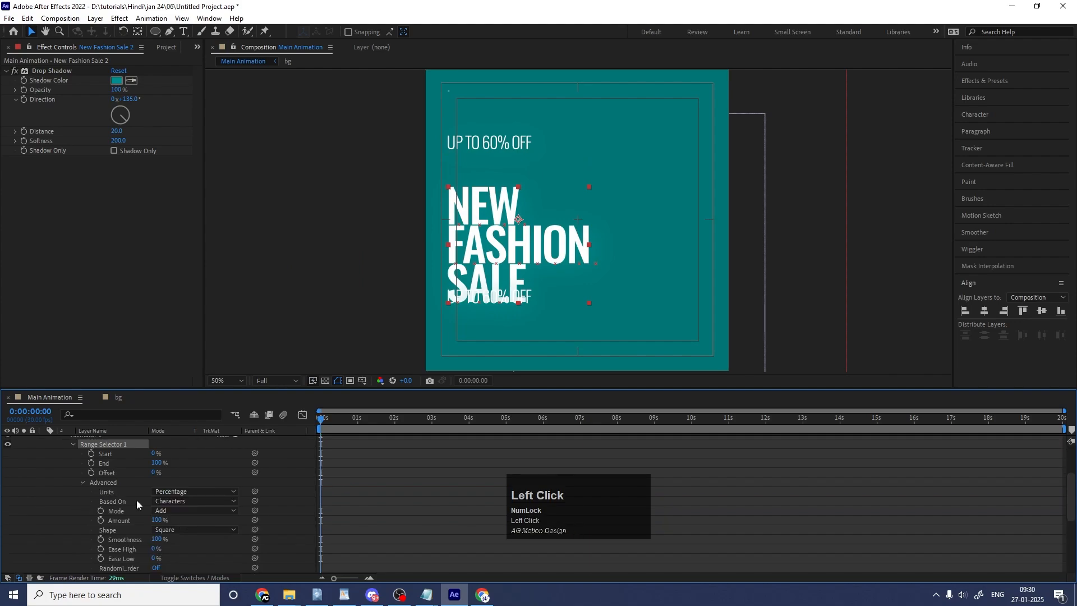
click(171, 500)
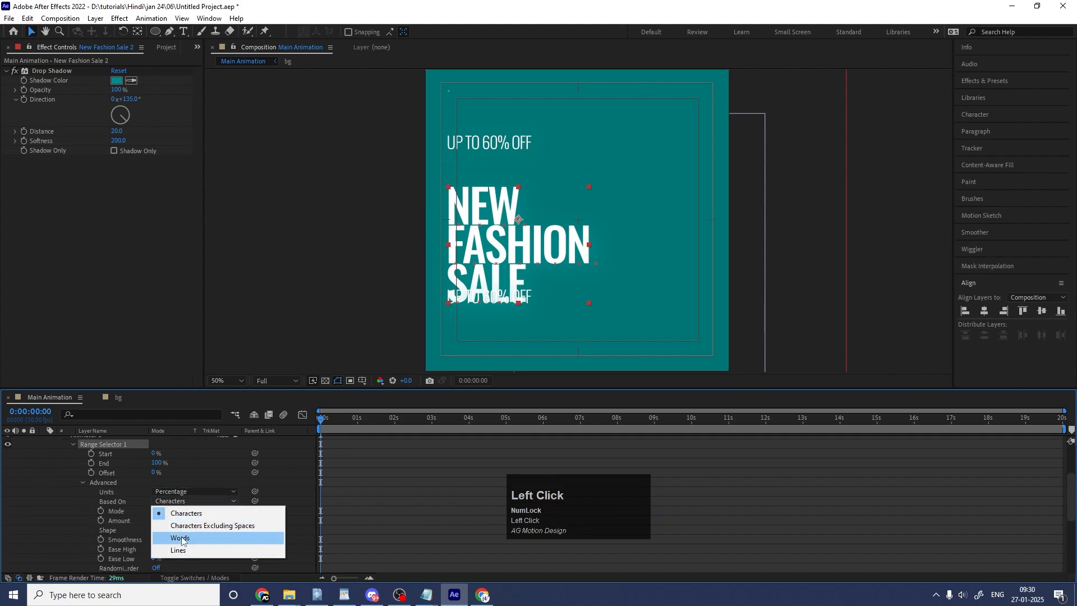
click(181, 538)
Keyframe the headline range selector's Start from 0% at the beginning to 100% at 0:00:02:00, and apply Easy Ease to both keyframes
scroll(93, 497, up, 3)
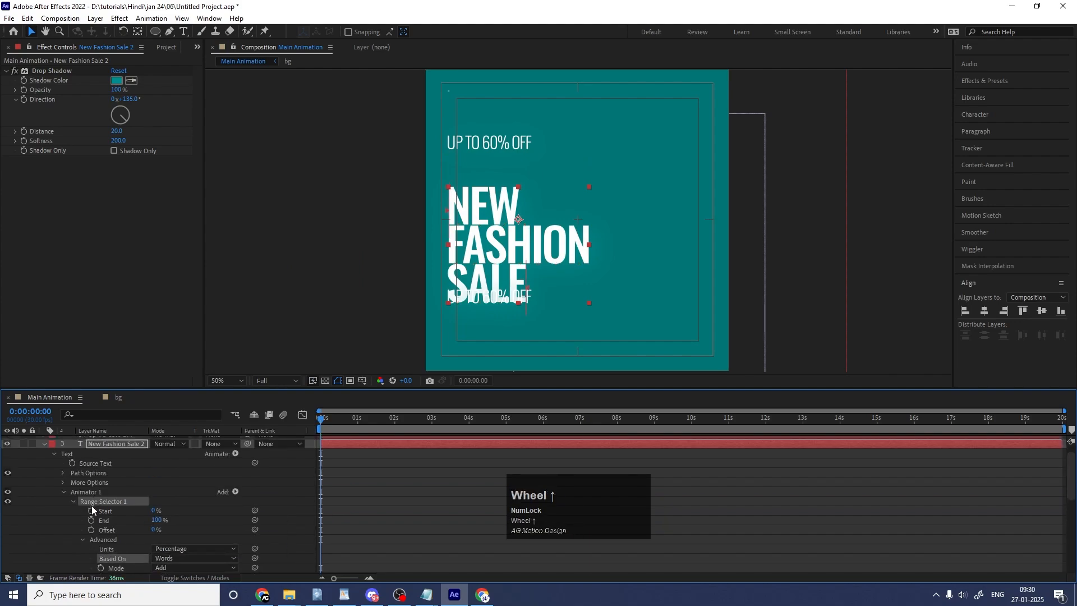
click(90, 508)
key(equal)
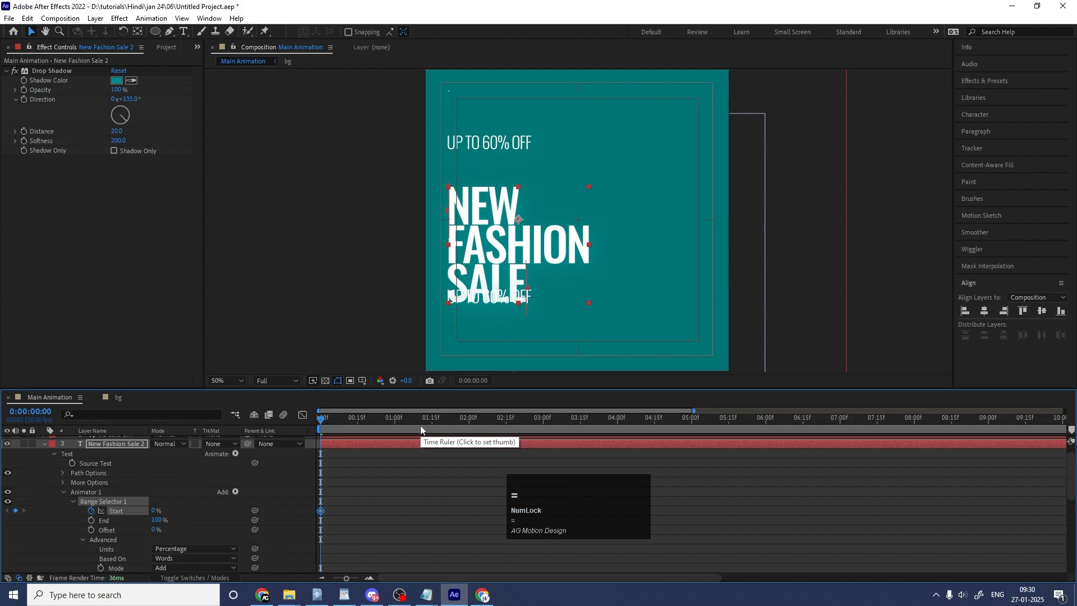
drag(430, 420, 469, 423)
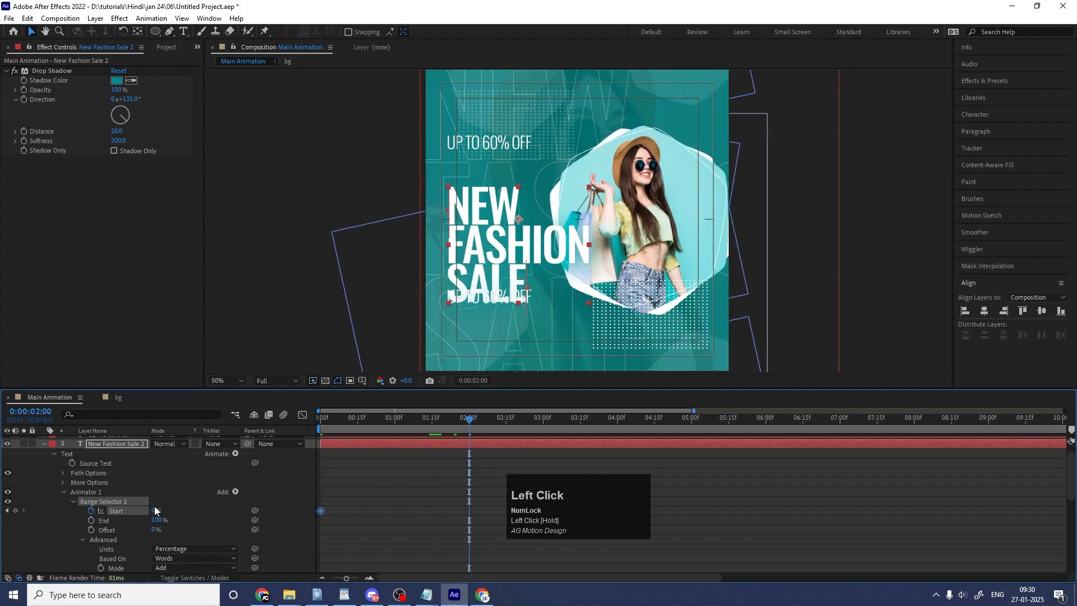
drag(155, 511, 236, 510)
drag(502, 535, 272, 463)
key(F9)
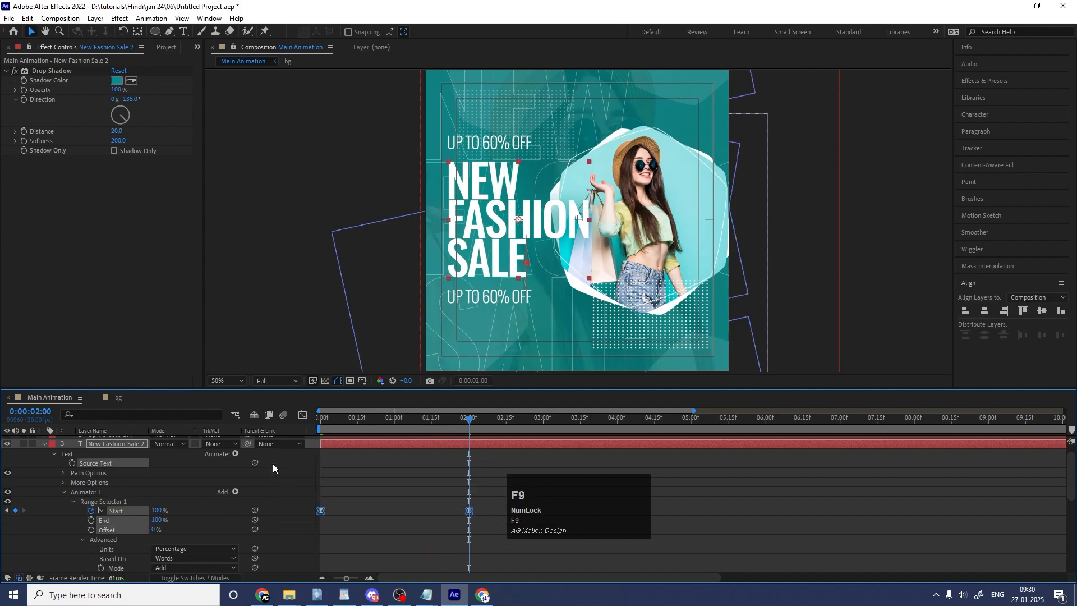
Reshape the speed graph of the headline's Start keyframes into a sharp peak midway between them
click(302, 414)
drag(488, 505, 380, 547)
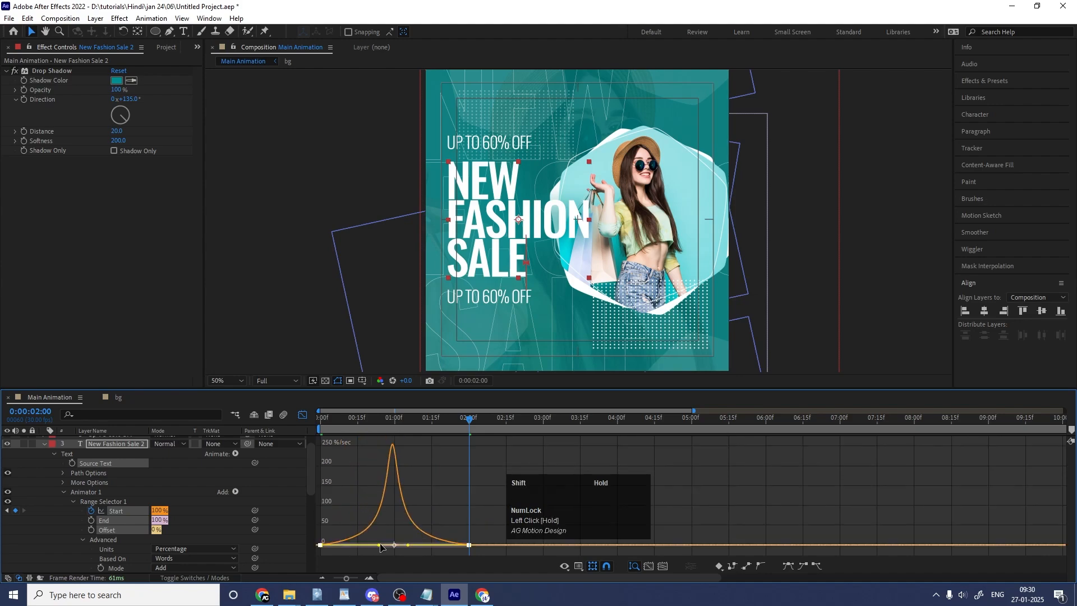
click(321, 416)
click(302, 415)
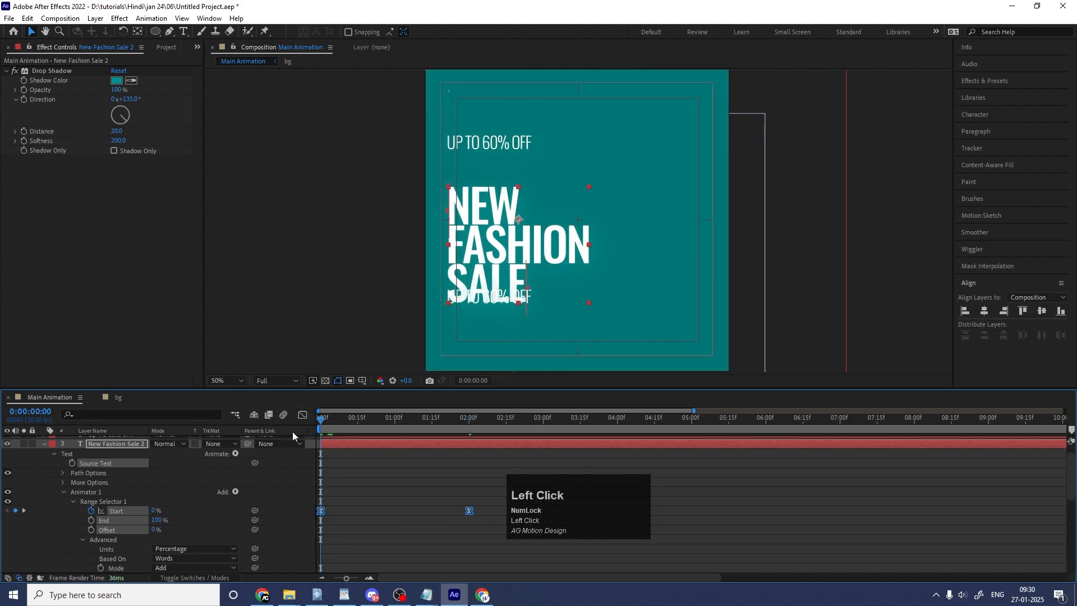
Add an Opacity property to the headline's animator, make the unrevealed words fully transparent, and preview the animation
click(236, 492)
mouse_move(280, 496)
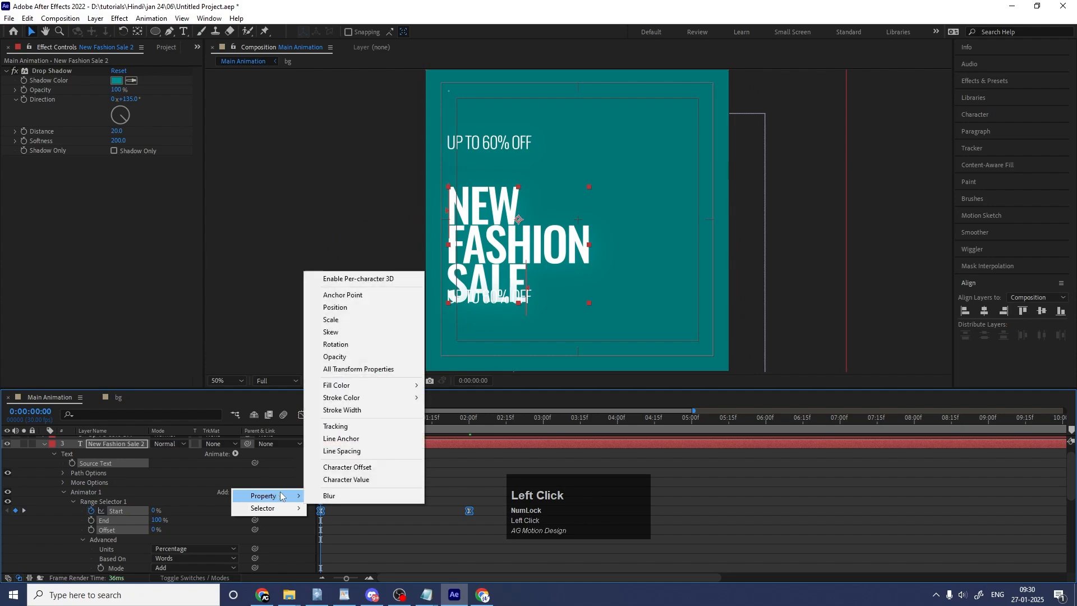
click(335, 357)
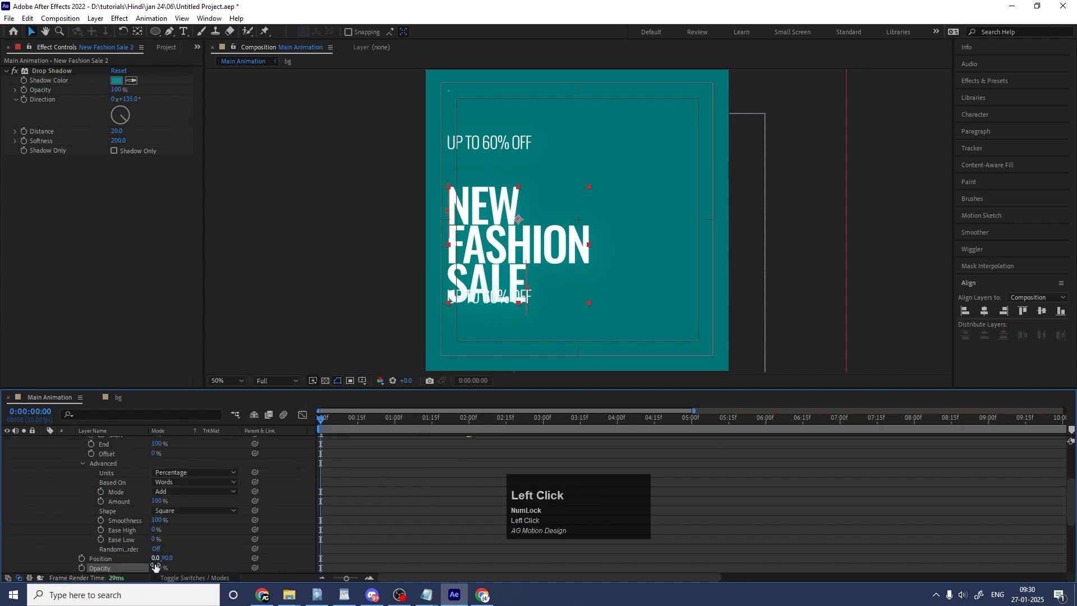
scroll(363, 457, up, 5)
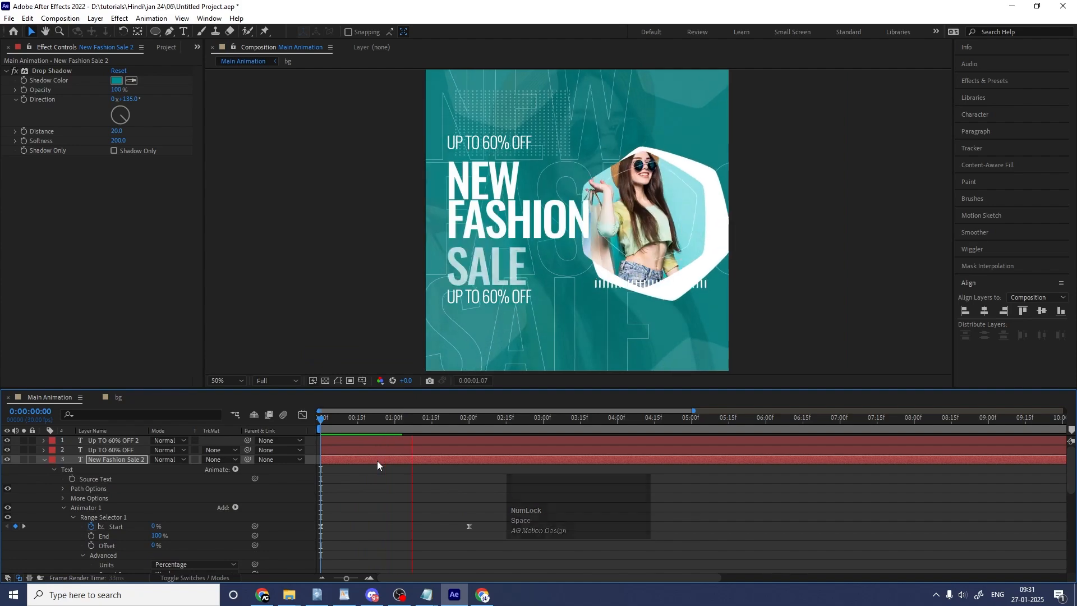
drag(368, 425, 85, 477)
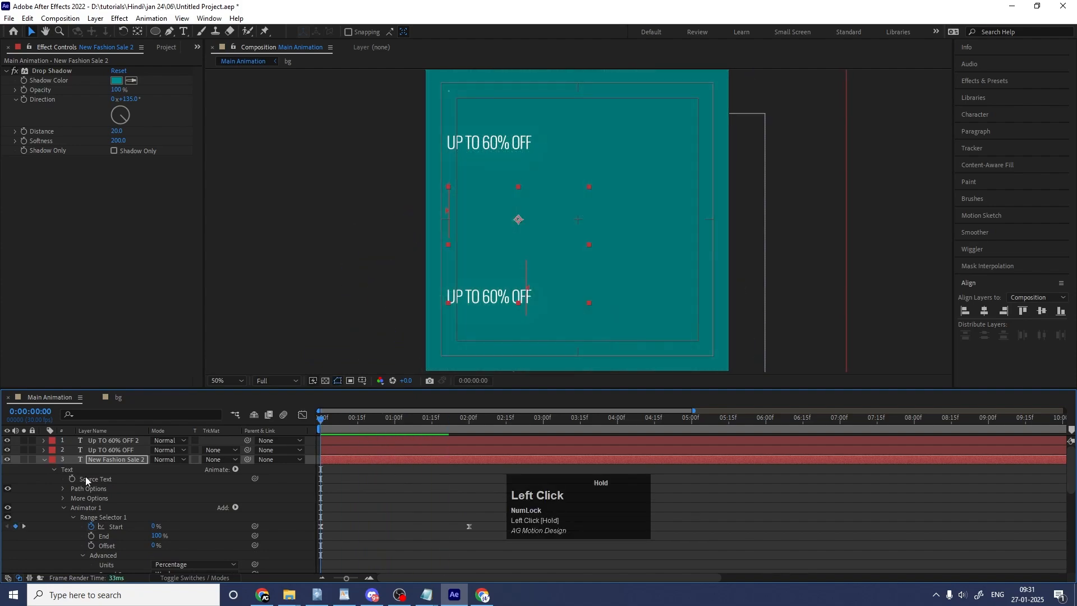
Copy Animator 1 from the headline layer and paste it onto both "Up TO 60% OFF" text layers
click(44, 460)
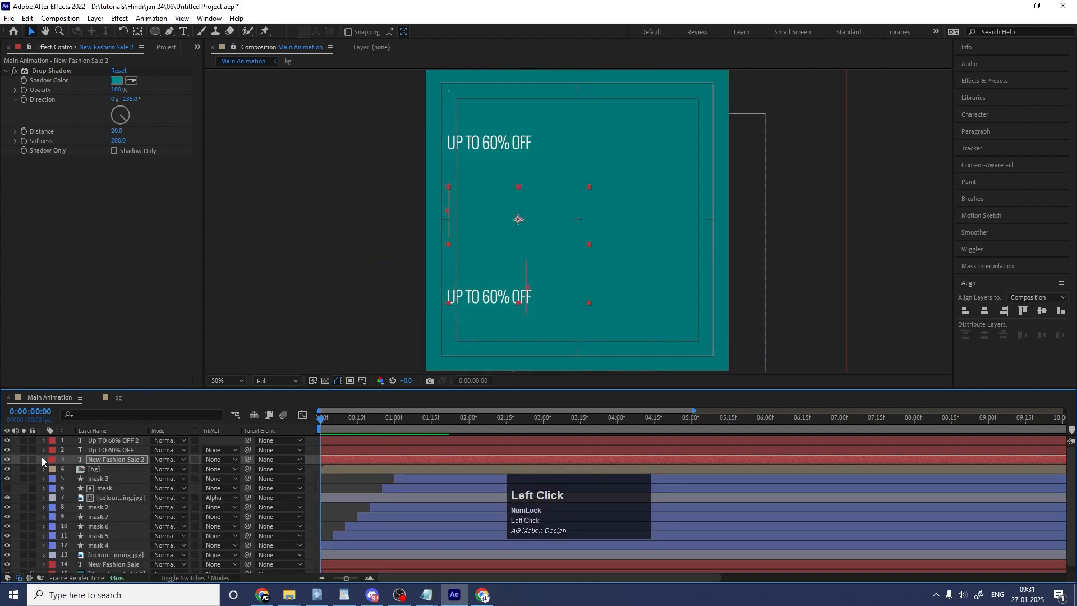
click(43, 459)
click(87, 490)
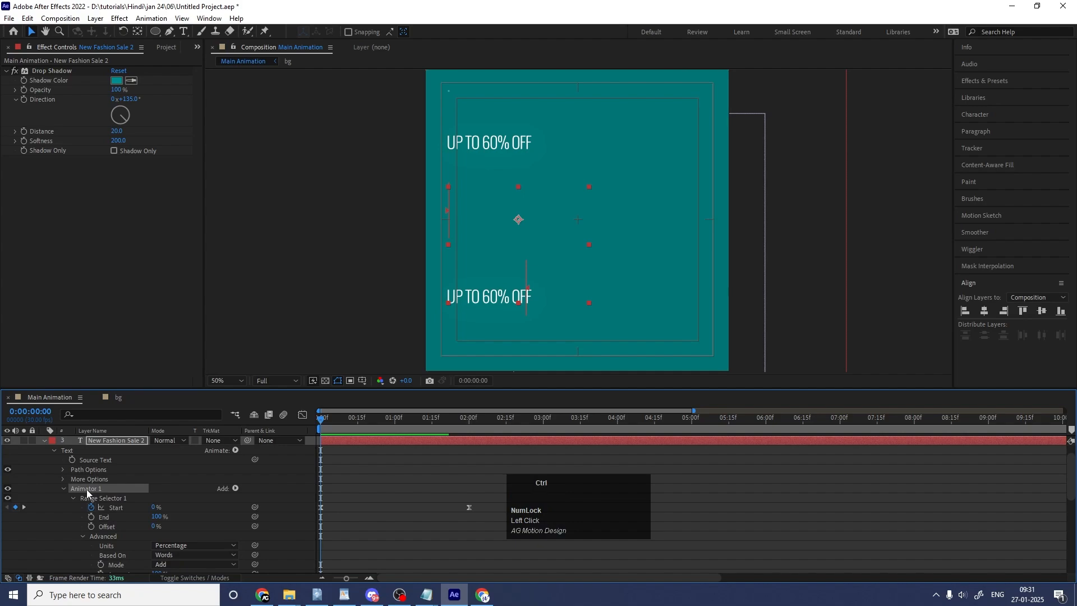
scroll(49, 464, up, 2)
click(44, 459)
click(92, 449)
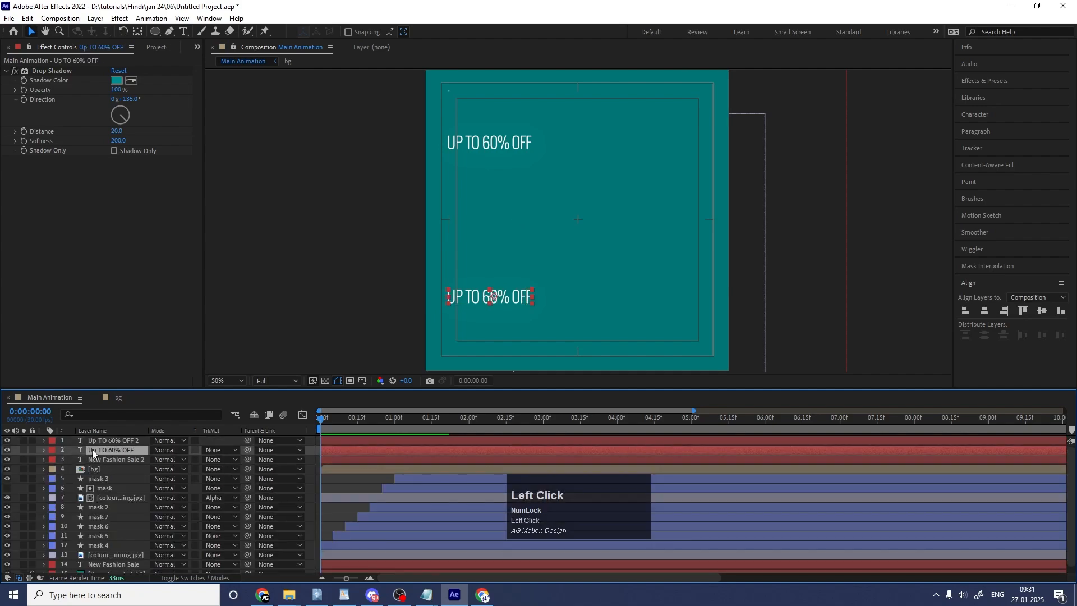
shift+click(92, 440)
Preview the word-by-word reveal of the headline and both offer lines from the start
key(space)
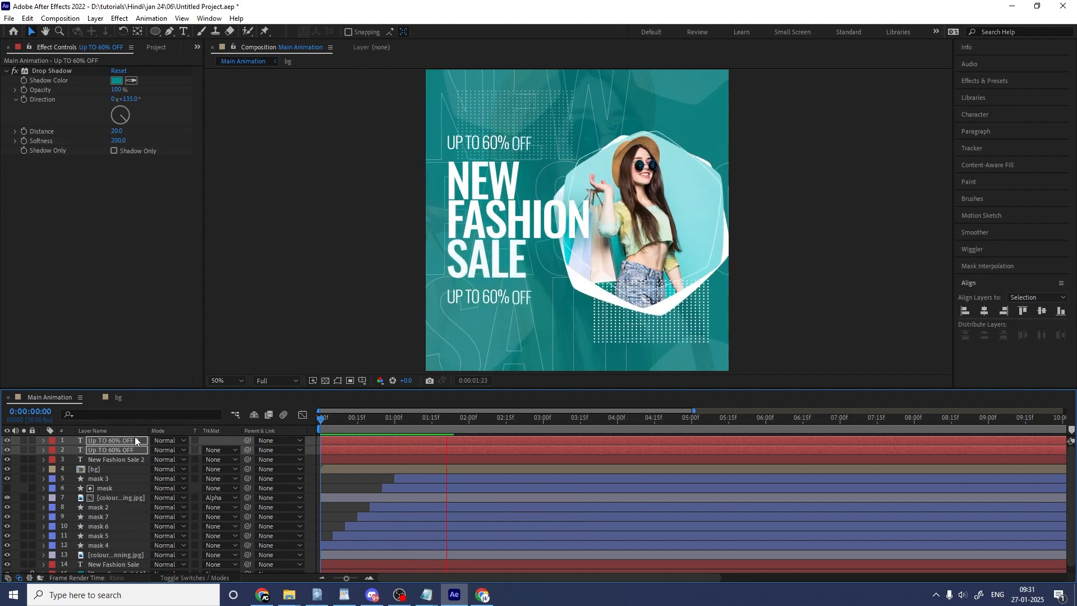
key(space)
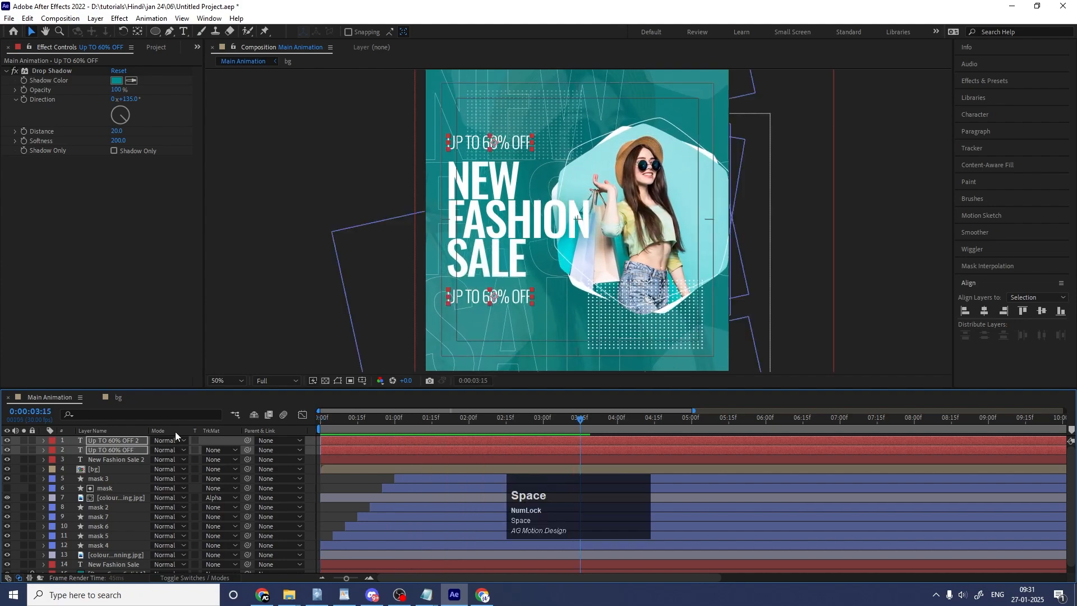
drag(343, 429, 272, 415)
key(space)
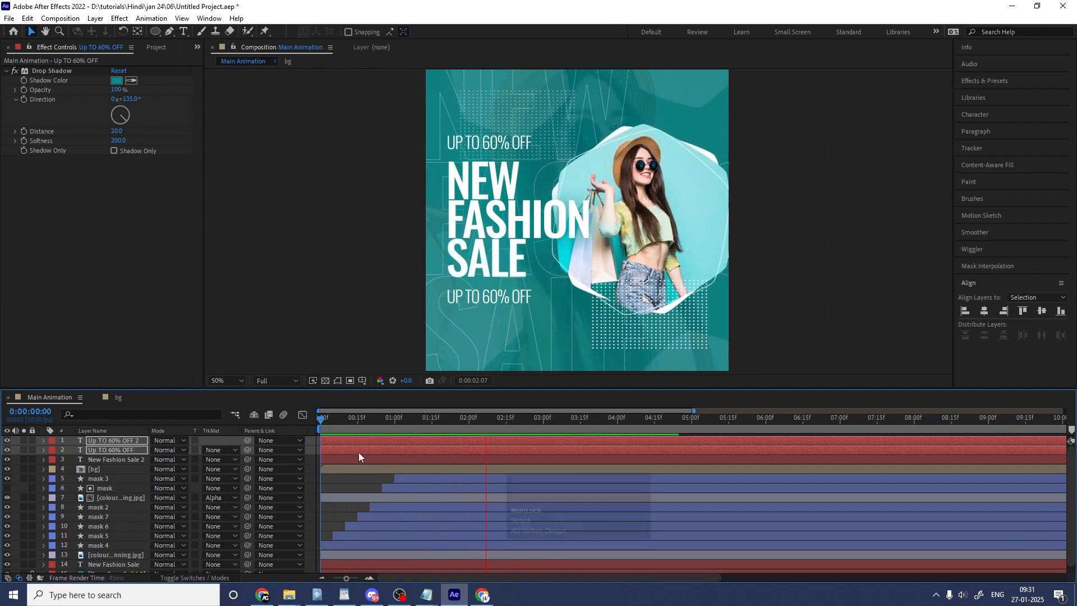
click(351, 491)
drag(354, 429, 304, 418)
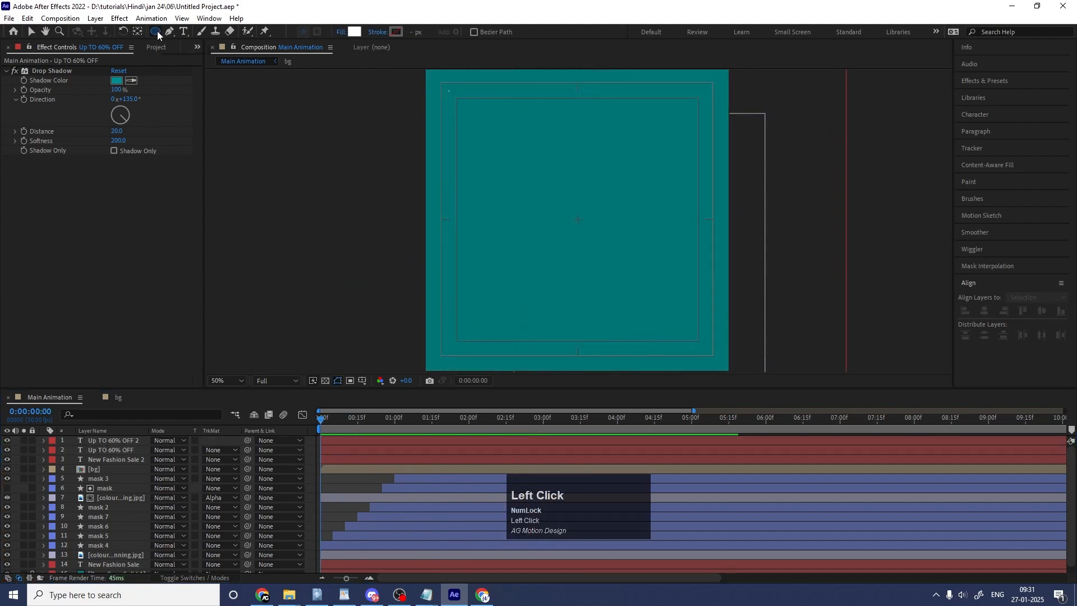
Set the Ellipse tool's fill to teal 007575, sampled from the composition background
key(space)
click(355, 32)
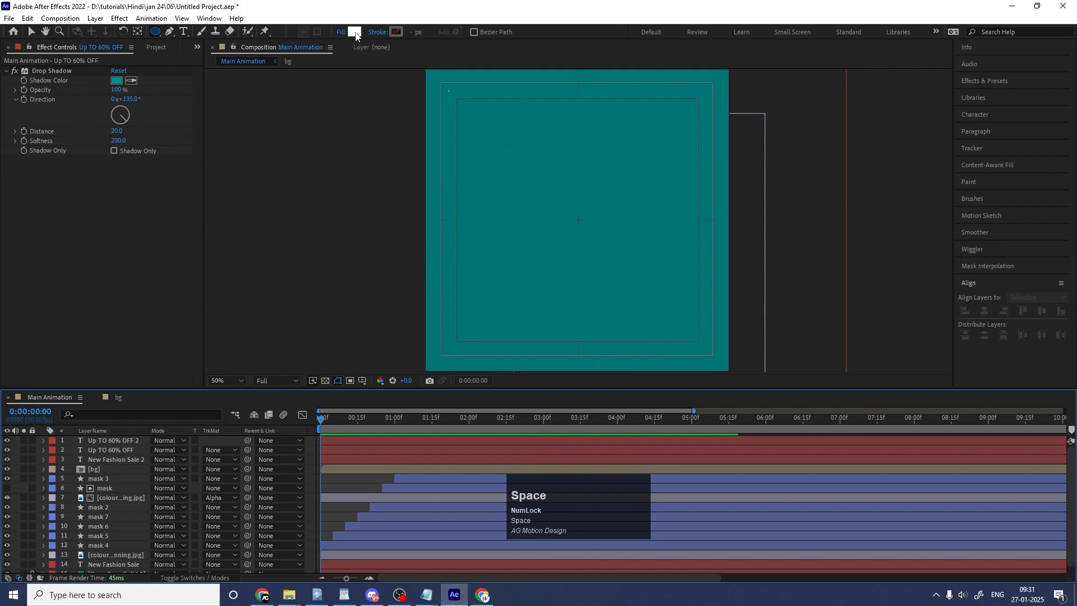
click(410, 271)
click(524, 248)
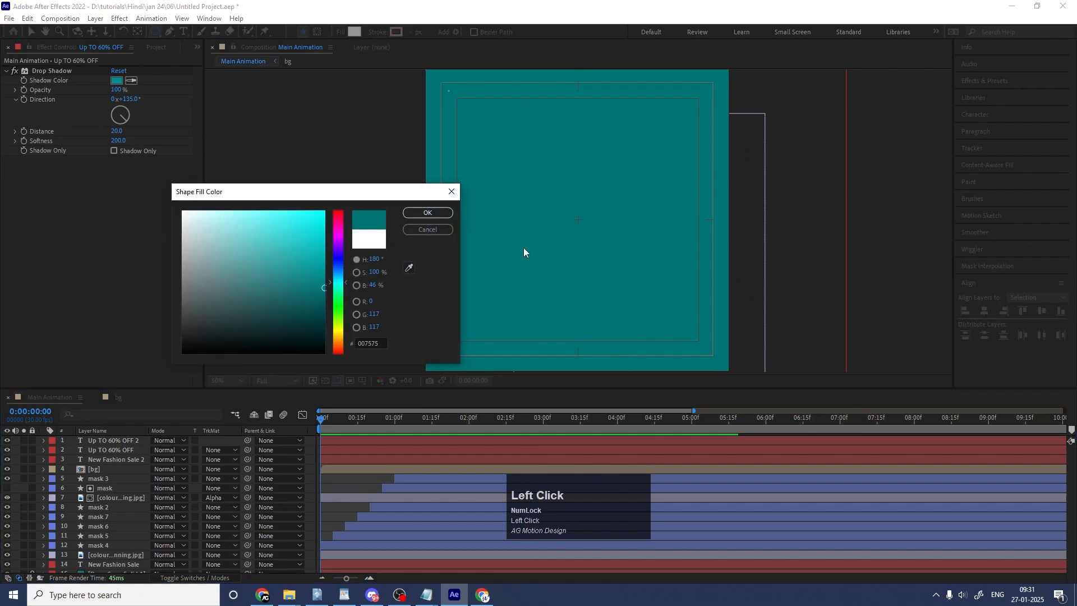
click(428, 213)
Draw a large teal circle over the headline area and center its anchor point
key(space)
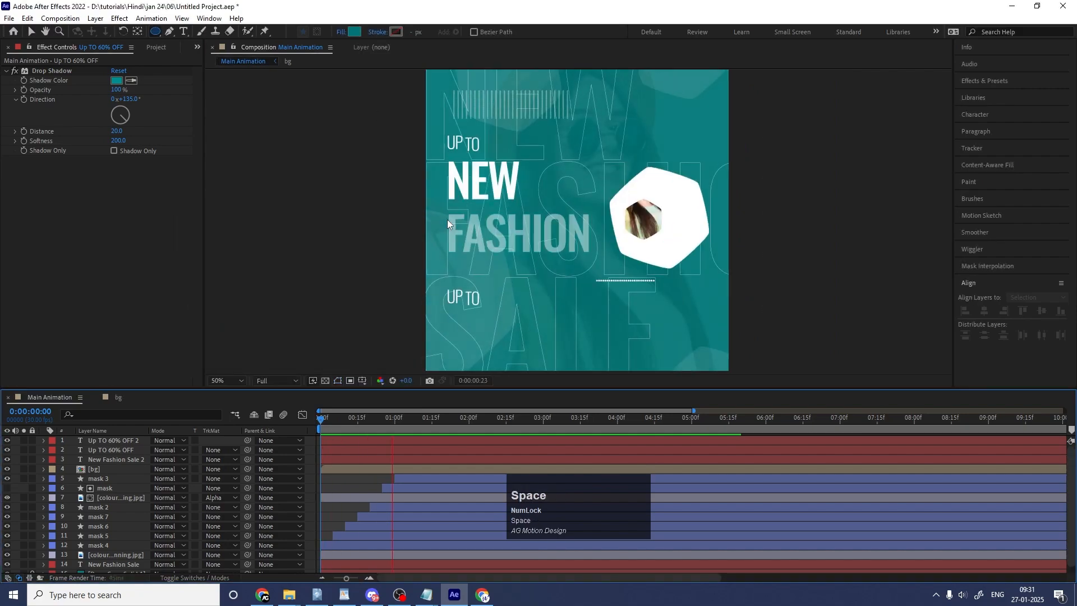
drag(424, 128, 549, 309)
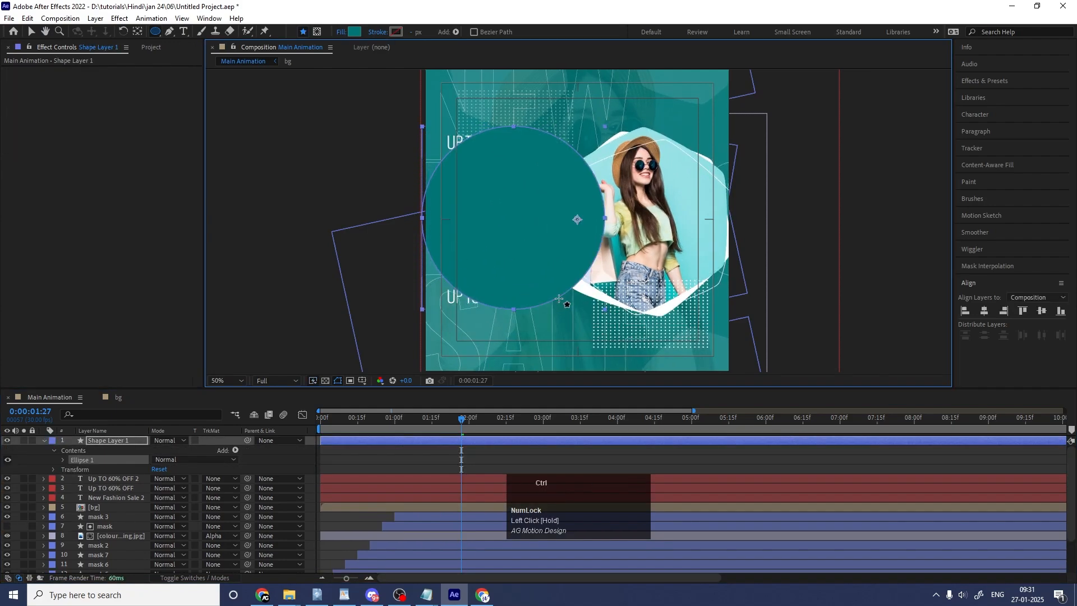
key(ctrl+alt+Home)
Shift the teal circle left over the headline area and move its layer directly below the masked photo layer
drag(114, 443, 133, 499)
key(v)
drag(574, 244, 539, 258)
drag(123, 467, 139, 538)
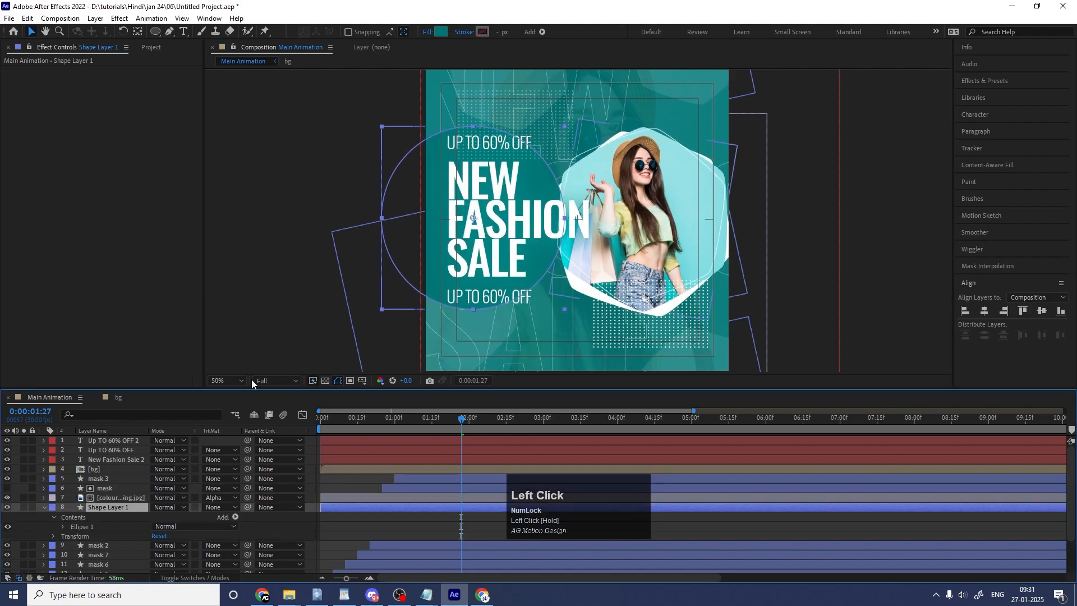
Nudge the teal circle right and enlarge it proportionally until it backs the headline and both offer lines
drag(508, 191, 536, 184)
drag(583, 309, 603, 323)
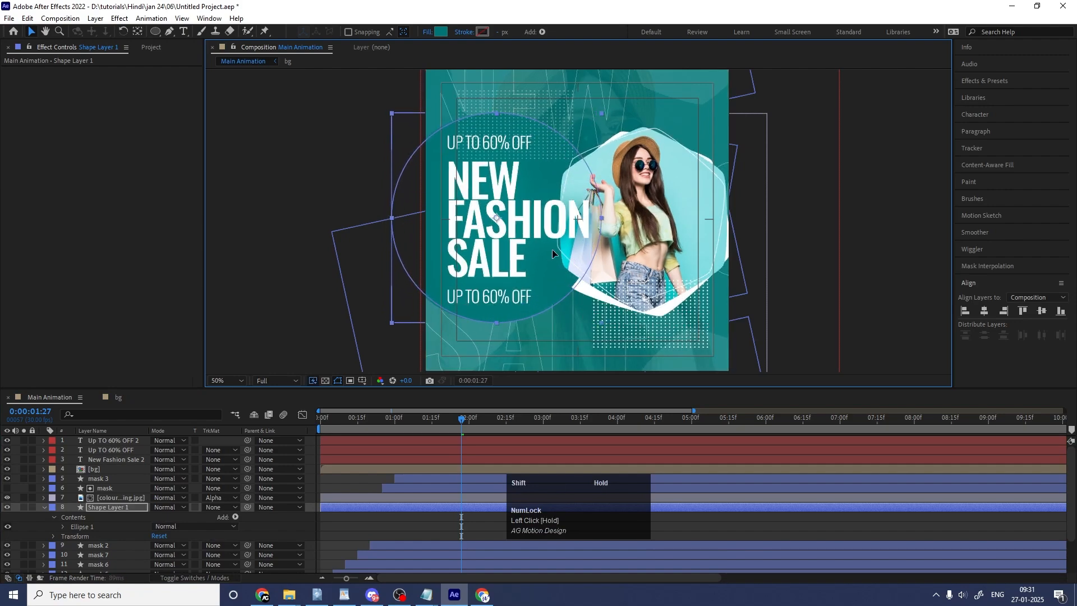
click(344, 480)
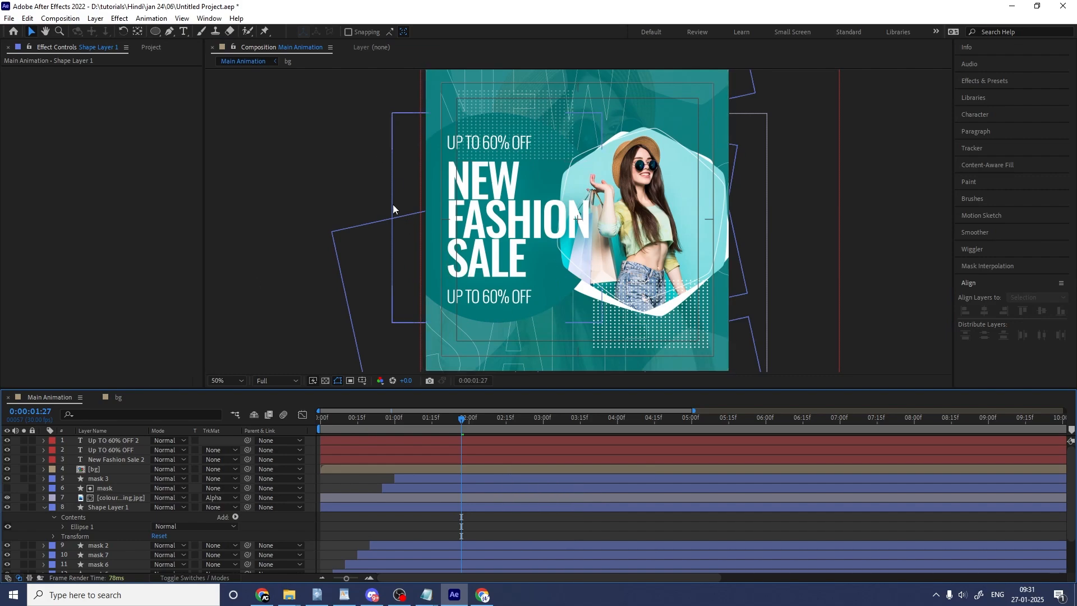
click(96, 508)
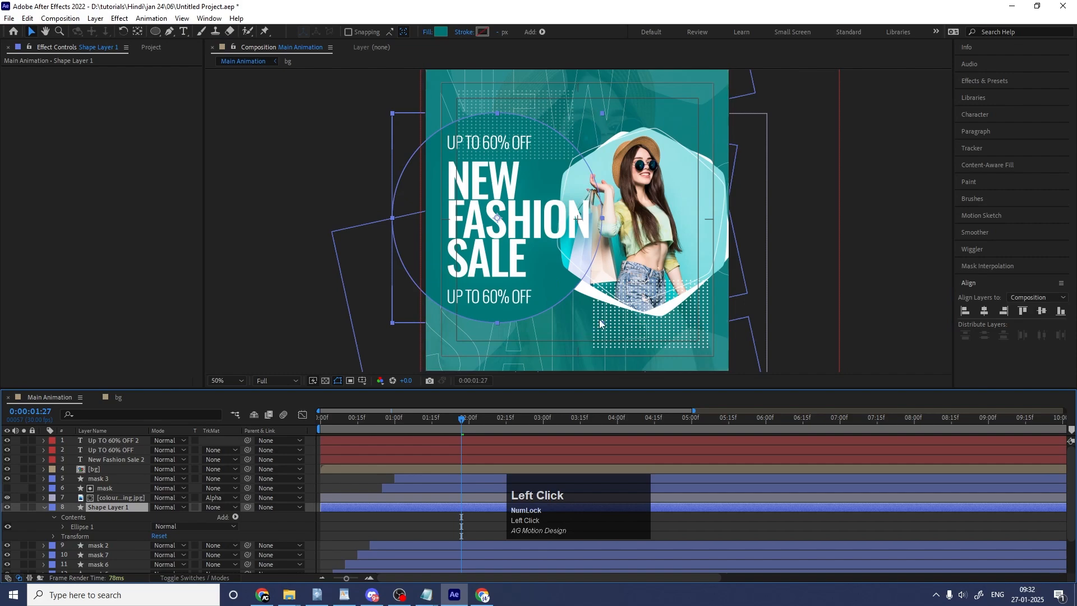
drag(601, 322, 611, 331)
click(331, 480)
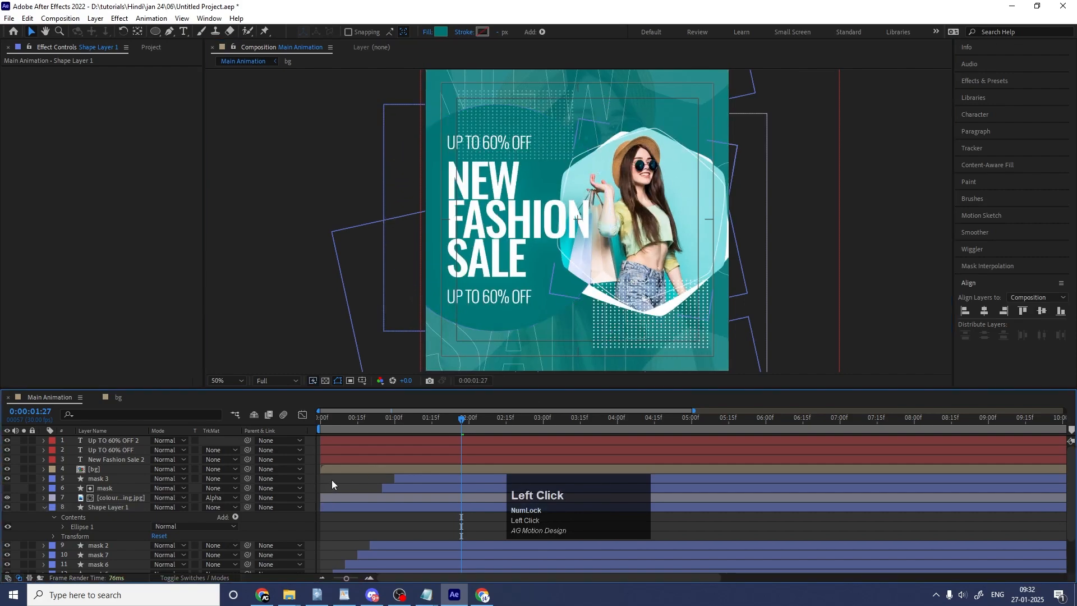
Collapse the layer properties and preview the animation from the start with the teal circle in place
key(u)
key(u)
click(341, 419)
drag(341, 418, 277, 432)
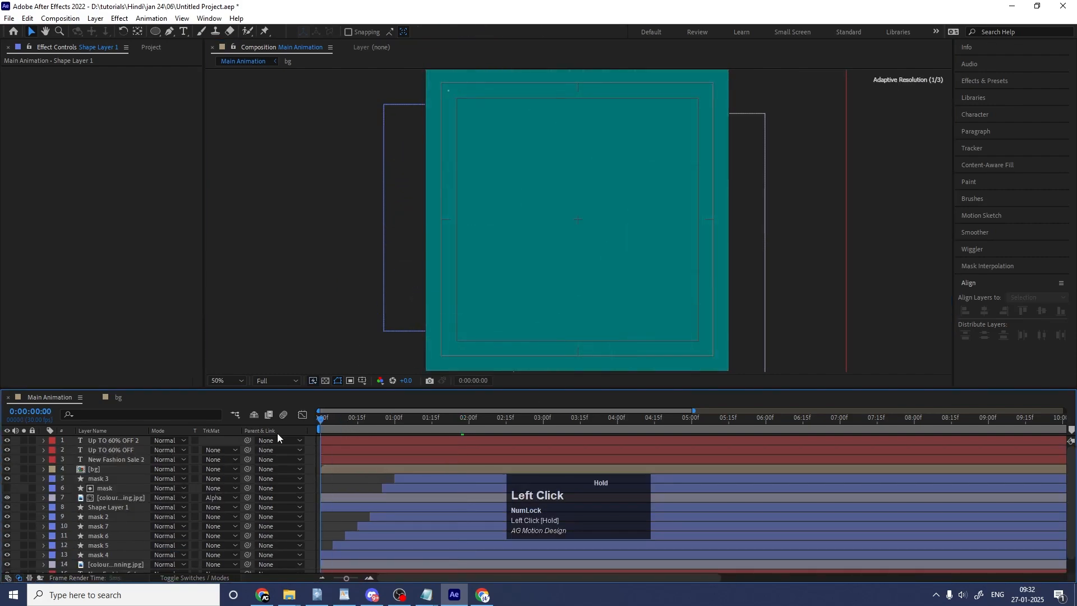
key(space)
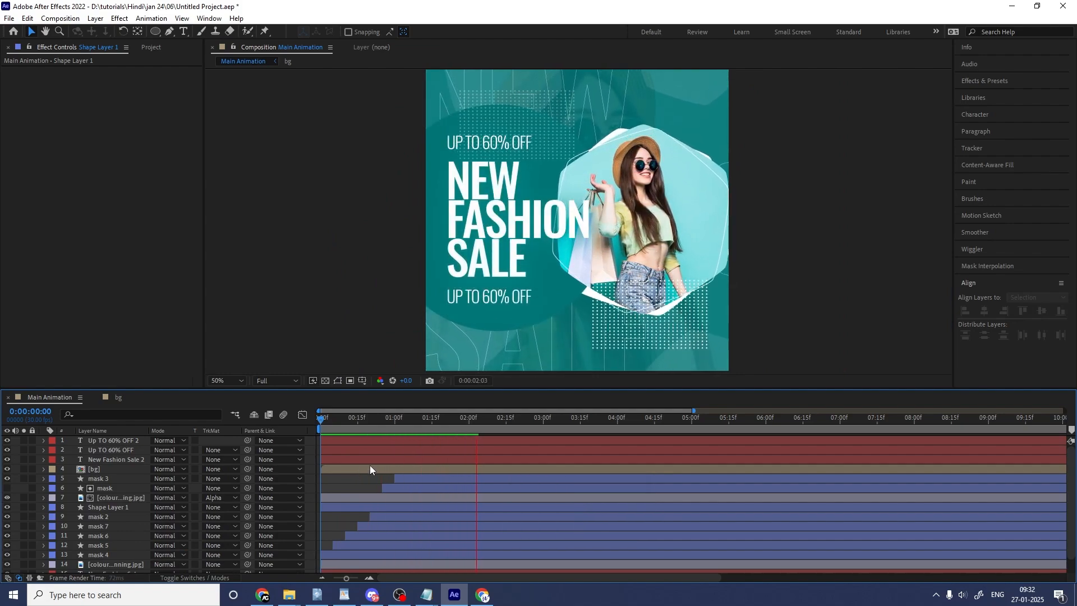
key(space)
drag(343, 420, 287, 436)
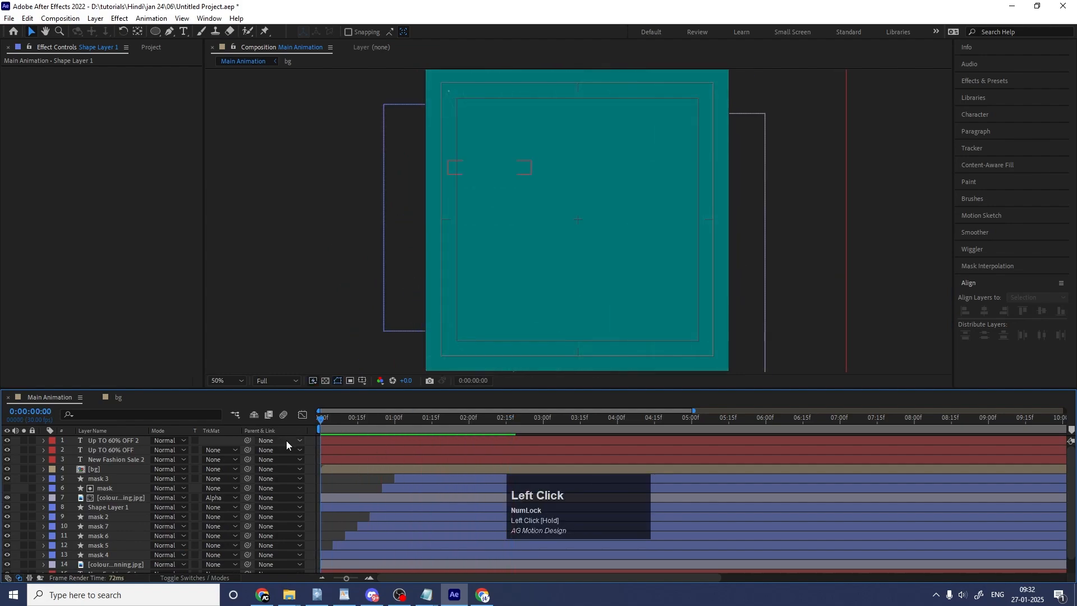
Offset the "Up TO 60% OFF" layer to start at 0:00:00:10
key(equal)
click(334, 442)
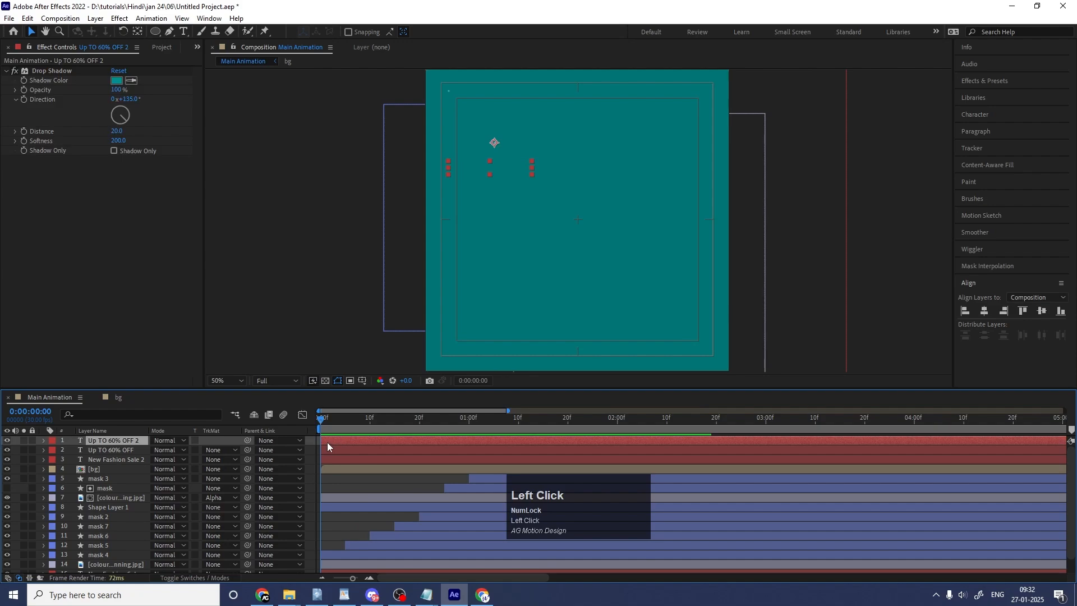
key(equal)
key(minus)
click(369, 419)
click(372, 449)
key(alt+bracketleft)
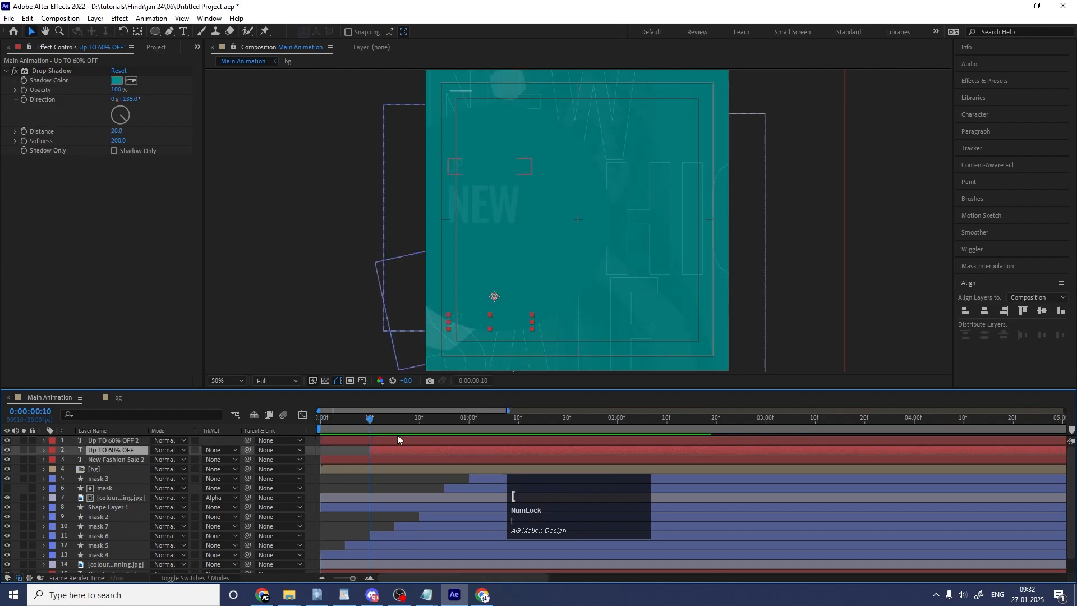
Offset the "New Fashion Sale 2" headline layer to start at 0:00:00:20
click(419, 418)
click(404, 463)
key(alt+bracketleft)
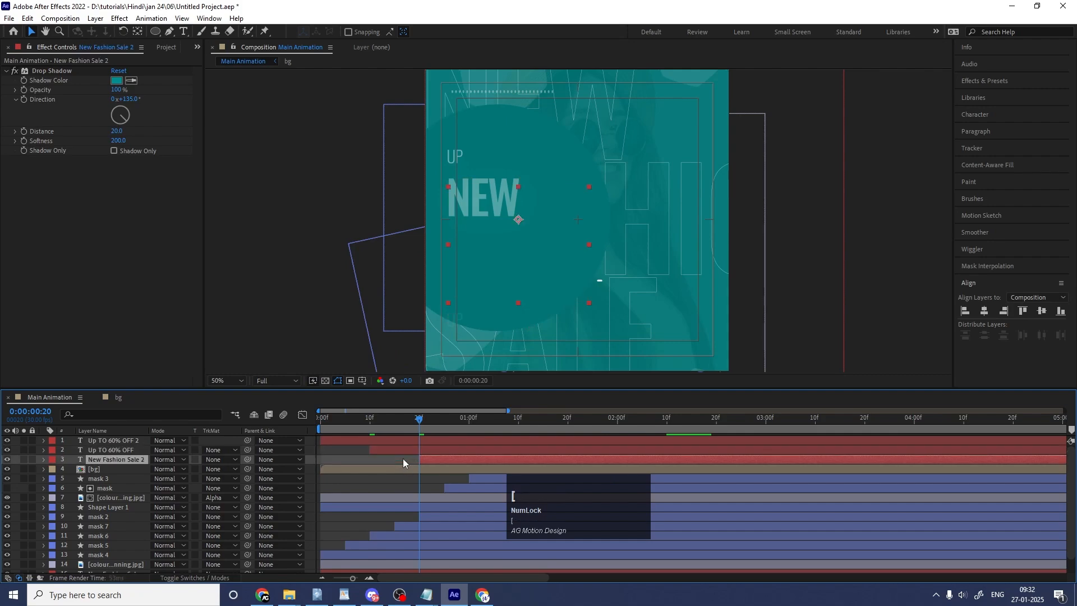
Preview the staggered headline and offer text animation, ending with the playhead back at the first frame
key(space)
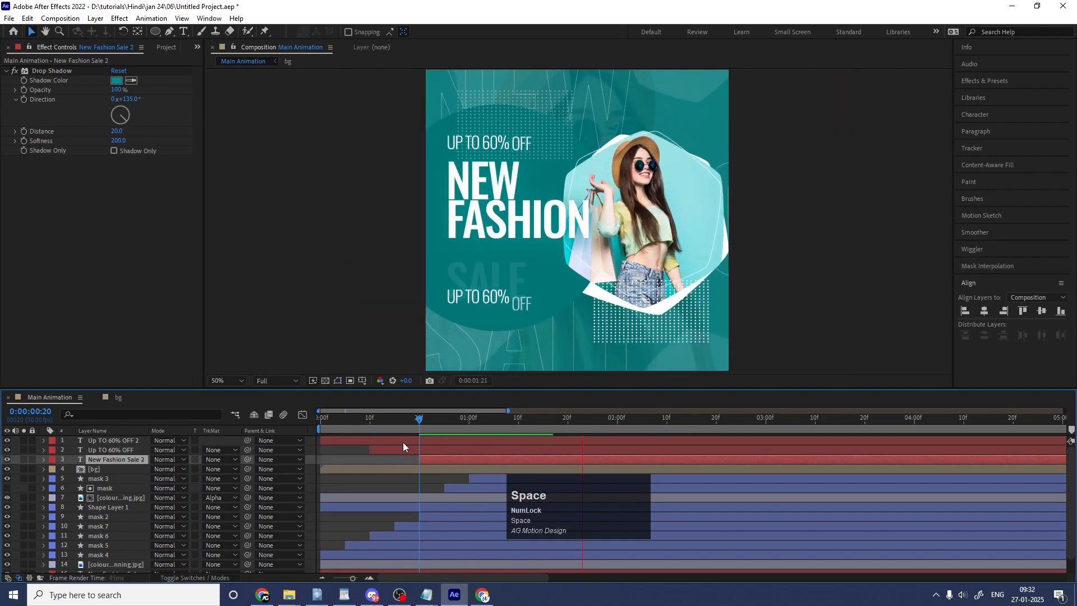
key(space)
drag(395, 422, 320, 419)
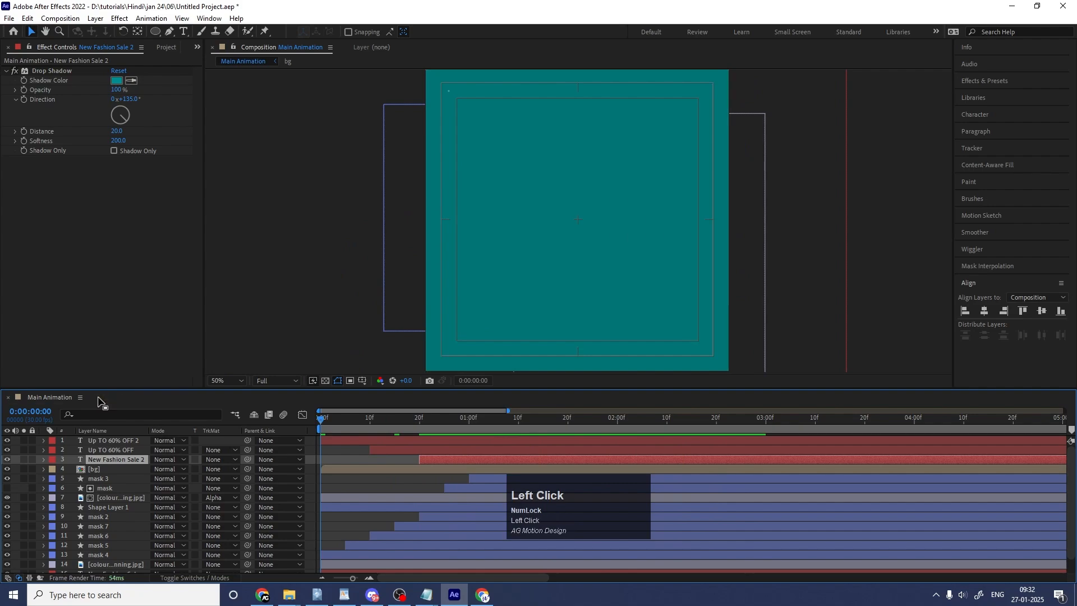
key(ctrl+n)
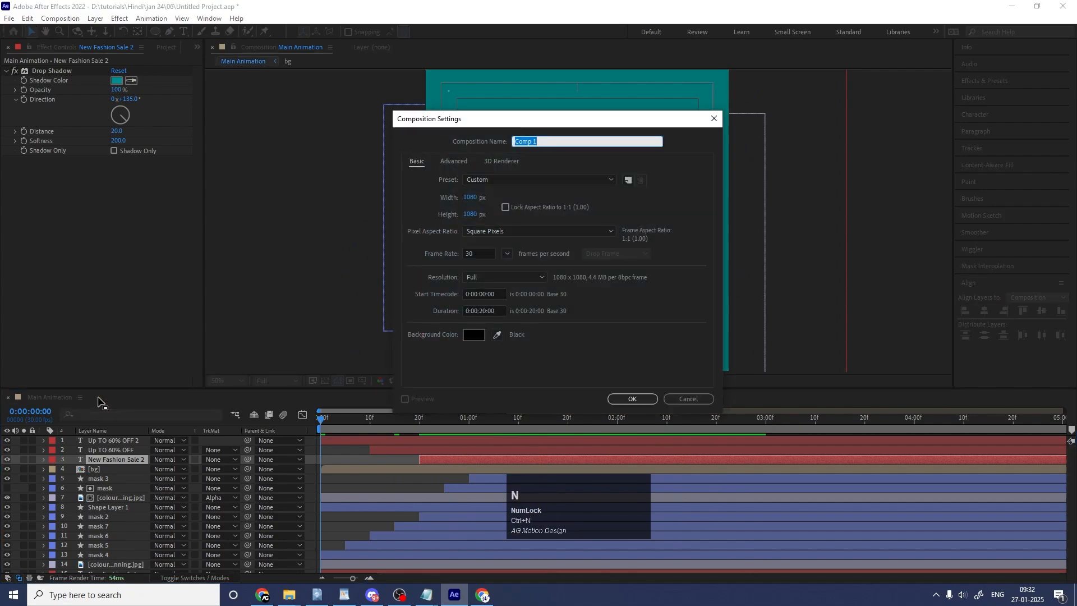
click(690, 400)
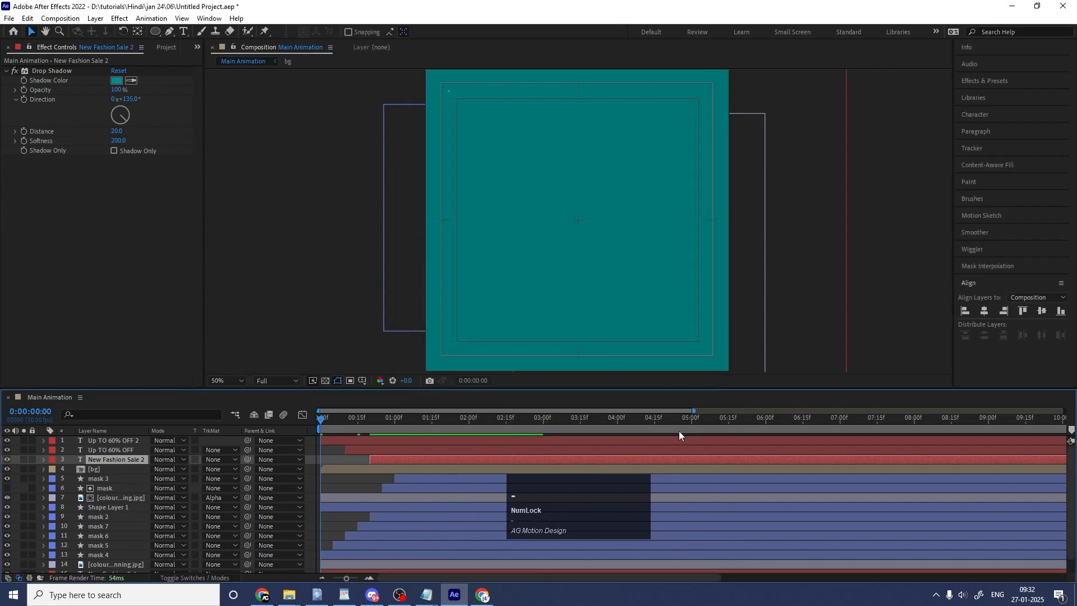
End the Main Animation work area at 0:00:06:00 and preview the shortened loop
drag(509, 425, 543, 425)
key(n)
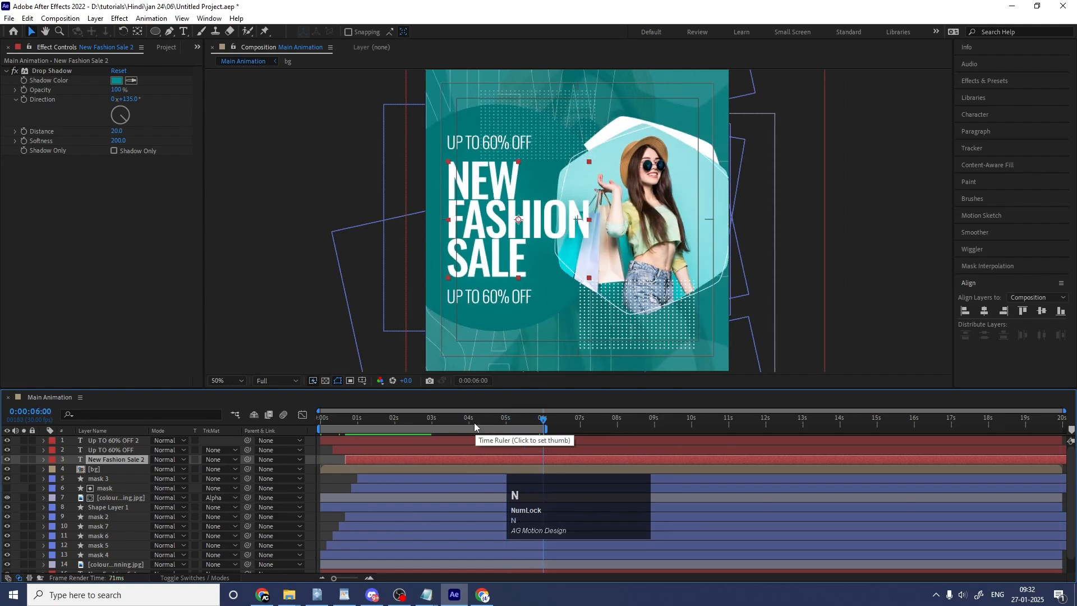
click(389, 422)
key(space)
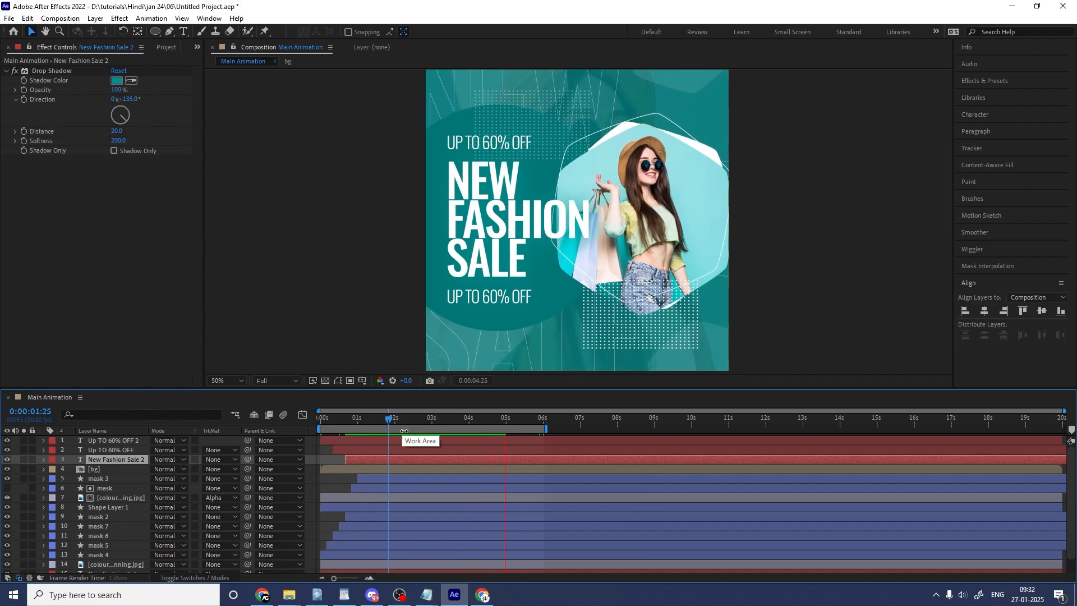
key(space)
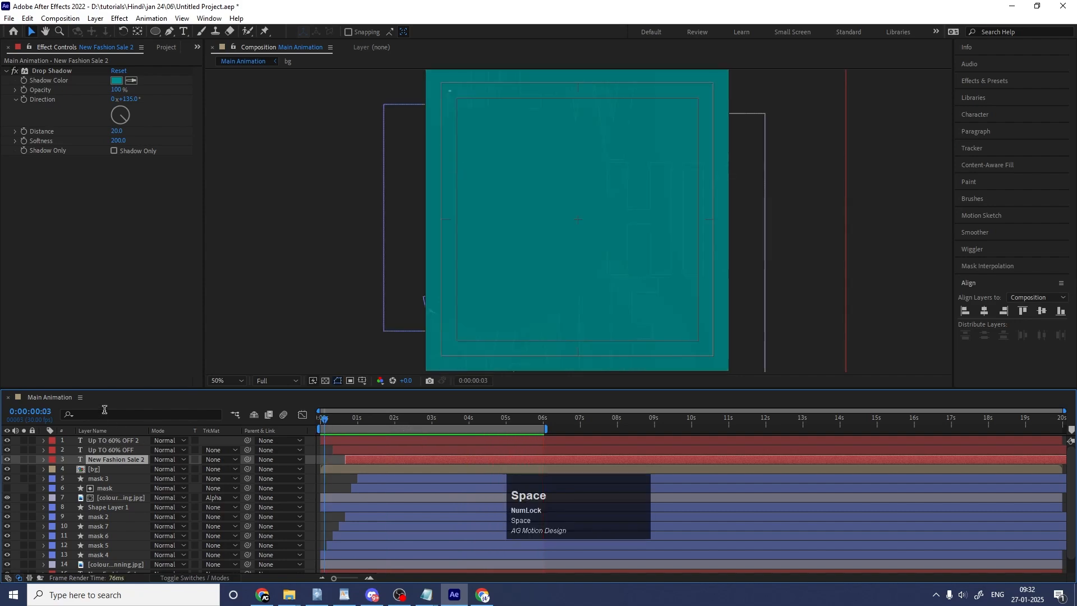
Create a composition named "Main" at 1920 x 1080 px, 30 frames per second, lasting 20 seconds
key(ctrl+n)
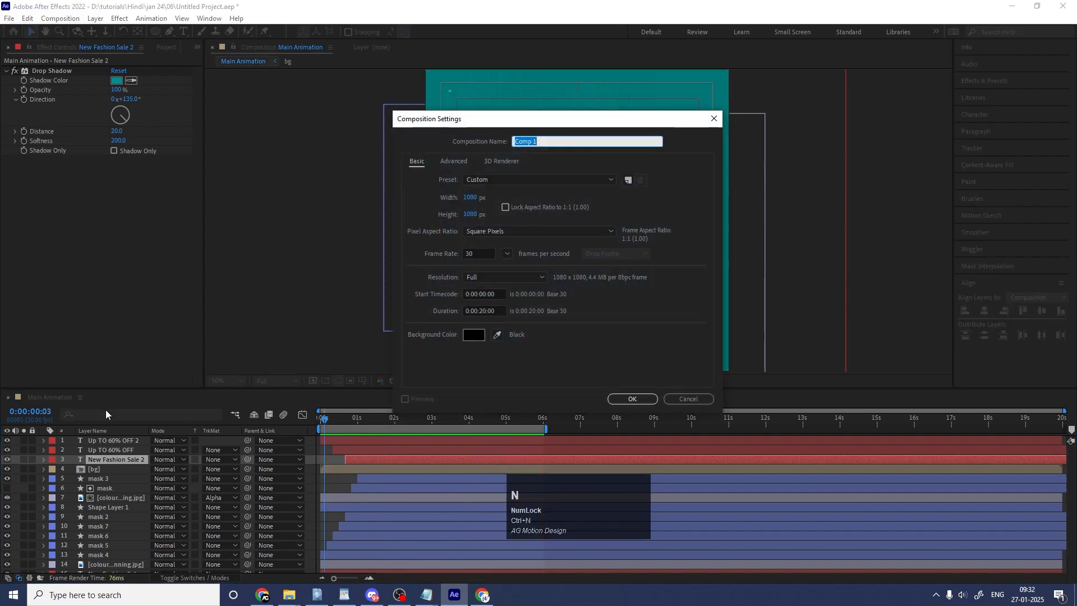
text(Main)
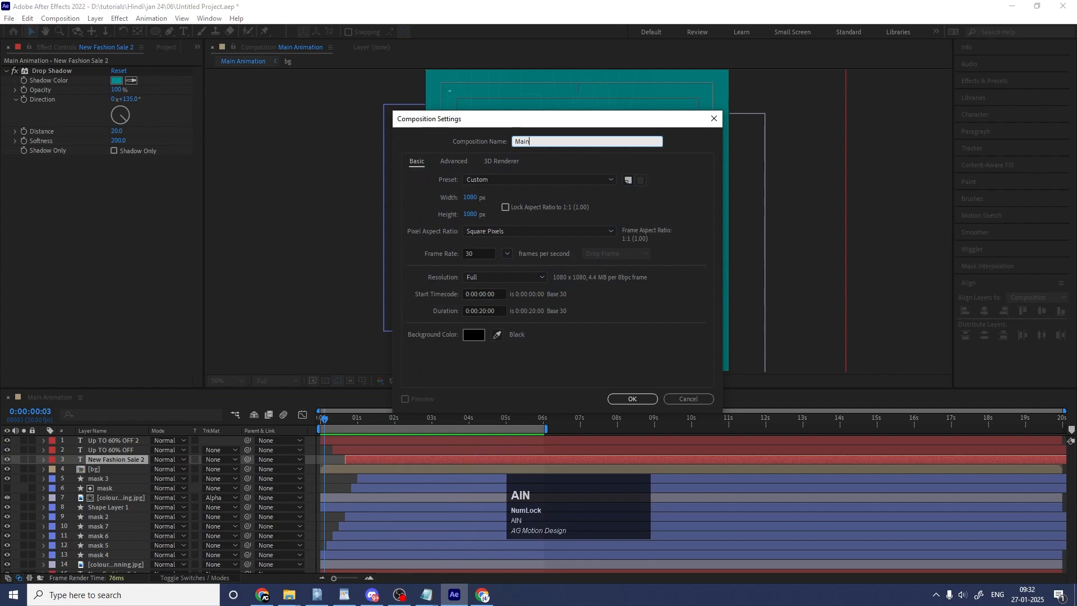
click(471, 200)
text(1920)
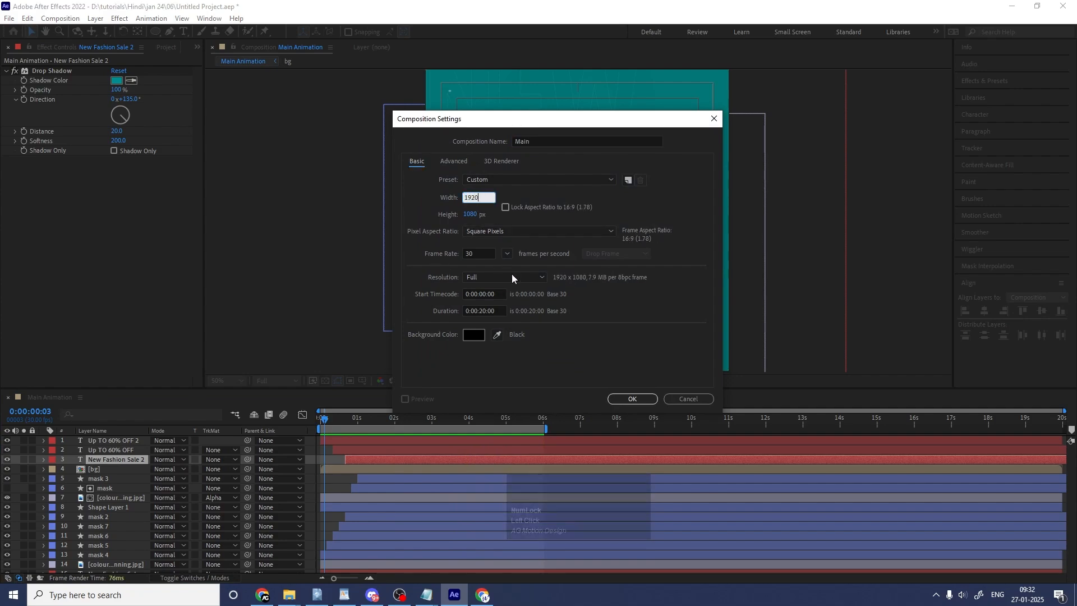
click(617, 401)
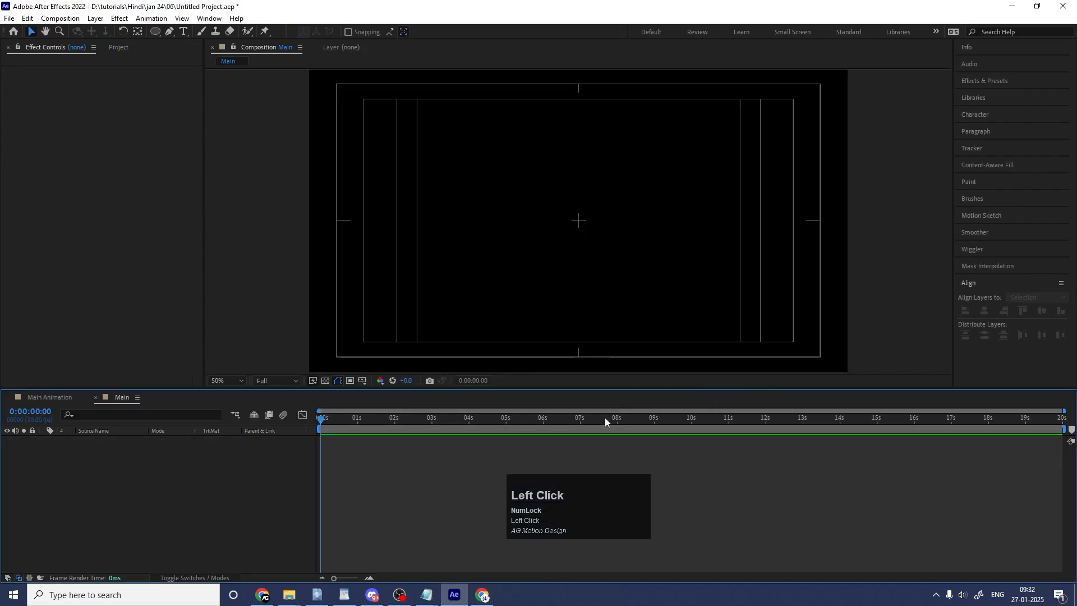
Place the Main Animation composition in Main and scale it to 82%
key(ctrl+0)
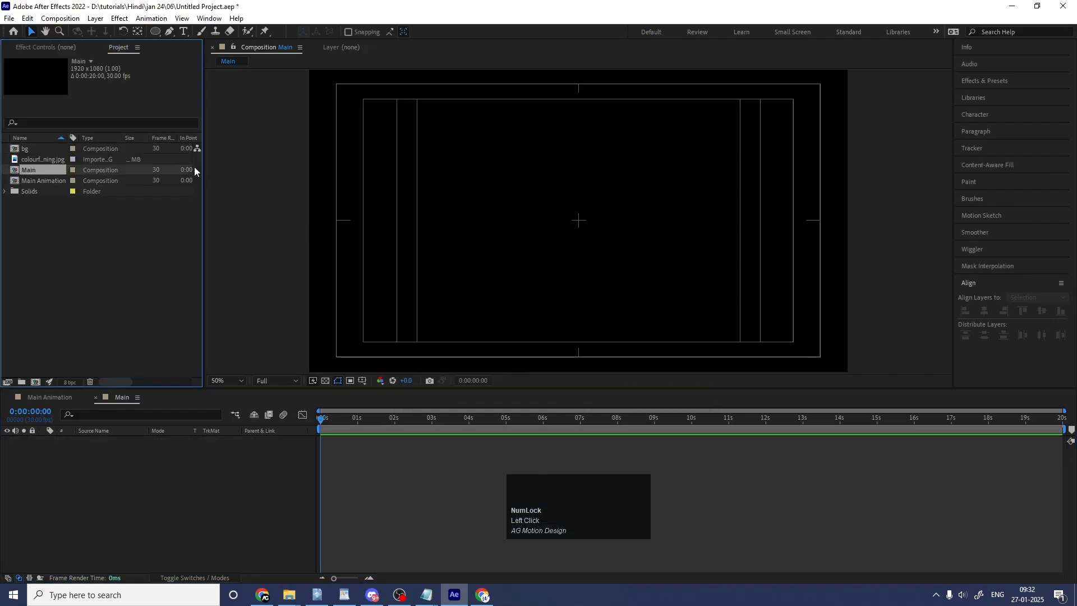
click(46, 181)
drag(181, 443, 160, 450)
key(s)
Rotate the Main Animation layer slightly counterclockwise around its center and preview the tilted promo
key(w)
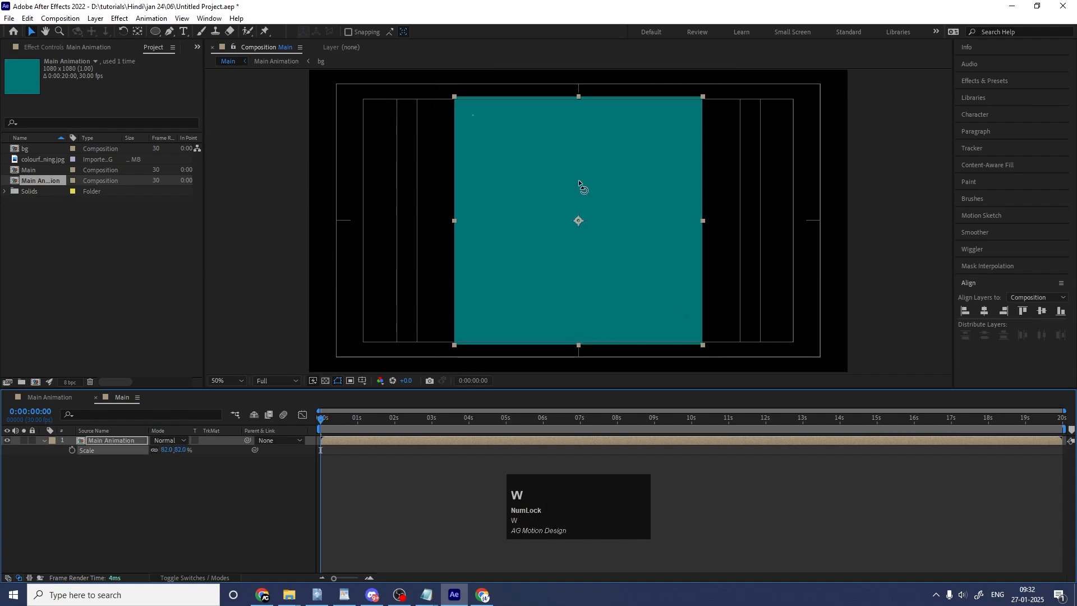
click(638, 129)
drag(637, 129, 628, 124)
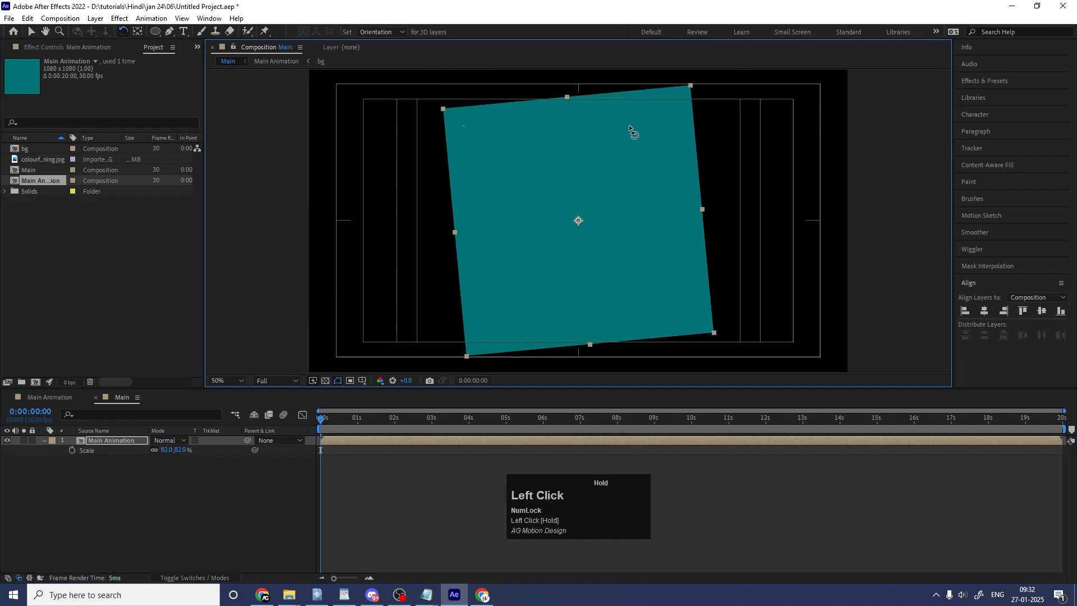
key(space)
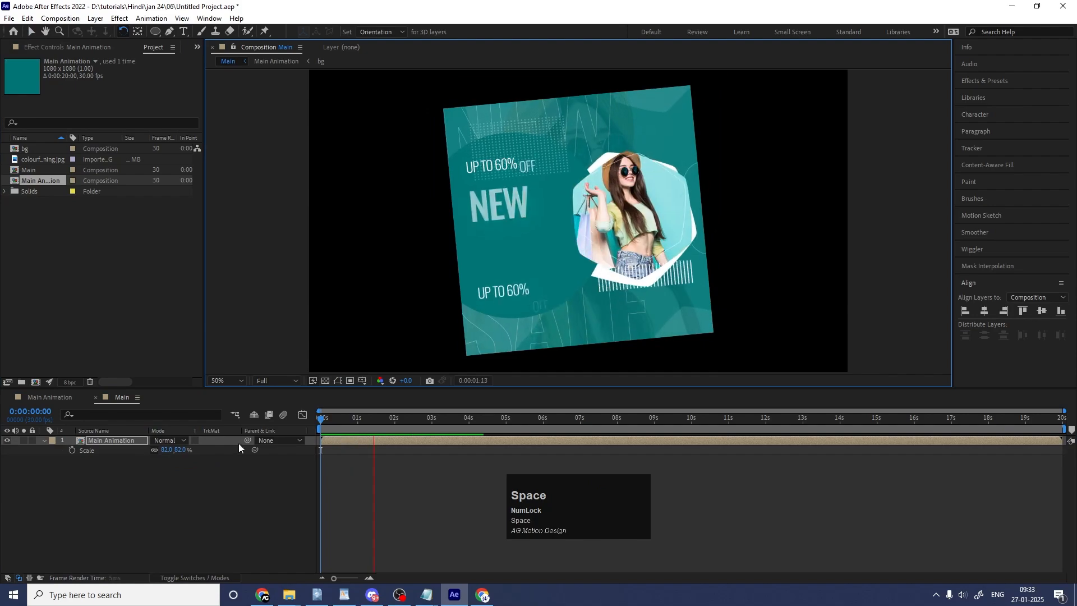
Duplicate the Main Animation layer and scale the lower copy to 200% so it fills the background
ctrl+click(126, 441)
key(ctrl+d)
click(99, 451)
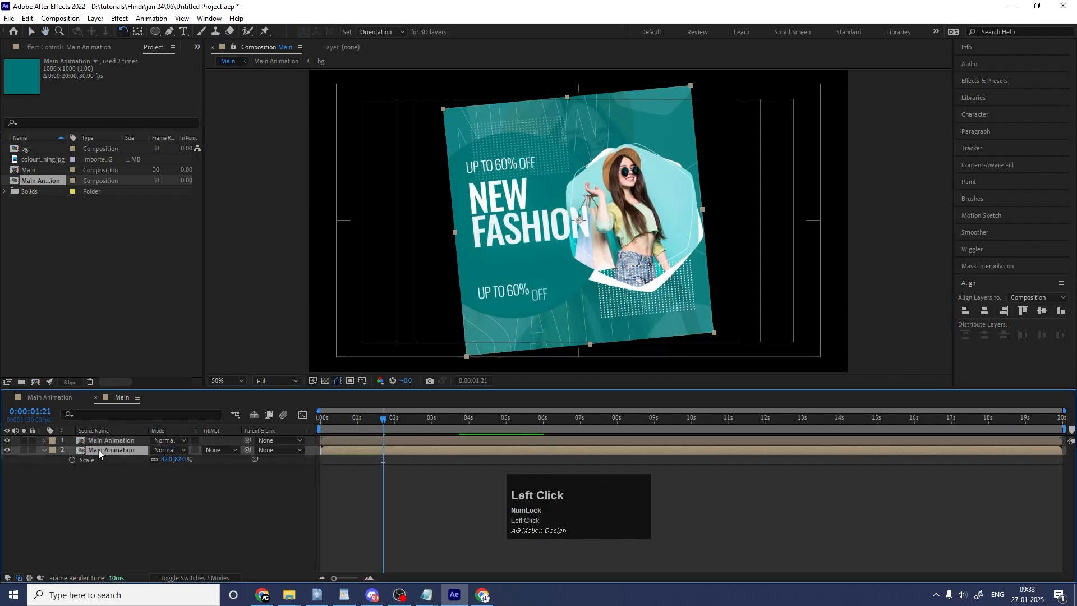
drag(167, 465, 224, 469)
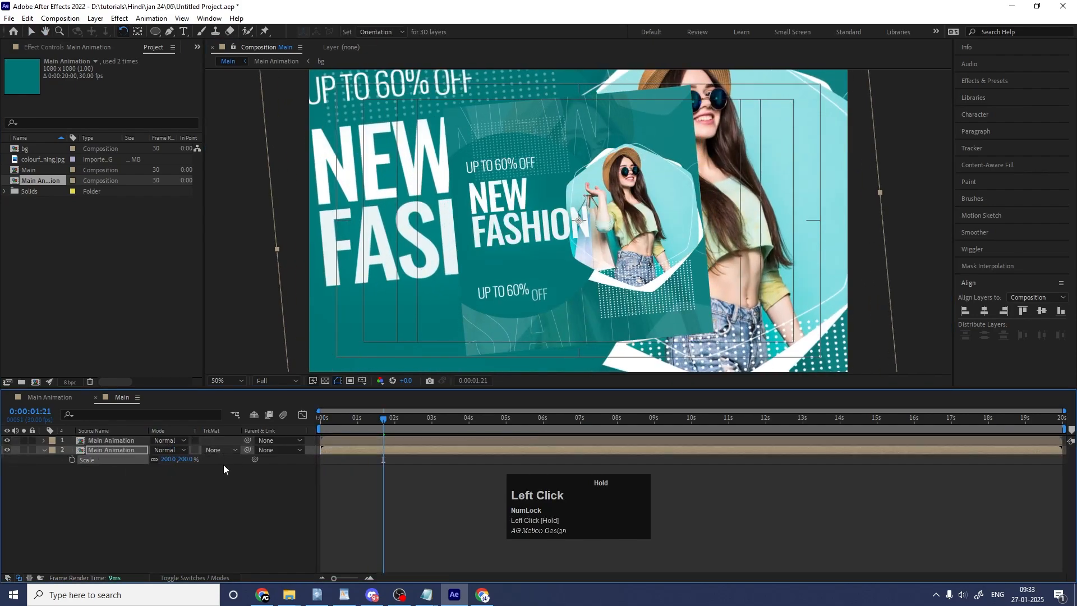
Apply Gaussian Blur to the enlarged background copy with a blurriness of 20
click(981, 81)
click(997, 96)
key(ctrl+a)
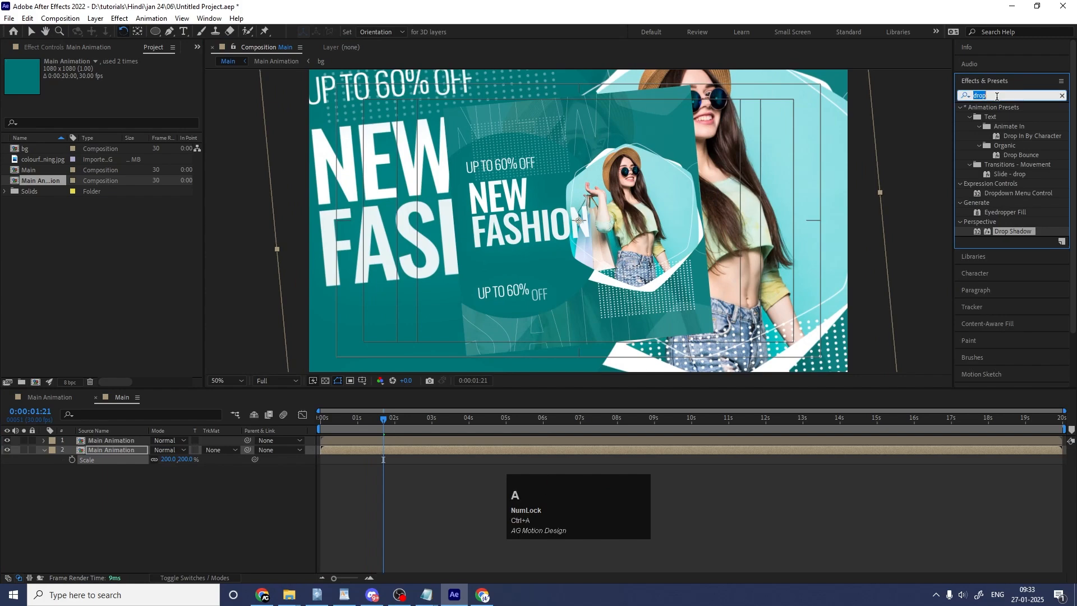
text(blur)
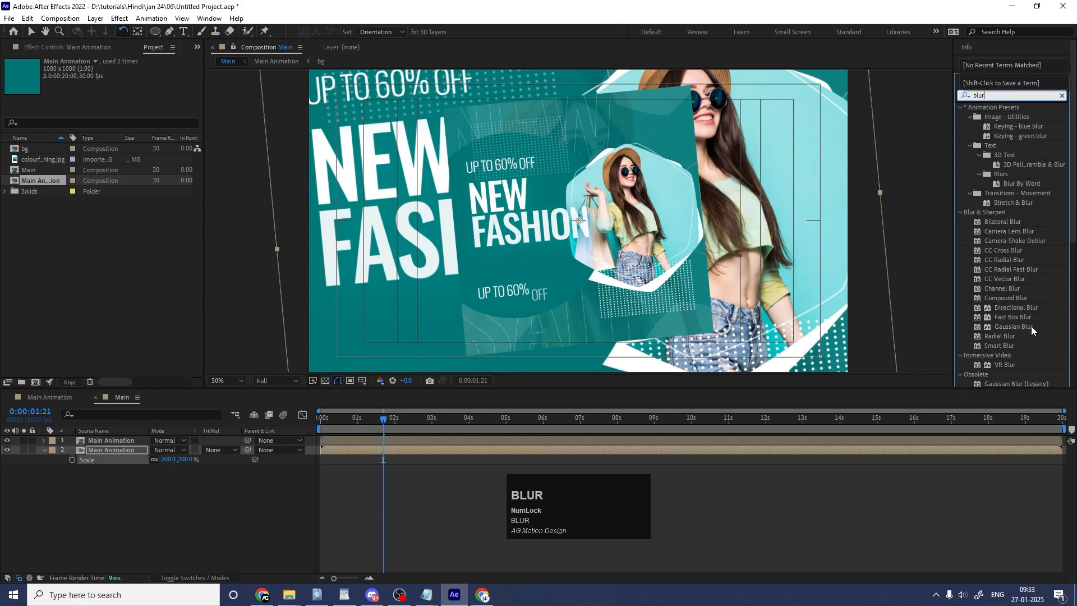
double_click(1028, 326)
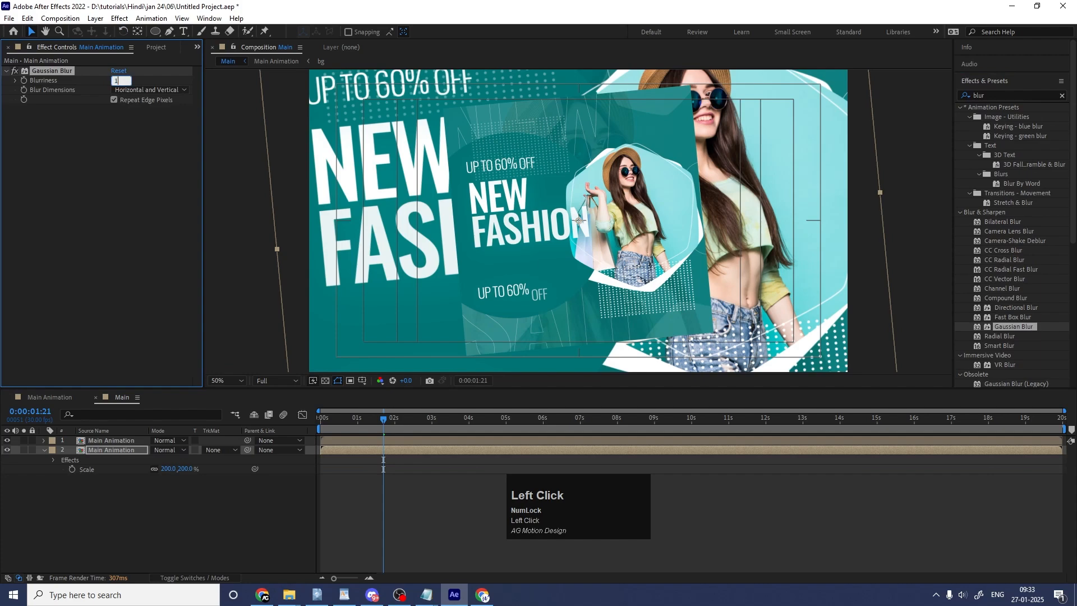
key(Return)
click(117, 82)
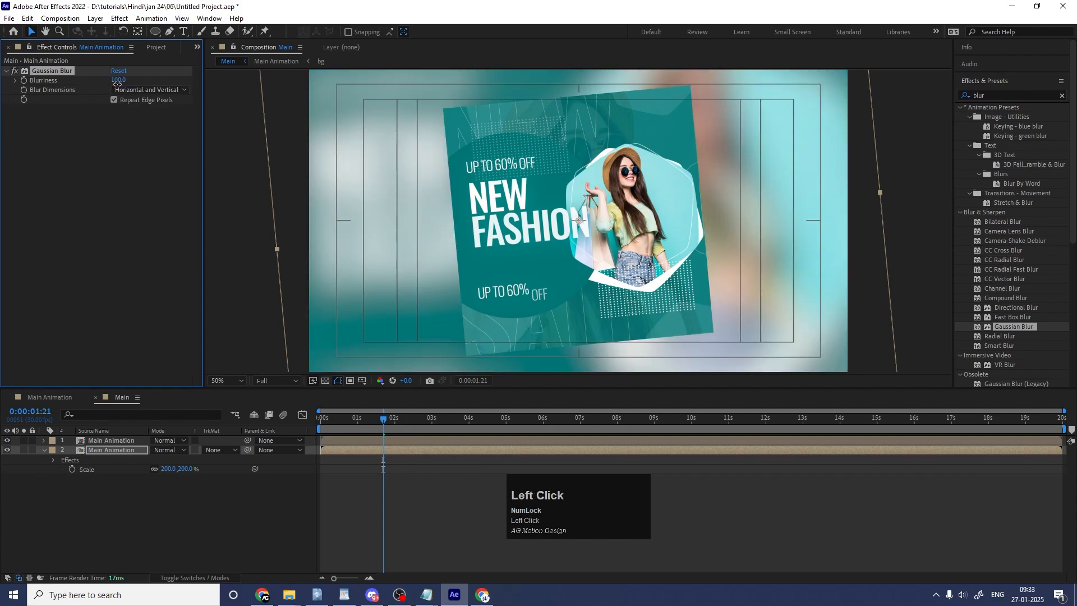
key(Return)
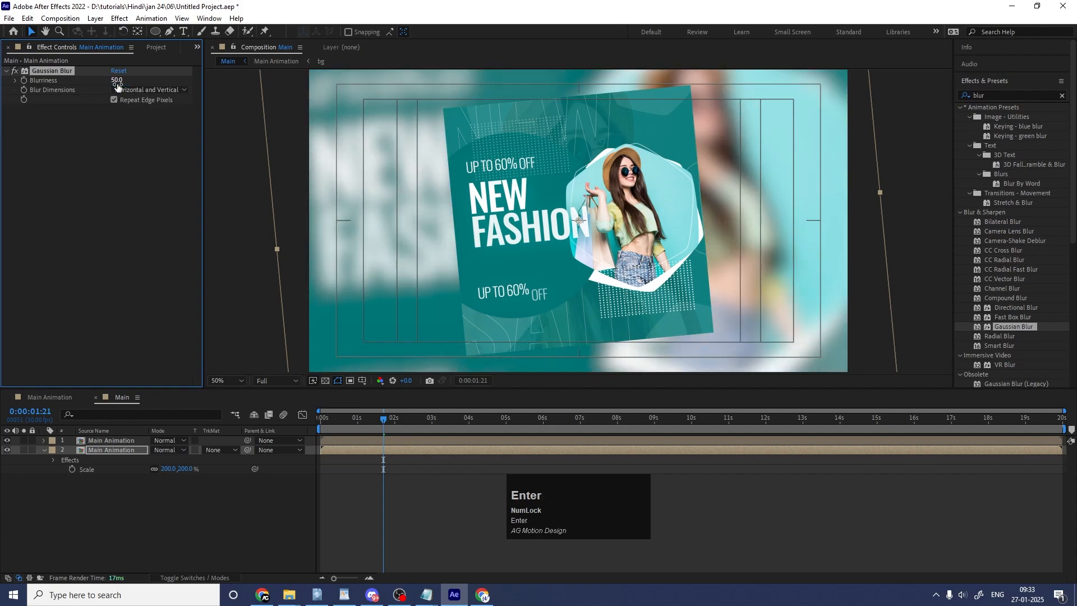
click(117, 82)
text(20)
key(Return)
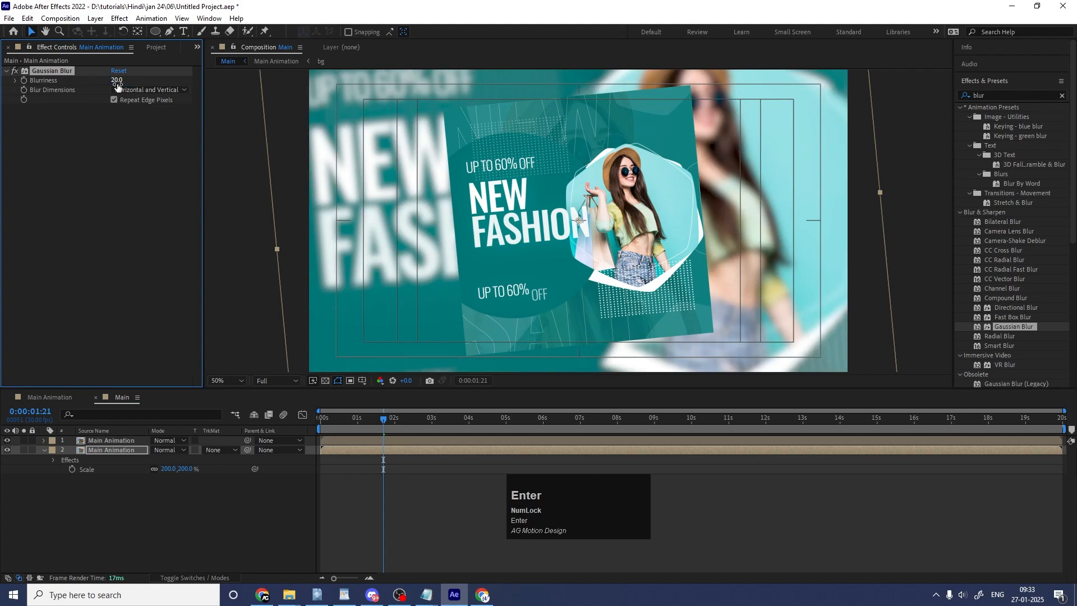
Apply a Drop Shadow effect to the upper Main Animation layer with softness 200
click(99, 441)
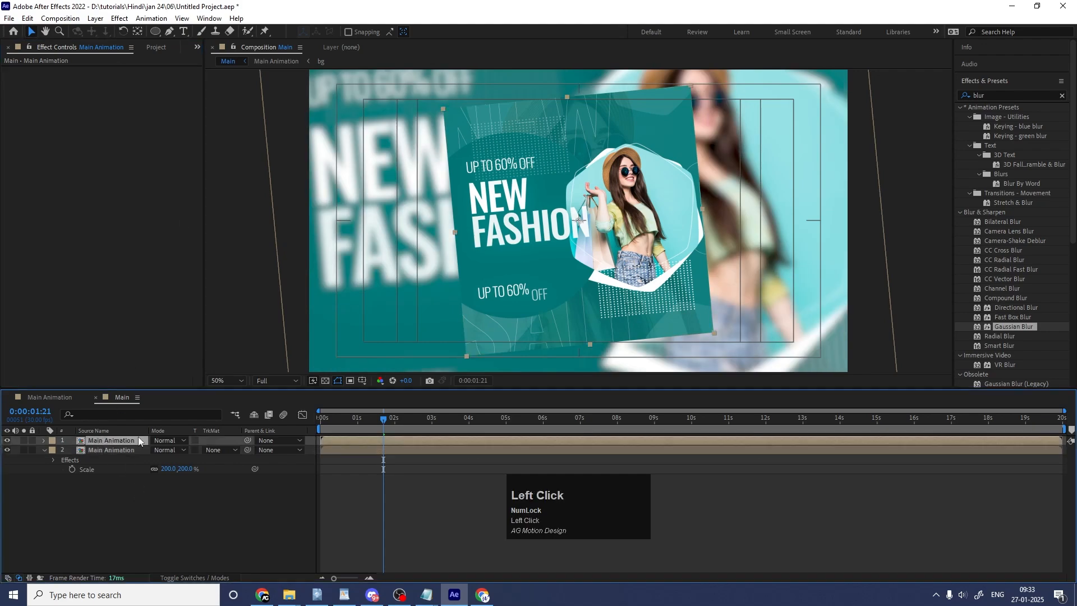
click(998, 95)
key(ctrl+a)
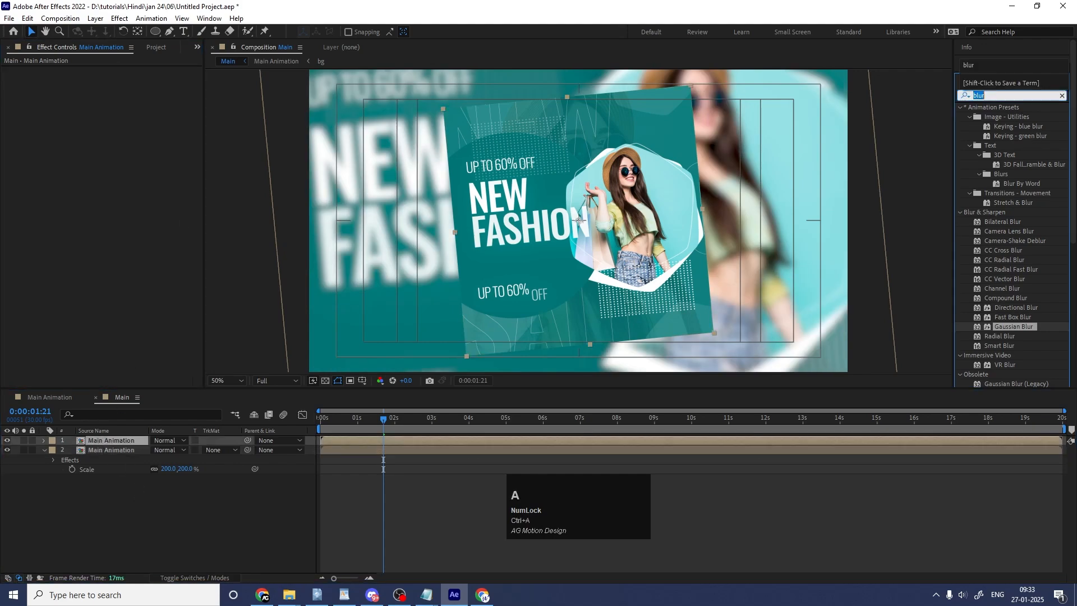
text(drop)
drag(1011, 231, 209, 148)
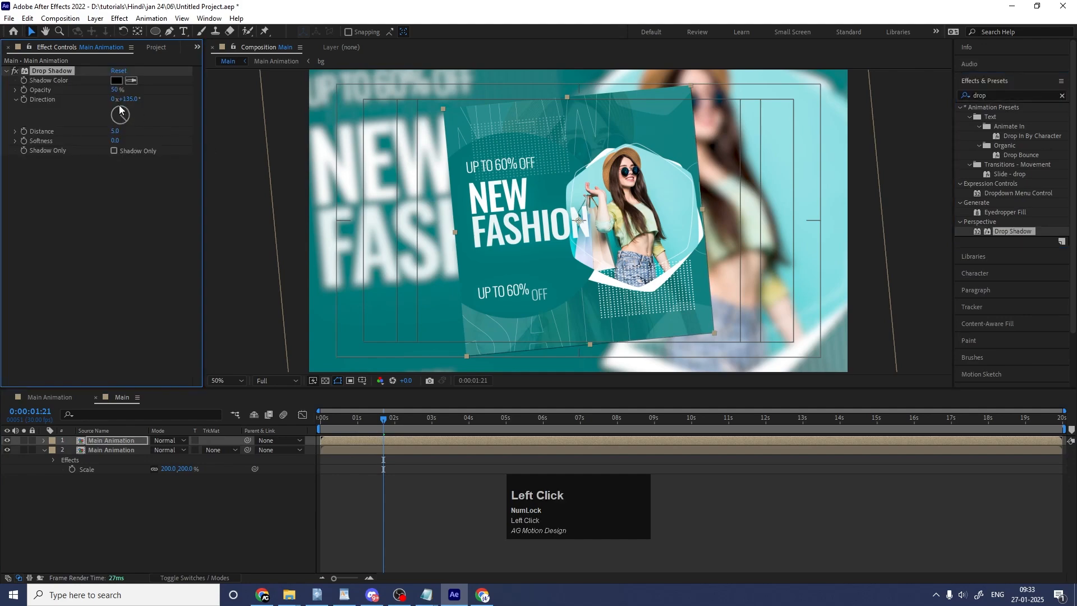
text(200)
key(Return)
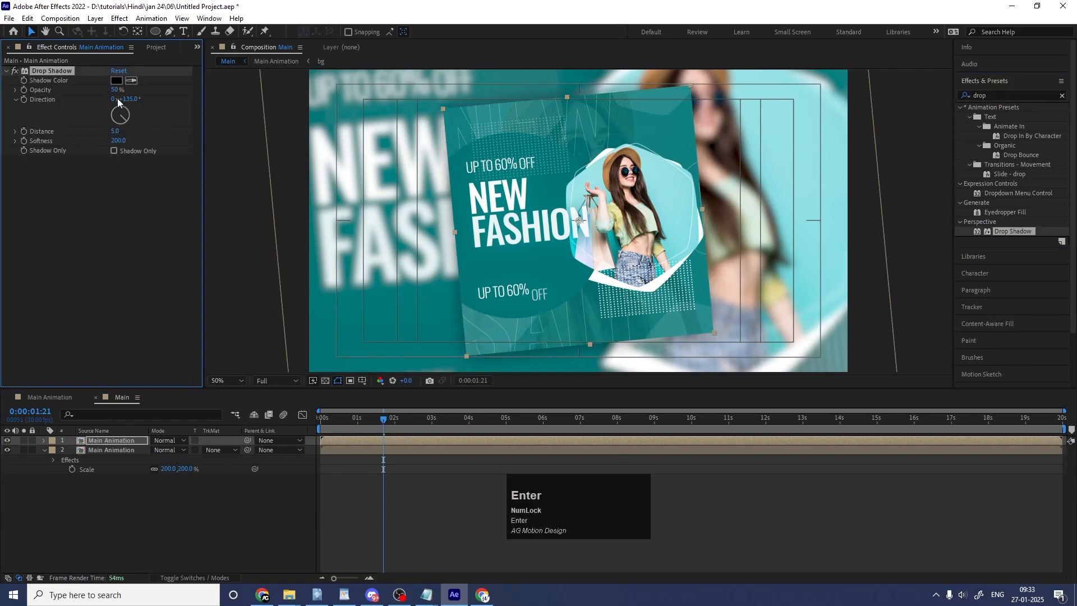
Set the drop shadow's opacity to 100%, distance to 0 and softness to 800
click(115, 90)
text(100)
key(Return)
click(115, 131)
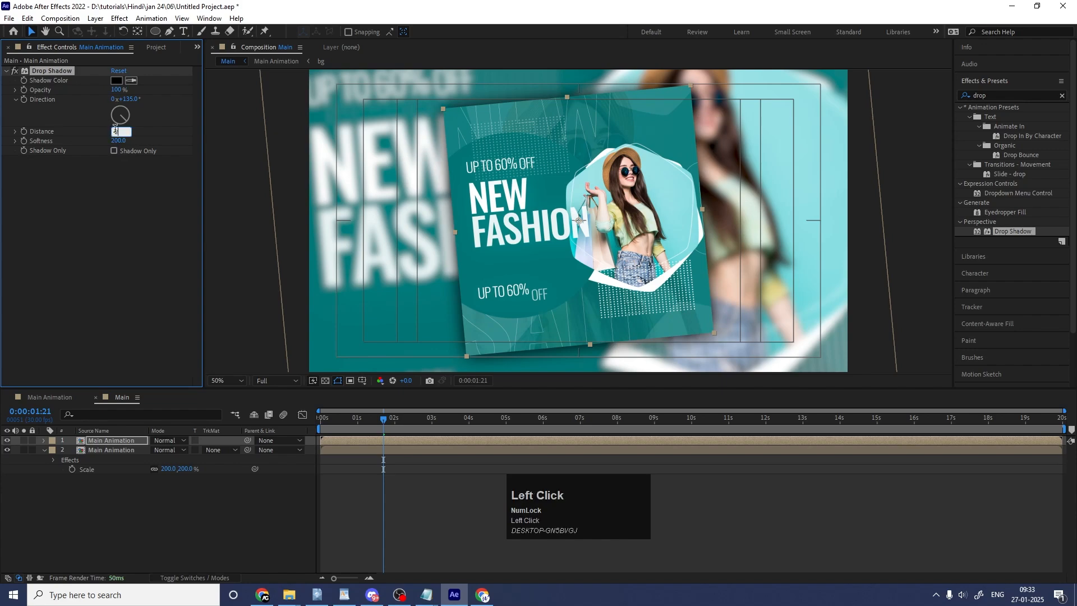
text(0)
key(Return)
click(119, 141)
text(8)
key(Return)
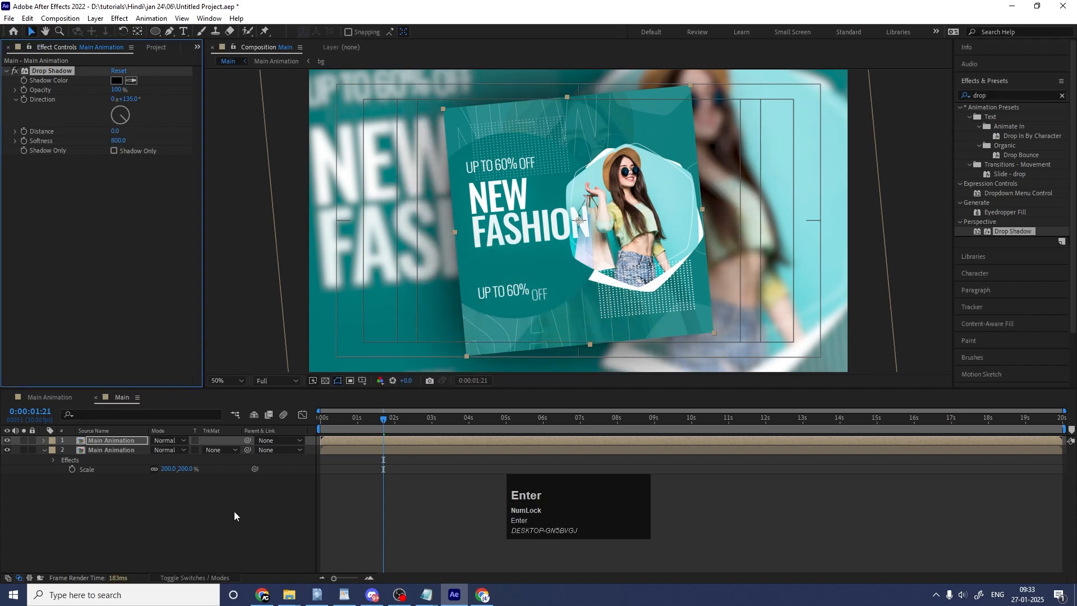
Change the upper layer's shadow color to white (FFFFFF) and deselect the layer
click(234, 511)
click(108, 440)
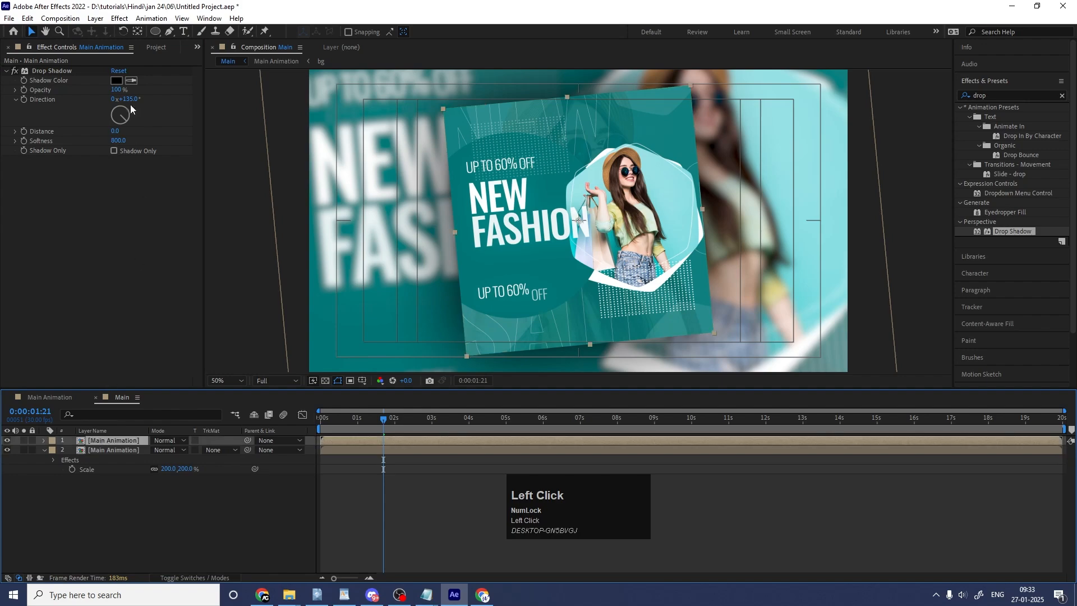
click(116, 81)
drag(190, 224, 14, 94)
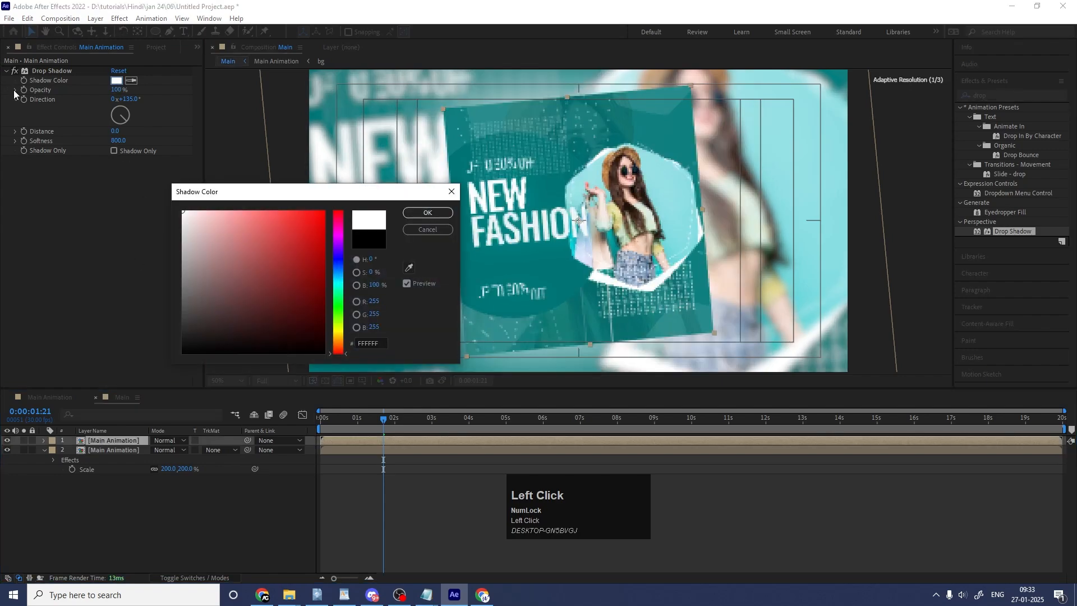
key(Return)
click(378, 460)
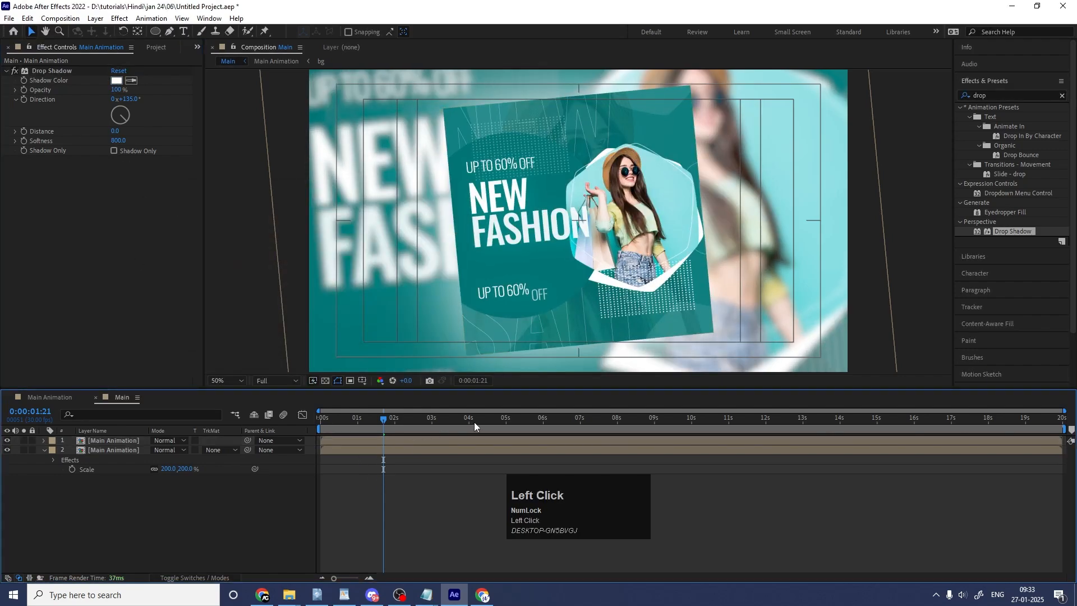
End the Main composition's work area at about 6 seconds and preview the glow from the start
drag(474, 425, 541, 422)
key(n)
click(436, 488)
key(space)
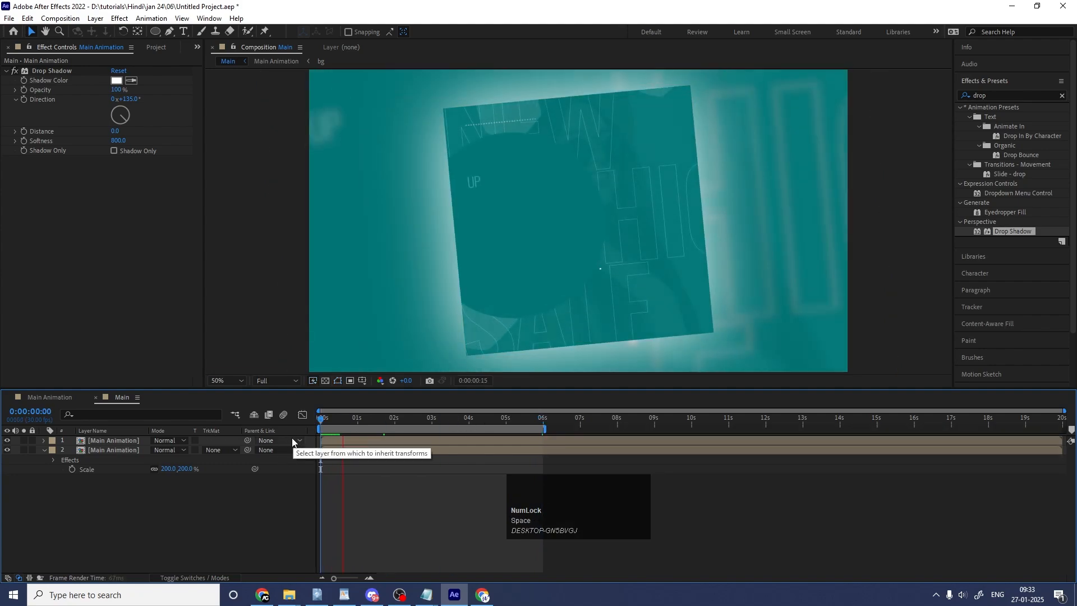
click(263, 430)
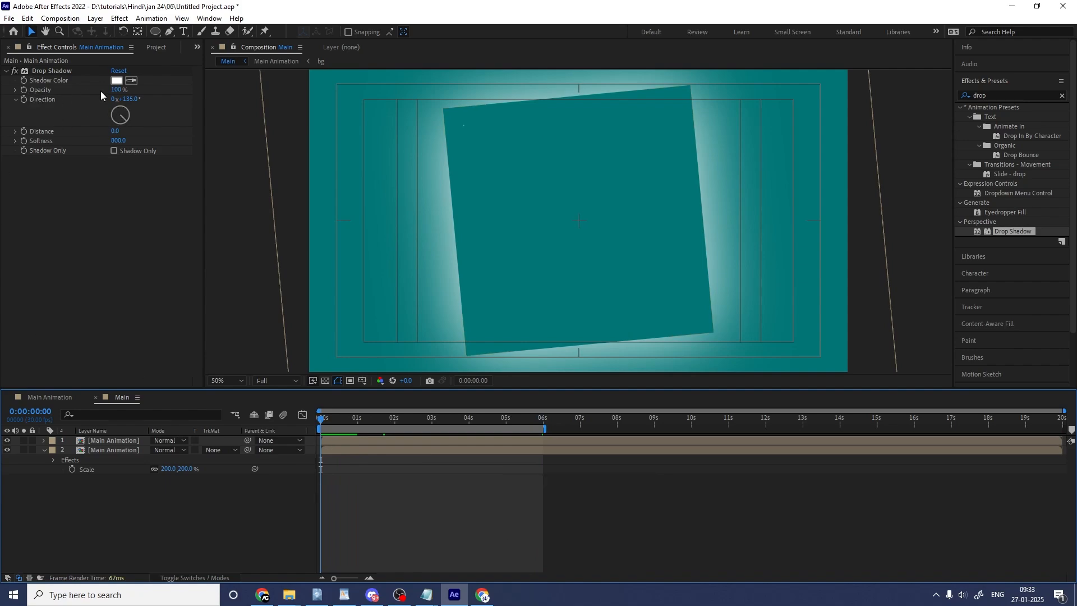
Keyframe the drop shadow's opacity at 0% on the first frame
click(111, 89)
text(0)
key(Return)
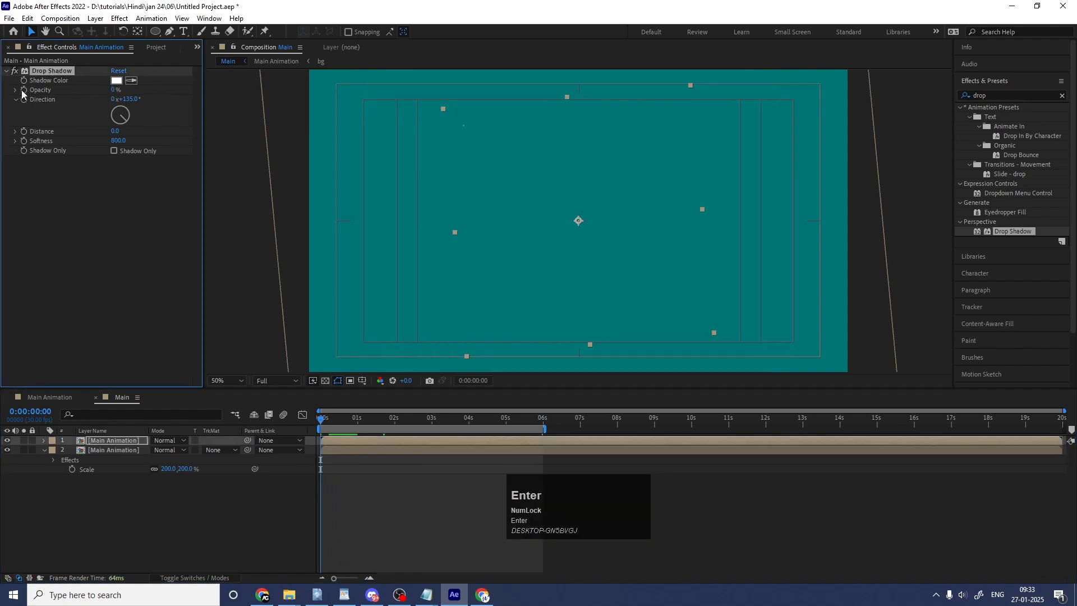
Add a 50% drop shadow opacity keyframe at 0:00:01:18 and preview the fade-in from the start
key(space)
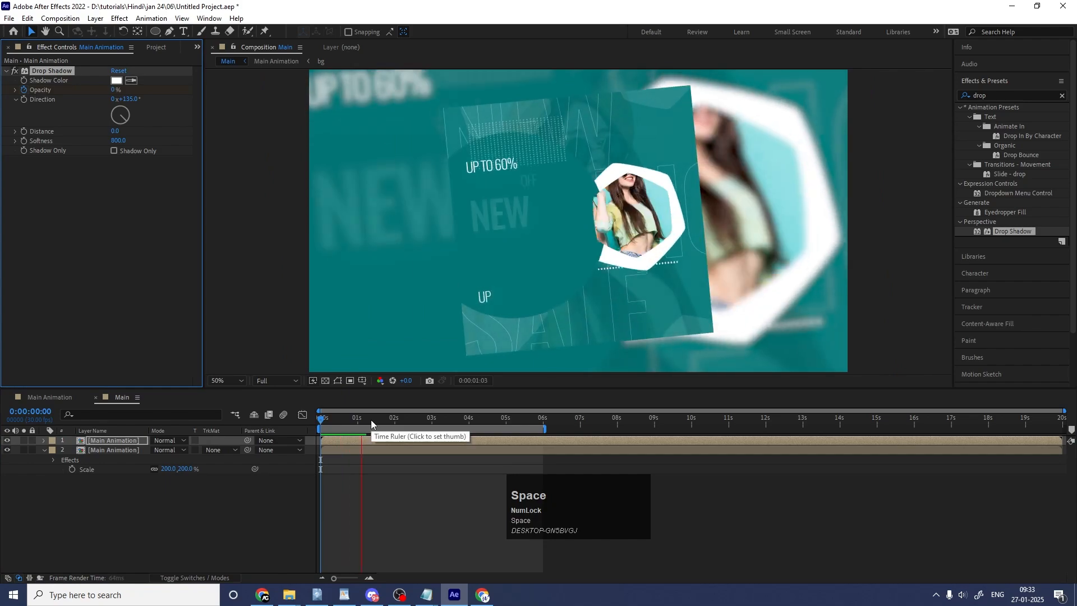
key(space)
key(u)
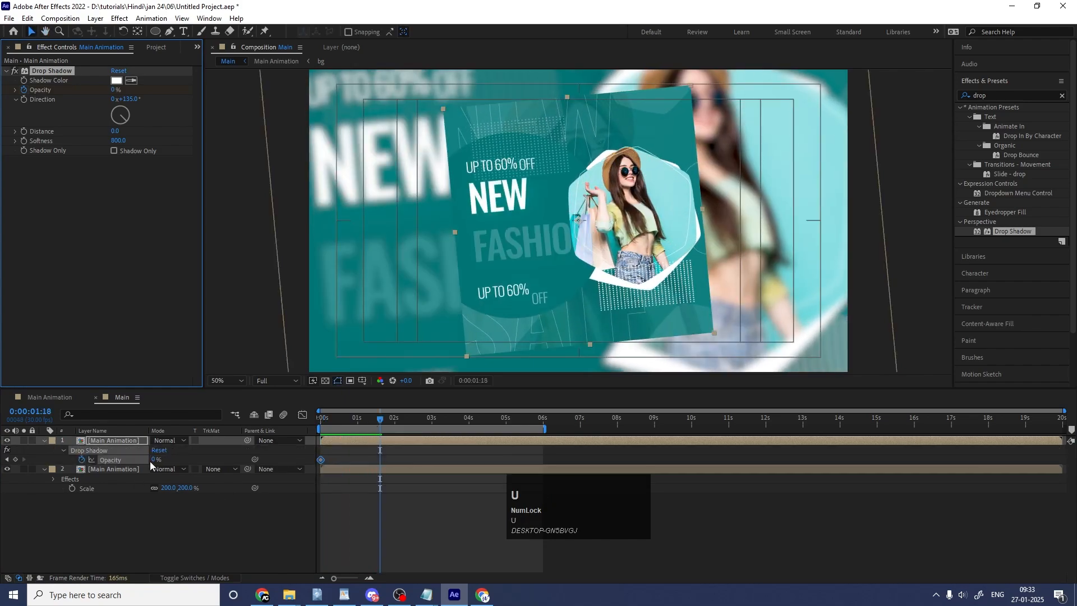
key(Return)
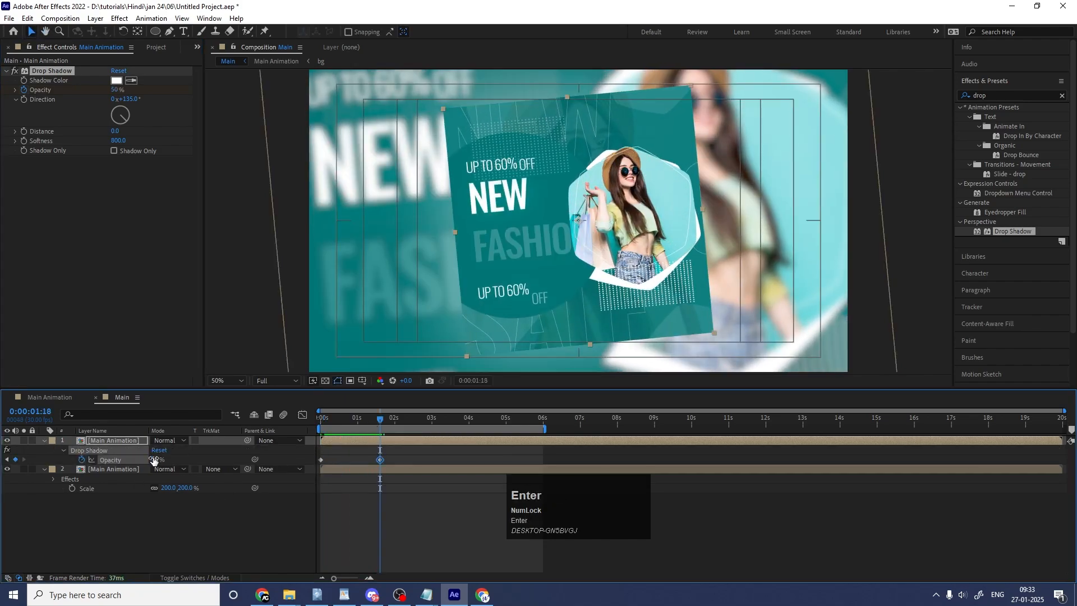
drag(349, 419, 226, 436)
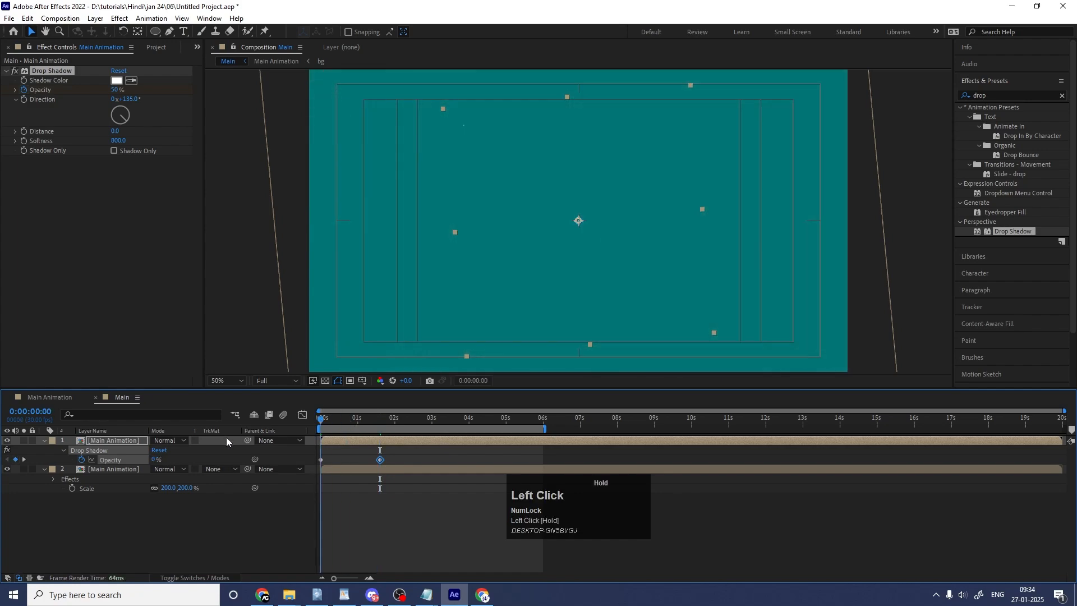
key(space)
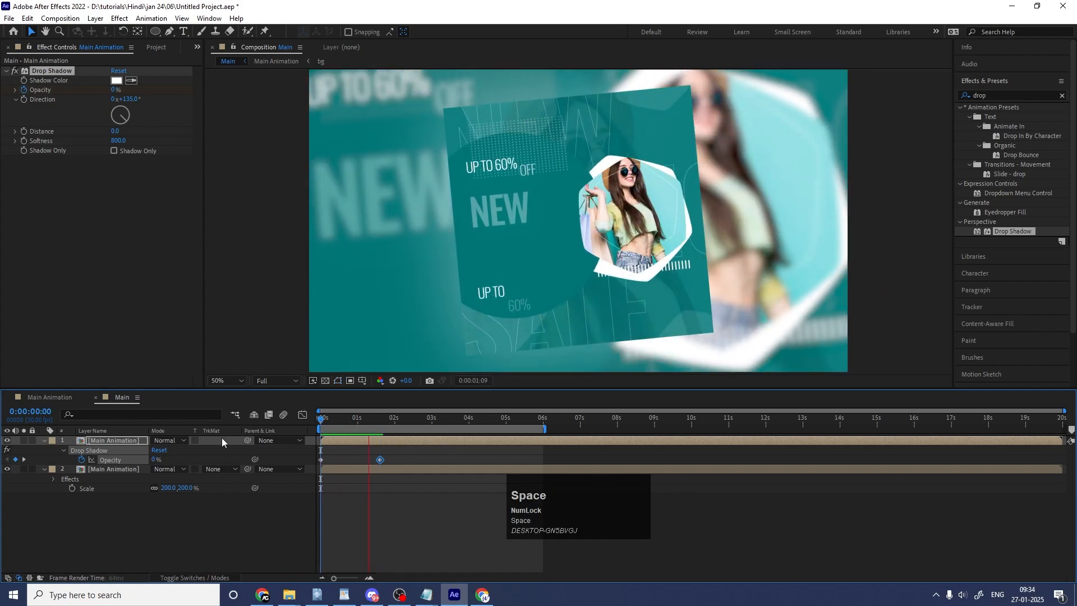